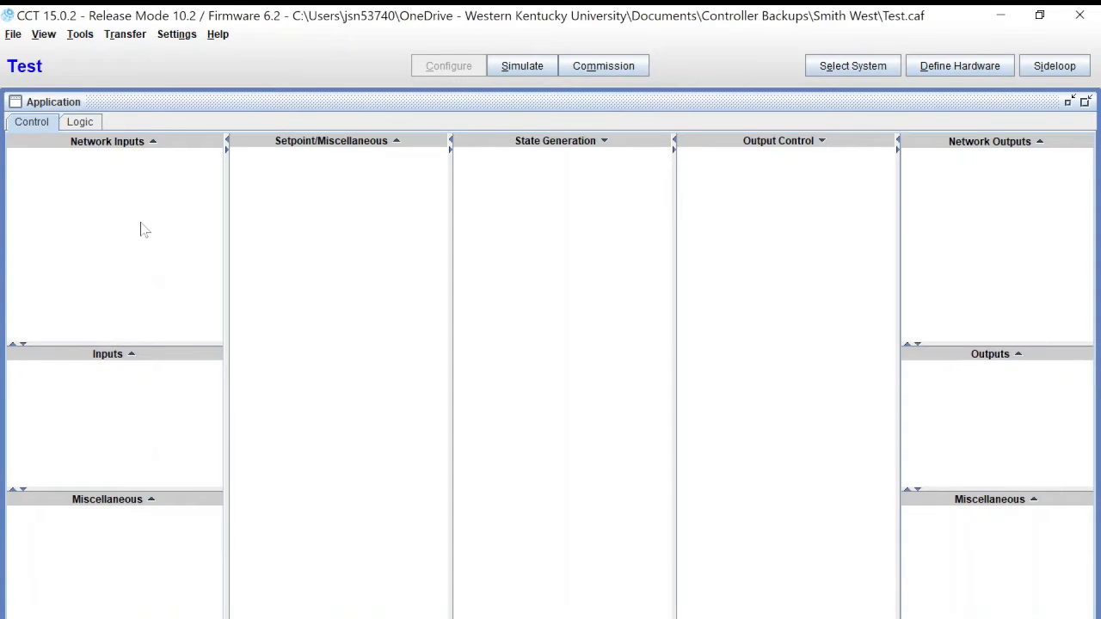
# Step: Start adding network inputs with one INPUT-BOOLEAN module named System Enable
pyautogui.moveTo(168, 146)
pyautogui.click(215, 141)
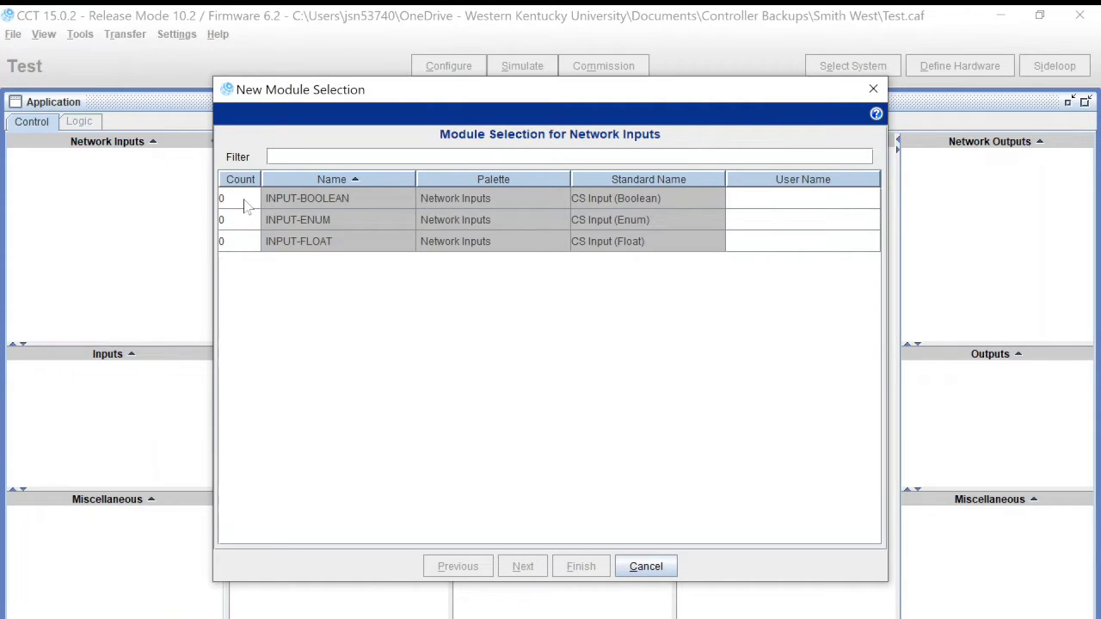
pyautogui.click(245, 199)
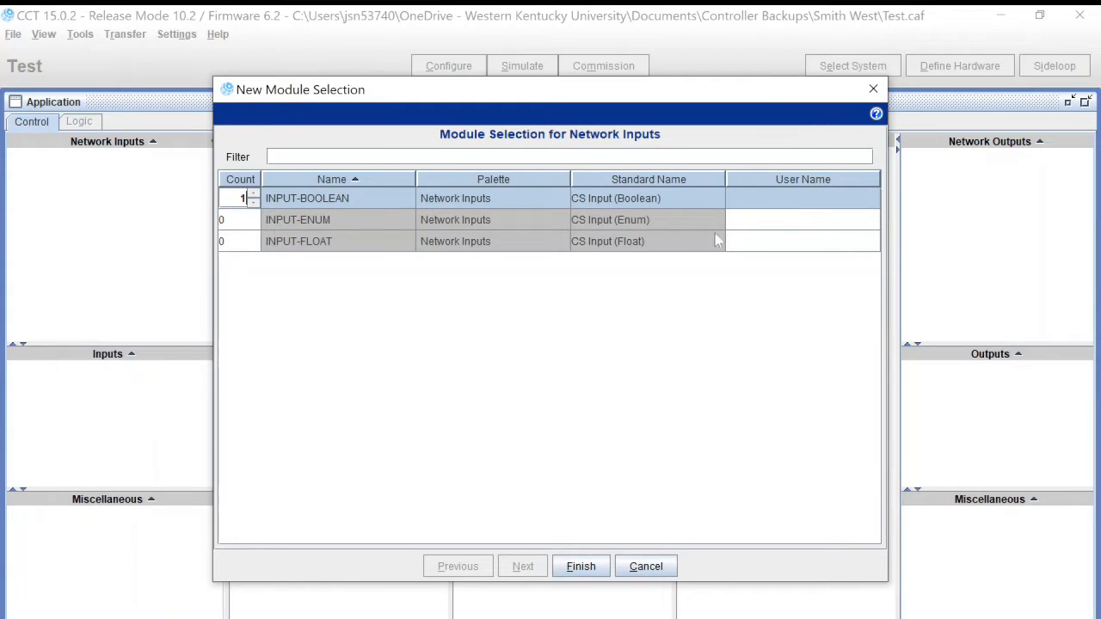
pyautogui.click(772, 206)
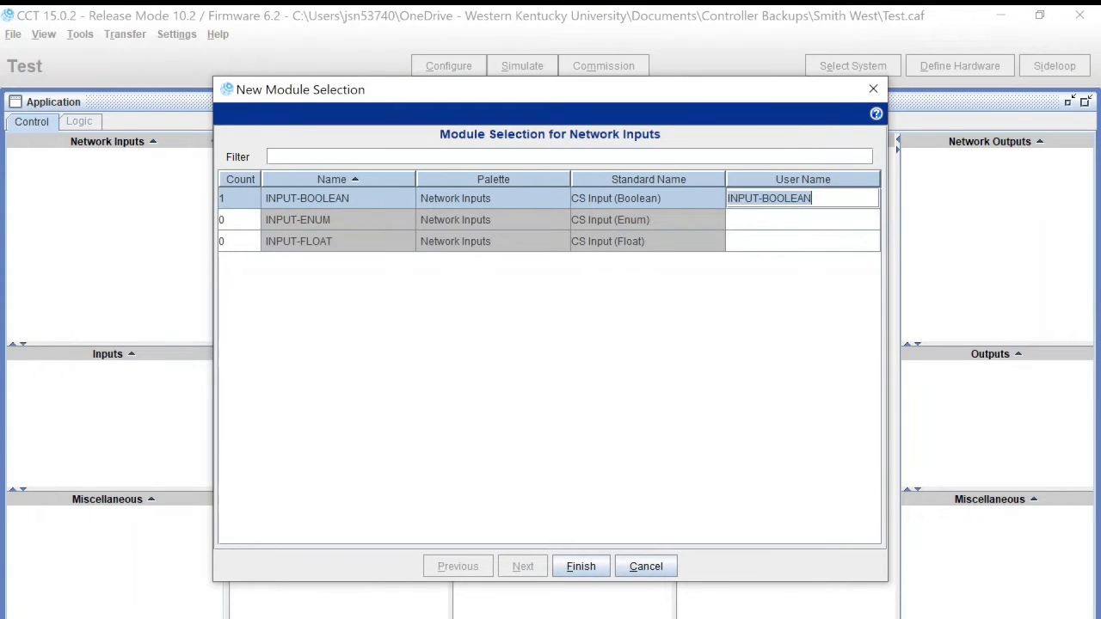
pyautogui.write('System Enable')
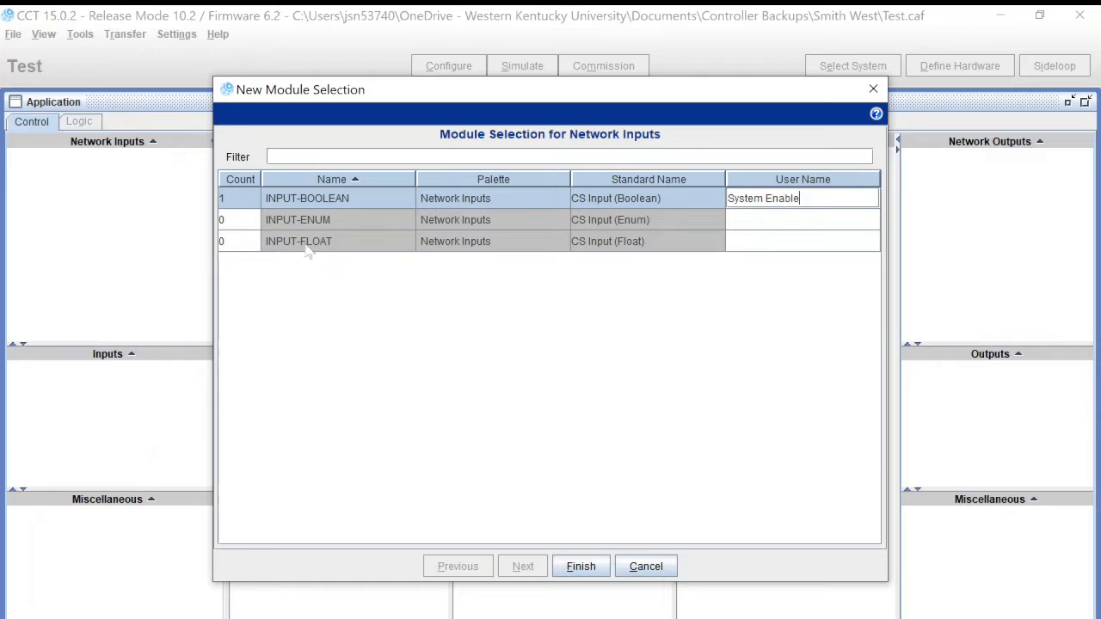
# Step: Include one INPUT-ENUM module named Heat Cool and finish adding the network inputs
pyautogui.click(244, 227)
pyautogui.write('1')
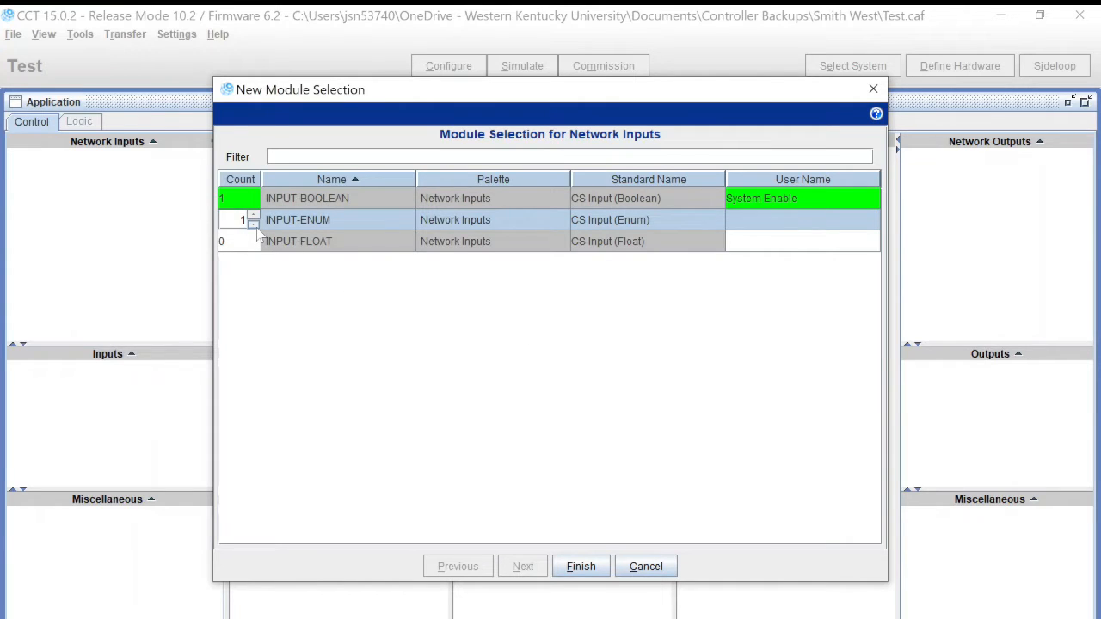
pyautogui.click(748, 225)
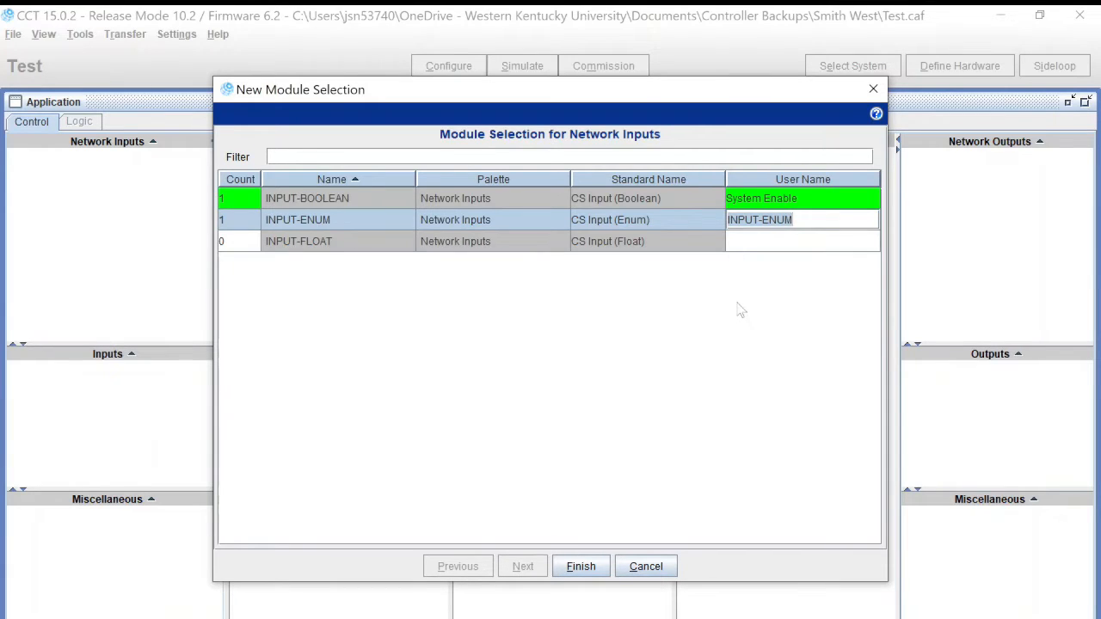
pyautogui.write('Heat Cool')
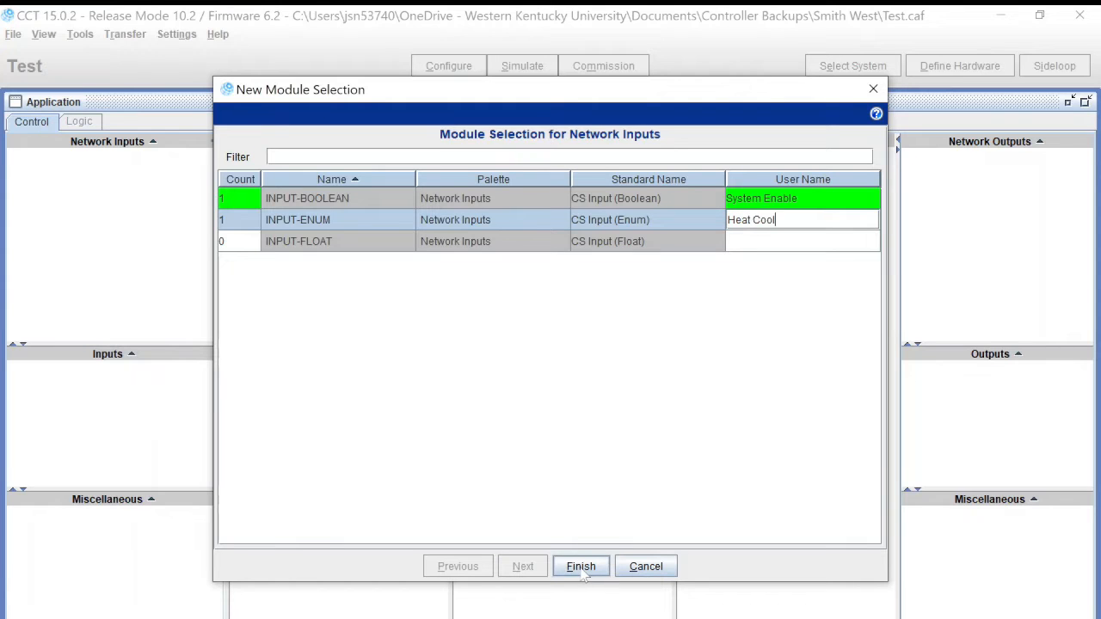
pyautogui.click(581, 569)
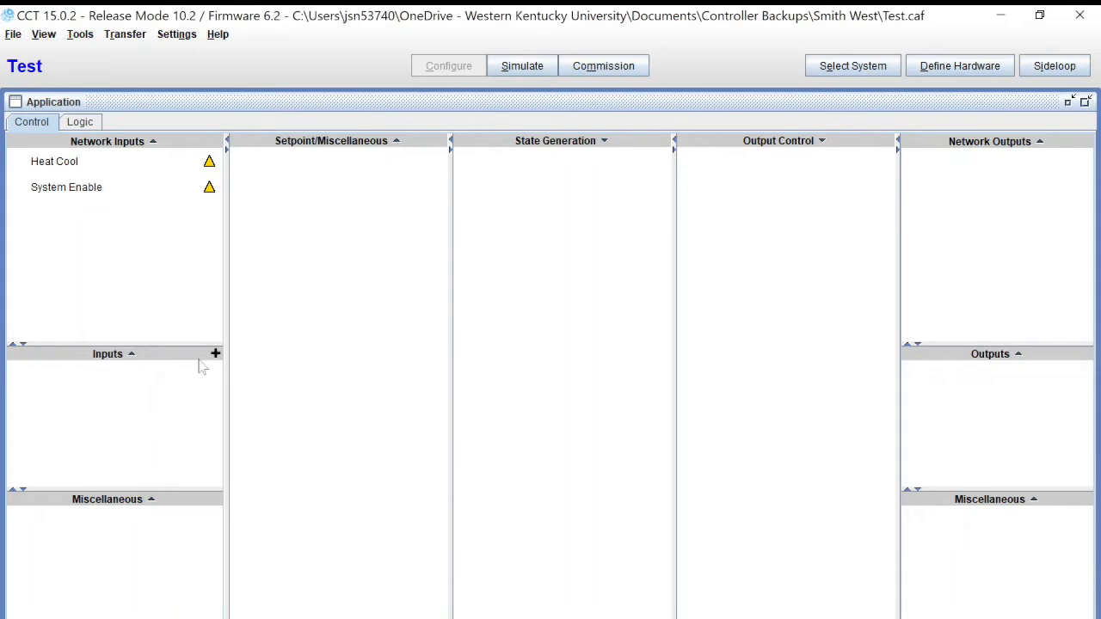
# Step: Filter the input modules for "zone temp" and add one analog Zone Temperature input with the Nickel 1K RTD signal
pyautogui.click(215, 354)
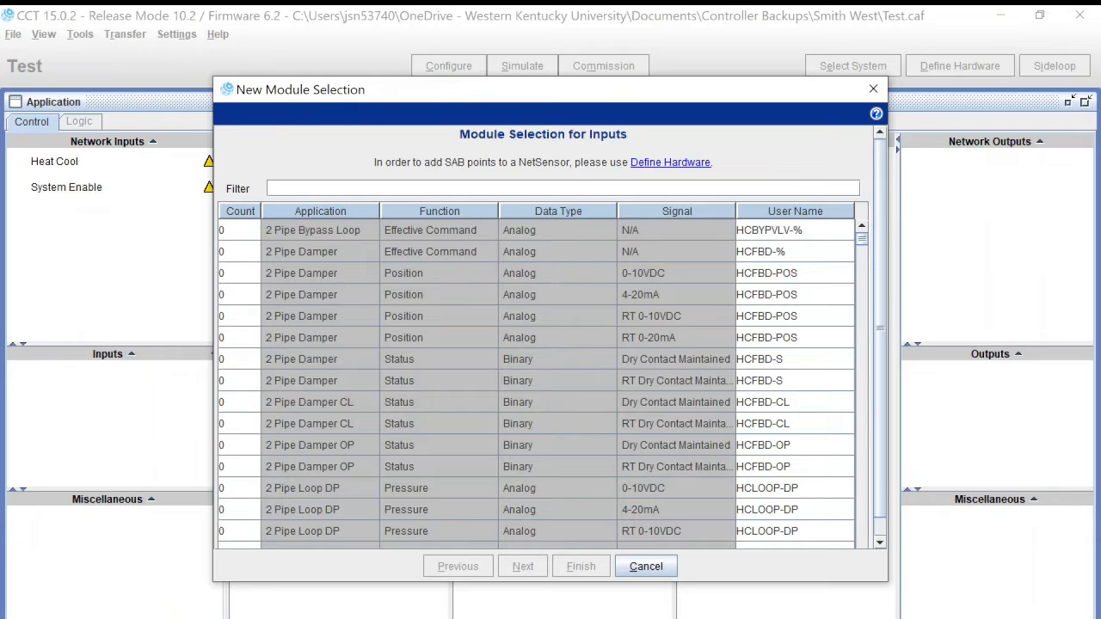
pyautogui.write('z')
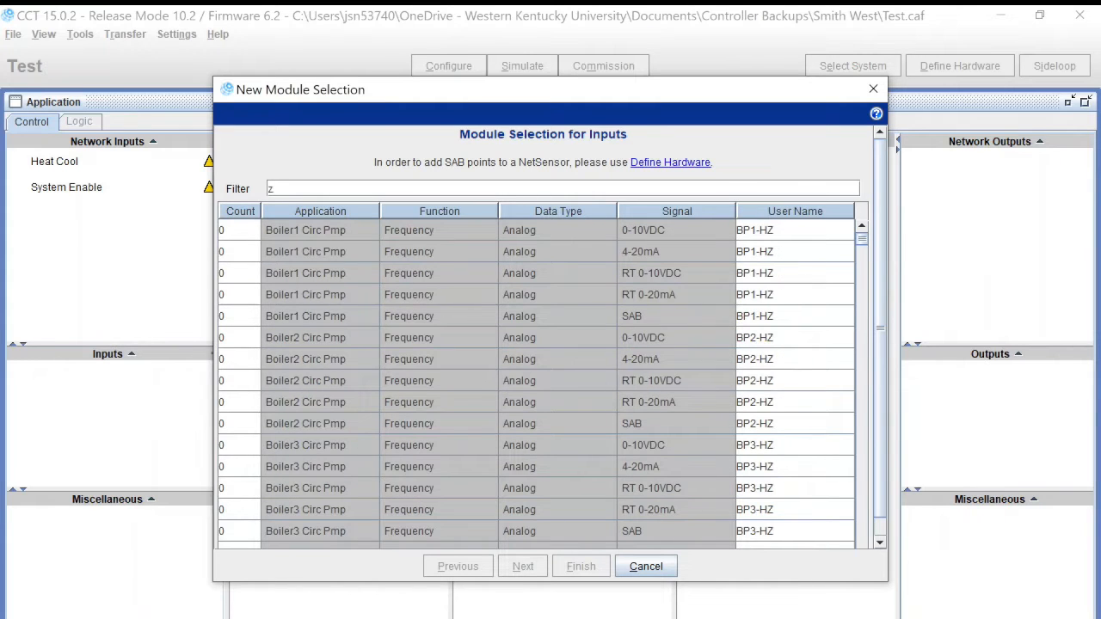
pyautogui.write('n')
pyautogui.press('BackSpace')
pyautogui.write('one t')
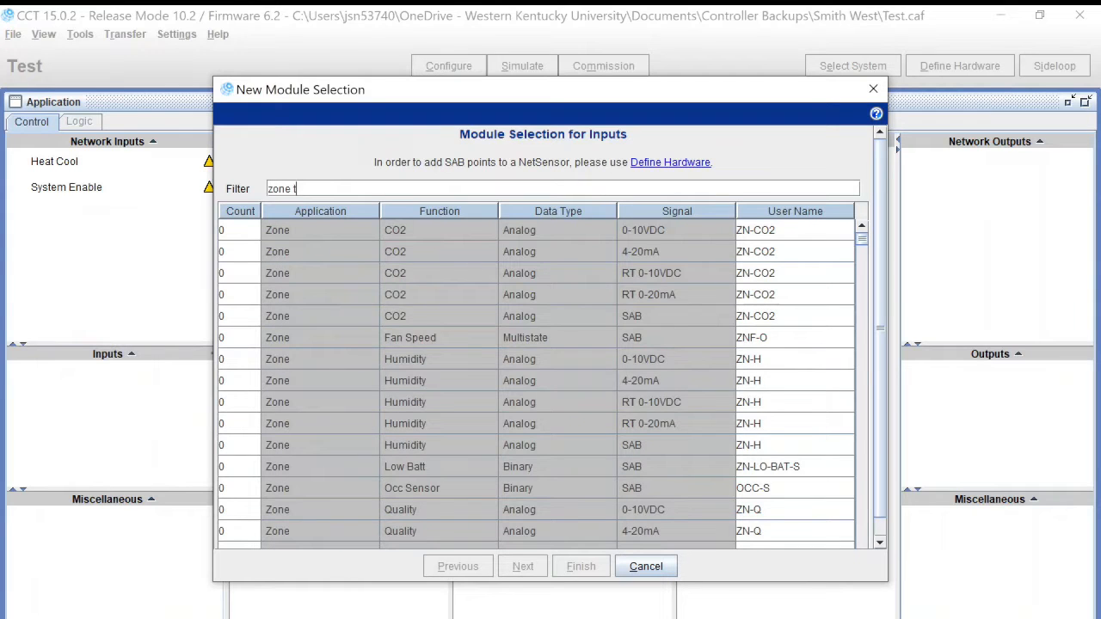
pyautogui.write('emp')
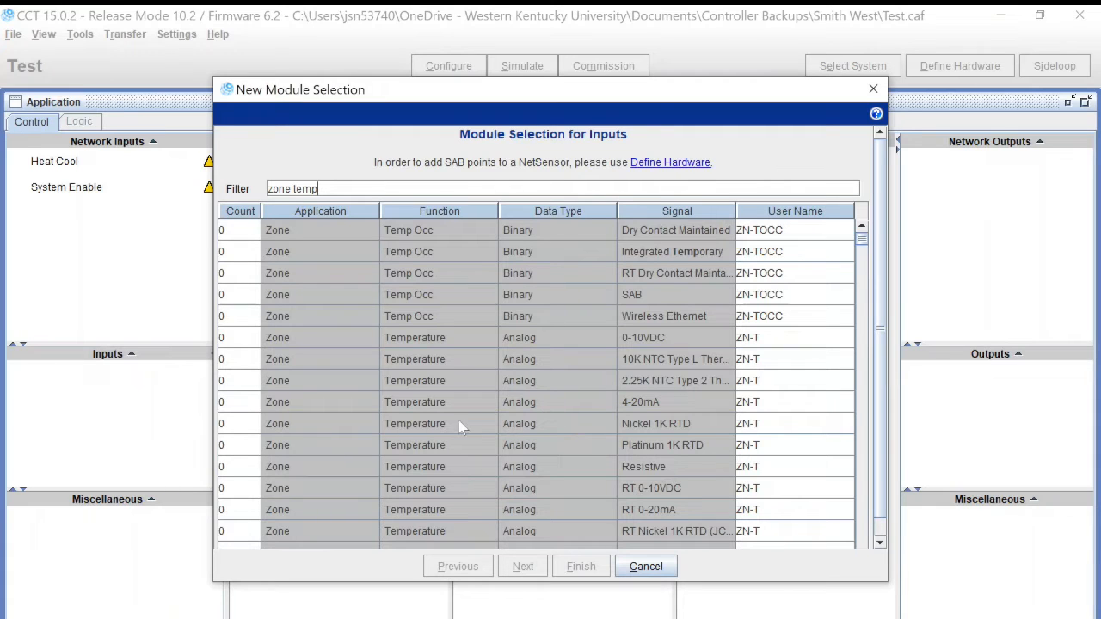
pyautogui.click(250, 428)
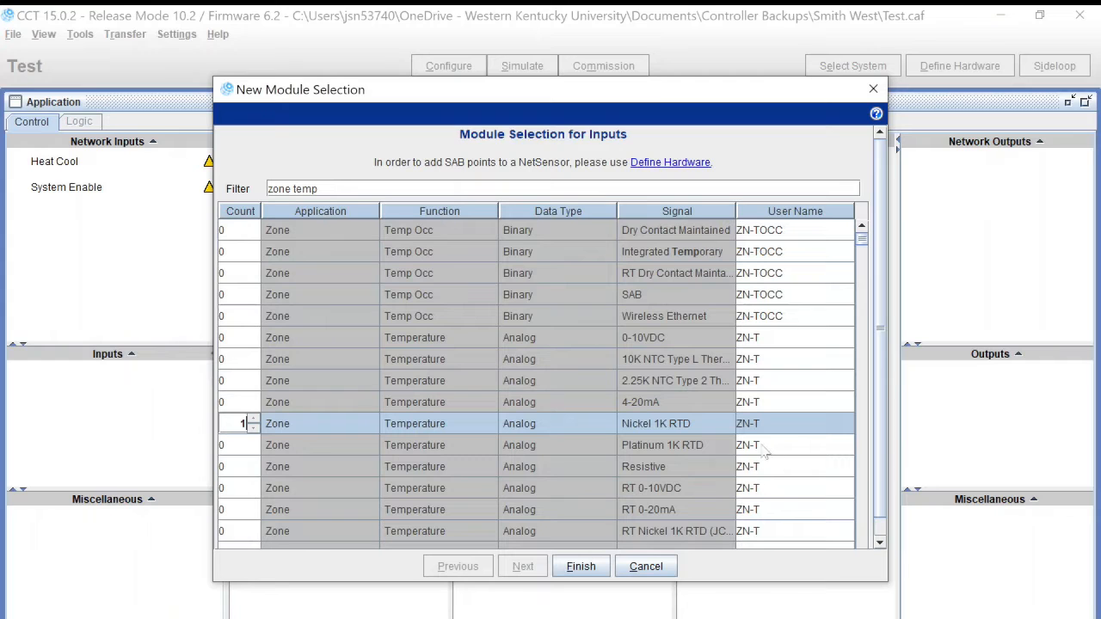
pyautogui.click(581, 566)
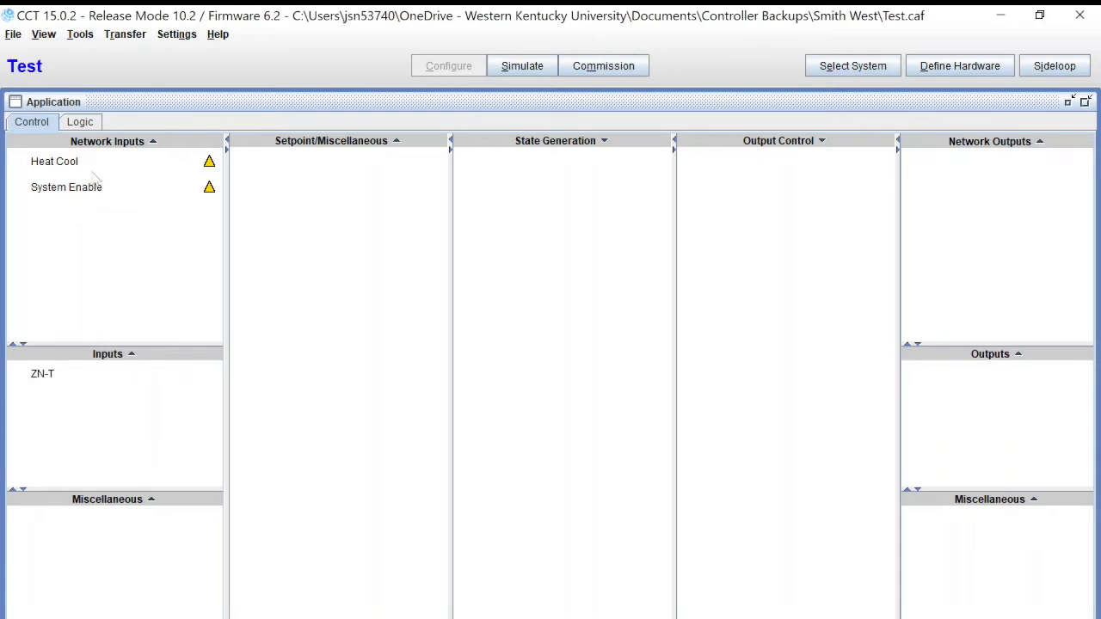
# Step: Filter the output modules for "cooling" and add one analog Cooling output with the 0-10VDC signal
pyautogui.moveTo(86, 187)
pyautogui.moveTo(1034, 358)
pyautogui.click(1086, 355)
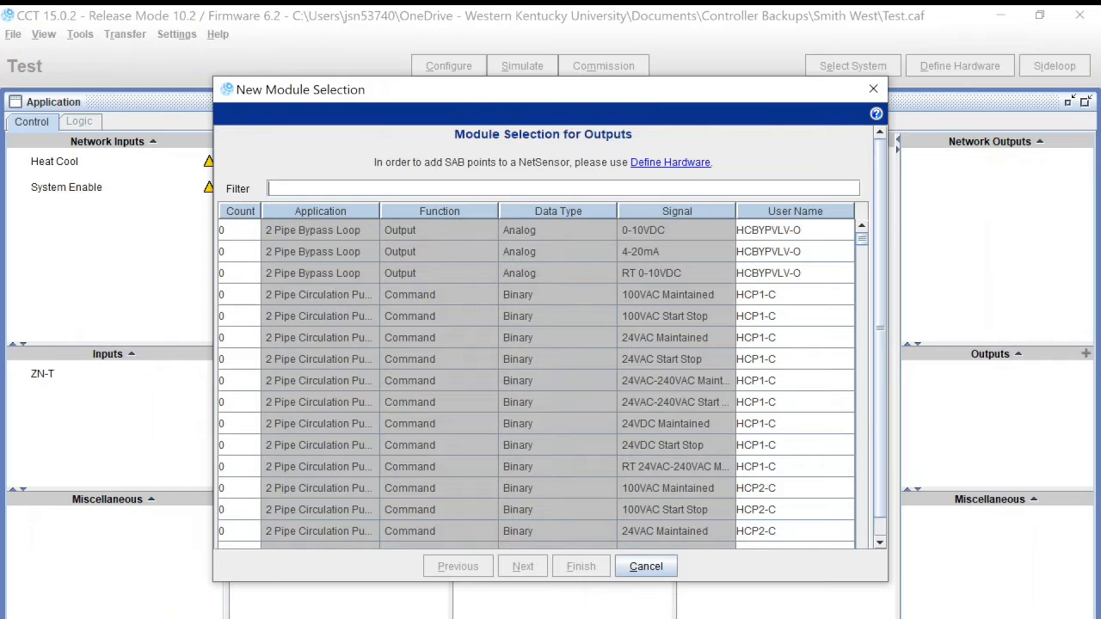
pyautogui.write('cooling')
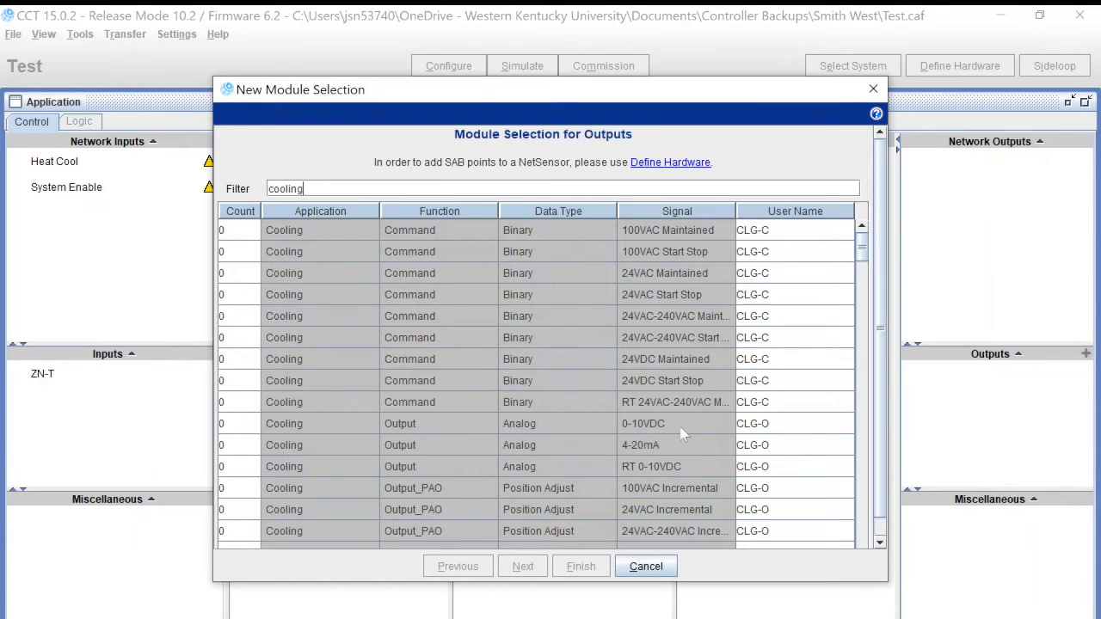
pyautogui.click(248, 424)
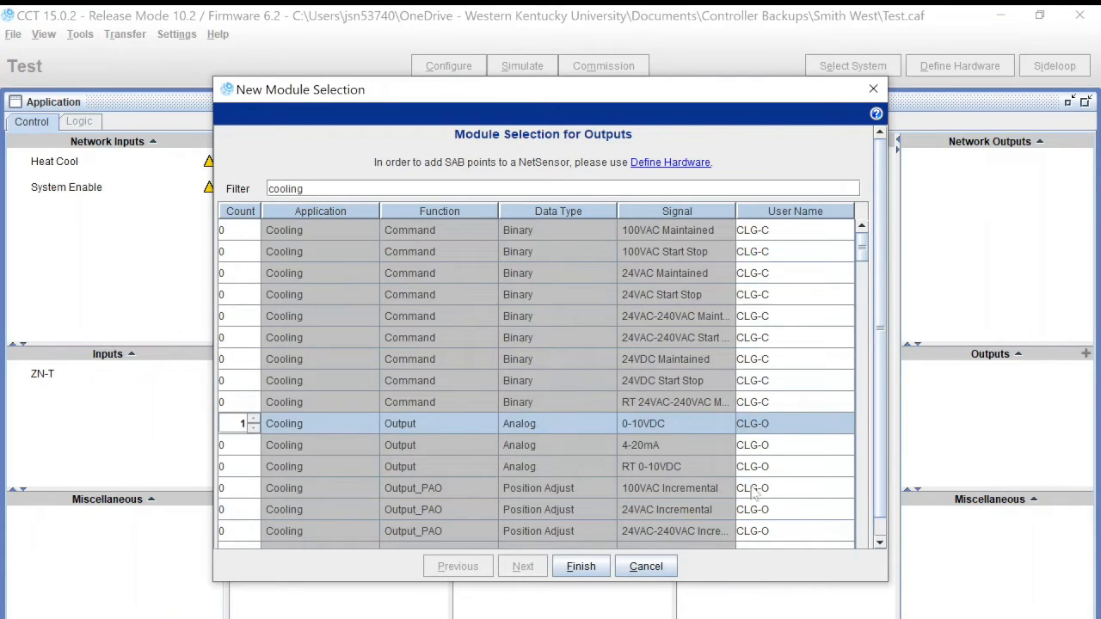
pyautogui.click(580, 566)
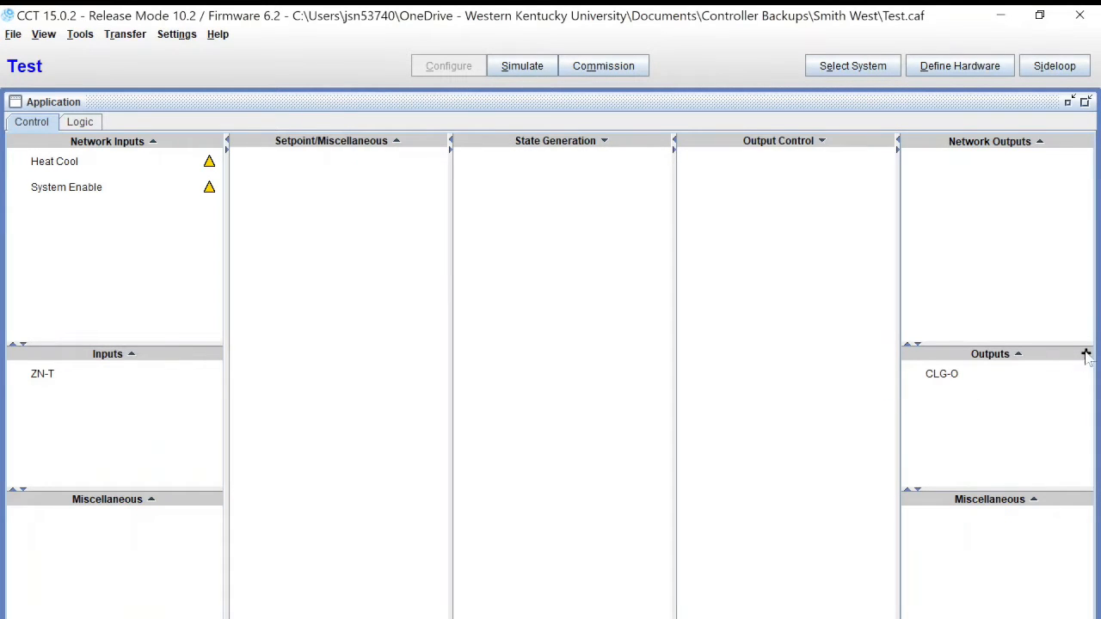
# Step: Filter the output modules for "Heating" and add one analog Box Heating output with the 0-10VDC signal
pyautogui.click(1085, 352)
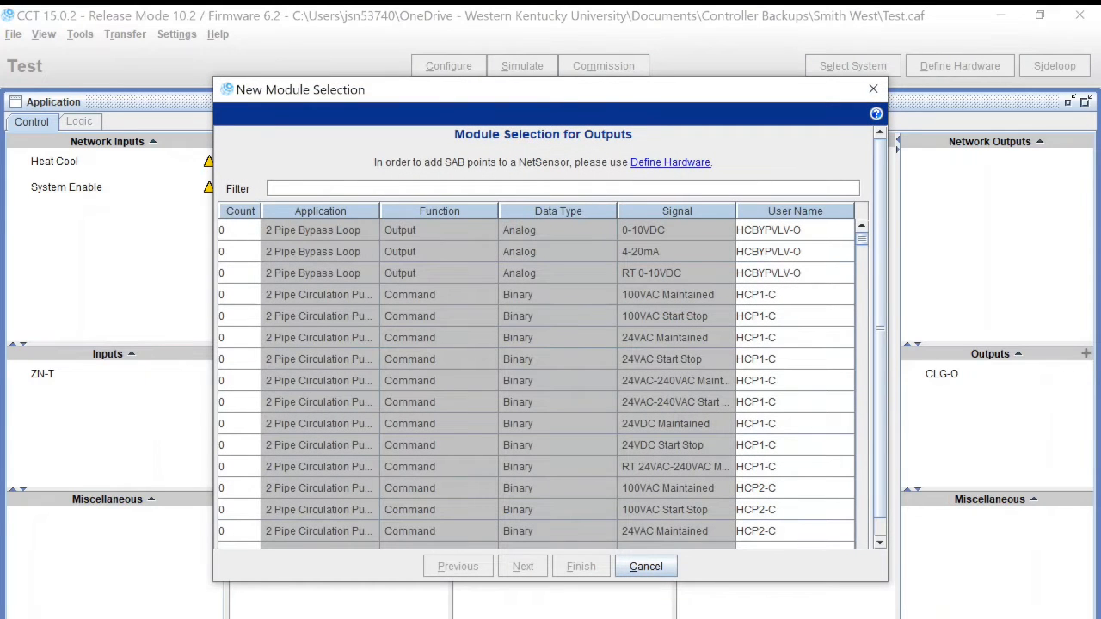
pyautogui.write('Heating')
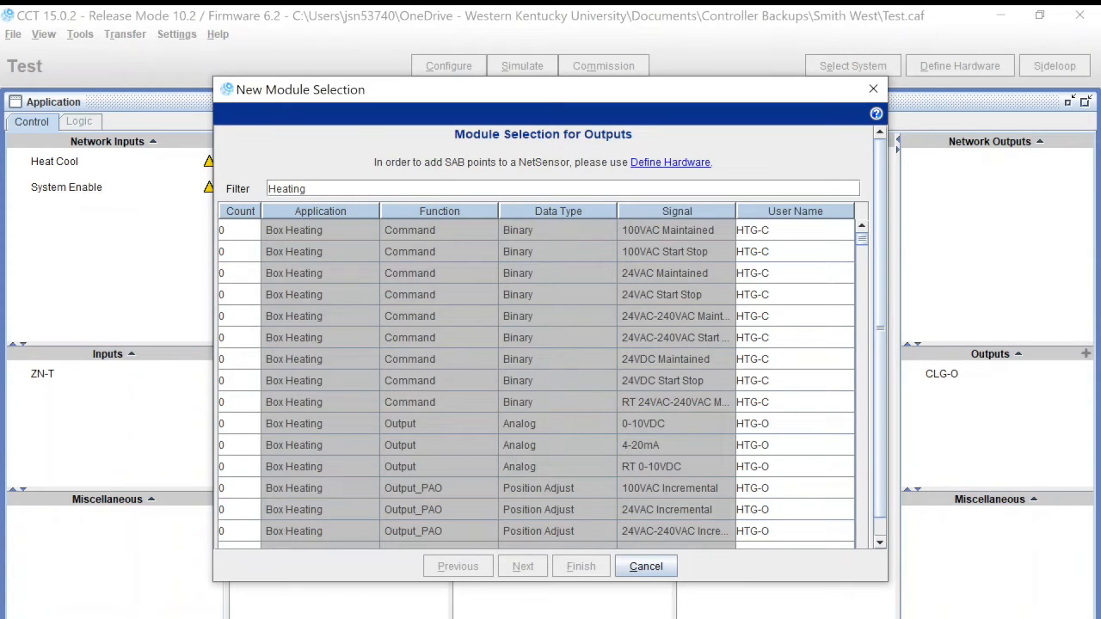
pyautogui.click(245, 425)
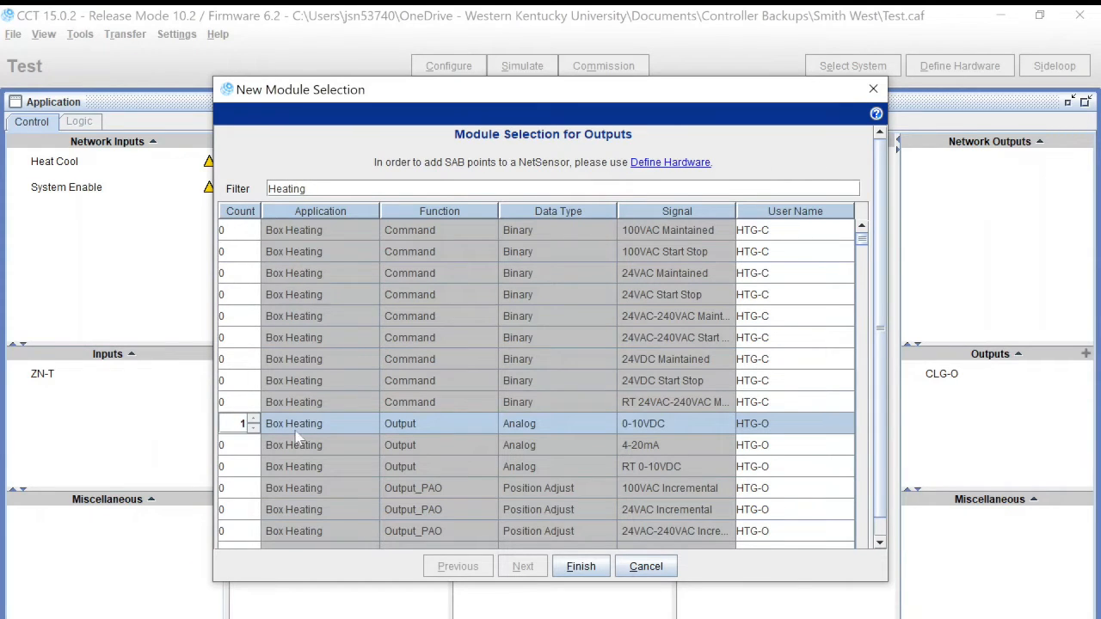
pyautogui.click(582, 568)
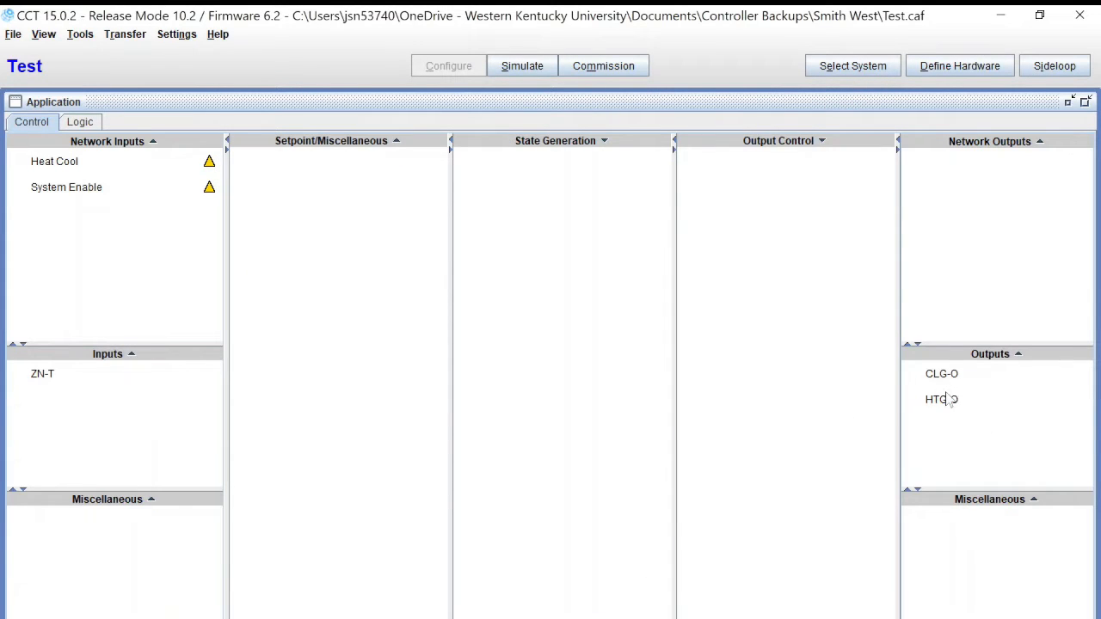
# Step: Add two Hybrid Activity modules to Output Control, filtering the module list by "hy"
pyautogui.moveTo(946, 387)
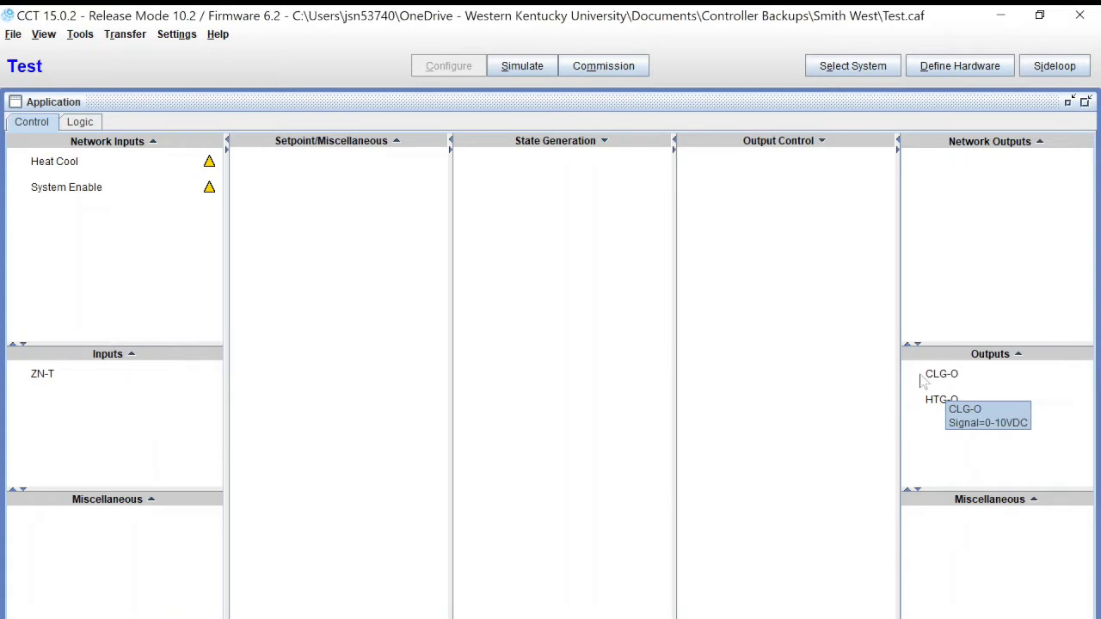
pyautogui.moveTo(183, 368)
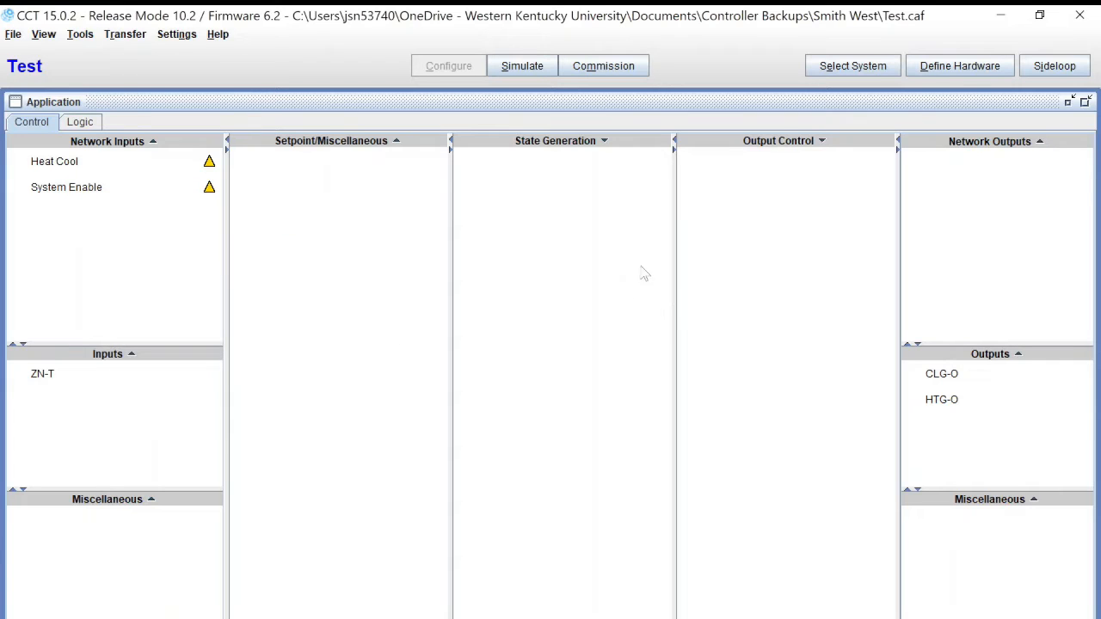
pyautogui.moveTo(884, 148)
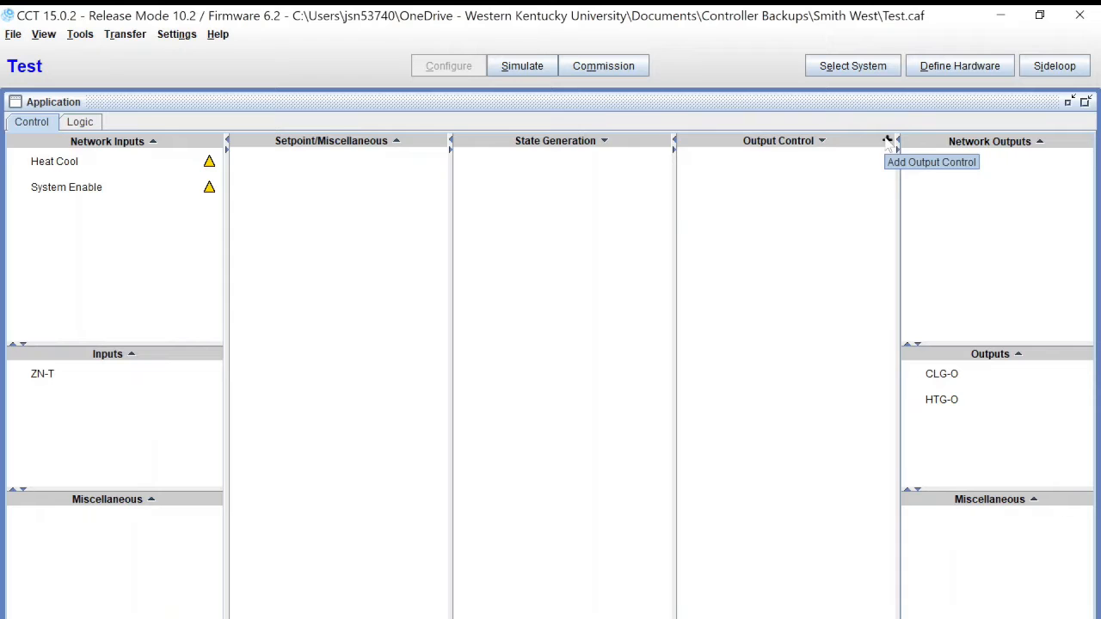
pyautogui.click(888, 142)
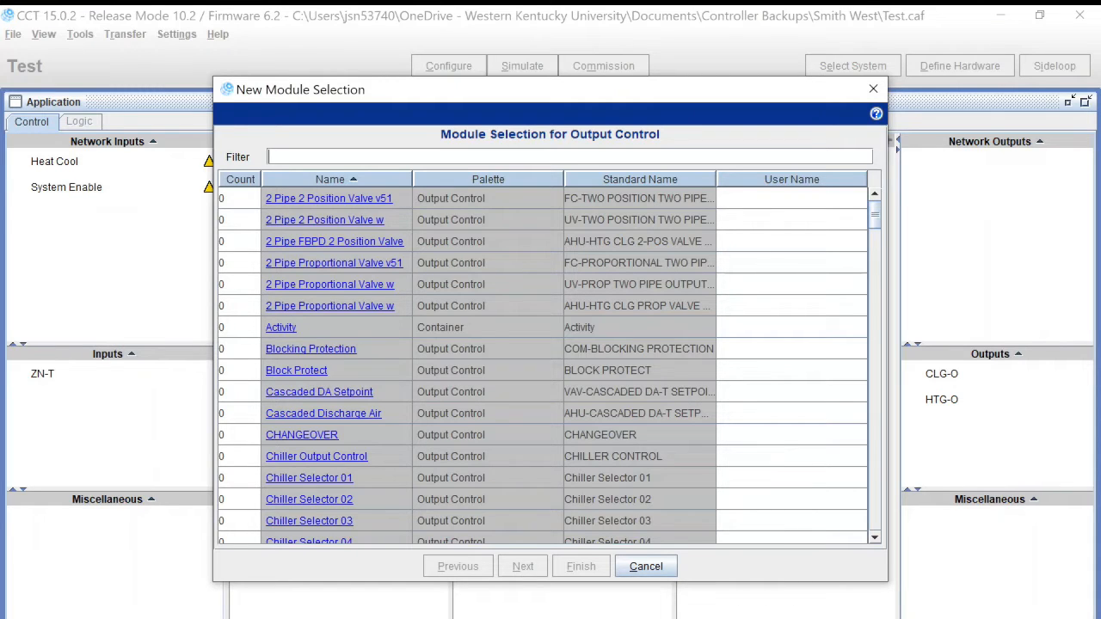
pyautogui.write('hy')
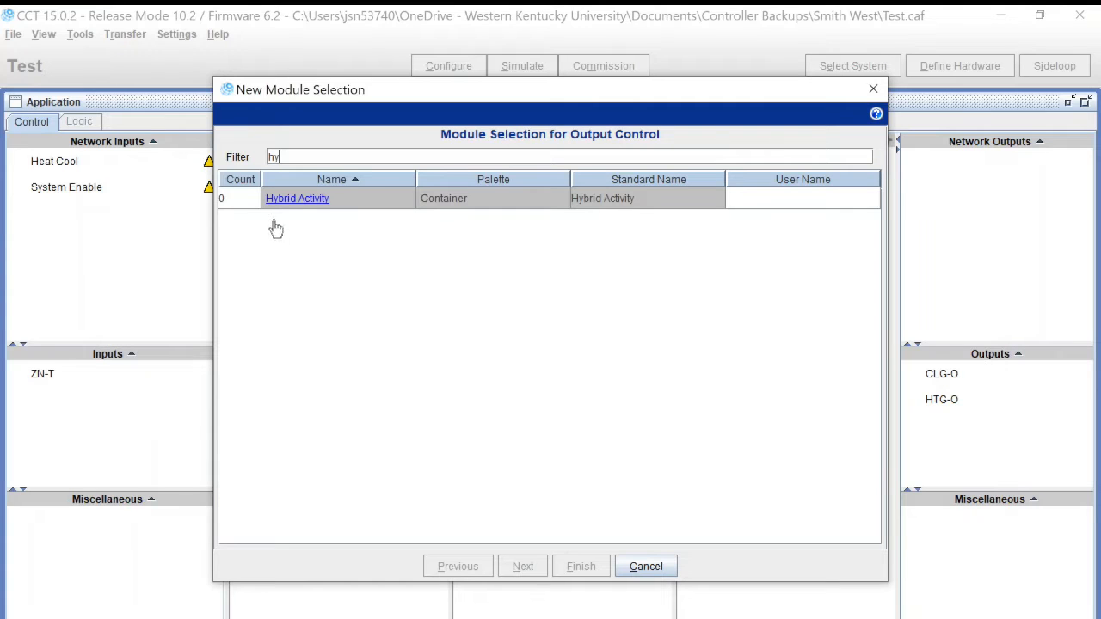
pyautogui.click(244, 199)
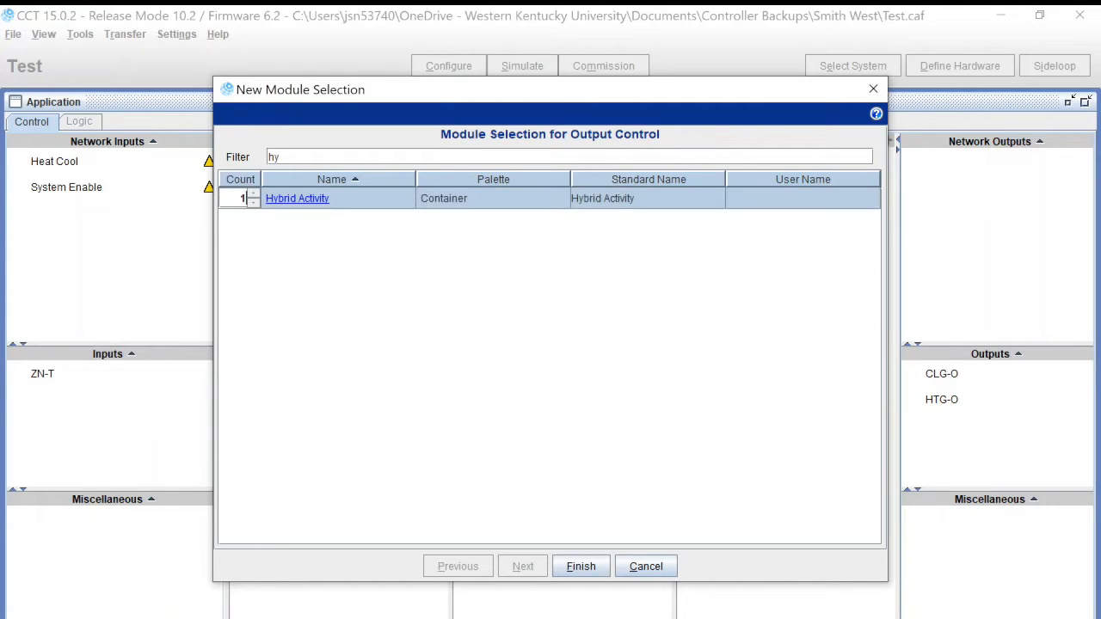
pyautogui.click(253, 195)
pyautogui.click(585, 568)
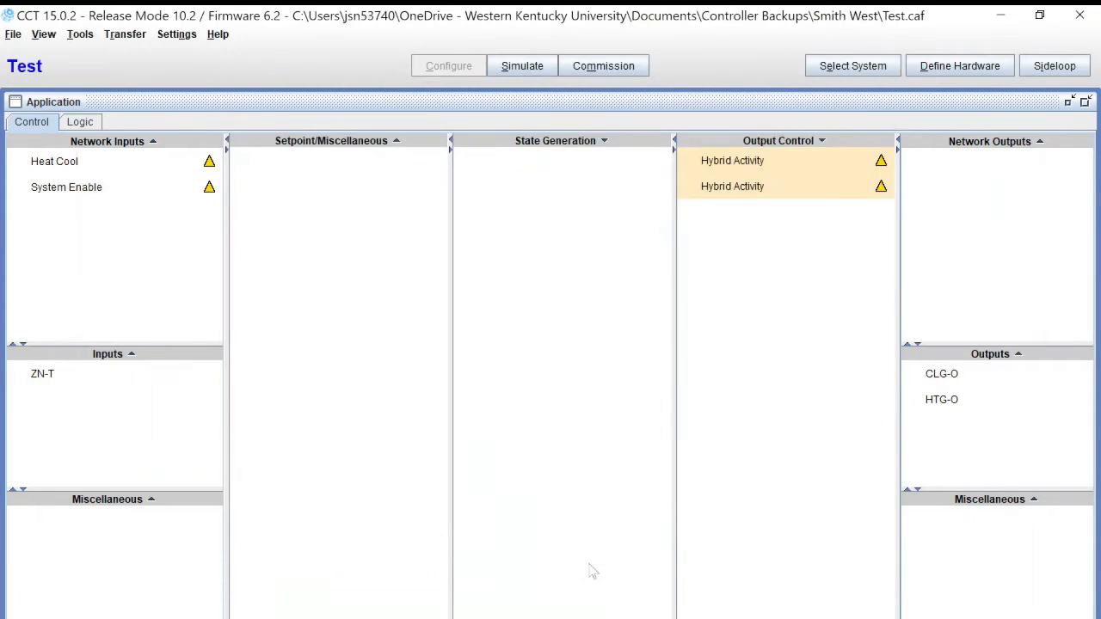
# Step: Name the first Hybrid Activity in Output Control Heating, apply the change and close its details
pyautogui.doubleClick(744, 168)
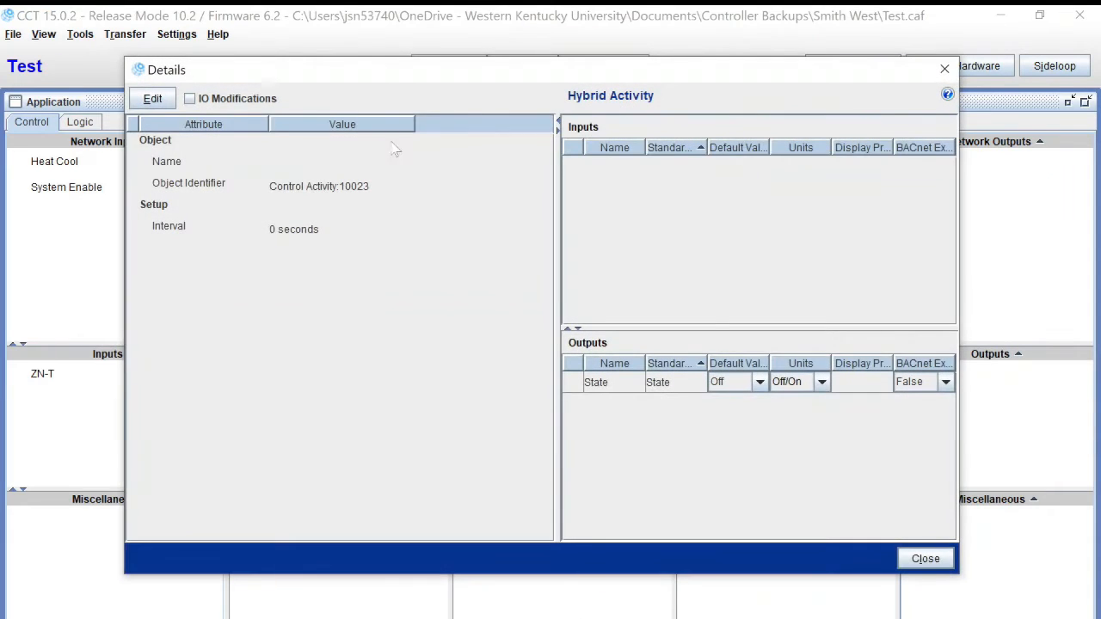
pyautogui.click(152, 99)
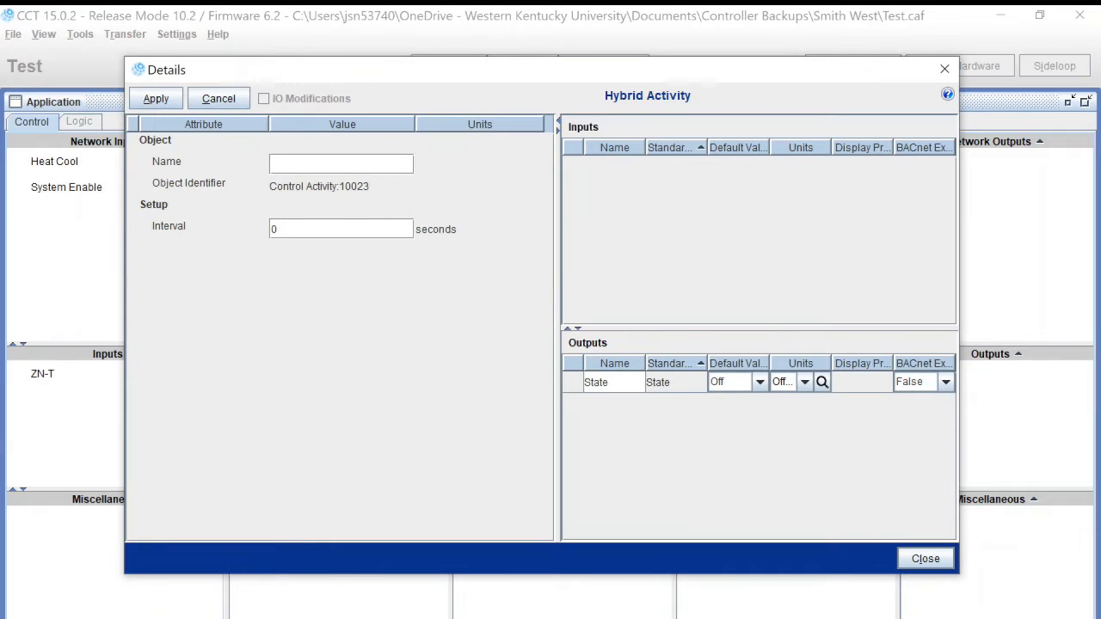
pyautogui.click(305, 163)
pyautogui.click(156, 99)
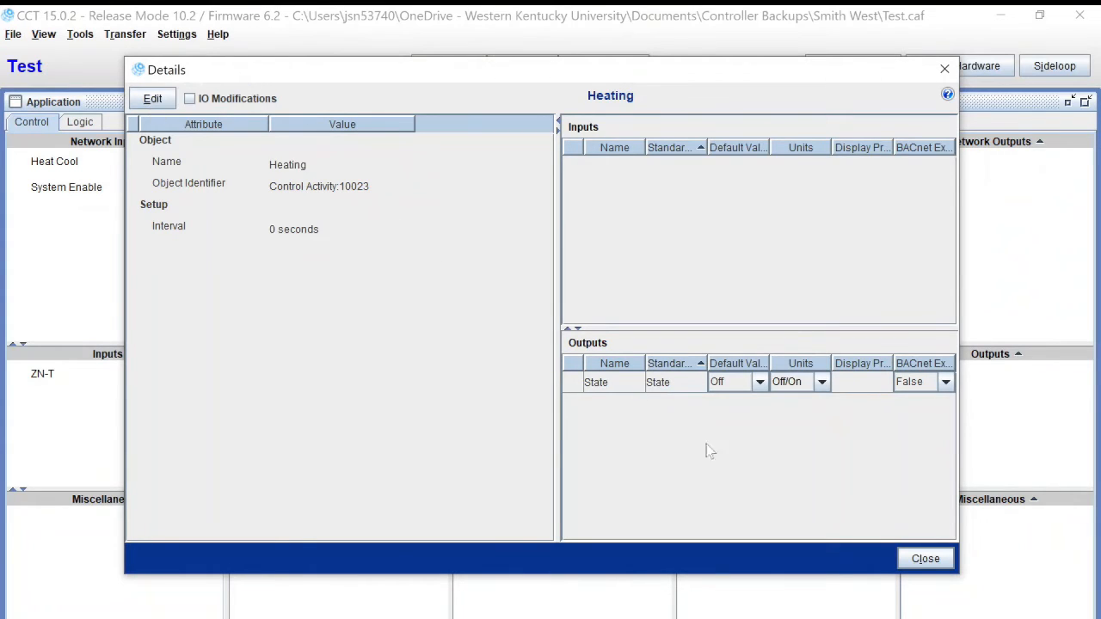
pyautogui.click(925, 560)
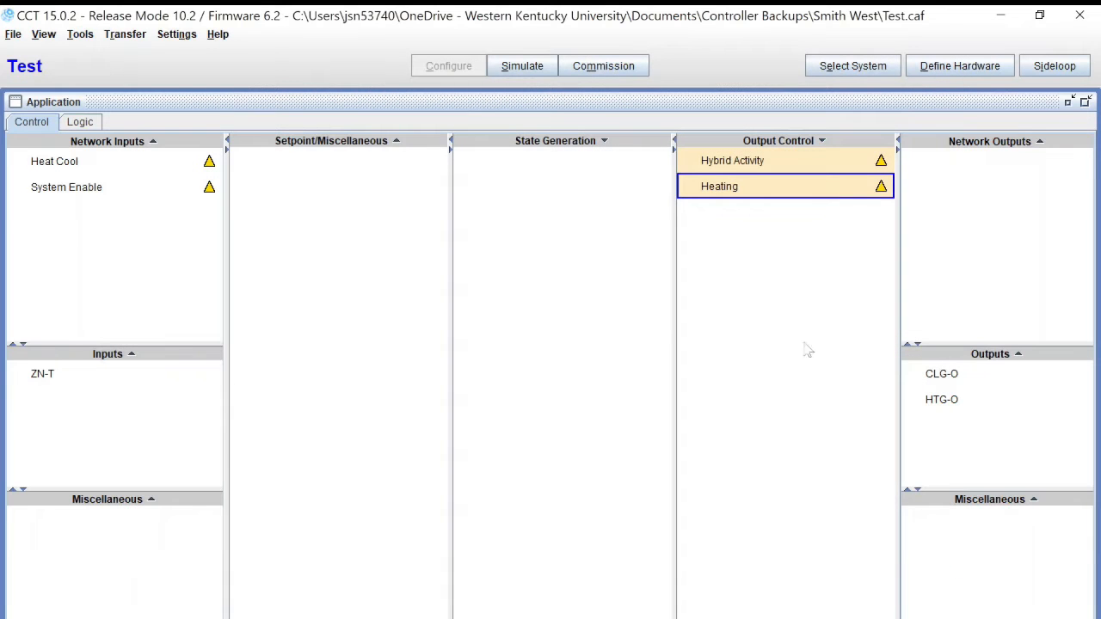
# Step: Name the remaining Hybrid Activity in Output Control Cooling, apply the change and close its details
pyautogui.doubleClick(727, 166)
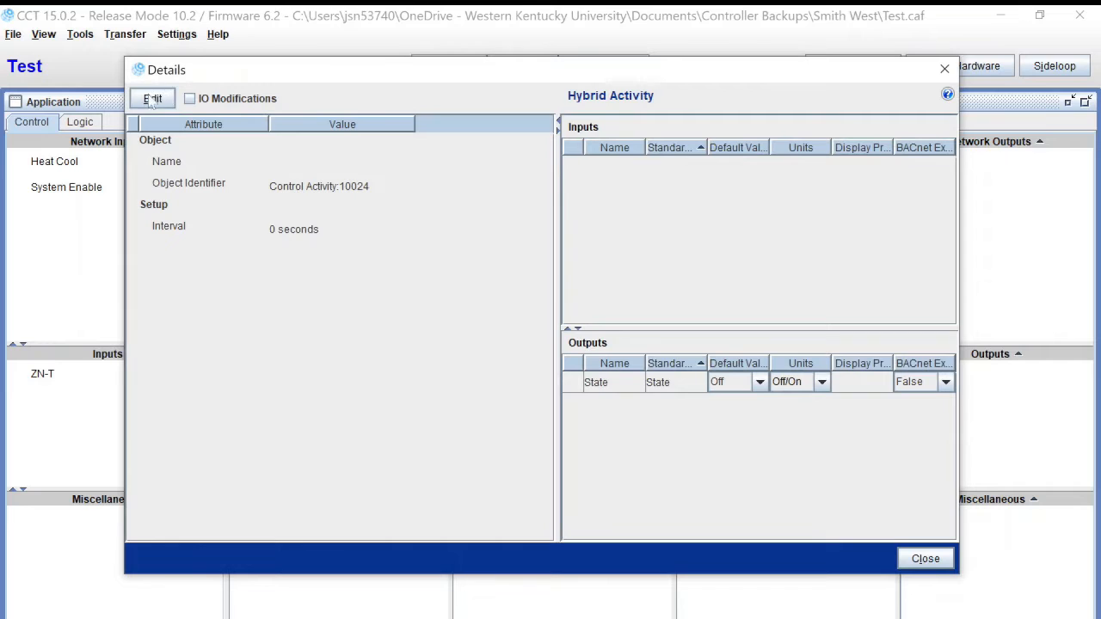
pyautogui.click(152, 99)
pyautogui.click(309, 165)
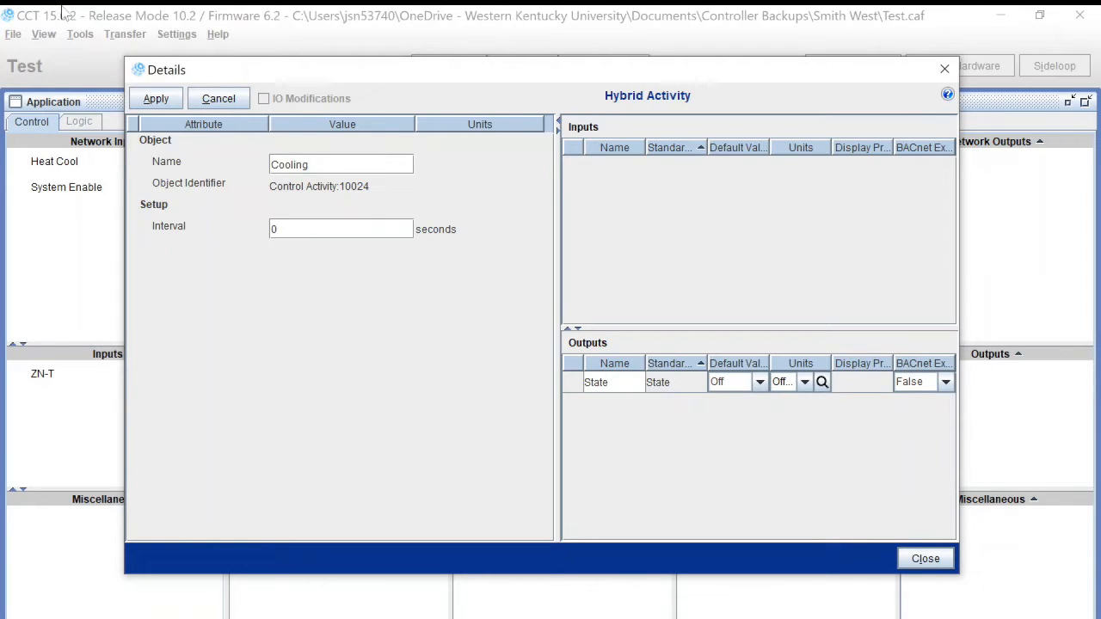
pyautogui.click(162, 96)
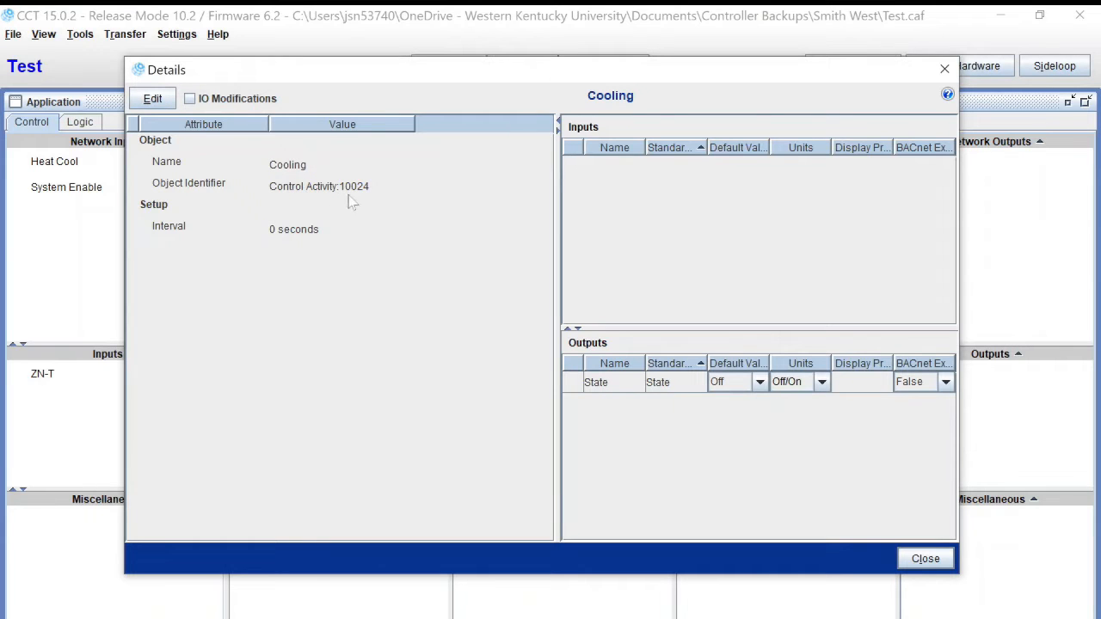
pyautogui.click(922, 561)
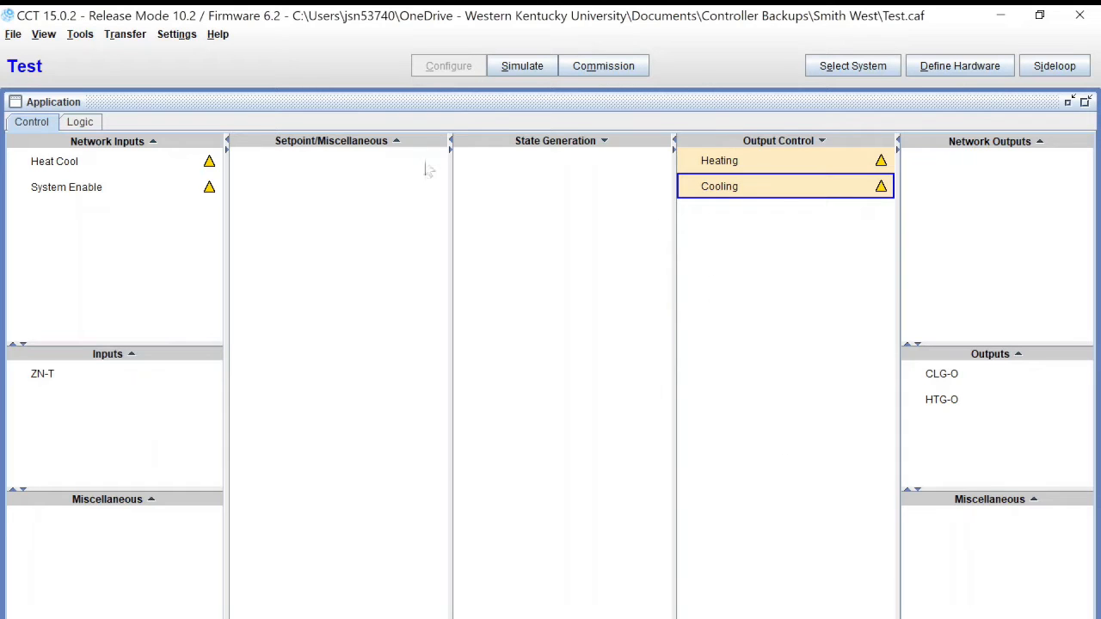
# Step: Open the logic of the Heating activity and examine its State block with the Off and On states
pyautogui.rightClick(753, 171)
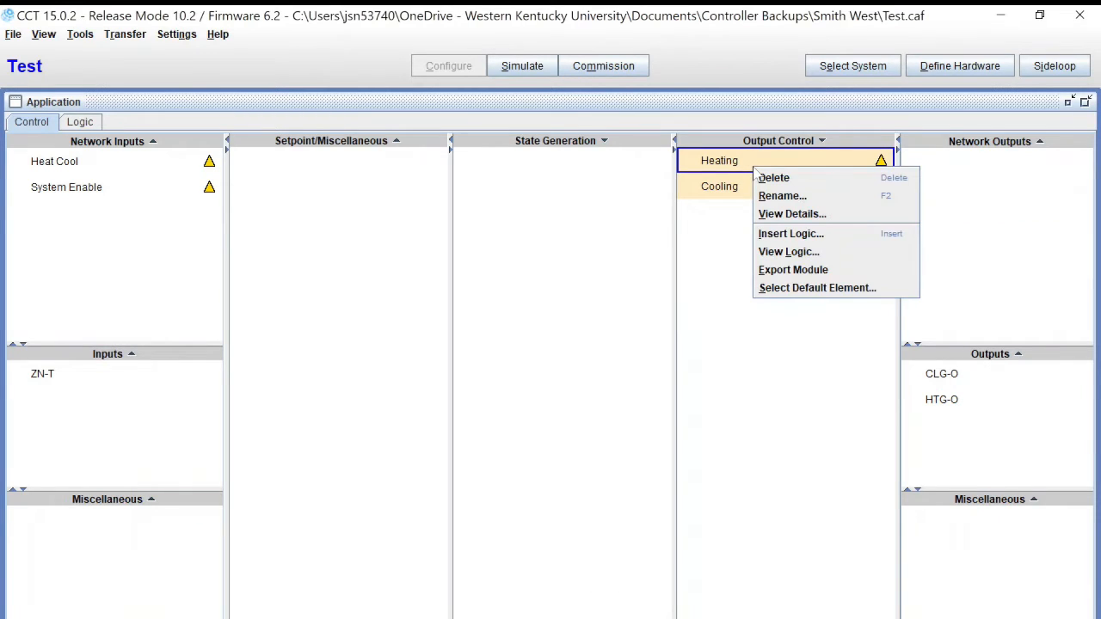
pyautogui.click(777, 258)
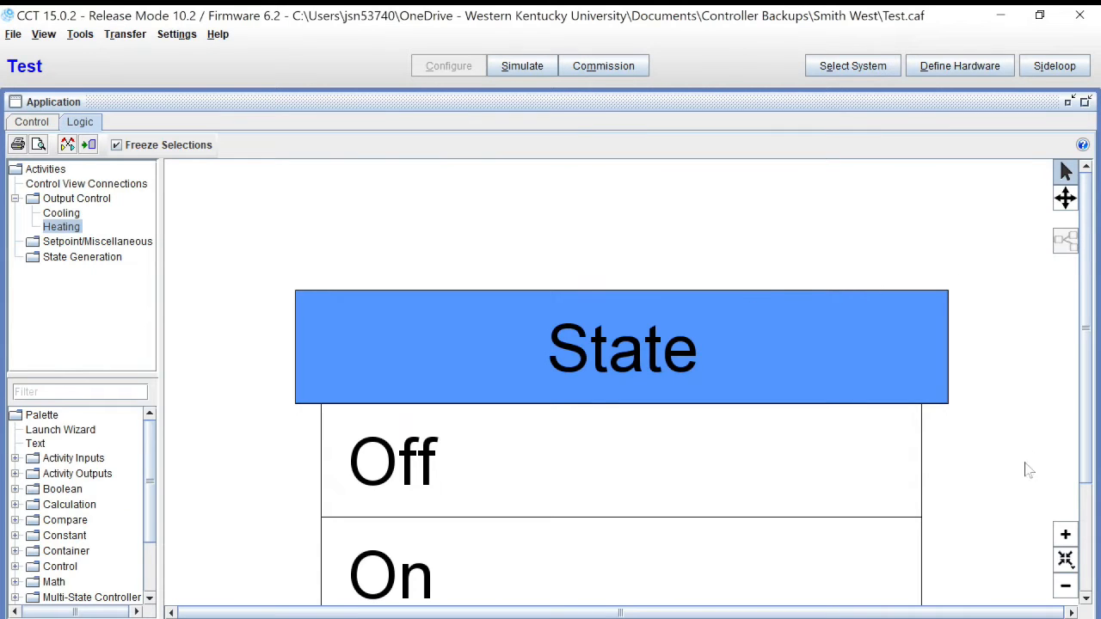
pyautogui.click(1064, 594)
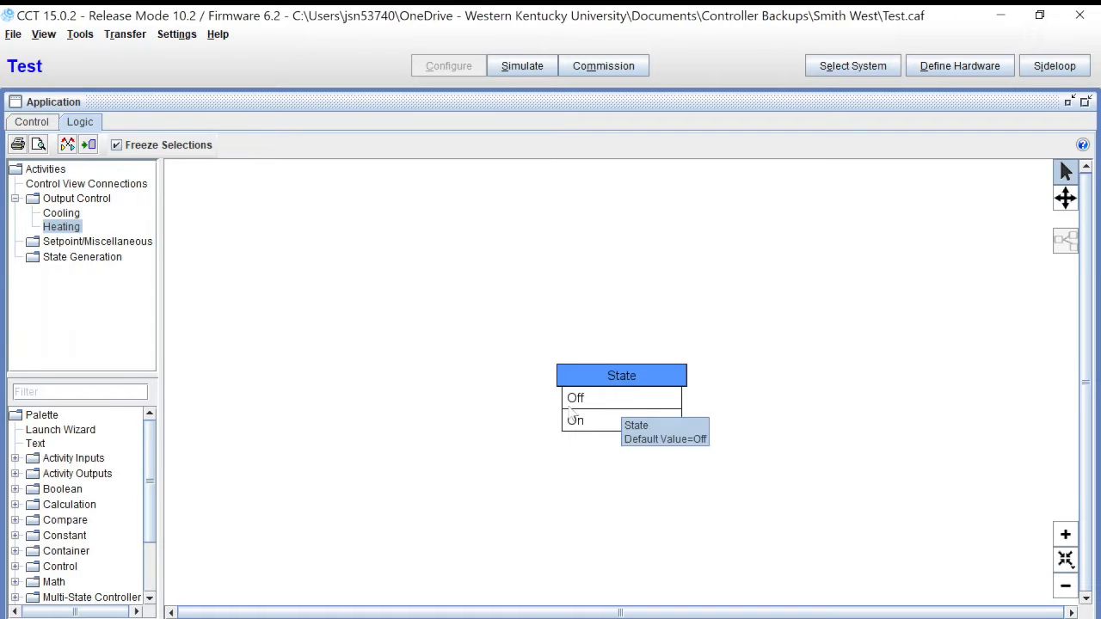
pyautogui.click(612, 402)
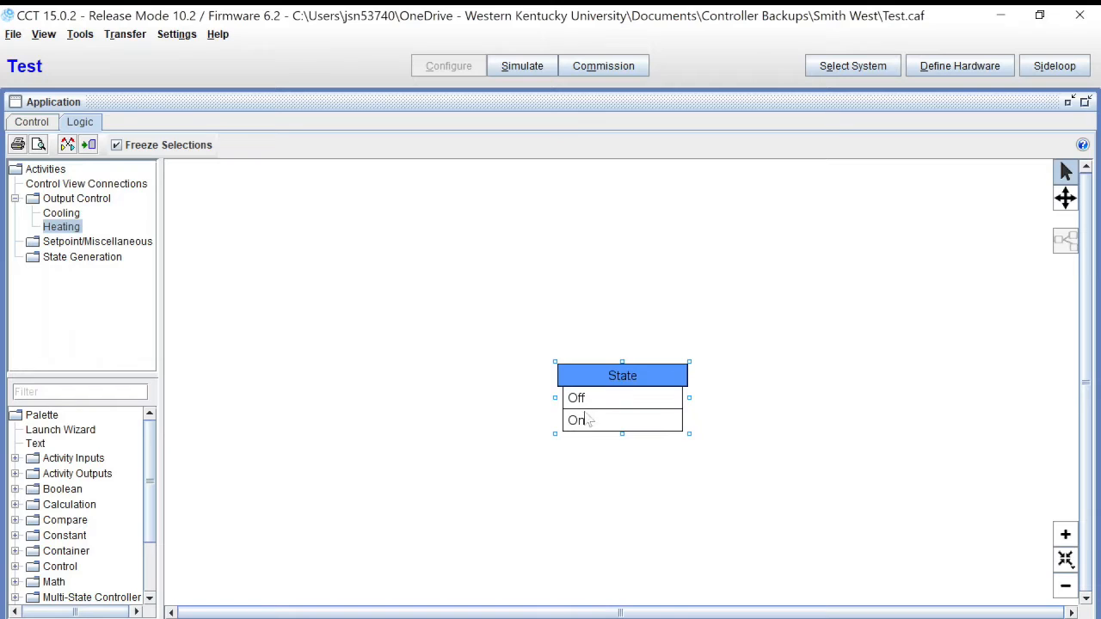
pyautogui.click(582, 404)
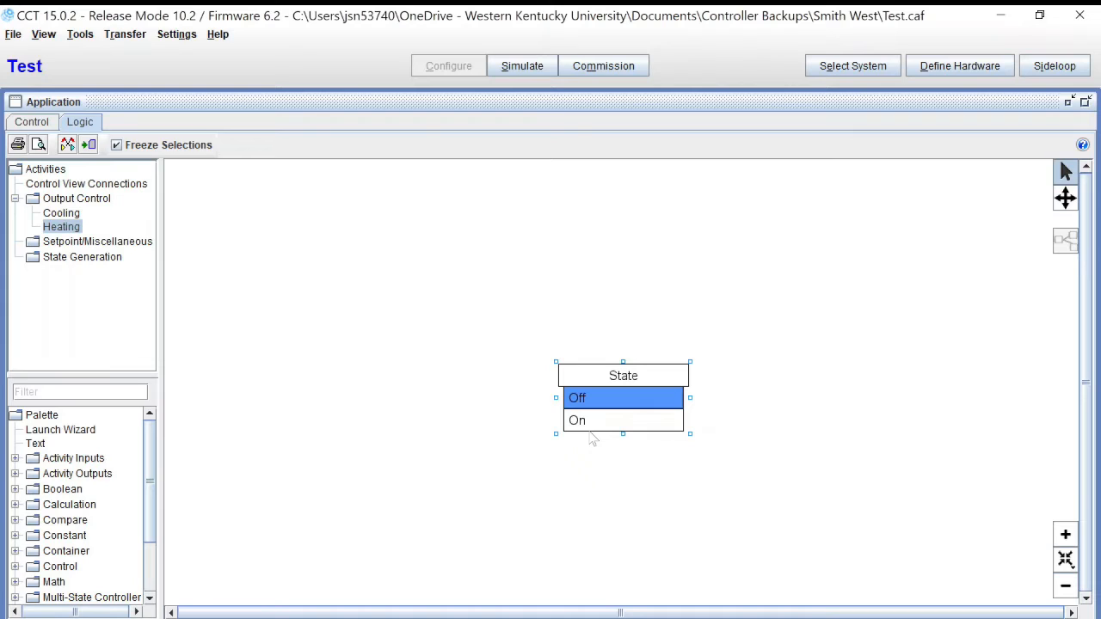
pyautogui.click(592, 427)
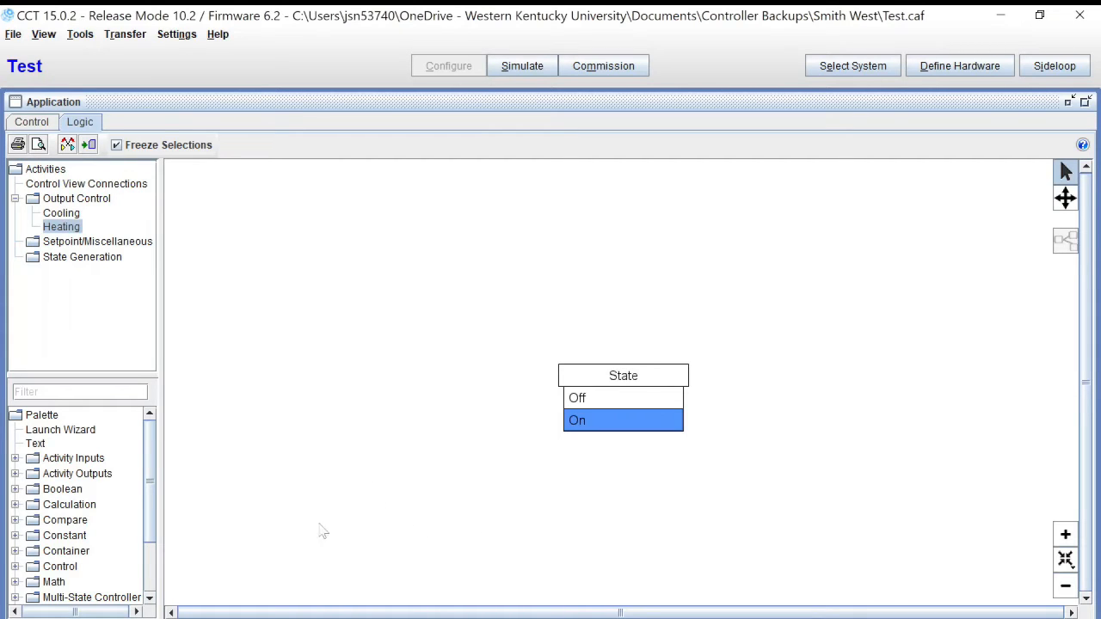
pyautogui.click(607, 381)
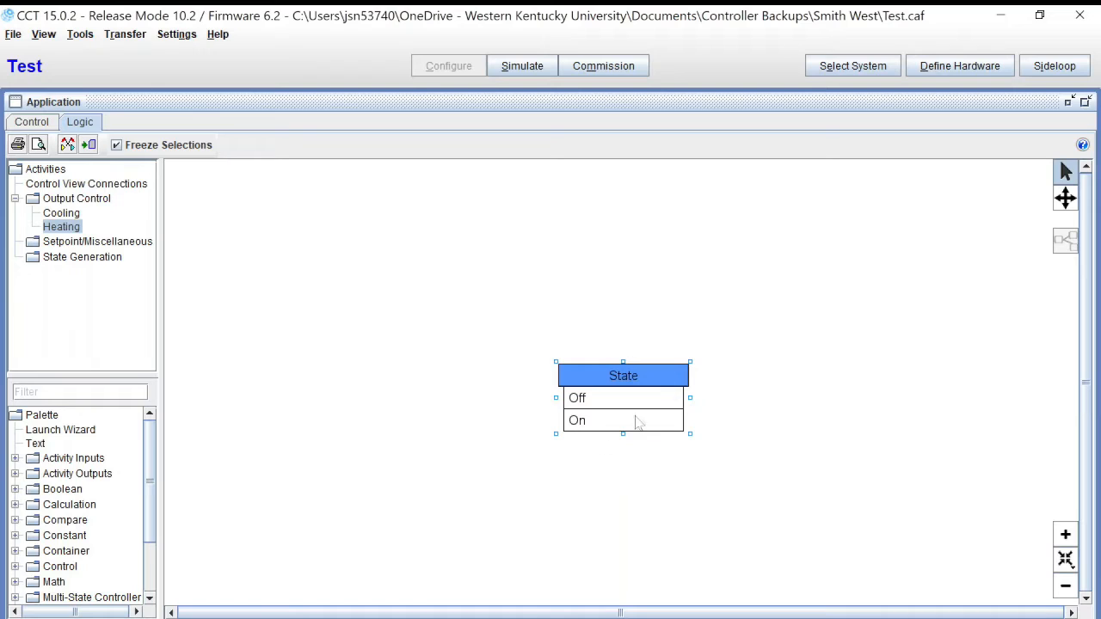
# Step: Add an Input (Boolean) and an Input (Enum) below it to the Heating logic, left of the State block
pyautogui.click(14, 459)
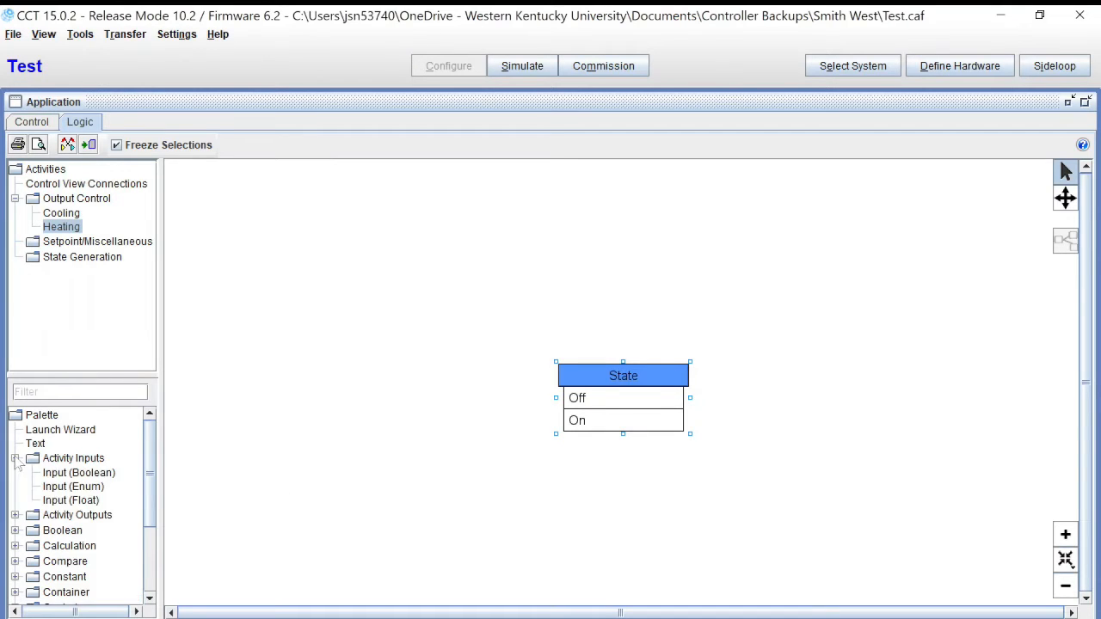
pyautogui.click(79, 475)
pyautogui.moveTo(79, 475)
pyautogui.mouseDown()
pyautogui.moveTo(147, 468)
pyautogui.moveTo(290, 376)
pyautogui.moveTo(272, 394)
pyautogui.mouseUp()
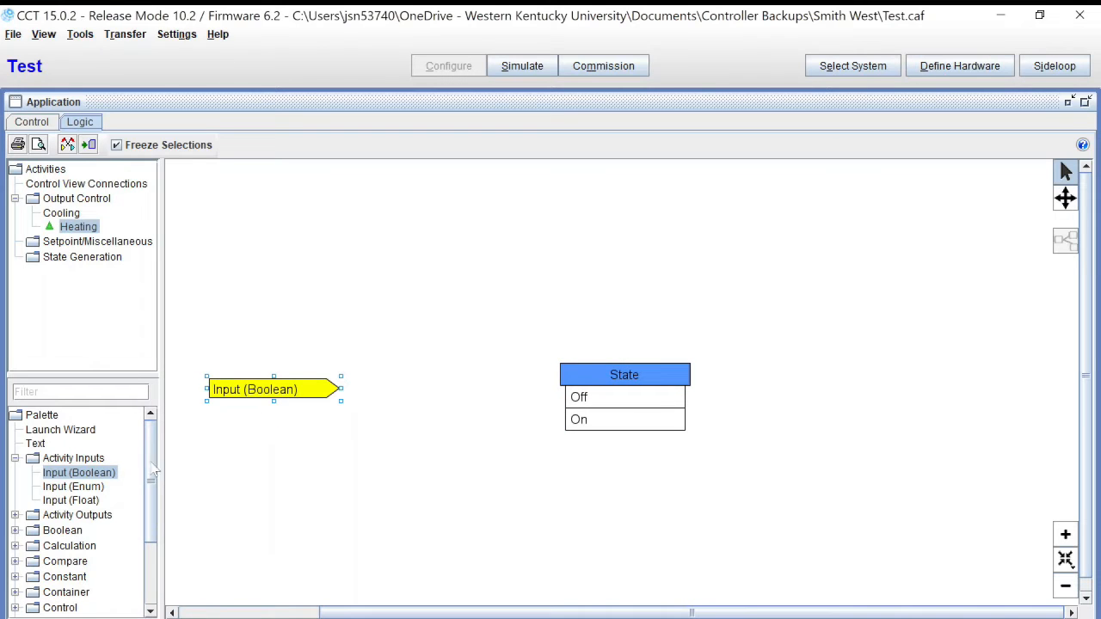
pyautogui.moveTo(87, 487); pyautogui.dragTo(266, 453)
# Step: Name the Boolean input in the Heating logic System Enable, apply the change and close its details
pyautogui.doubleClick(285, 392)
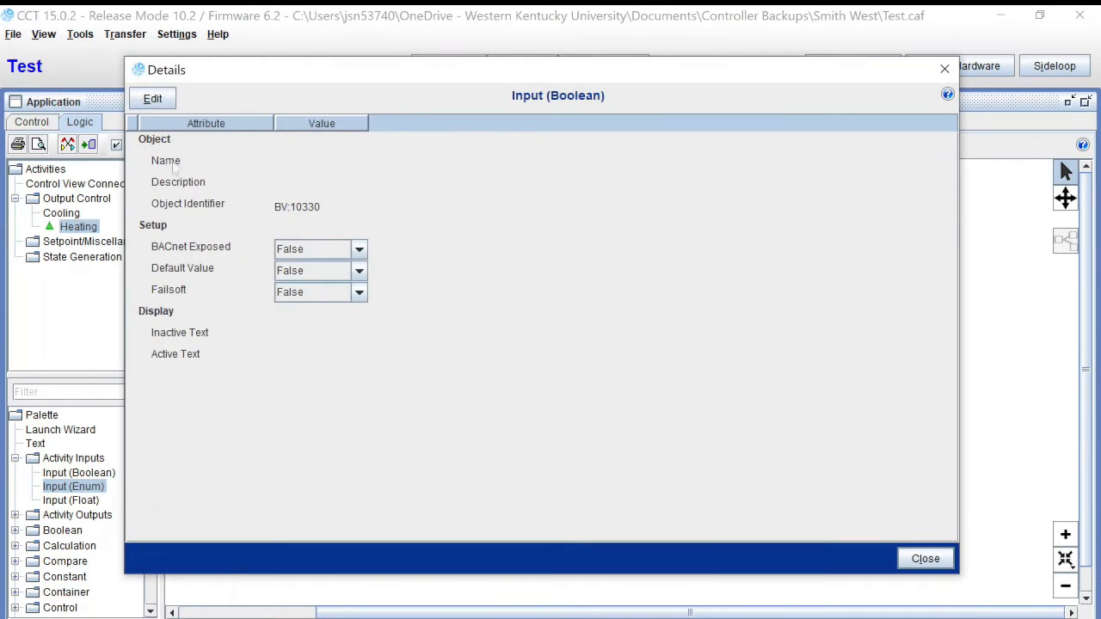
pyautogui.click(154, 98)
pyautogui.click(277, 163)
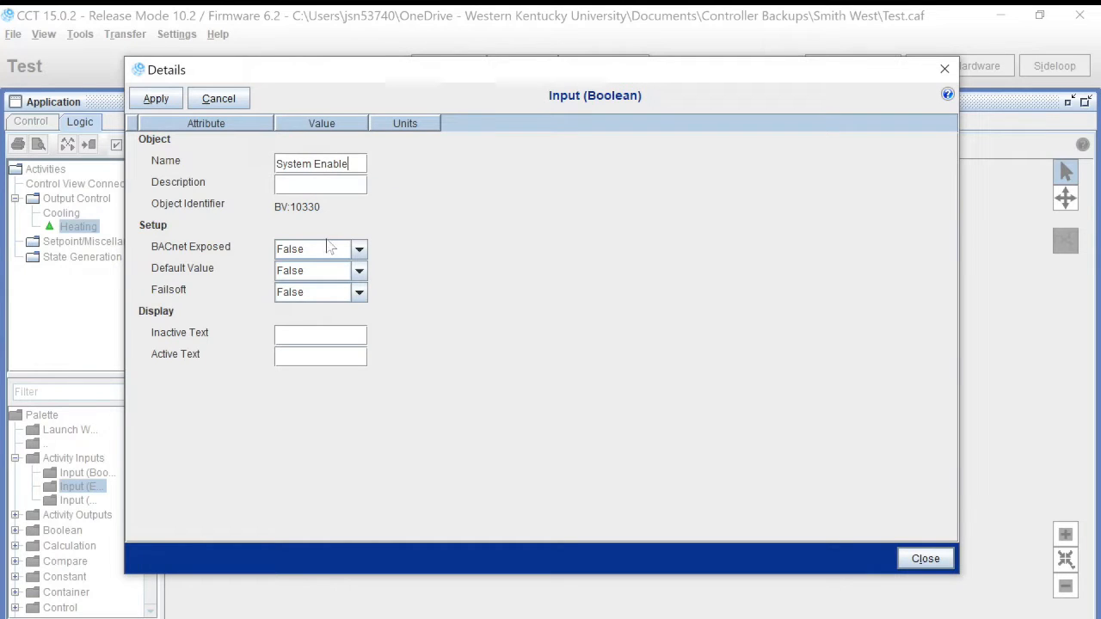
pyautogui.click(156, 99)
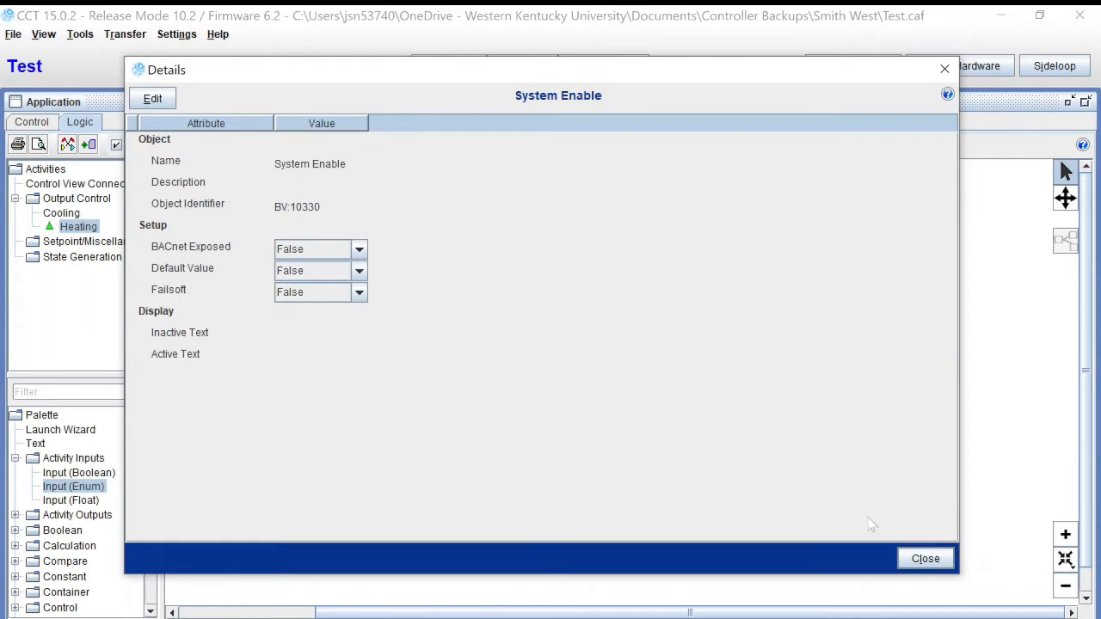
pyautogui.click(936, 561)
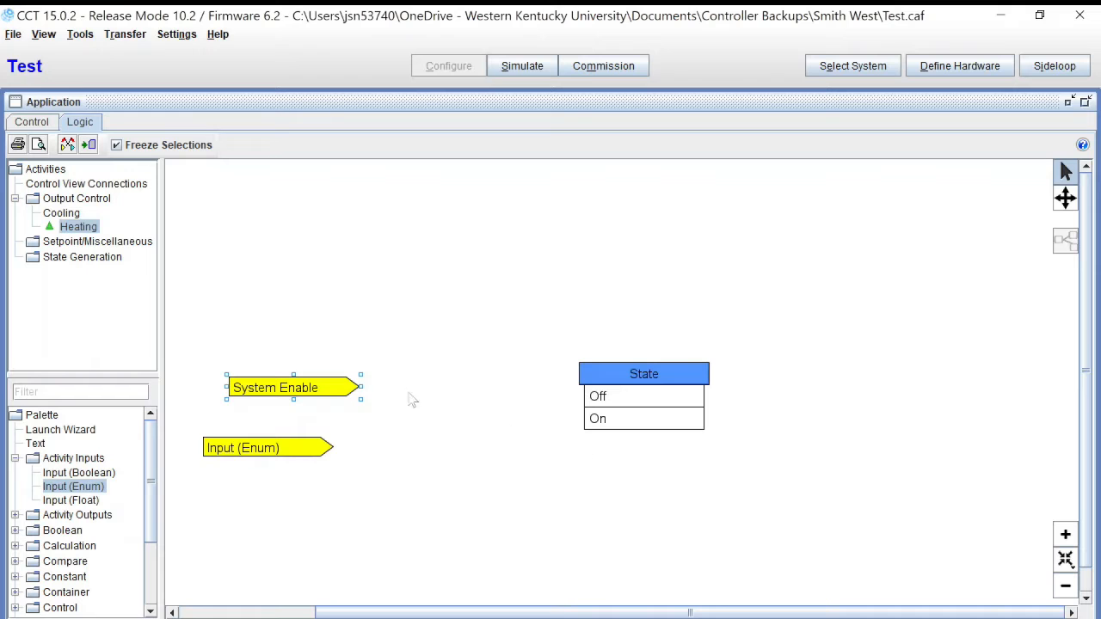
# Step: Name the Enum input in the Heating logic Heating Cooling, apply the change and close its details
pyautogui.doubleClick(260, 455)
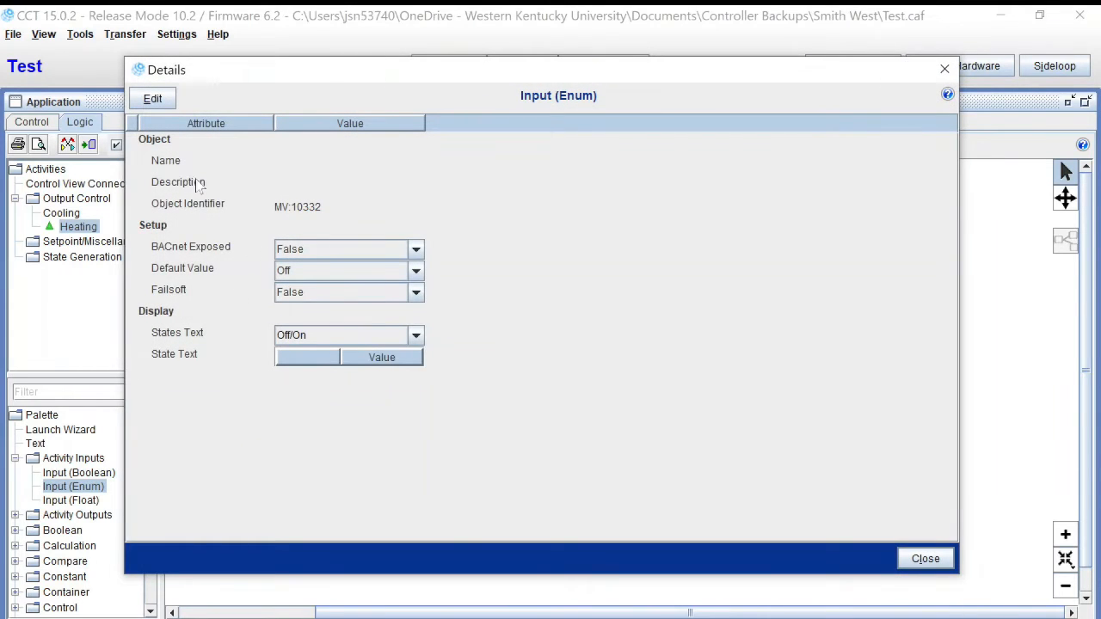
pyautogui.click(152, 98)
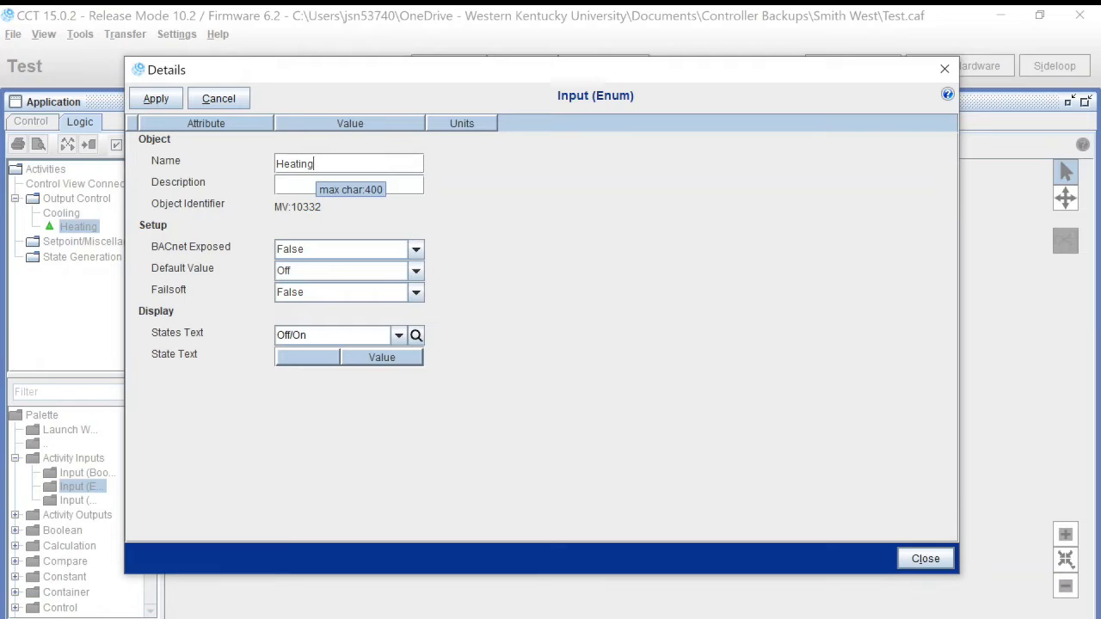
pyautogui.write('Heating Cooling')
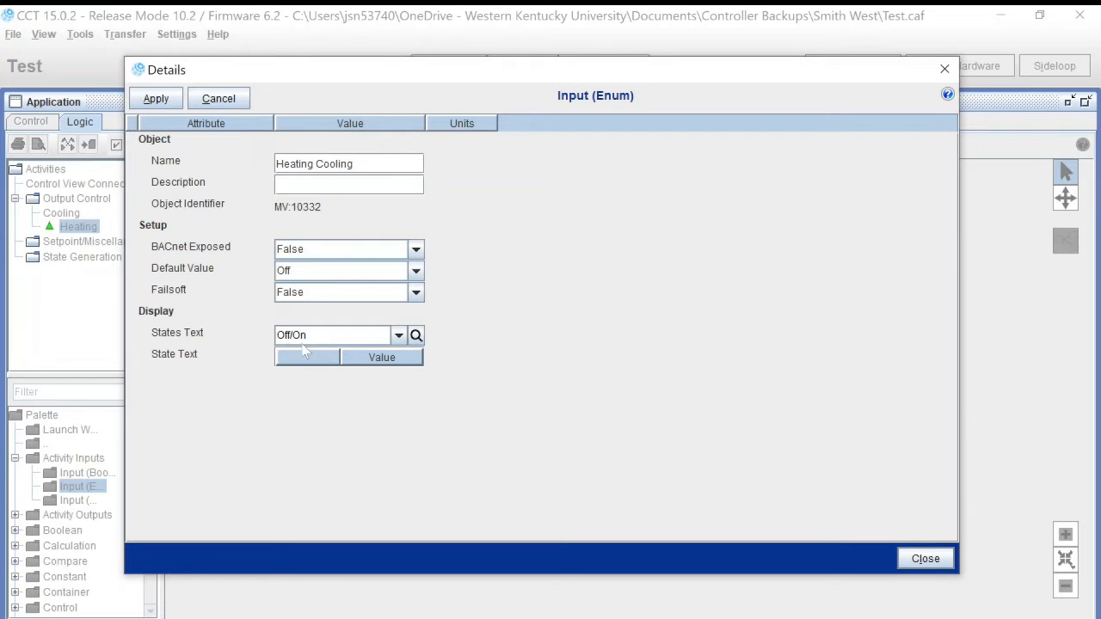
pyautogui.click(159, 100)
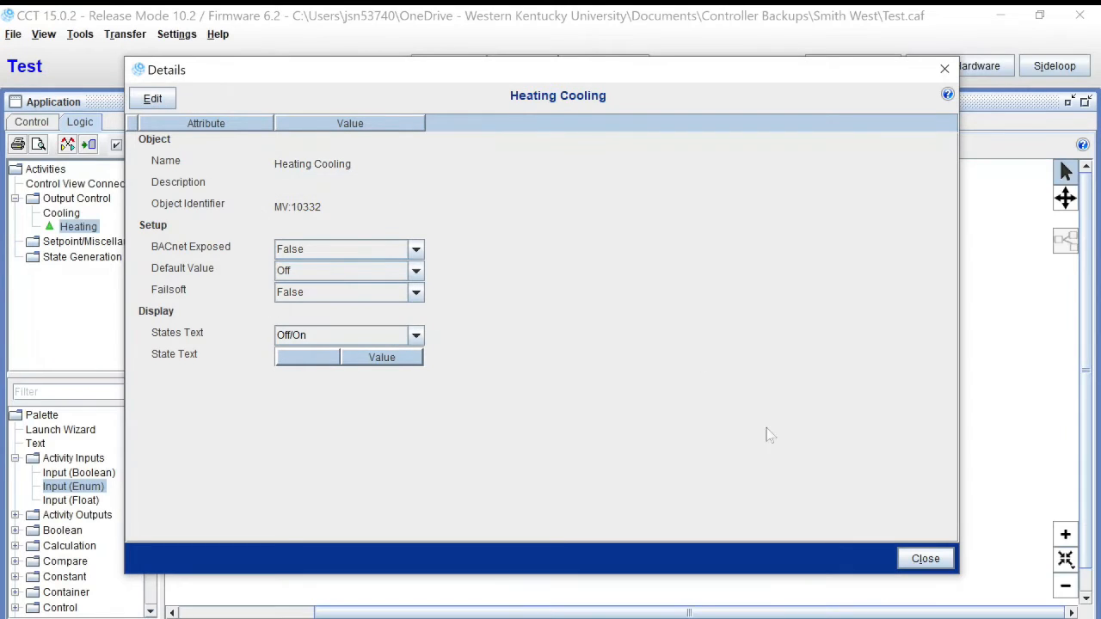
pyautogui.click(923, 559)
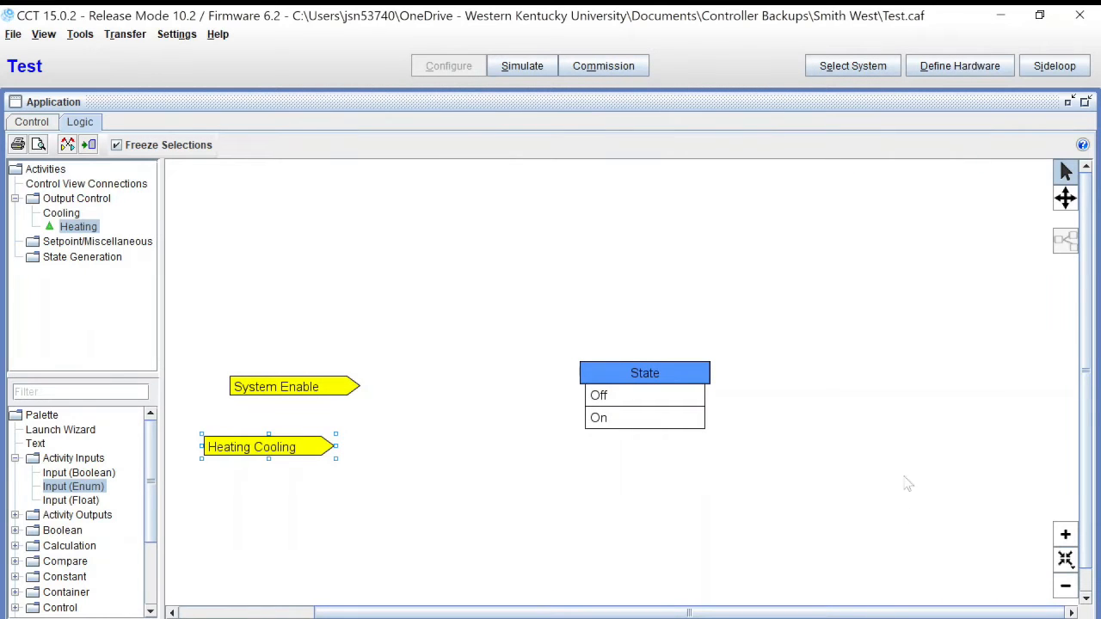
# Step: Restore the split layout and connect the Heating activity's System Enable input to the System Enable network input
pyautogui.click(1087, 102)
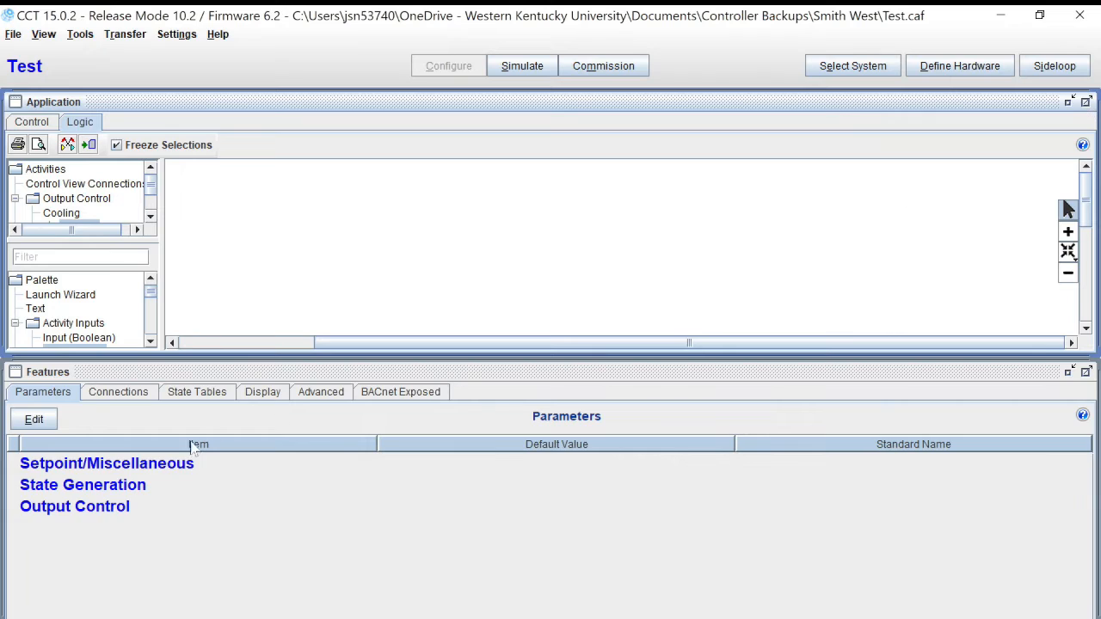
pyautogui.click(131, 394)
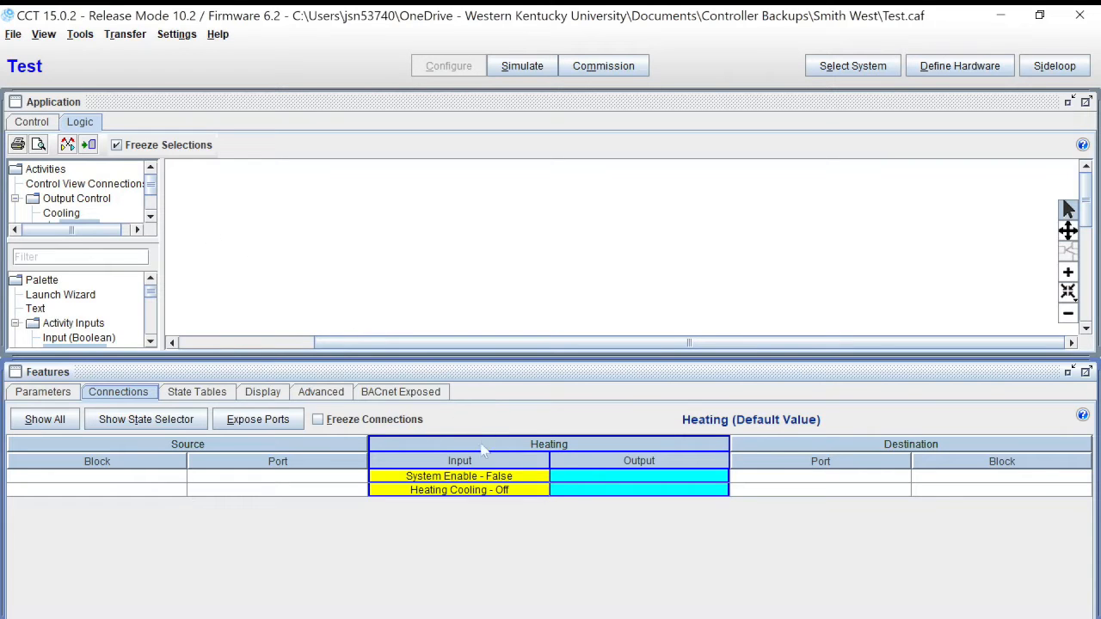
pyautogui.rightClick(445, 487)
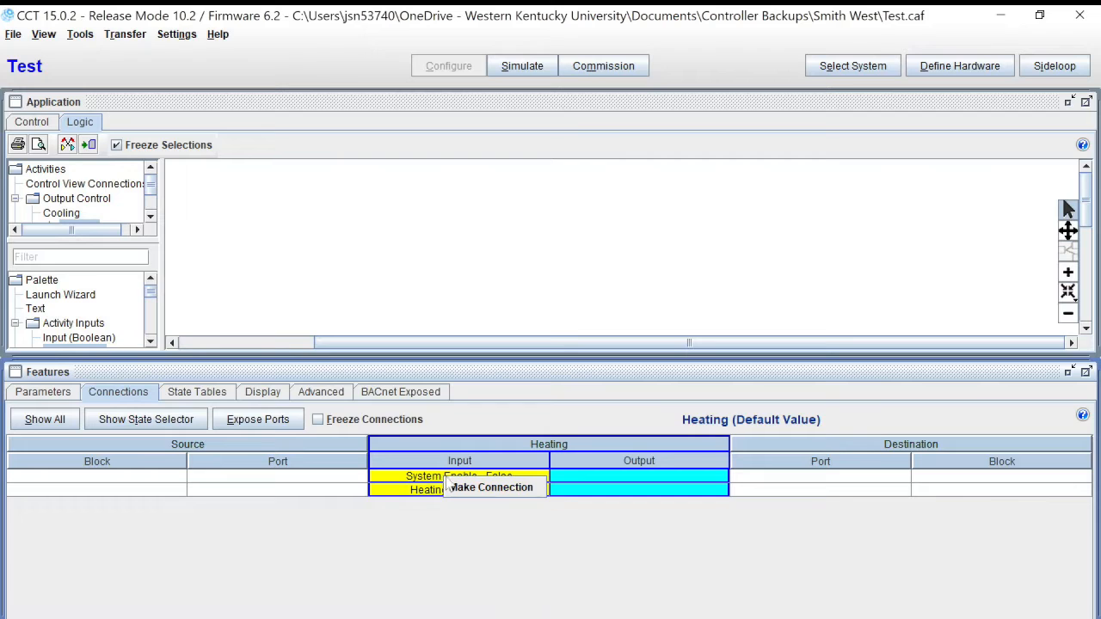
pyautogui.click(473, 487)
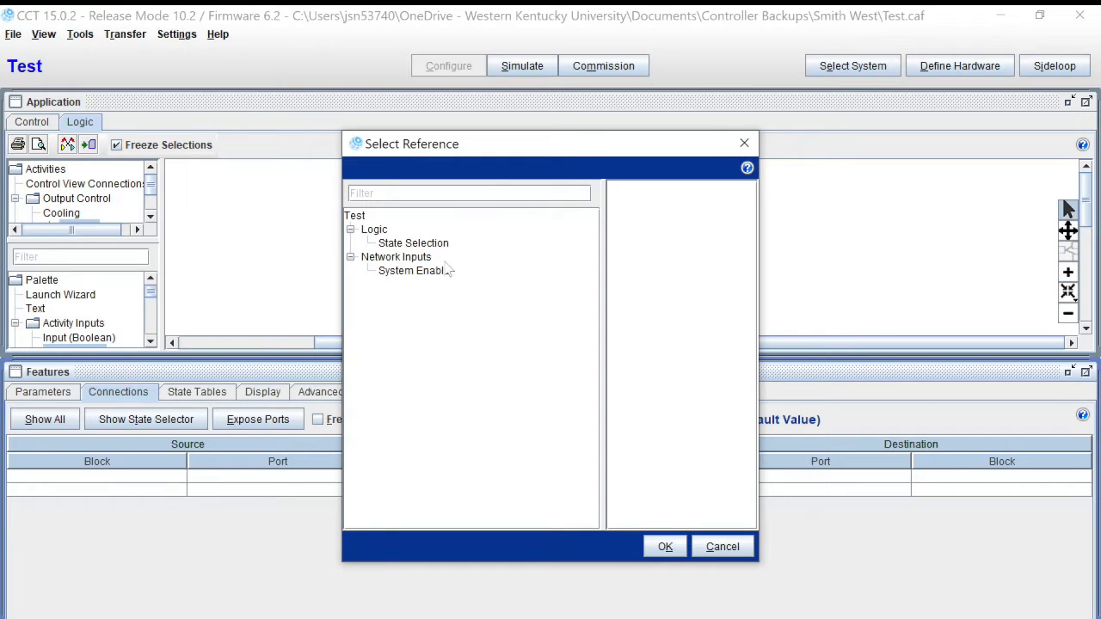
pyautogui.moveTo(413, 280)
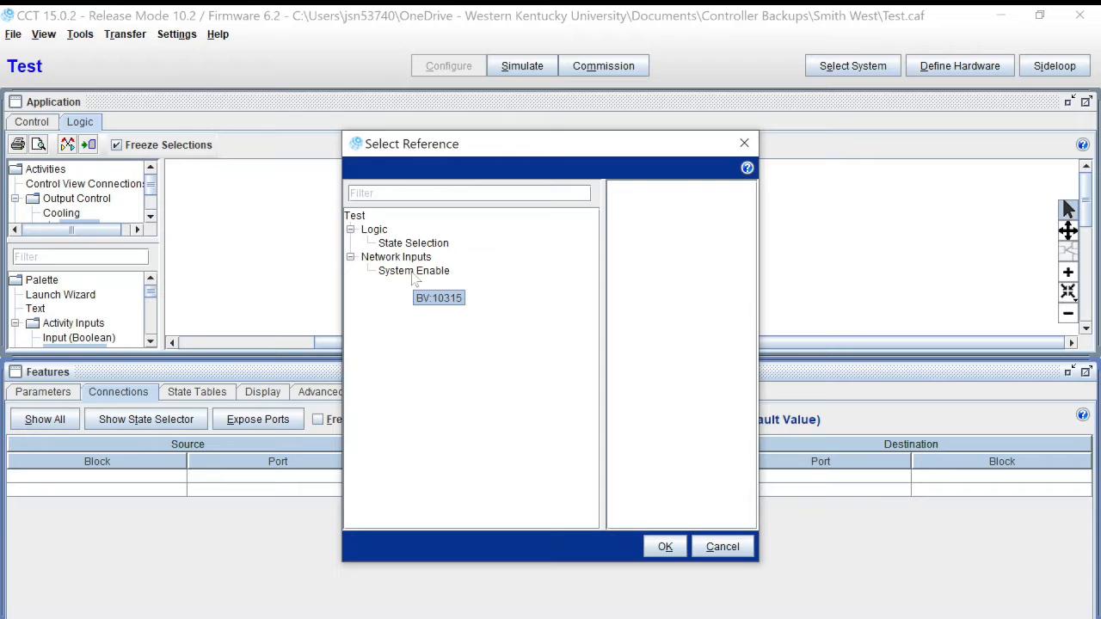
pyautogui.click(414, 275)
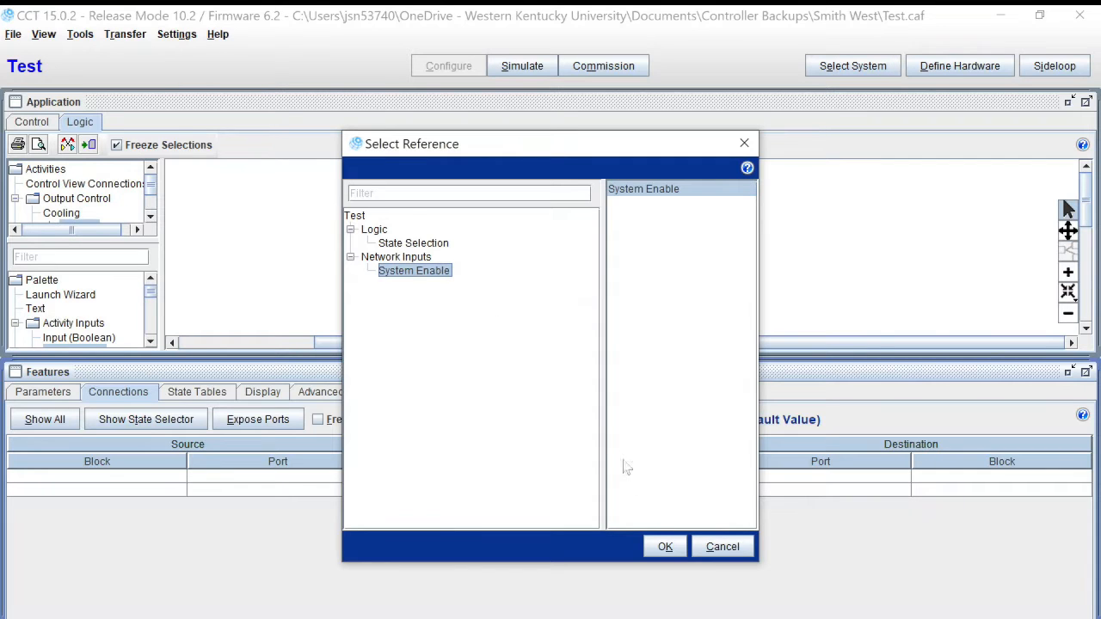
pyautogui.click(667, 551)
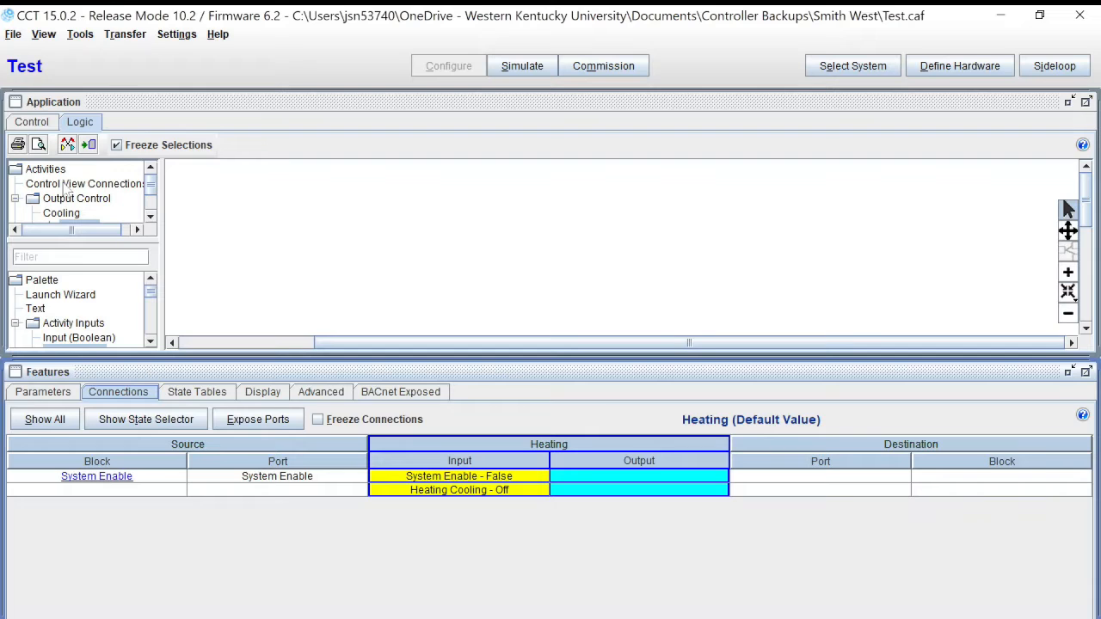
# Step: Return to the control view and check the details of the System Enable and Heat Cool network inputs
pyautogui.click(32, 122)
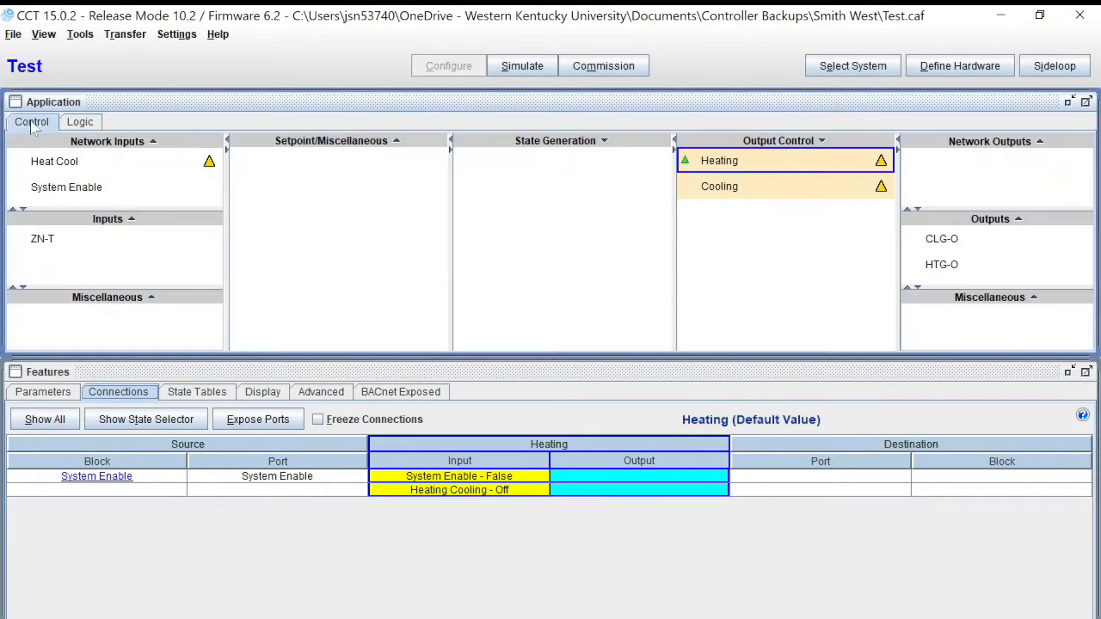
pyautogui.rightClick(90, 193)
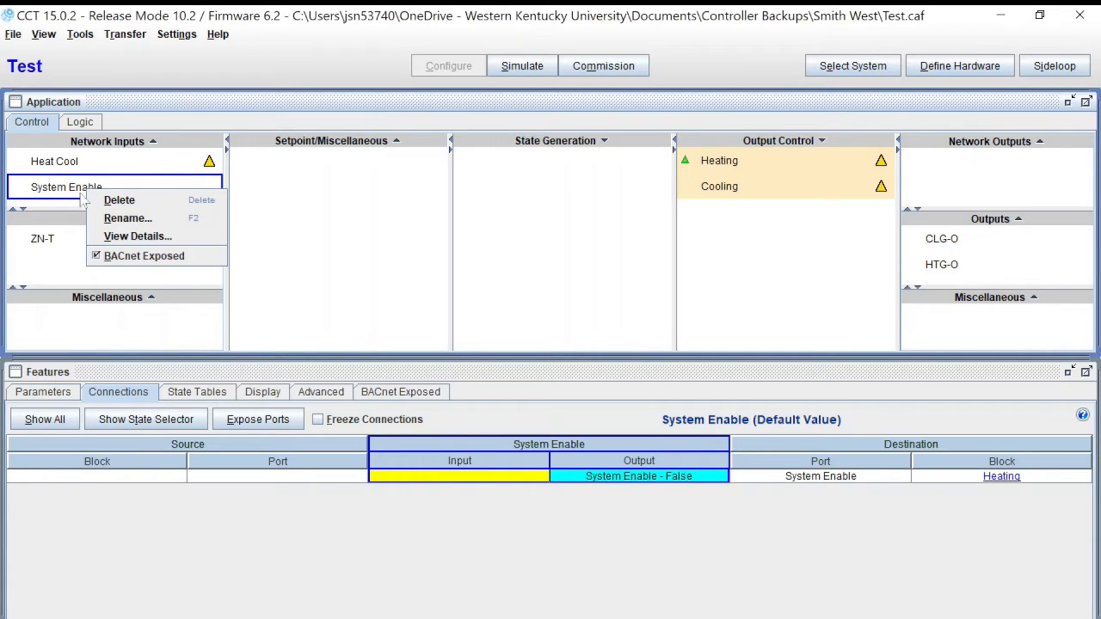
pyautogui.click(138, 236)
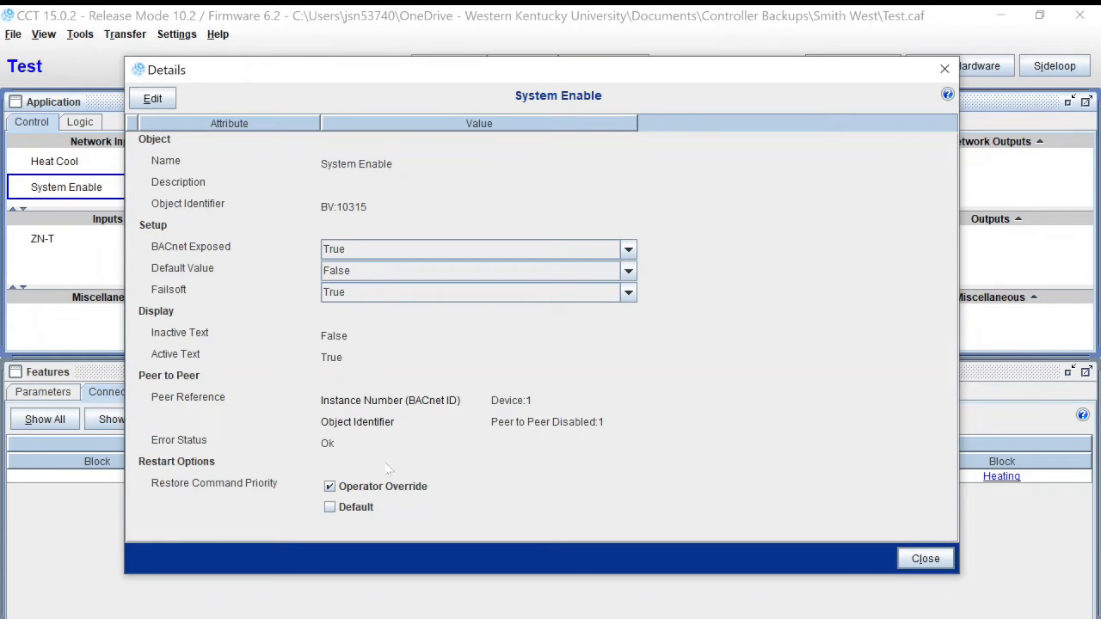
pyautogui.click(924, 559)
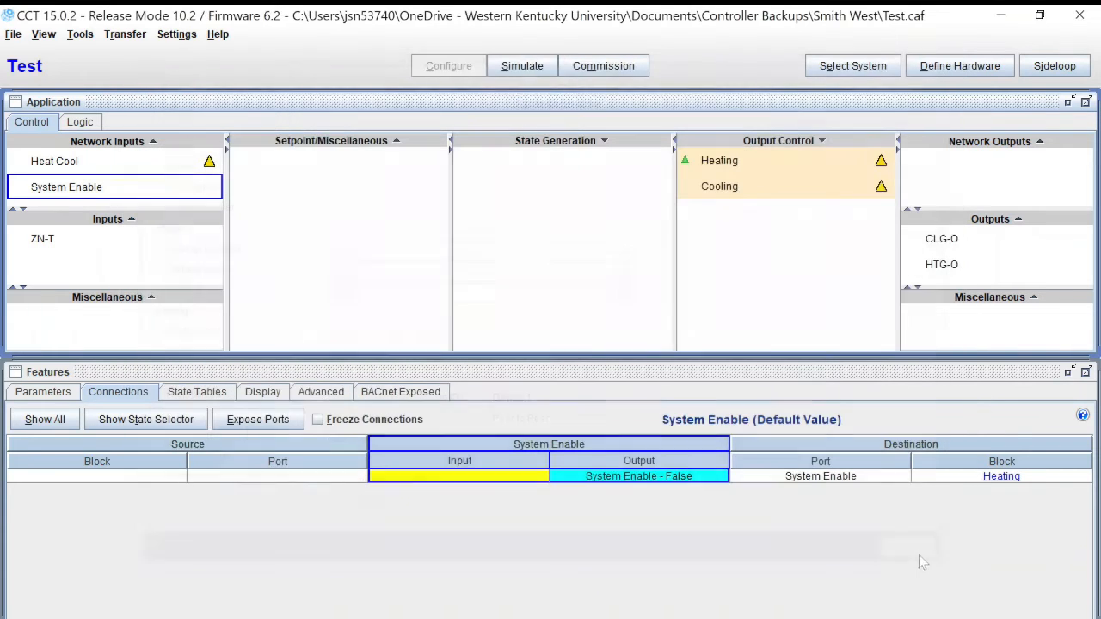
pyautogui.click(70, 168)
pyautogui.doubleClick(71, 167)
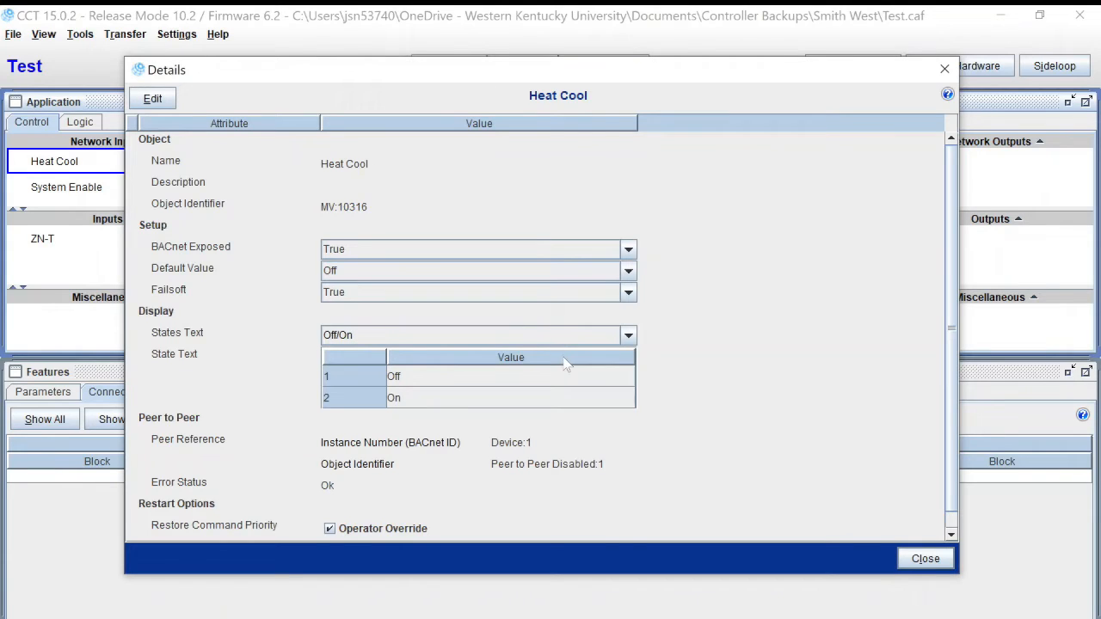
pyautogui.click(922, 561)
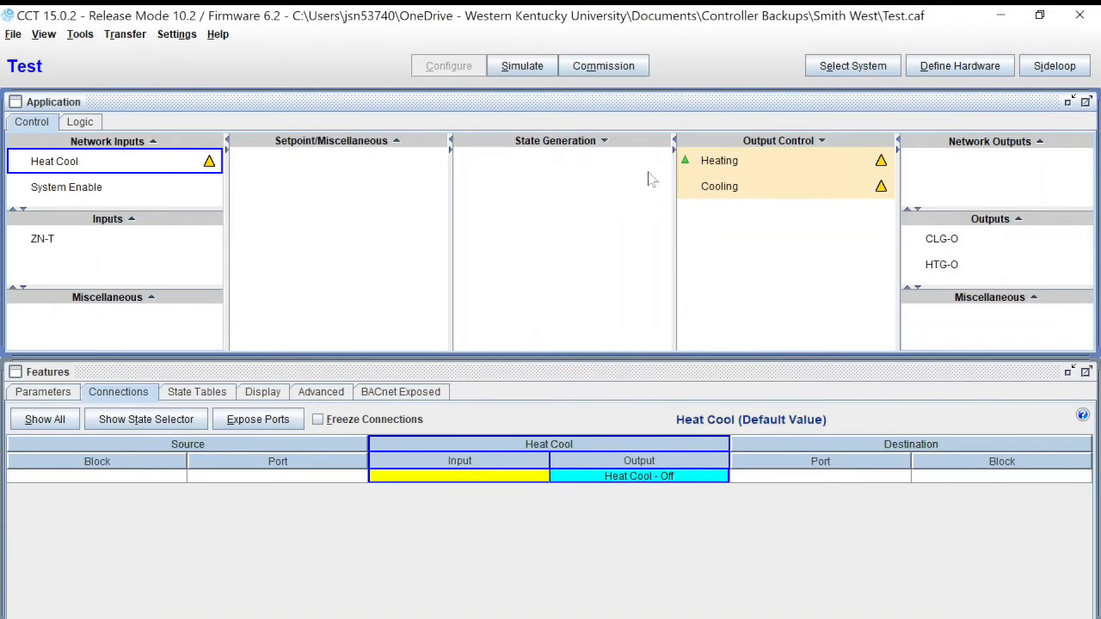
# Step: Set the units of the Heating activity's Heating Cooling input to the Off/On/Max enum set, apply the change and close the details
pyautogui.rightClick(728, 164)
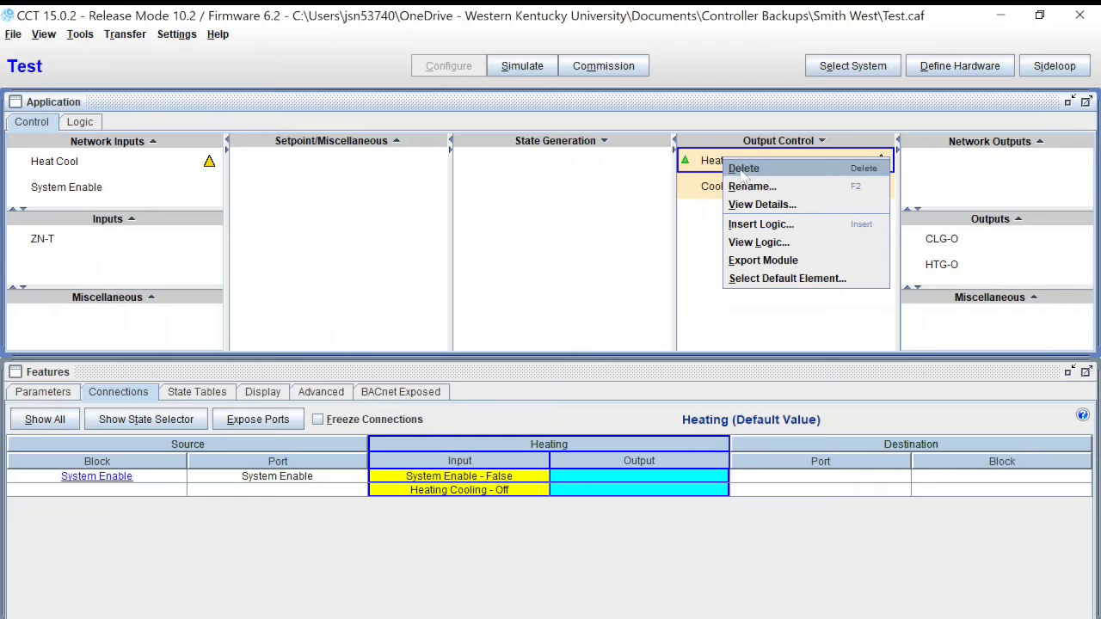
pyautogui.click(774, 204)
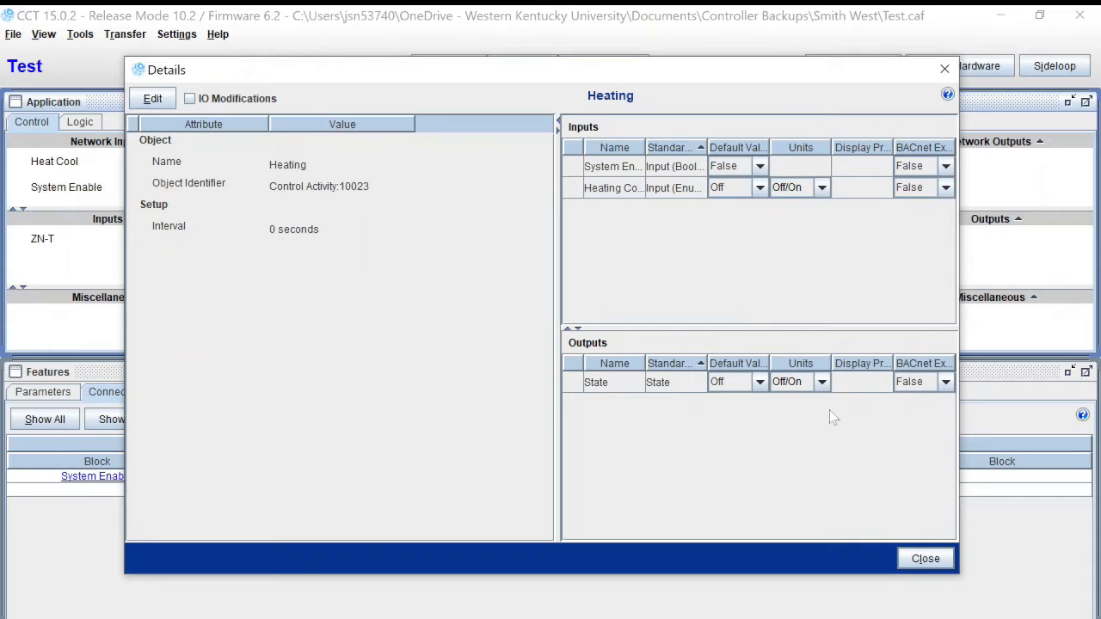
pyautogui.click(150, 100)
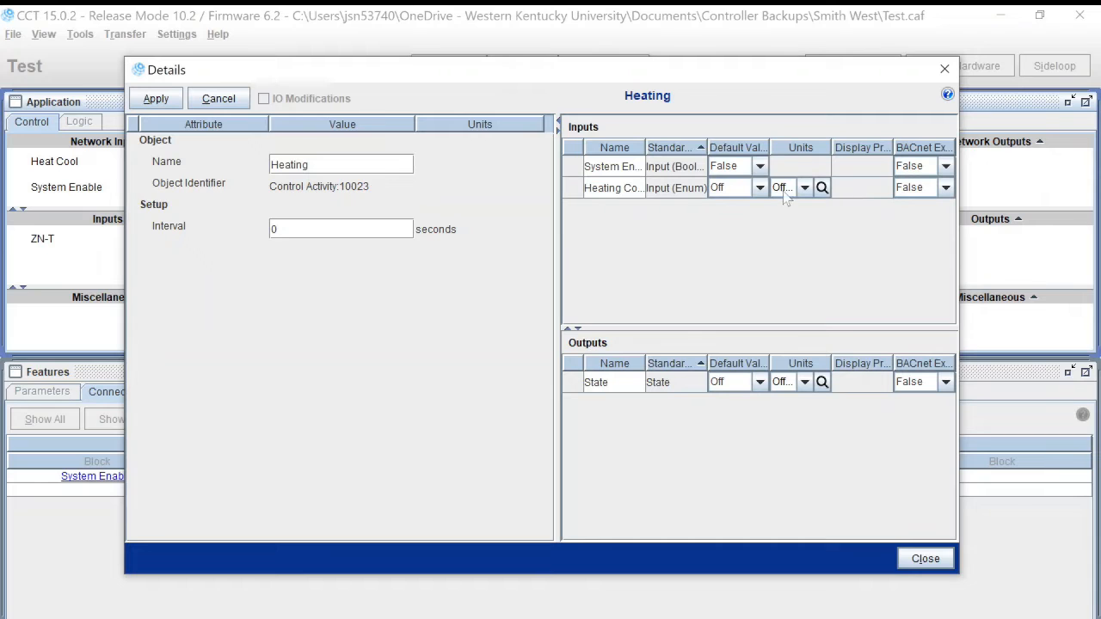
pyautogui.click(822, 187)
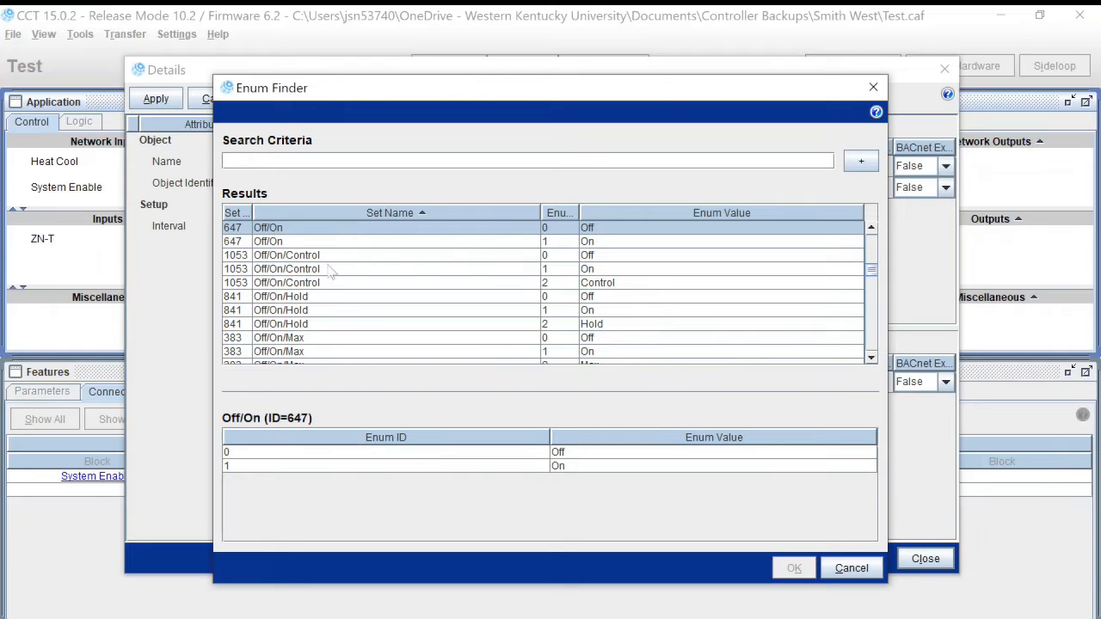
pyautogui.click(326, 340)
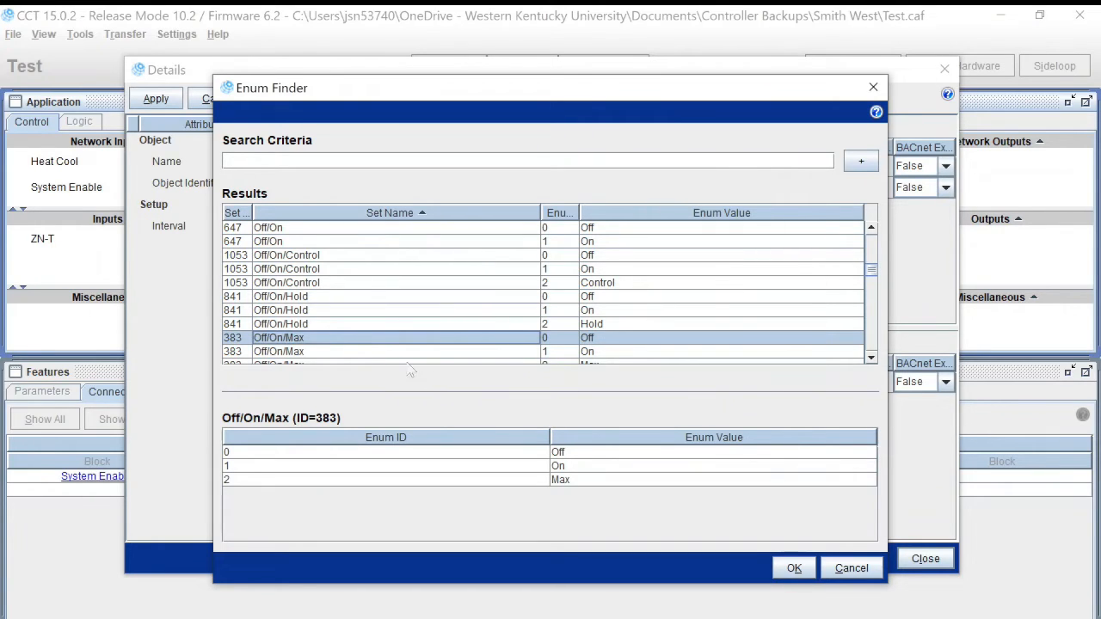
pyautogui.click(794, 571)
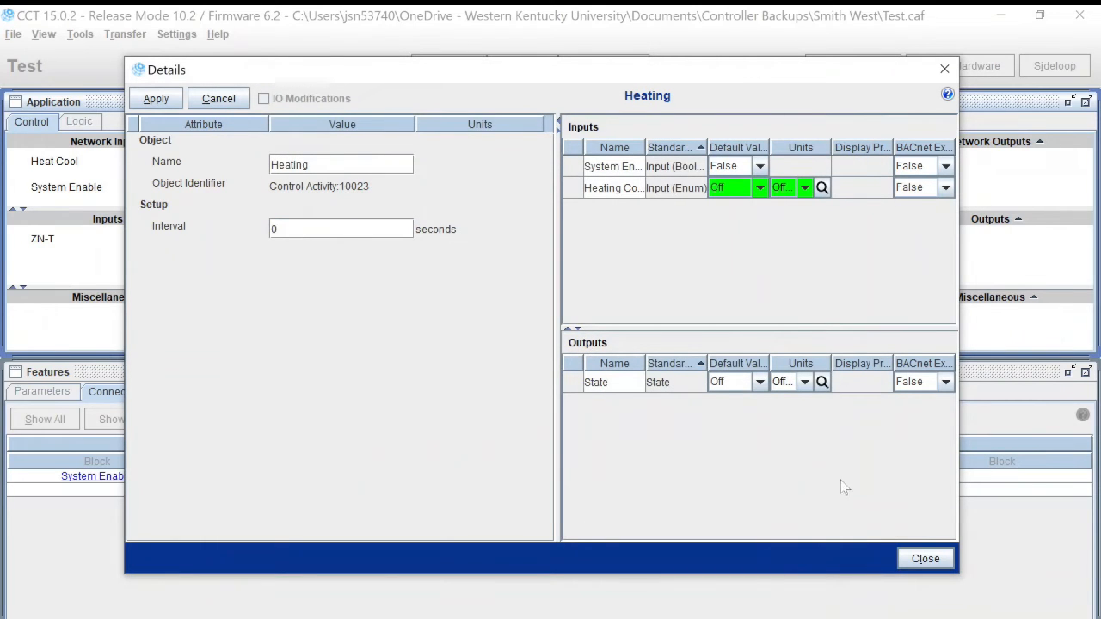
pyautogui.click(155, 100)
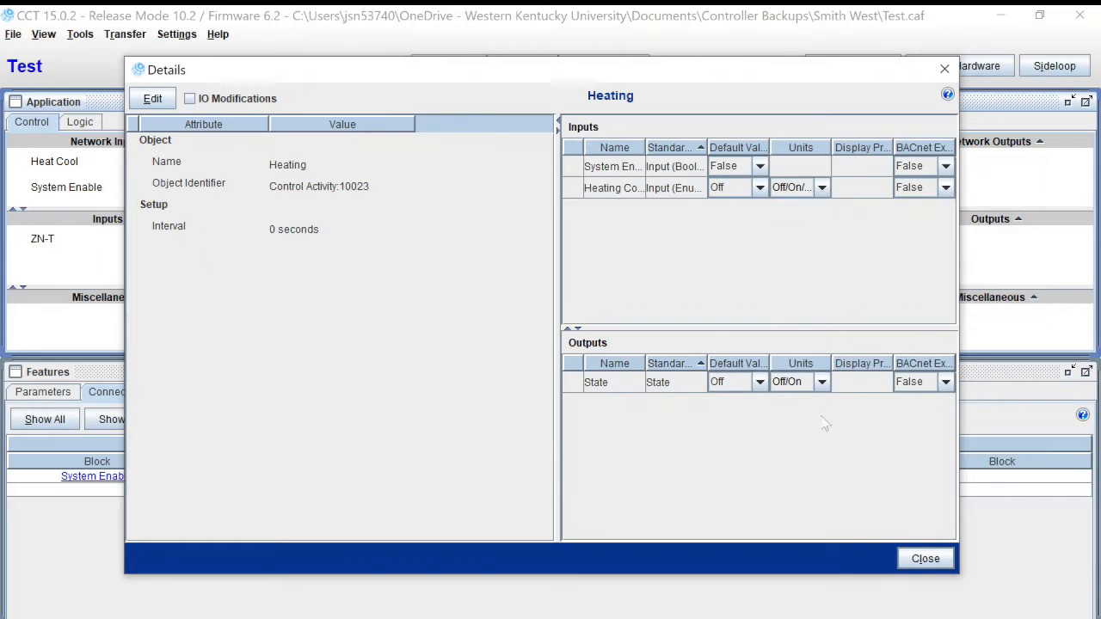
pyautogui.click(926, 559)
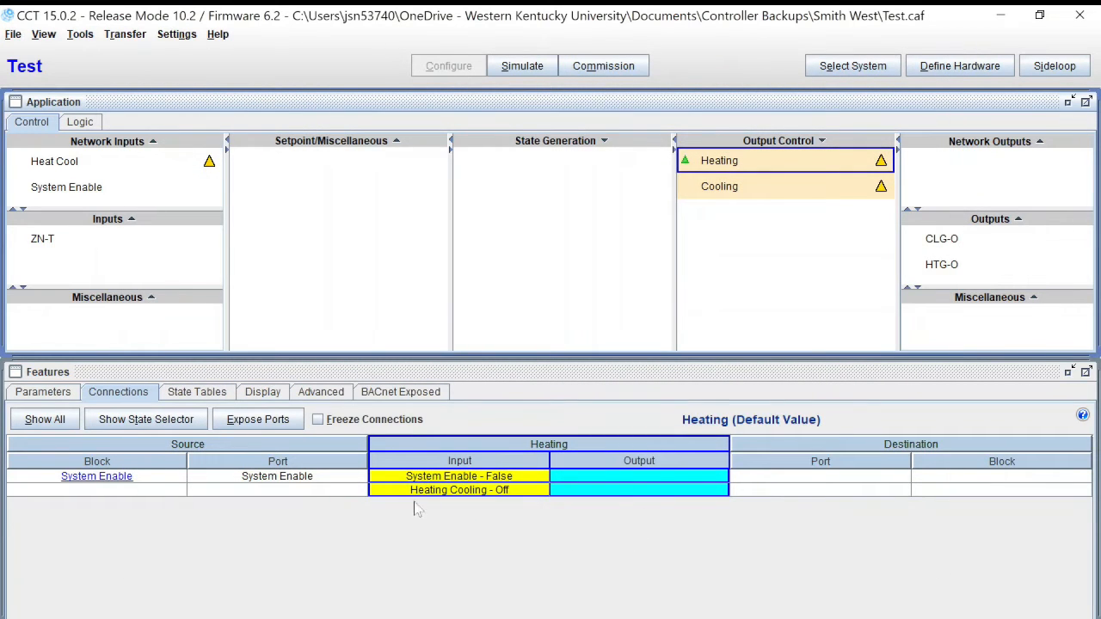
# Step: Try to make a source connection for the Heating activity's Heating Cooling input and dismiss the notice
pyautogui.rightClick(469, 495)
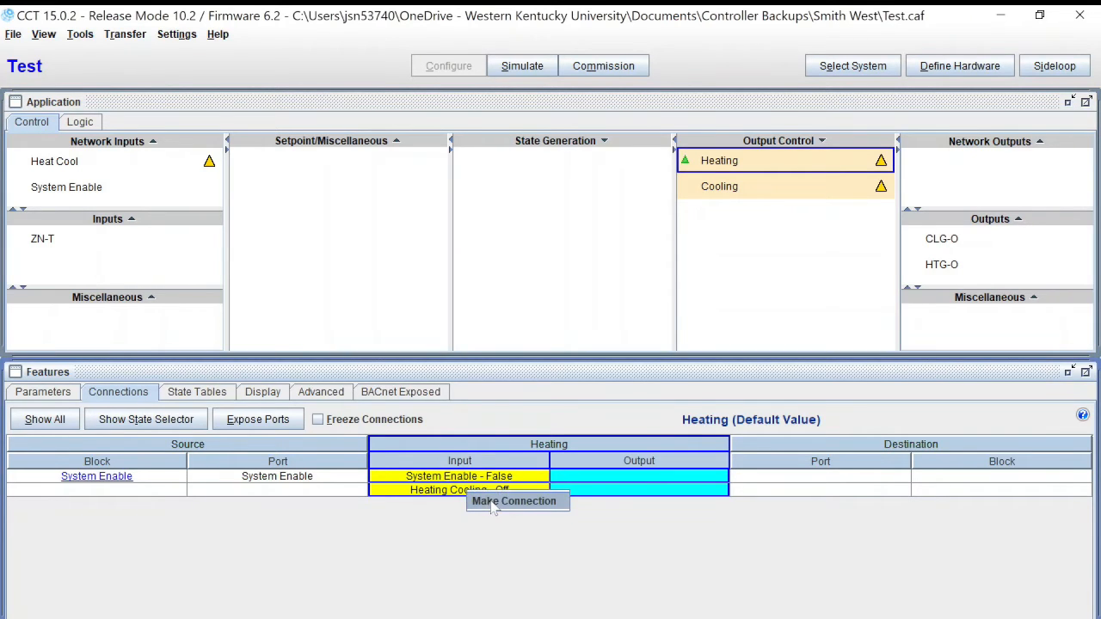
pyautogui.click(493, 501)
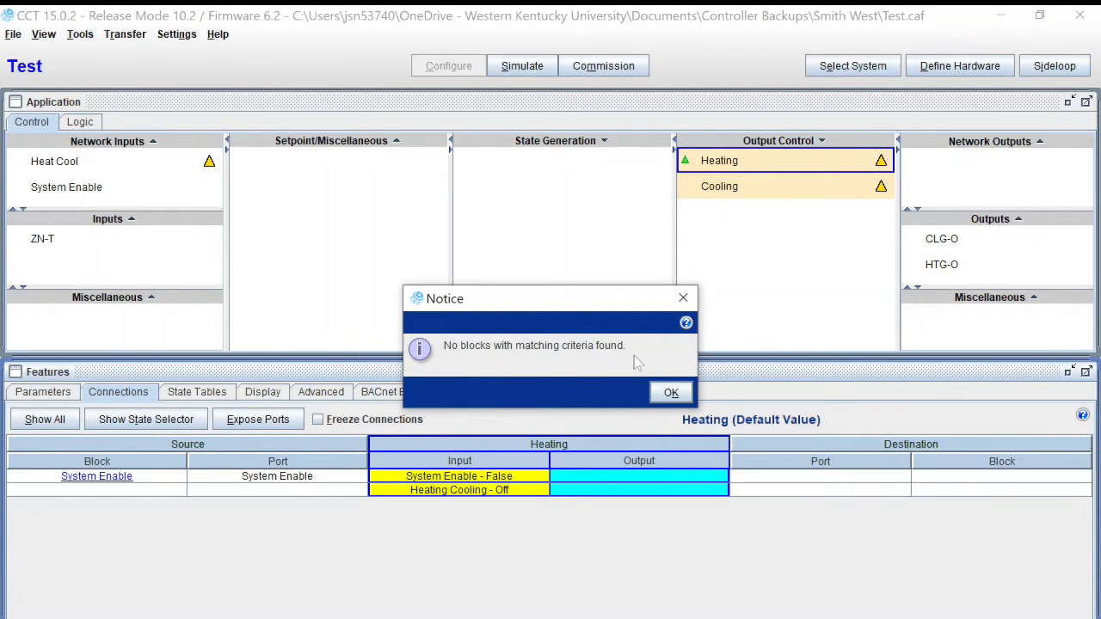
pyautogui.click(672, 393)
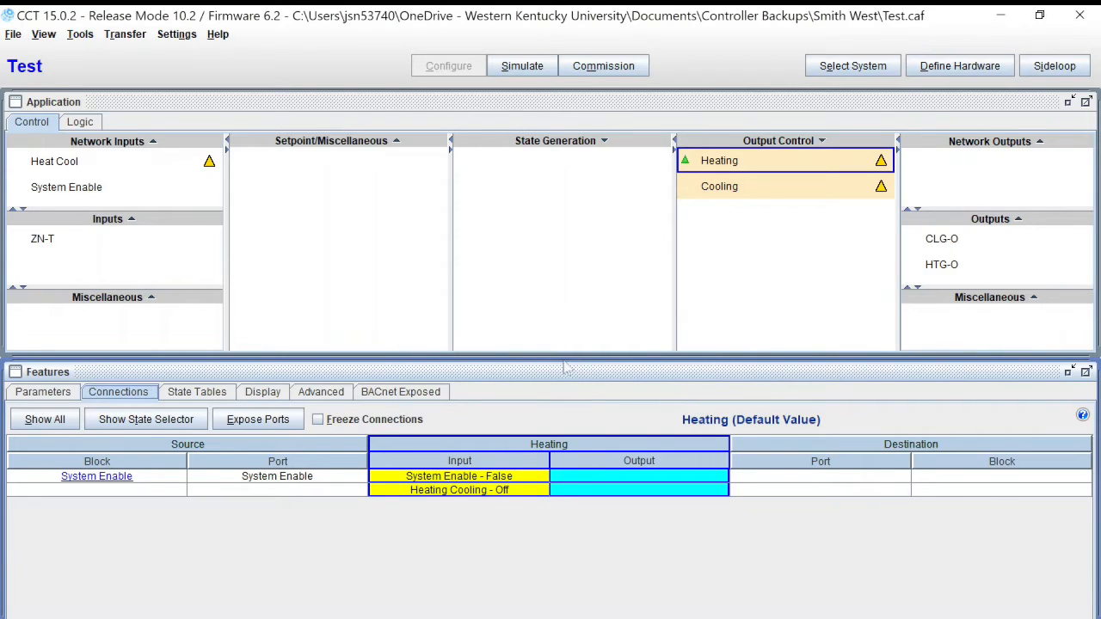
# Step: Edit the Heat Cool network input's details and set its States Text to the Off/On/Max enum set
pyautogui.moveTo(129, 223)
pyautogui.moveTo(68, 168)
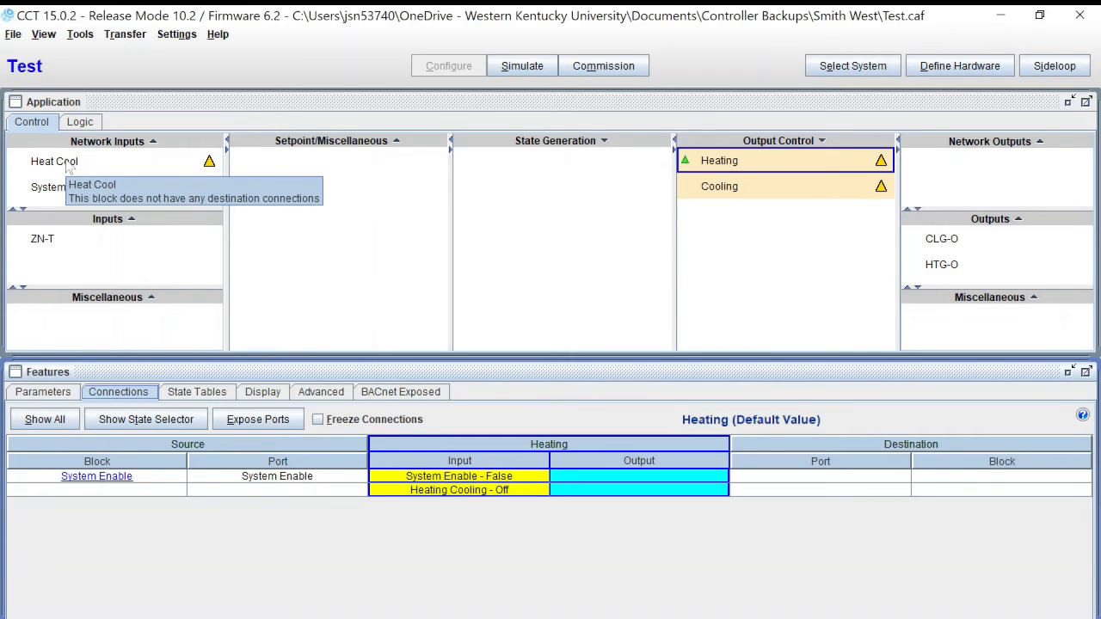
pyautogui.rightClick(69, 166)
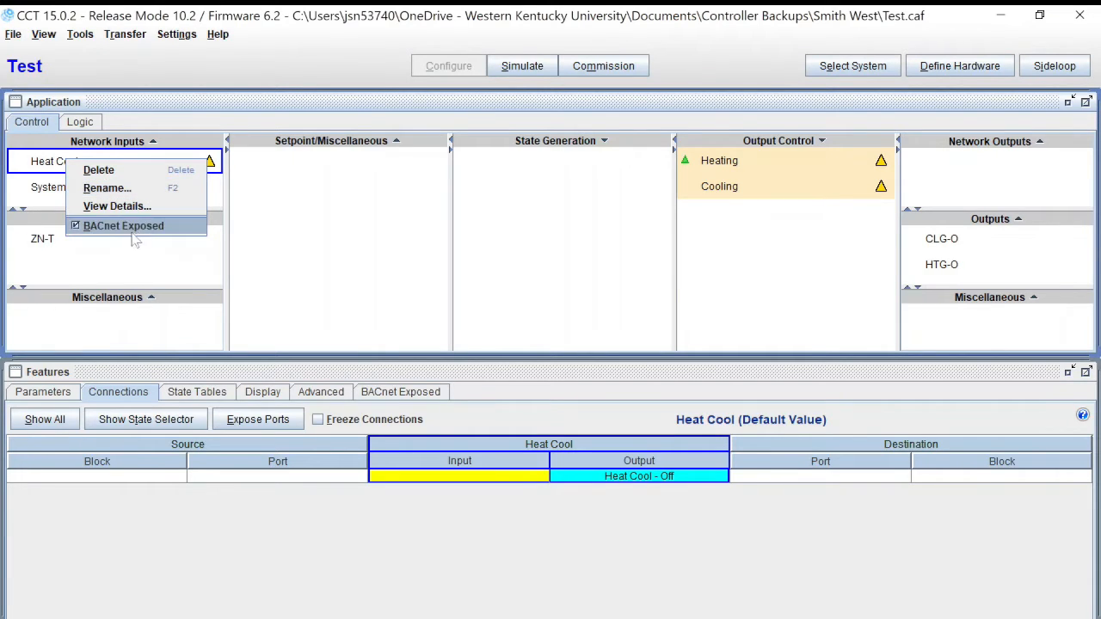
pyautogui.click(121, 209)
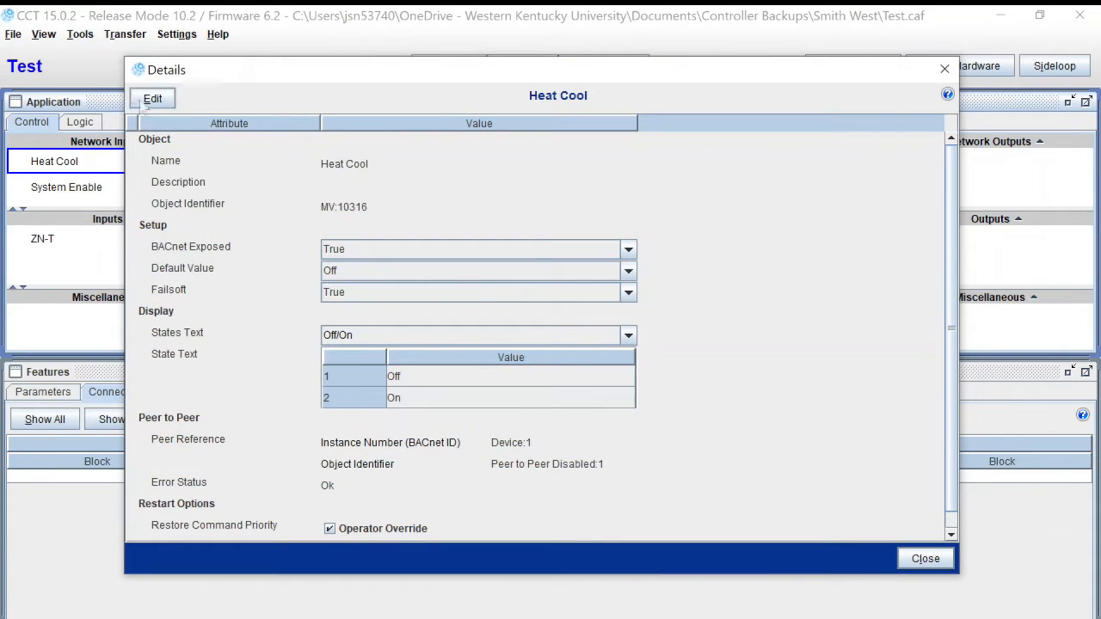
pyautogui.click(153, 99)
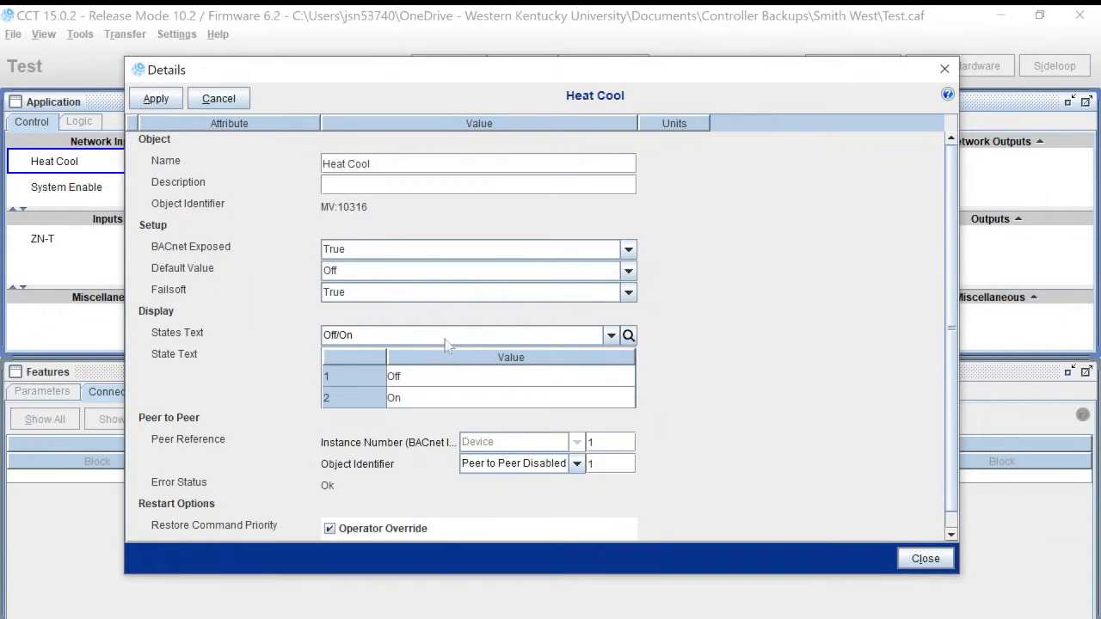
pyautogui.click(629, 335)
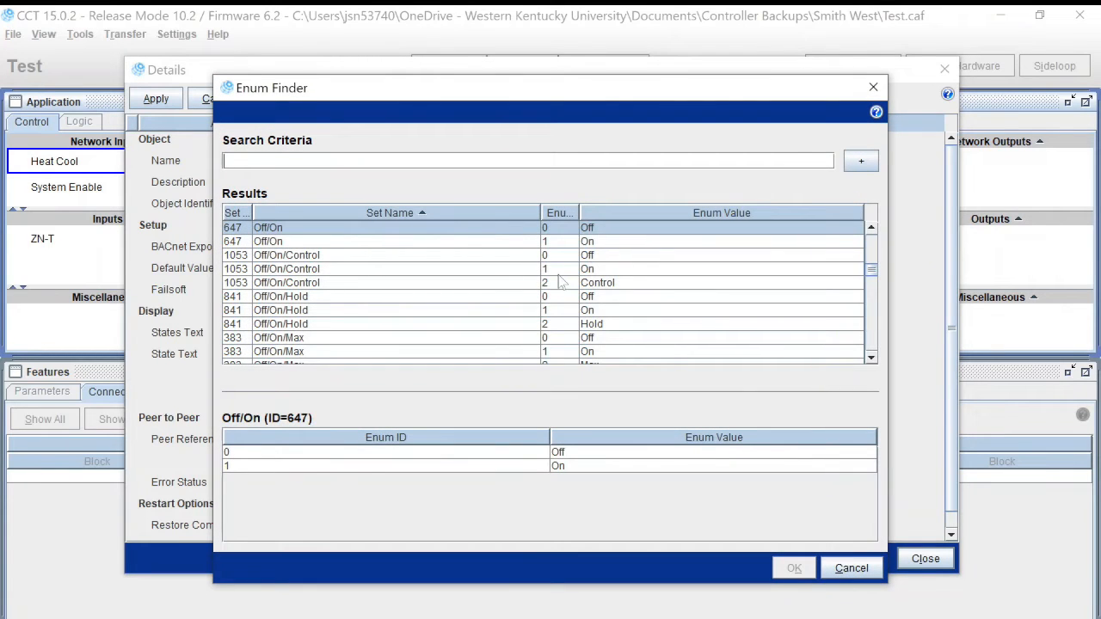
pyautogui.click(353, 339)
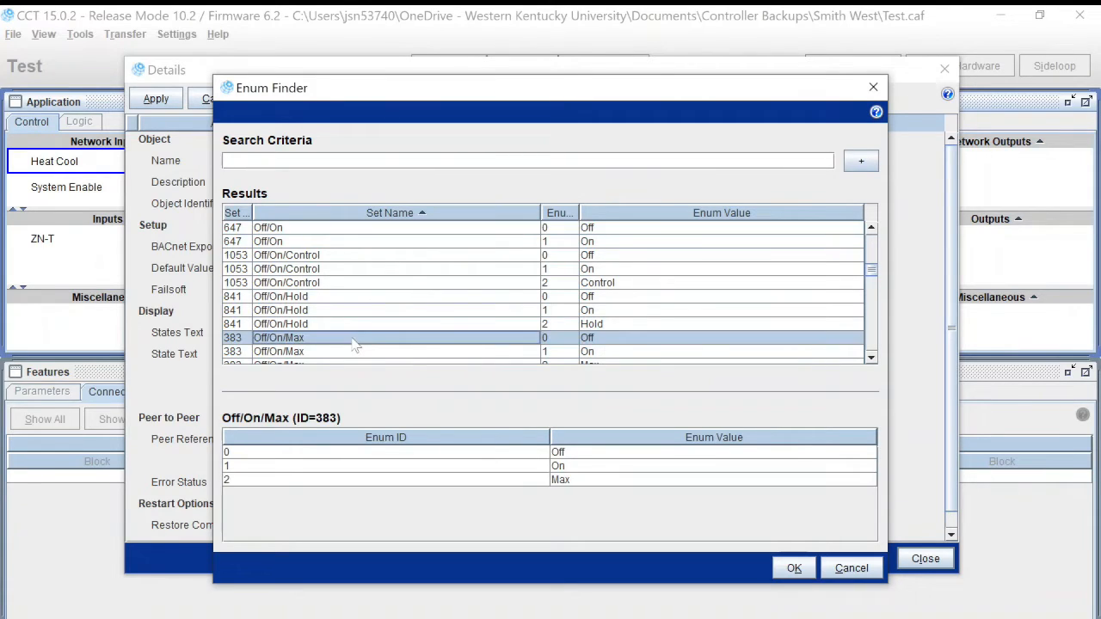
pyautogui.click(792, 572)
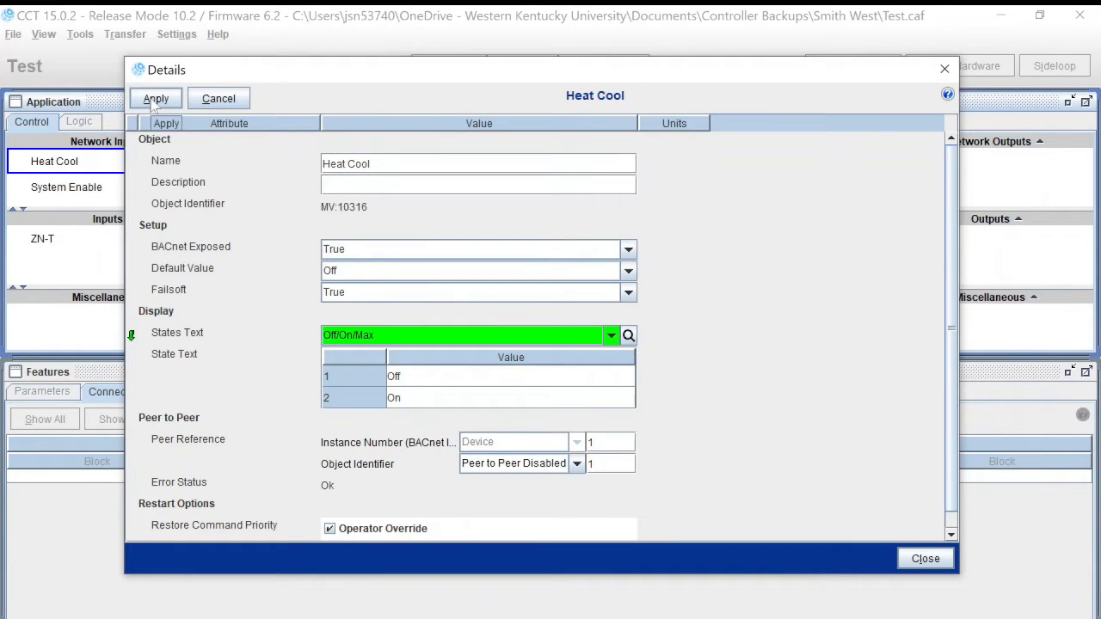
# Step: Rename the Heat Cool network input as Heat Cool Max, apply the changes and close its details
pyautogui.click(425, 165)
pyautogui.click(372, 163)
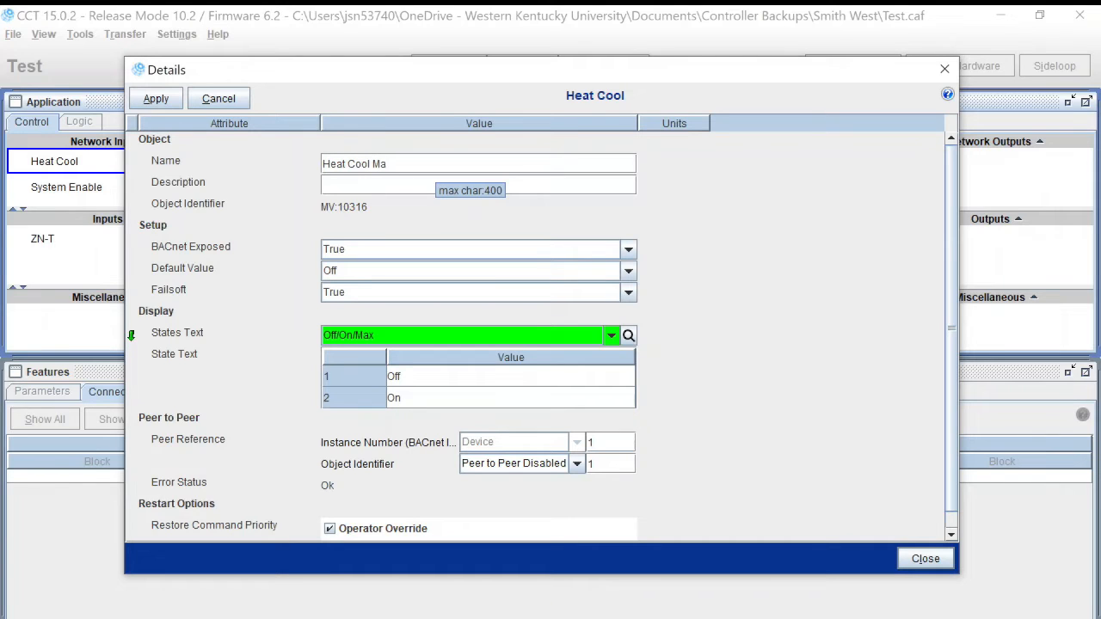
pyautogui.write('x')
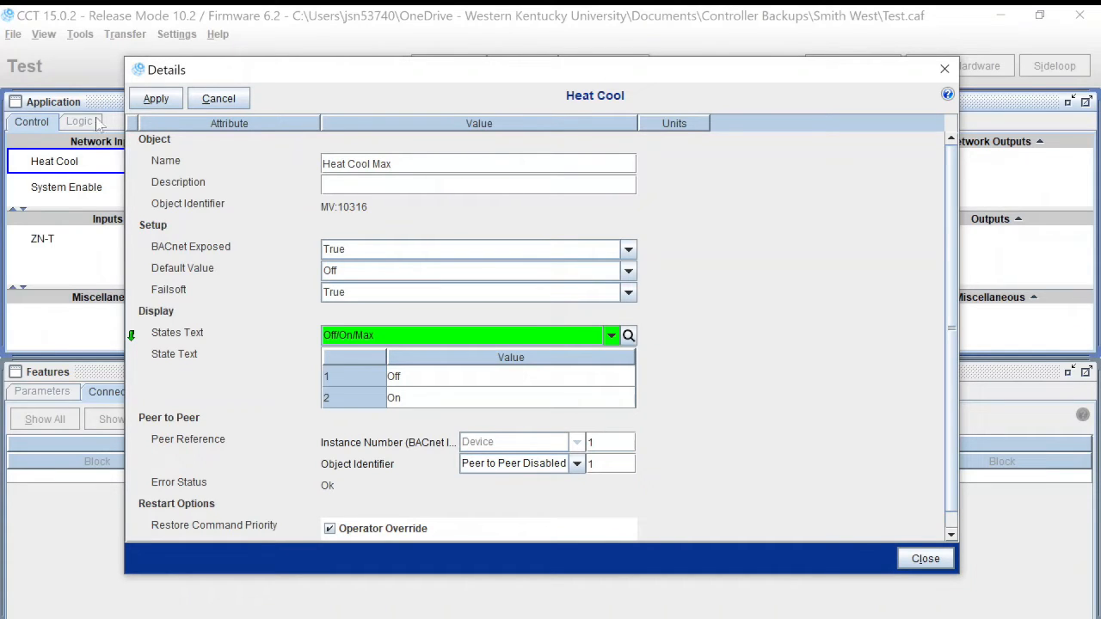
pyautogui.click(156, 100)
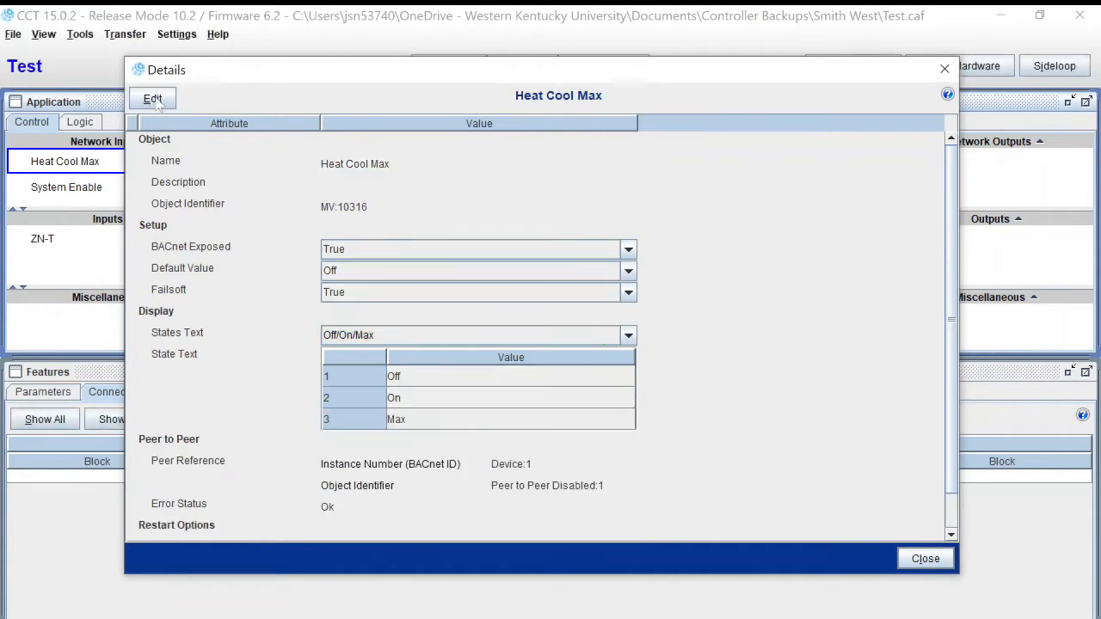
pyautogui.click(926, 559)
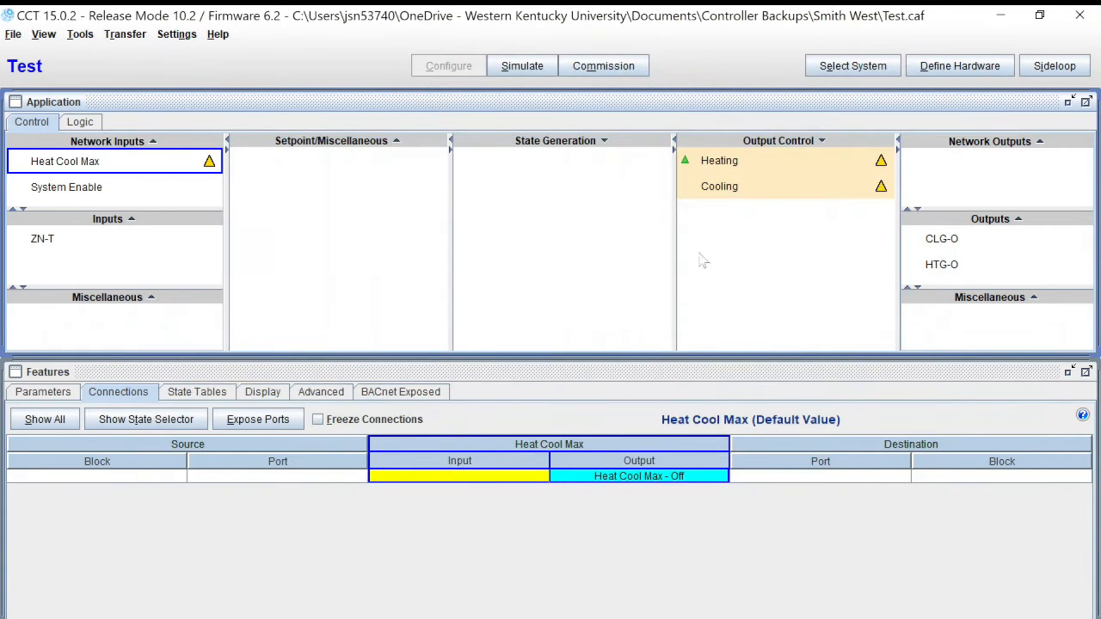
# Step: Connect the Heating activity's Heating Cooling input to the Heat Cool Max network input
pyautogui.click(754, 161)
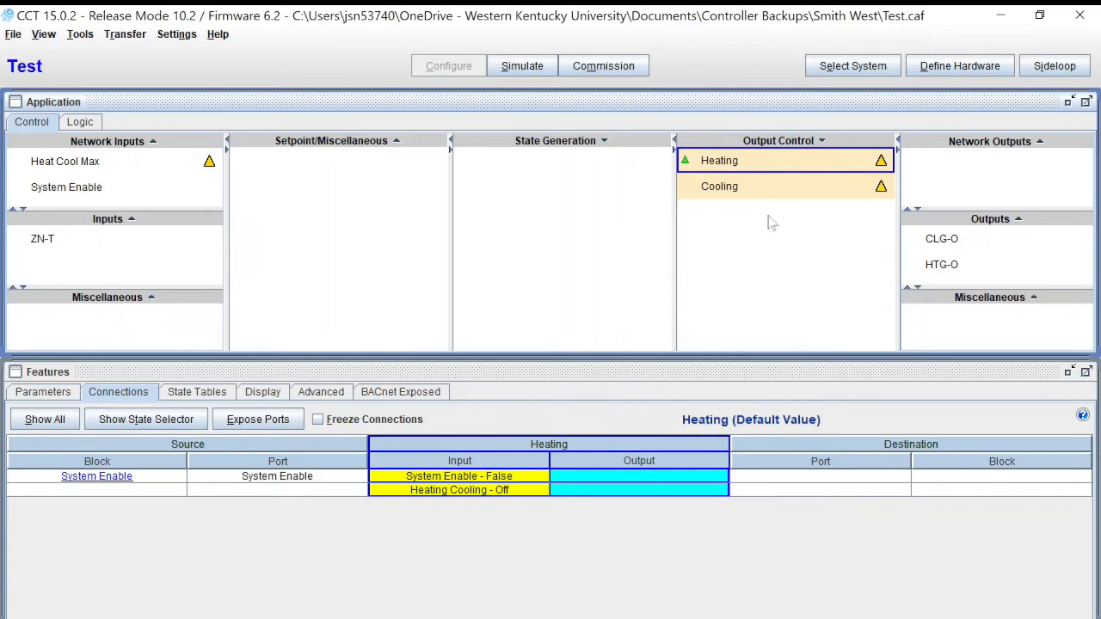
pyautogui.rightClick(448, 502)
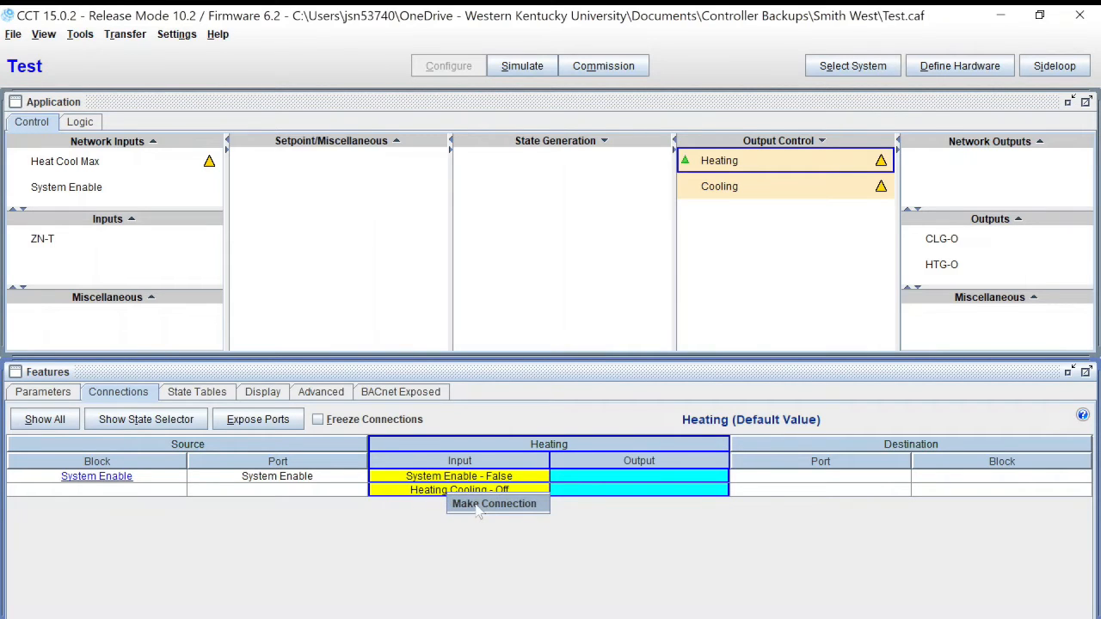
pyautogui.click(479, 511)
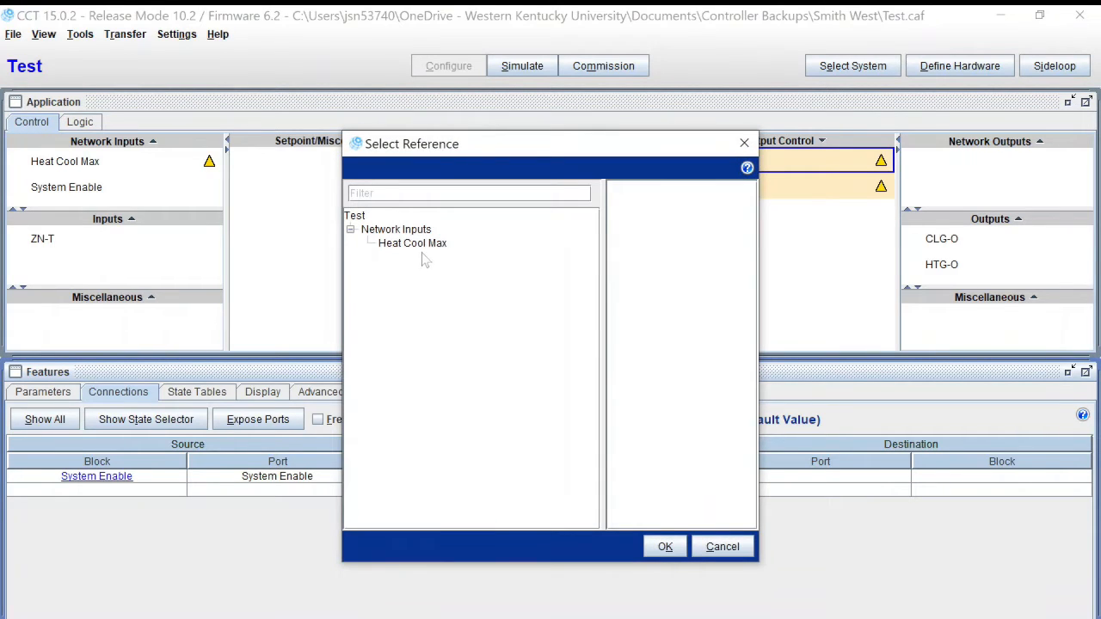
pyautogui.click(417, 246)
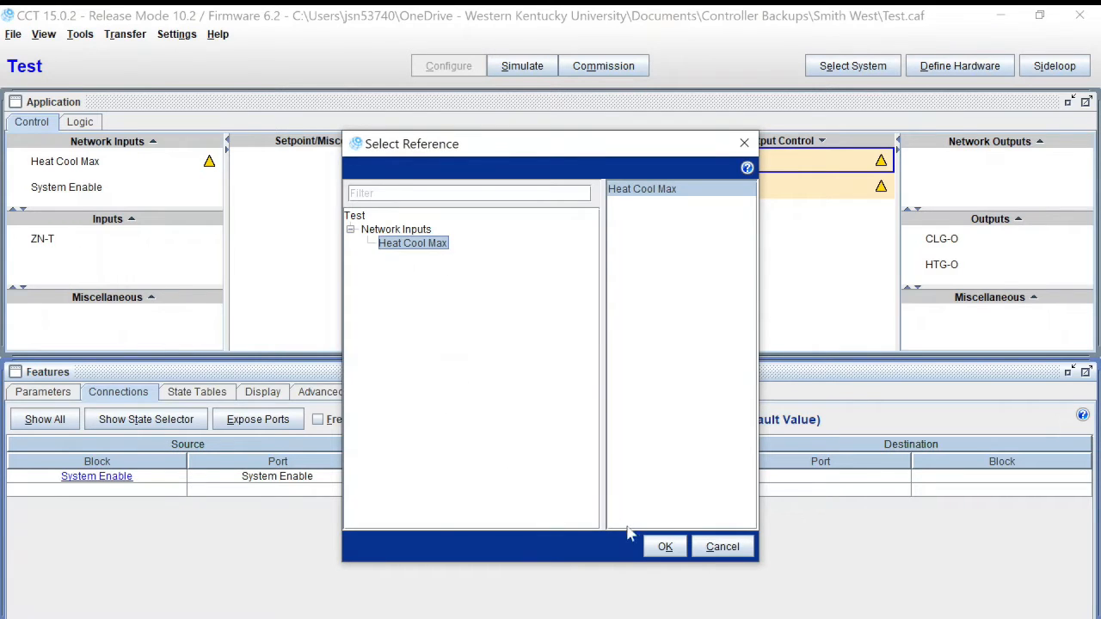
pyautogui.click(664, 545)
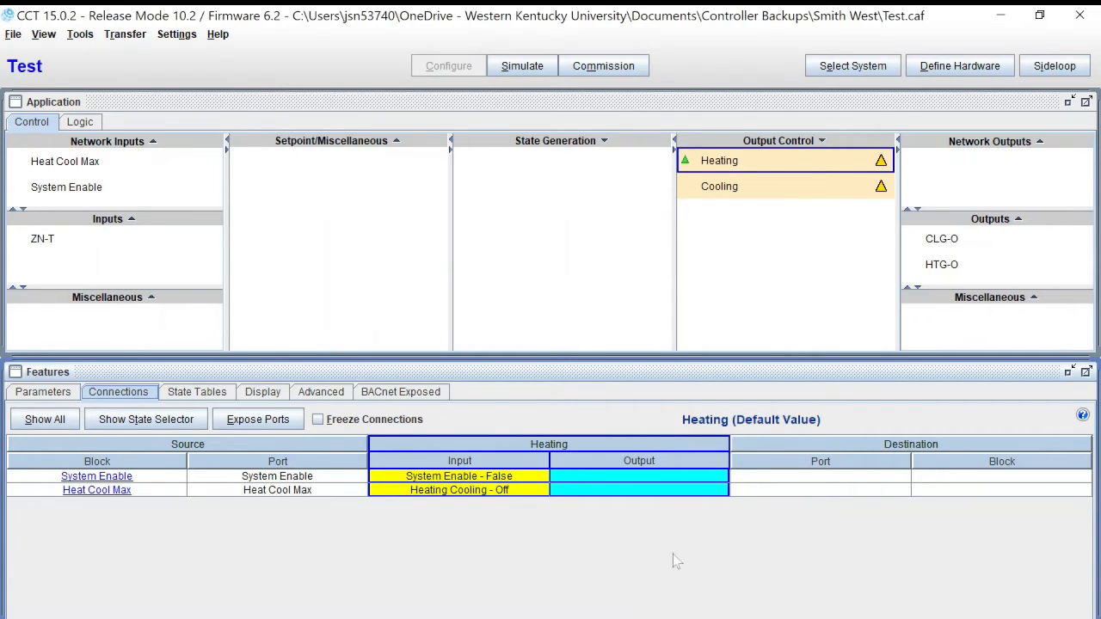
# Step: Open the Heating activity's logic and maximize the Application pane
pyautogui.rightClick(735, 168)
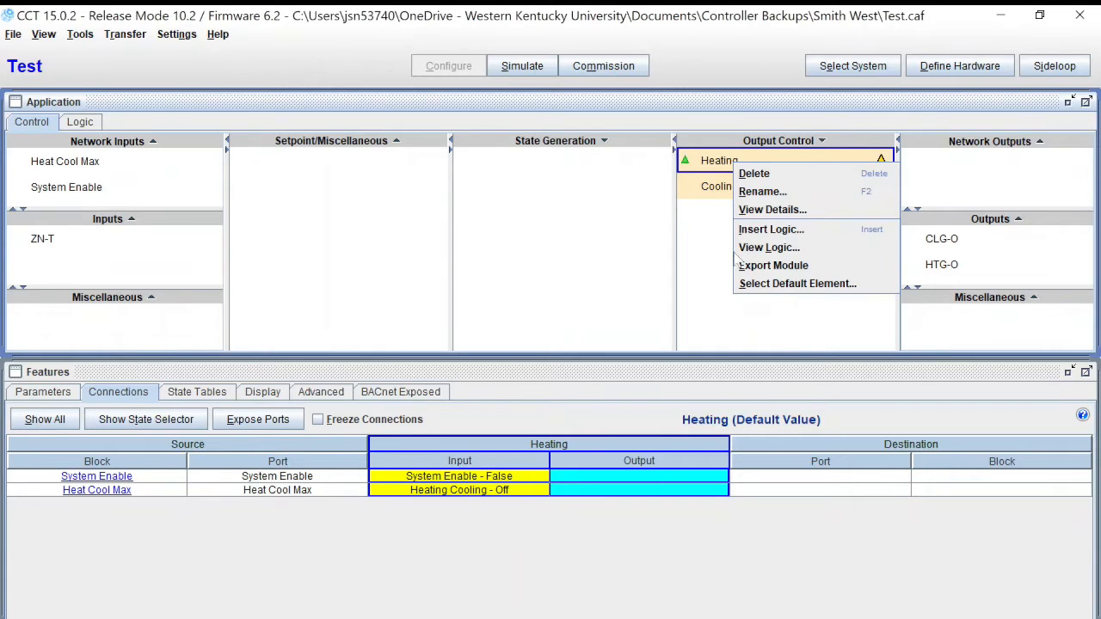
pyautogui.click(750, 248)
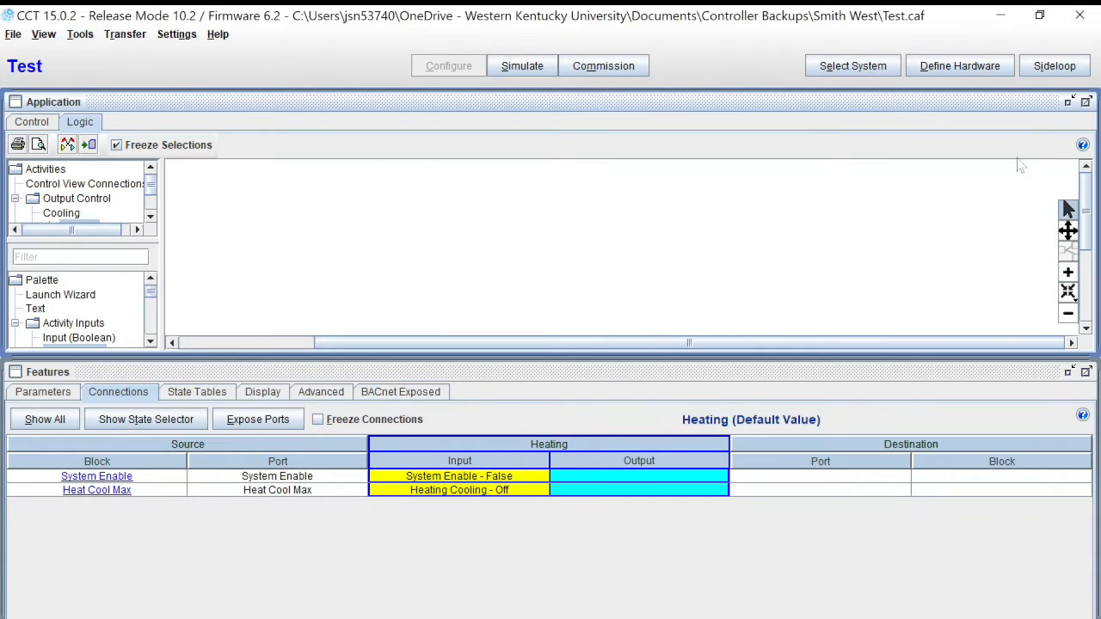
pyautogui.click(1085, 102)
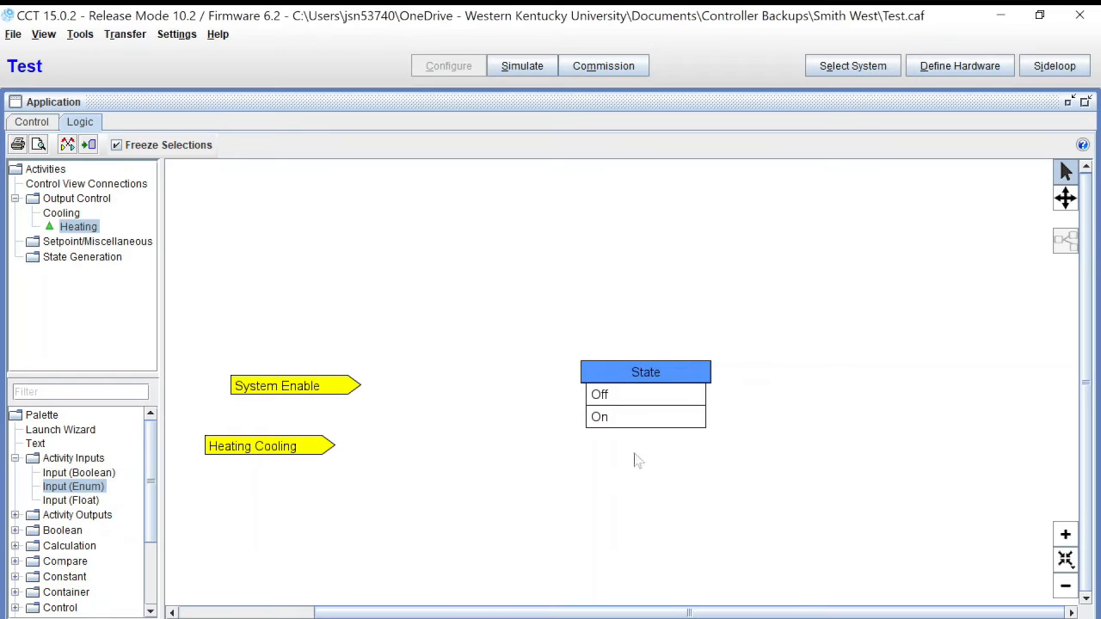
# Step: Set the States Text of the Heating activity's State block to the Off/On/Max enum set, apply the change and close its details
pyautogui.rightClick(687, 379)
pyautogui.rightClick(686, 378)
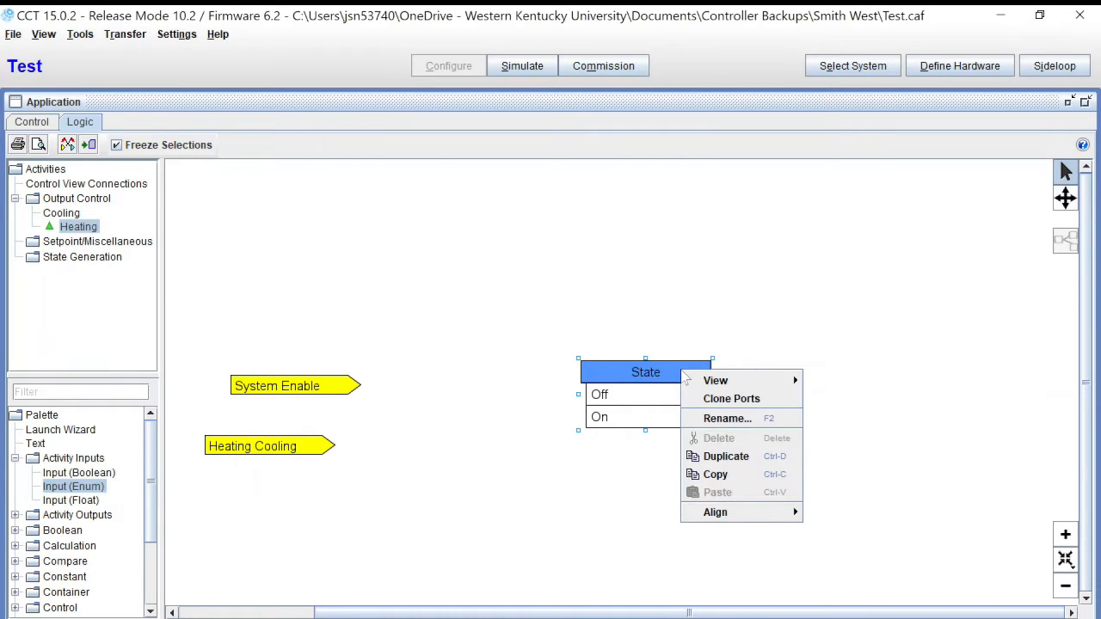
pyautogui.moveTo(731, 380)
pyautogui.click(824, 380)
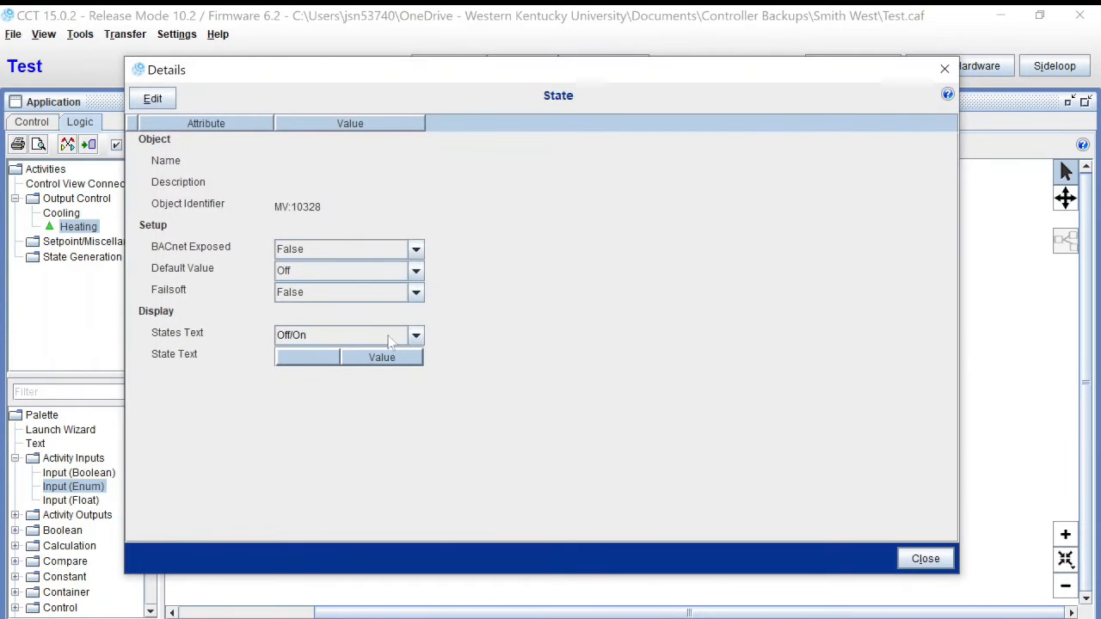
pyautogui.click(145, 99)
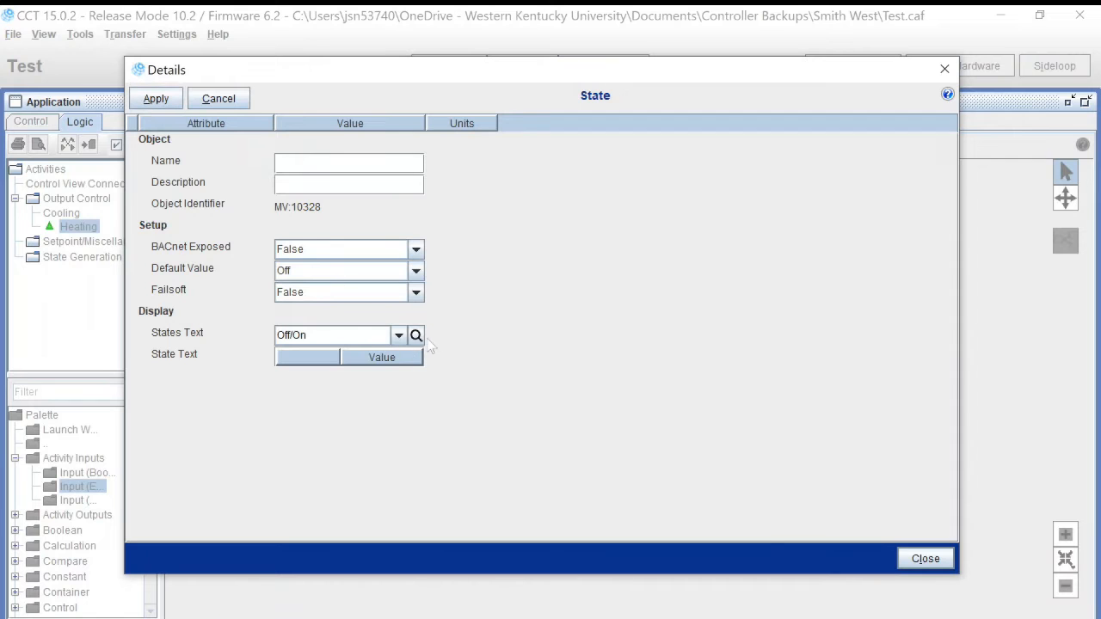
pyautogui.click(415, 335)
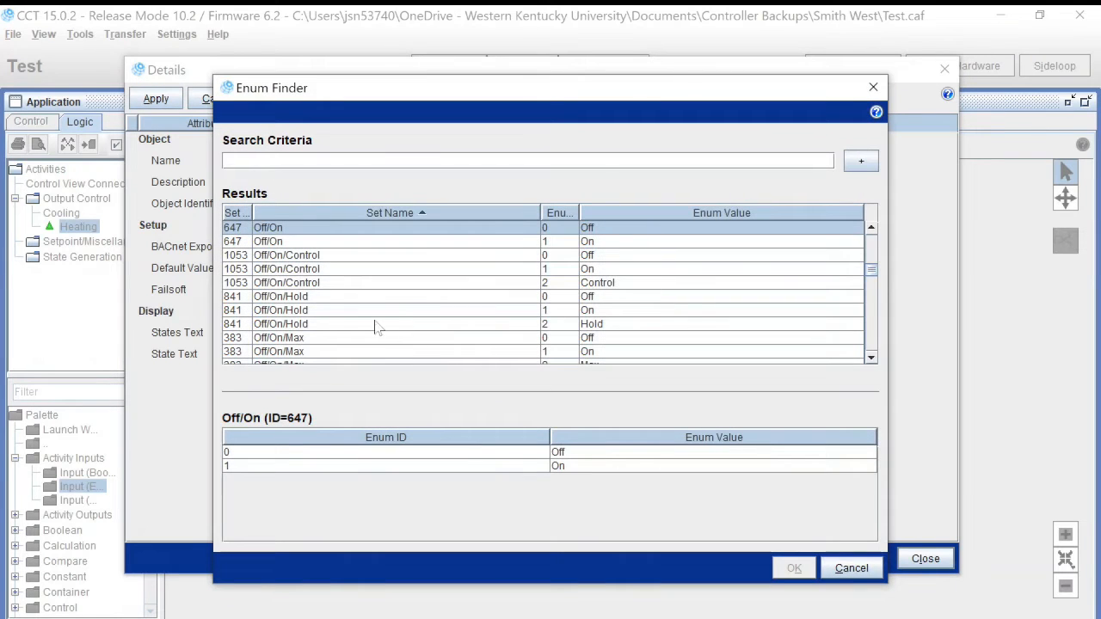
pyautogui.scroll(-3, 392, 306)
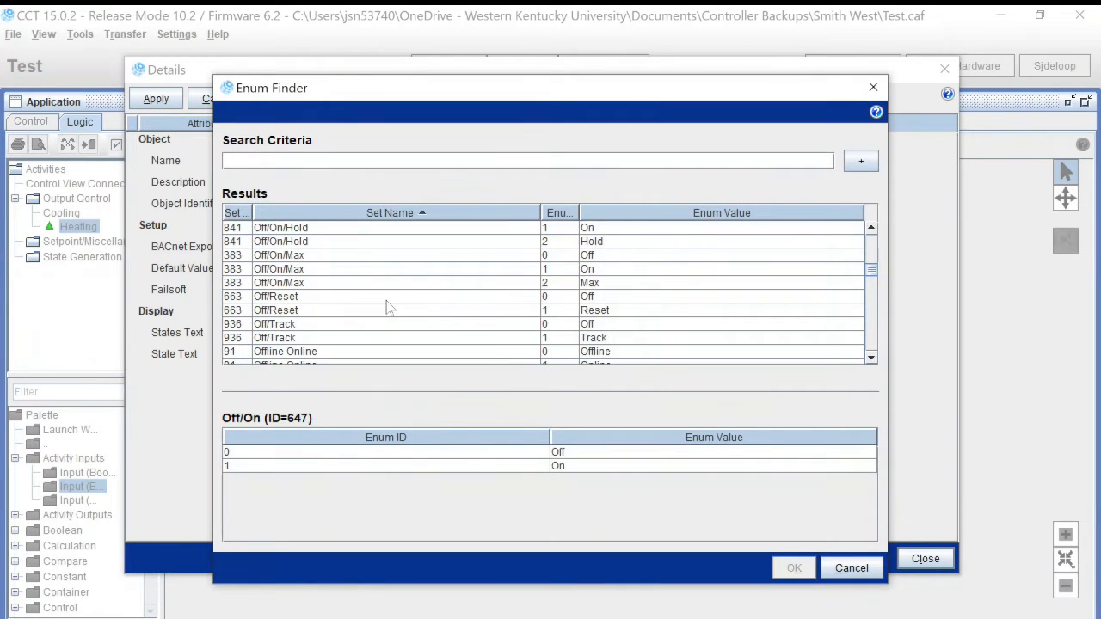
pyautogui.scroll(1, 387, 308)
pyautogui.click(365, 257)
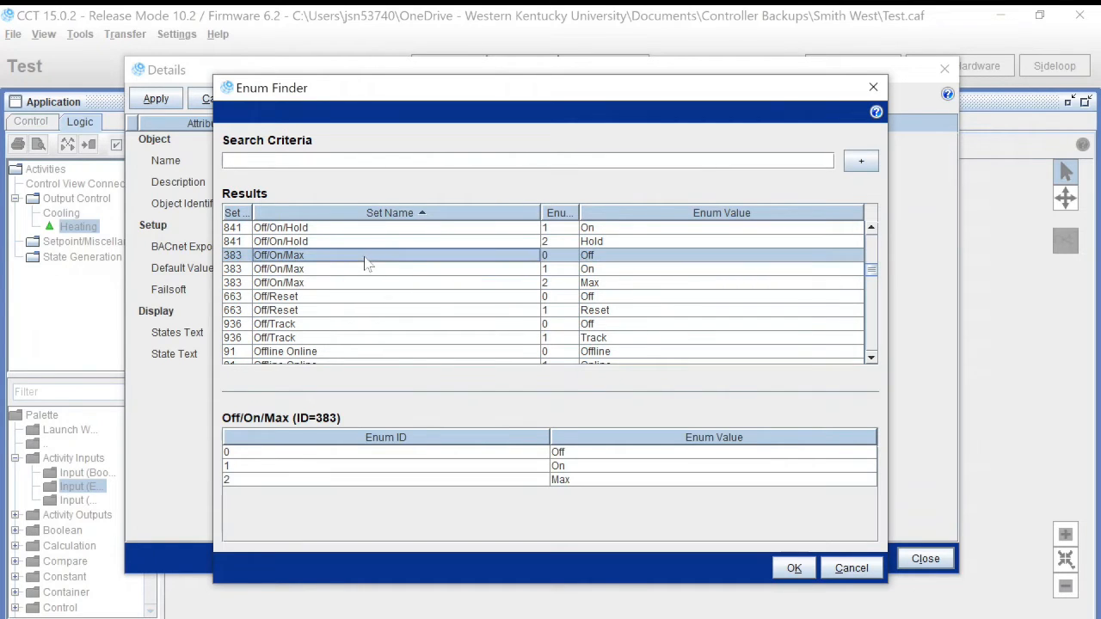
pyautogui.click(783, 566)
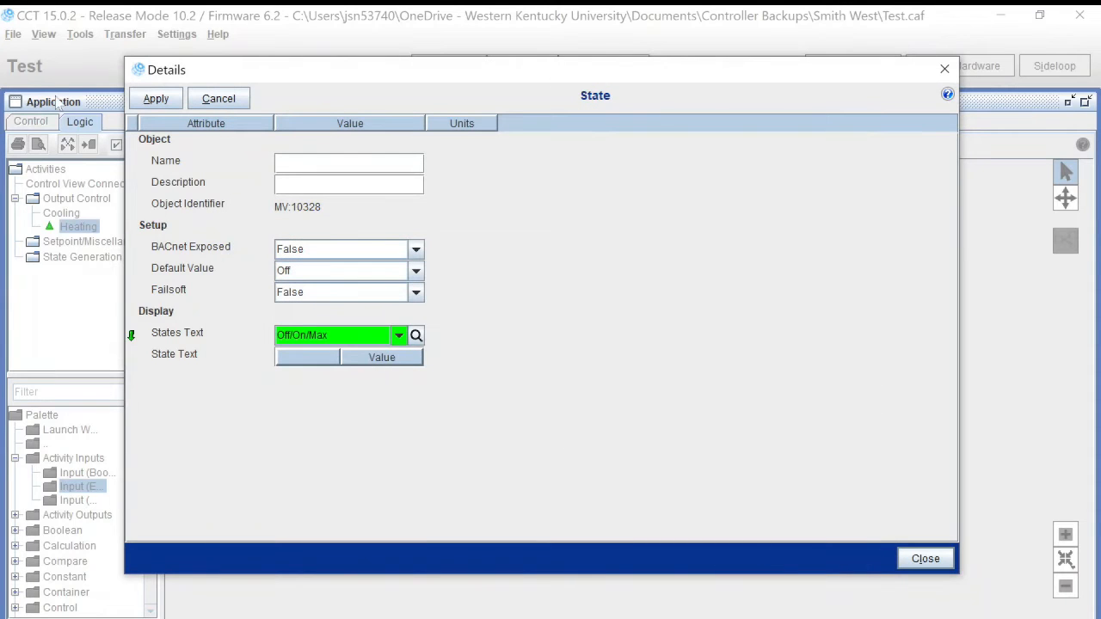
pyautogui.click(156, 98)
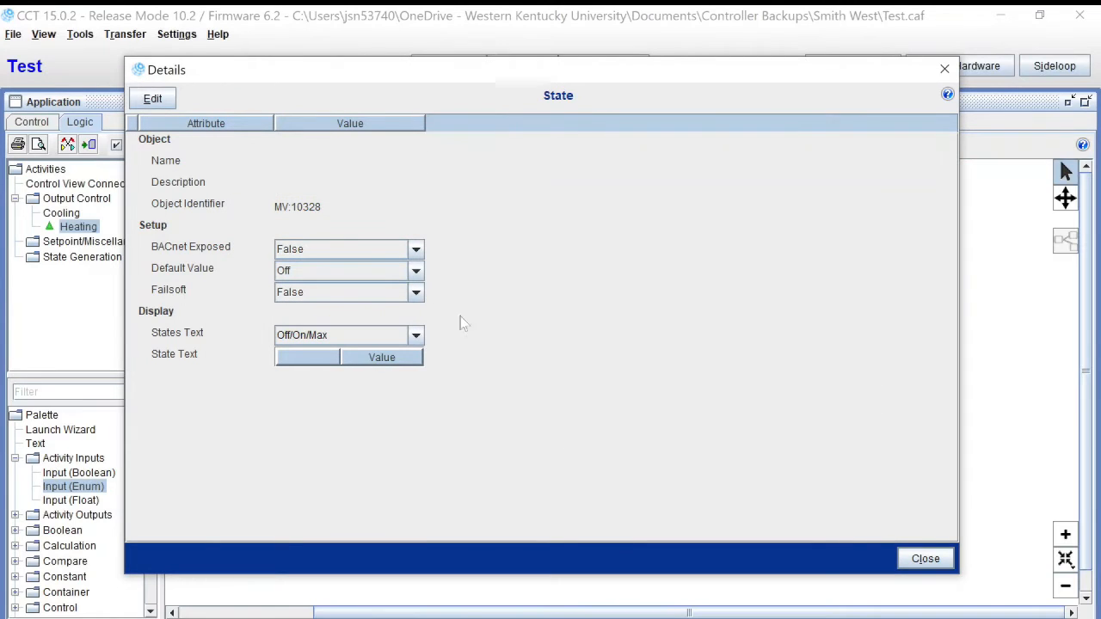
pyautogui.click(936, 563)
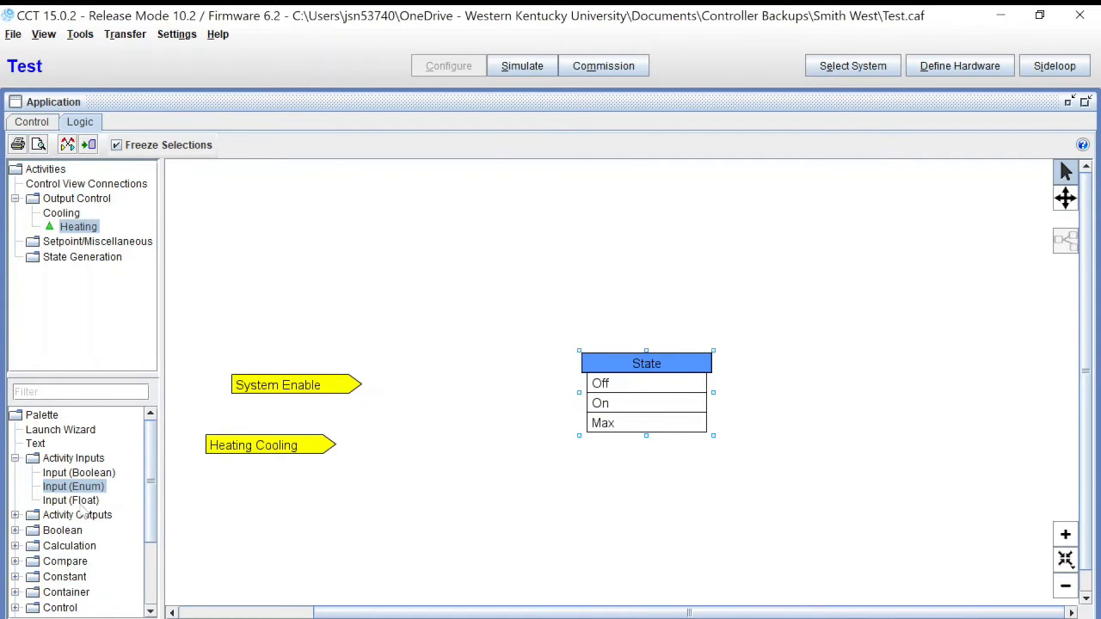
# Step: Add a float activity input below Heating Cooling in the Heating logic and name it Zone Temp
pyautogui.click(82, 505)
pyautogui.moveTo(83, 506); pyautogui.dragTo(289, 538)
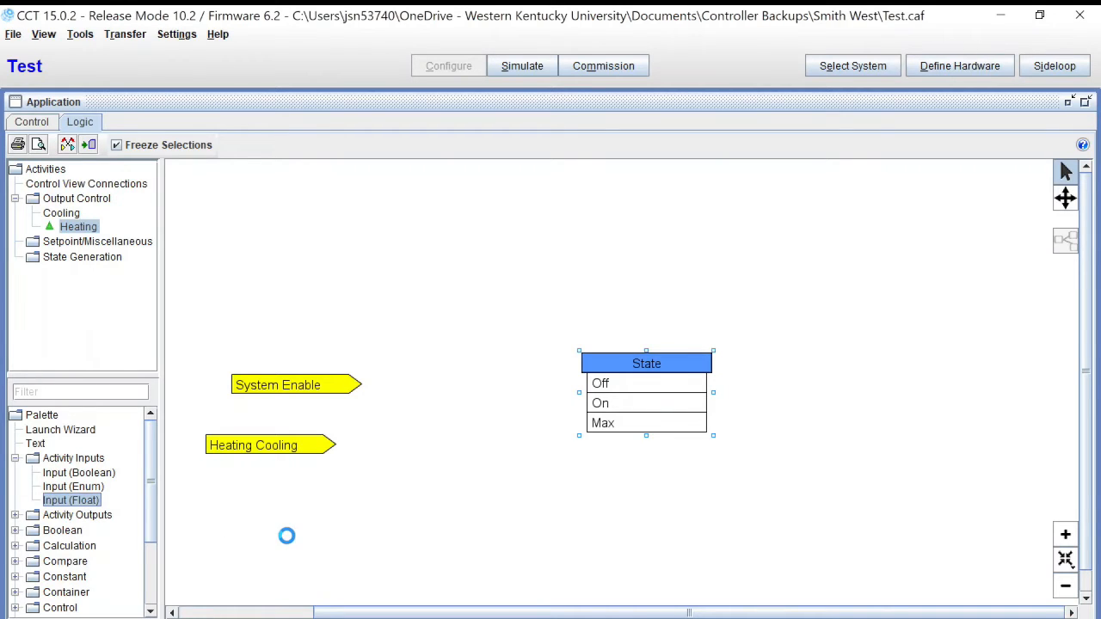
pyautogui.doubleClick(277, 537)
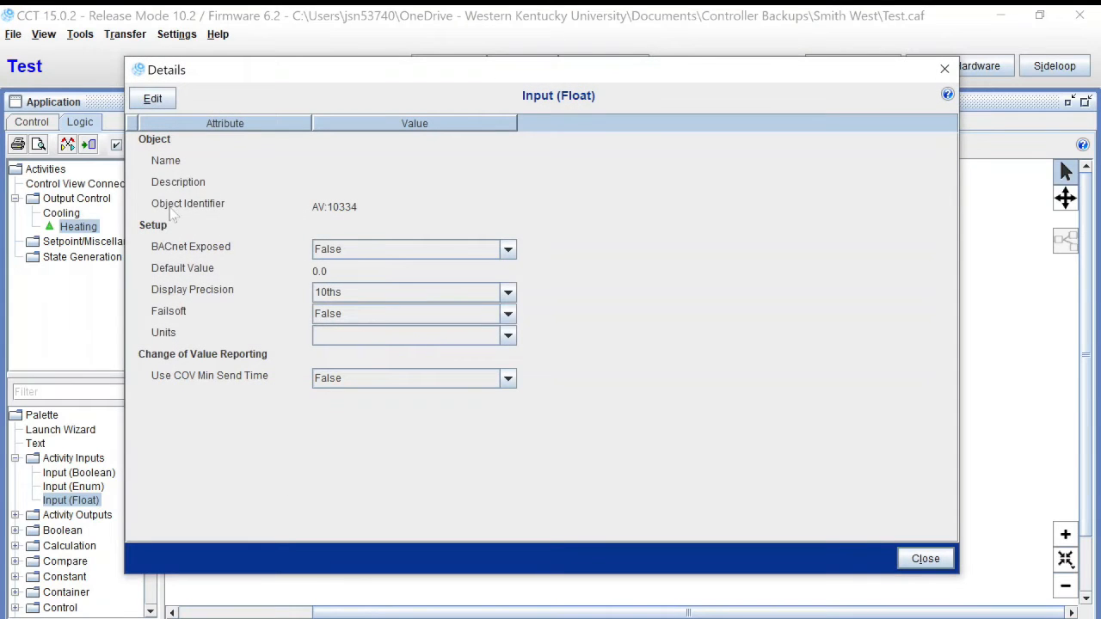
pyautogui.click(153, 99)
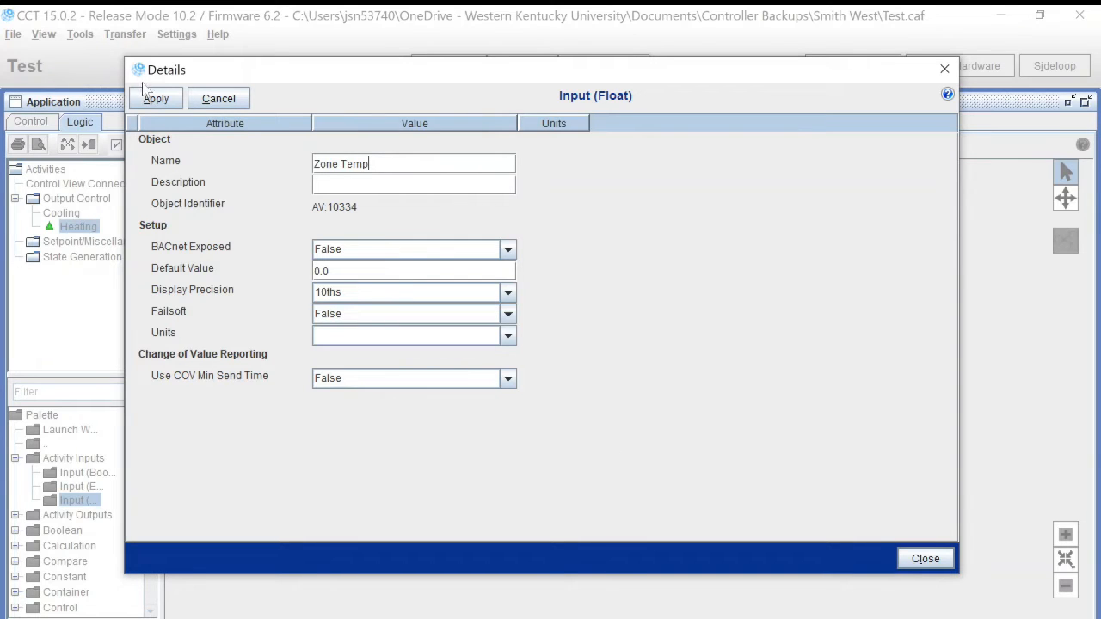
pyautogui.click(157, 99)
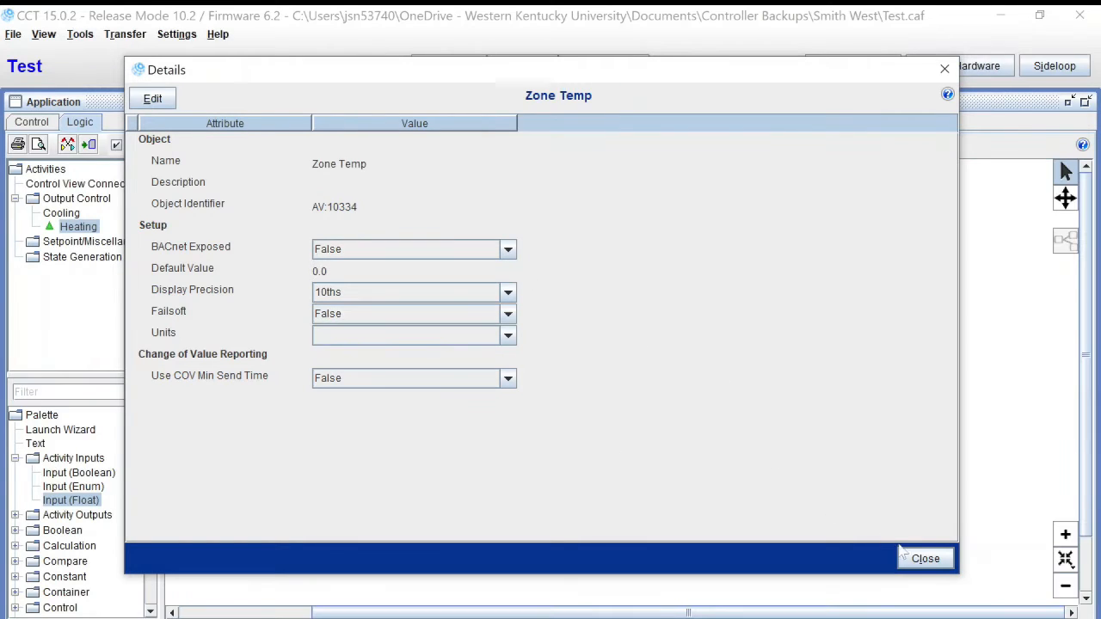
pyautogui.click(925, 559)
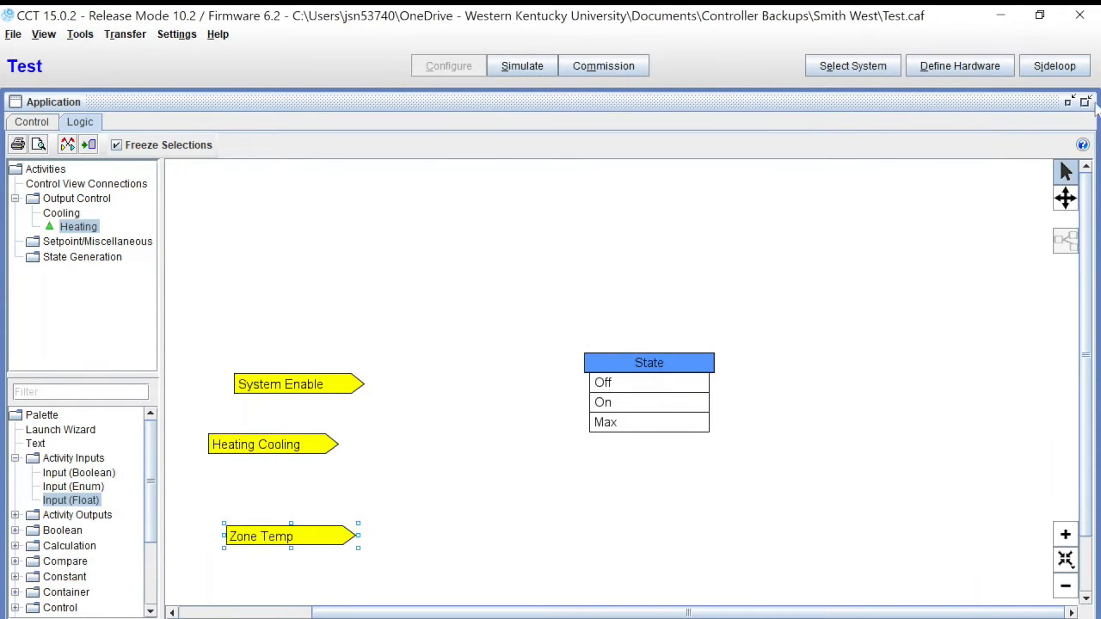
# Step: Restore the Application pane's size and connect the Heating activity's Zone Temp input to port O1 of the ZN-T hardware input
pyautogui.click(1086, 102)
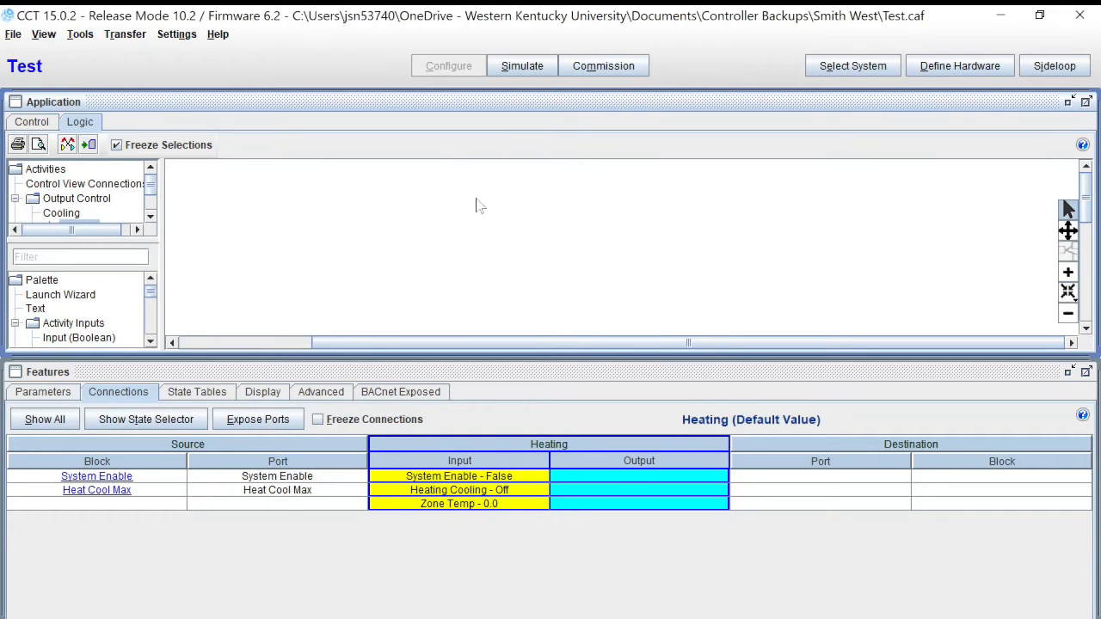
pyautogui.scroll(-5, 538, 277)
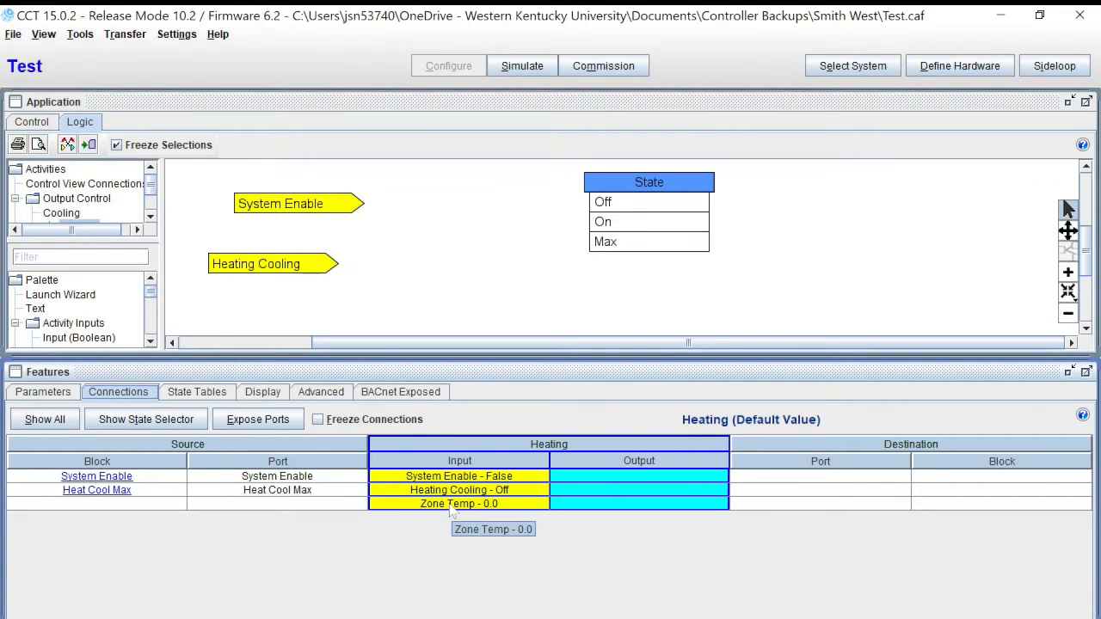
pyautogui.rightClick(452, 508)
pyautogui.click(480, 515)
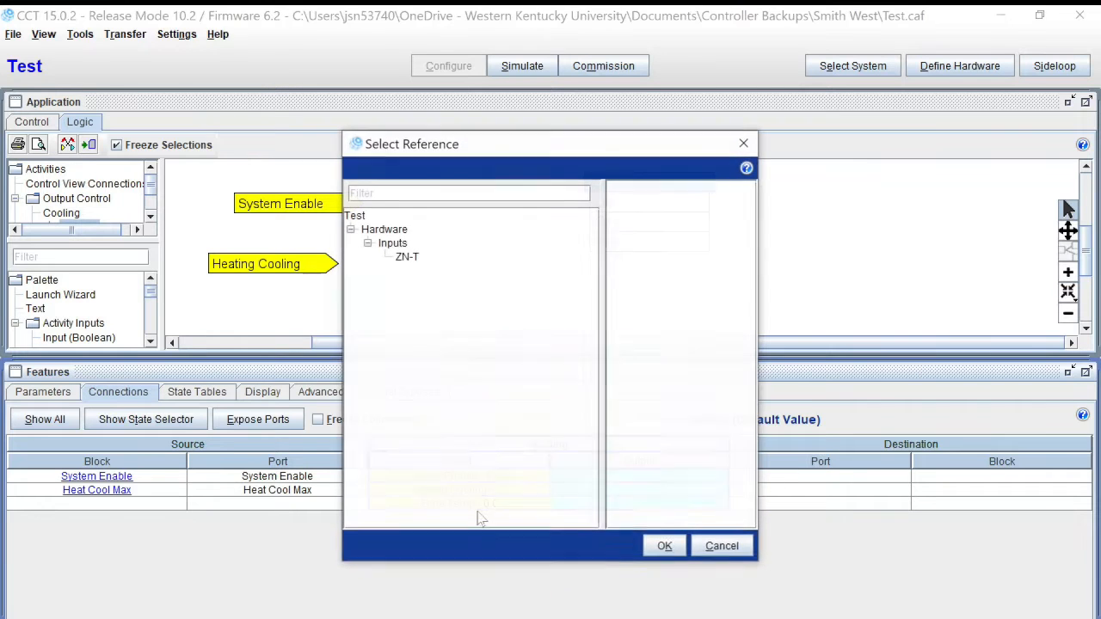
pyautogui.click(406, 258)
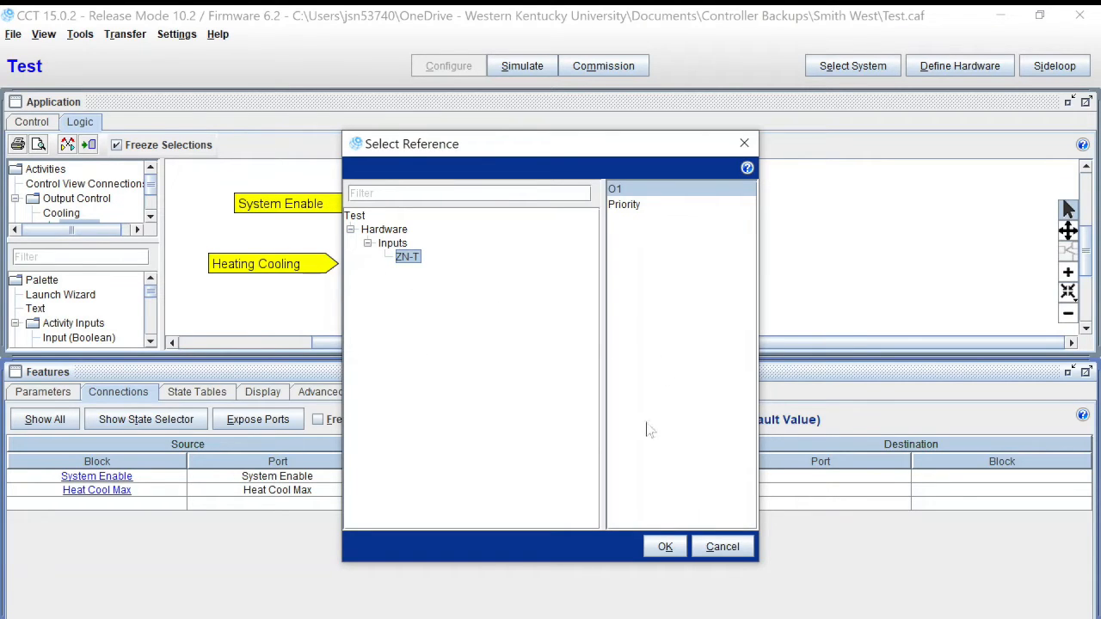
pyautogui.click(665, 546)
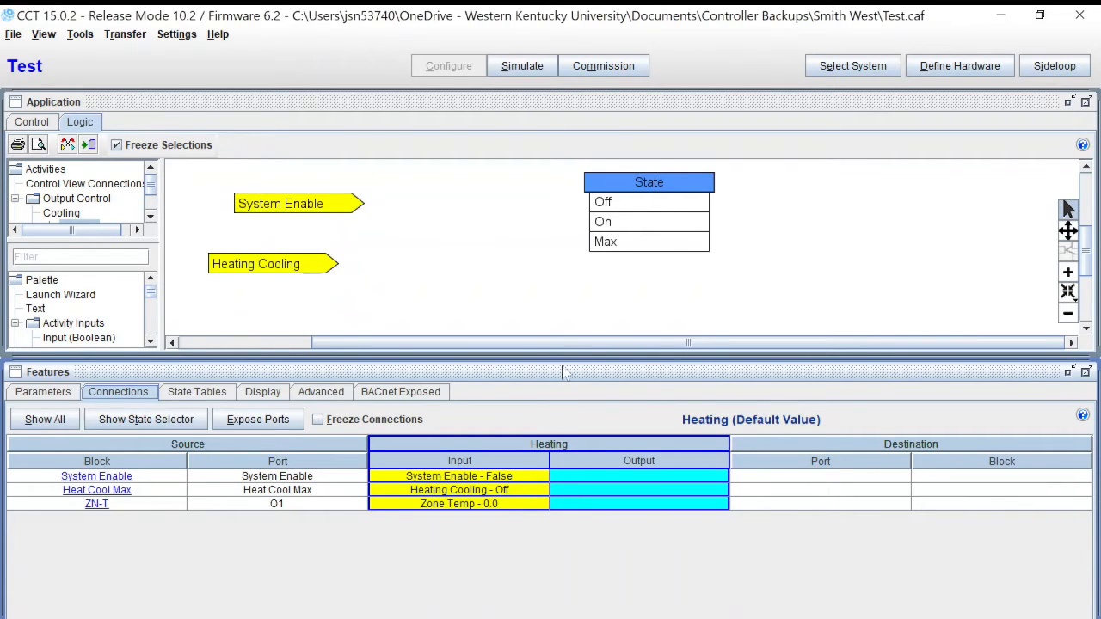
# Step: Enlarge the Application pane and add a float activity output to the right of the State block in the Heating logic
pyautogui.moveTo(563, 357); pyautogui.dragTo(565, 379)
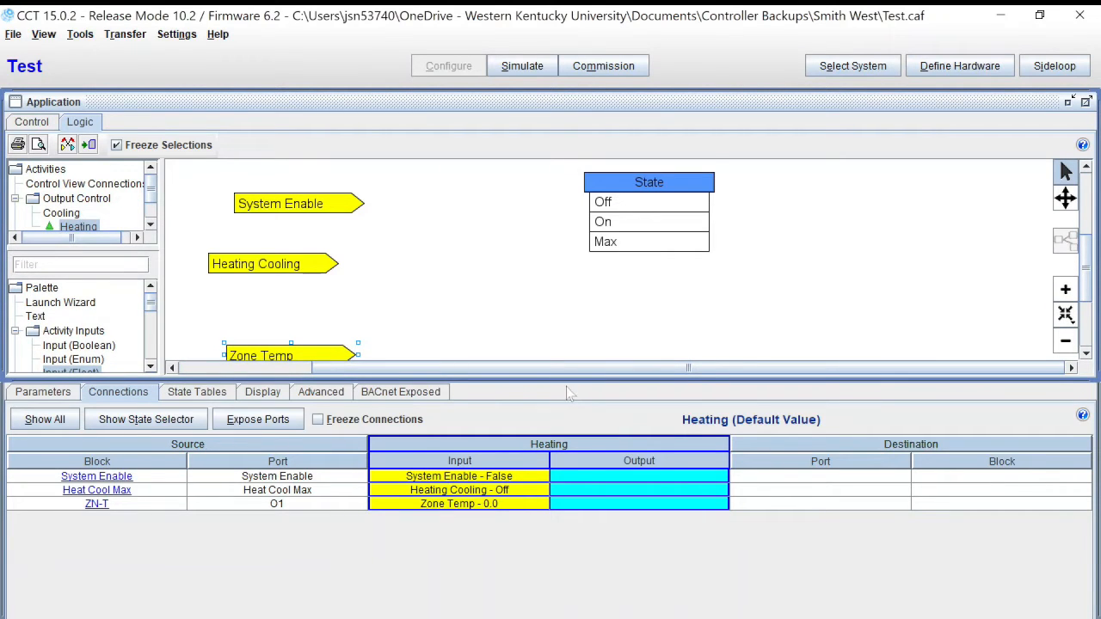
pyautogui.moveTo(566, 382); pyautogui.dragTo(566, 350)
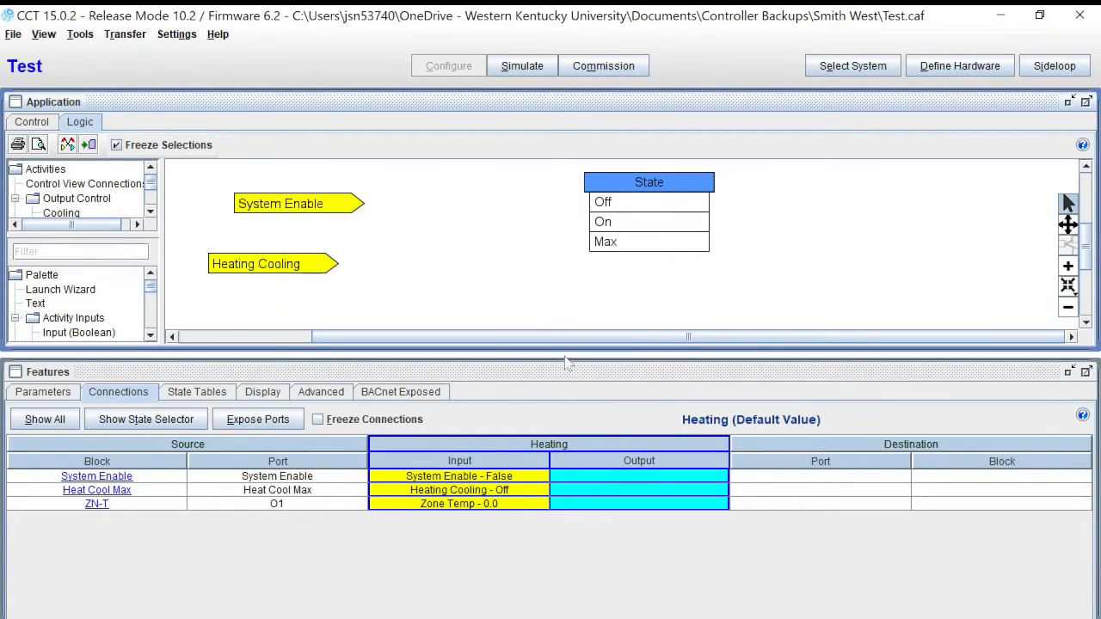
pyautogui.moveTo(563, 355); pyautogui.dragTo(558, 452)
pyautogui.moveTo(567, 350); pyautogui.dragTo(567, 439)
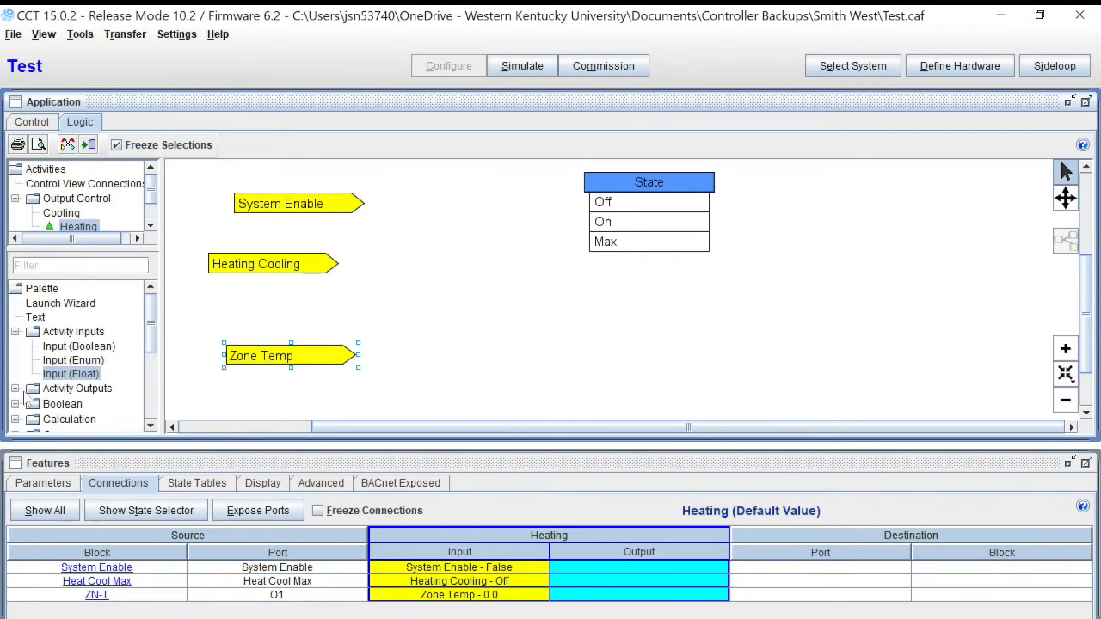
pyautogui.click(15, 388)
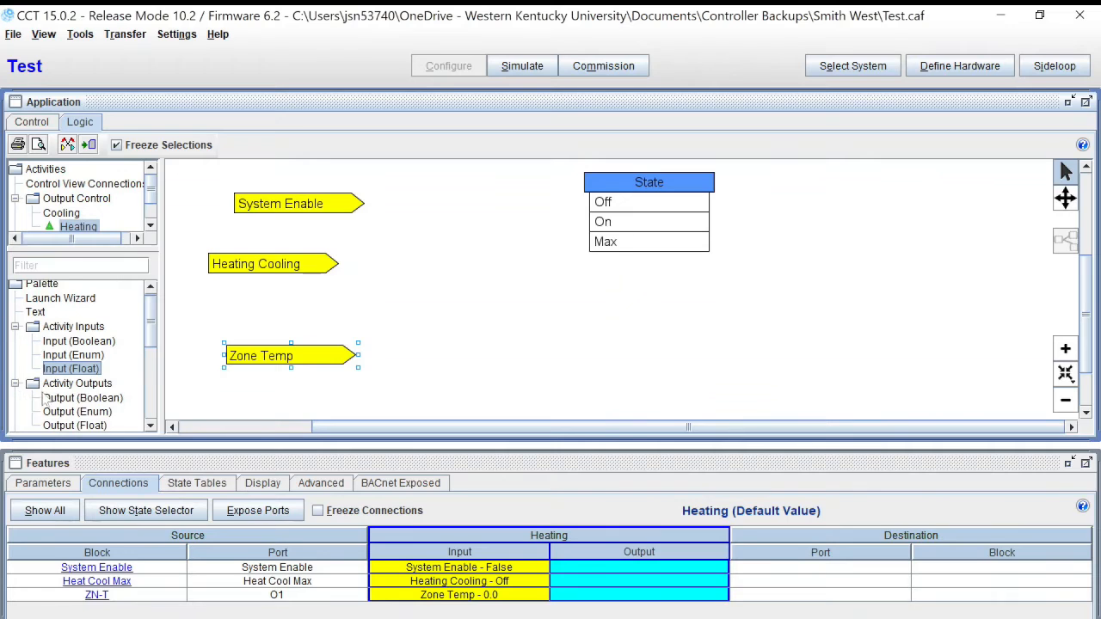
pyautogui.scroll(-1, 43, 401)
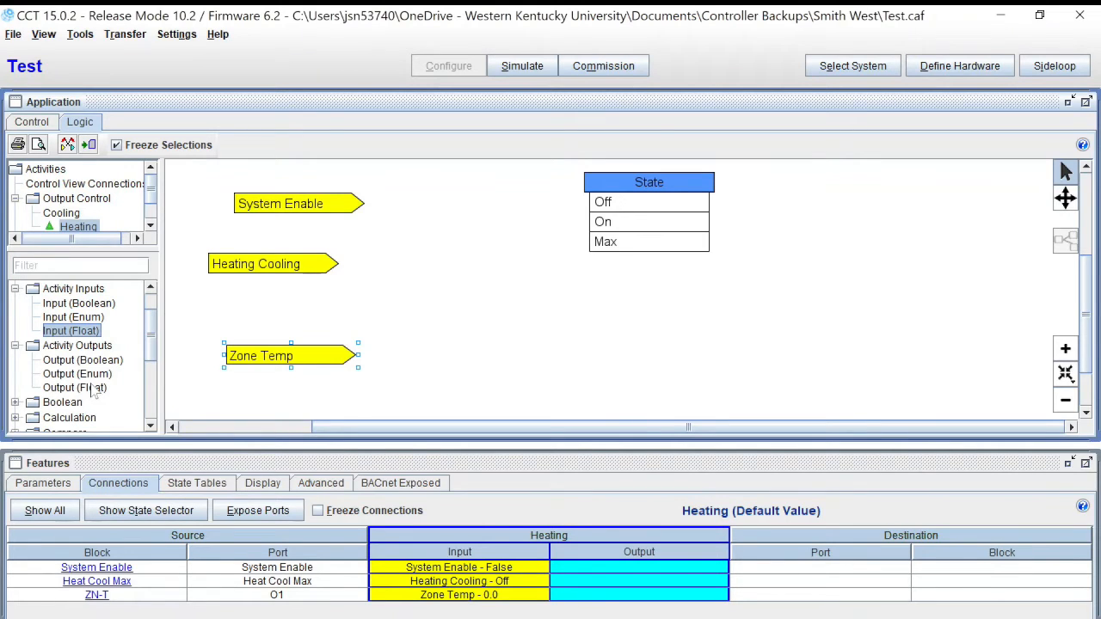
pyautogui.click(93, 388)
pyautogui.moveTo(93, 388); pyautogui.dragTo(922, 317)
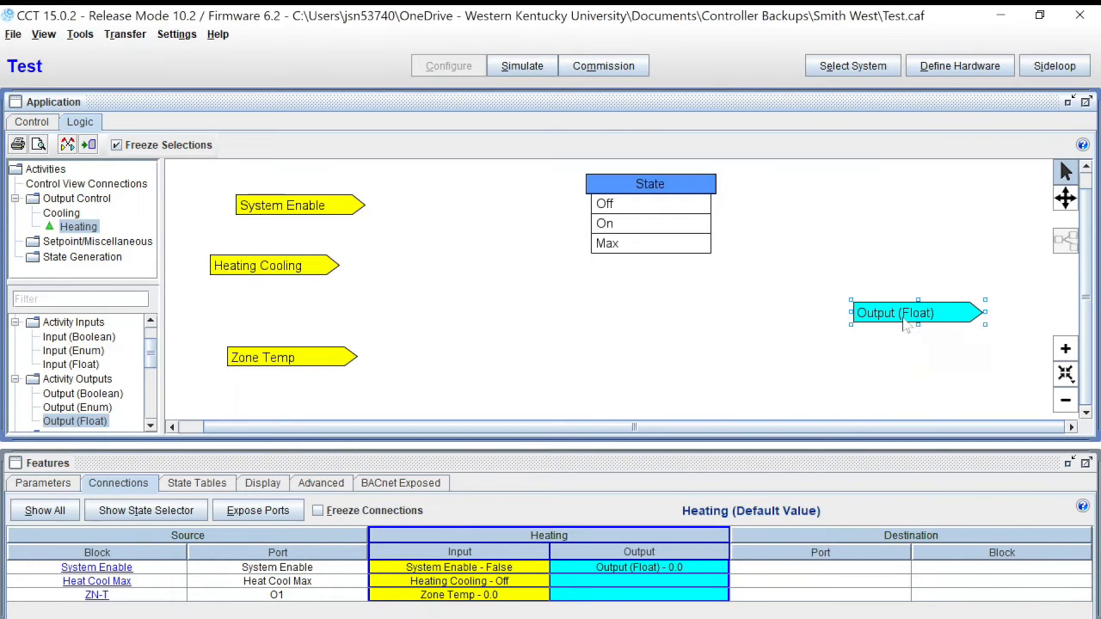
# Step: Name the new float output Heating Output, apply the change and close its details
pyautogui.doubleClick(905, 324)
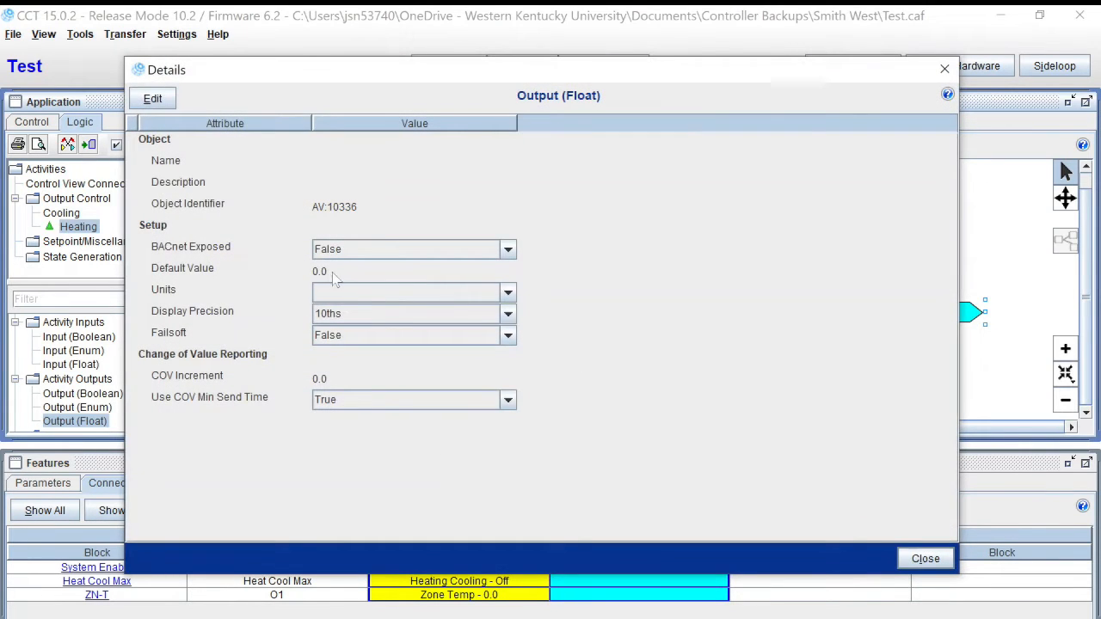
pyautogui.click(160, 100)
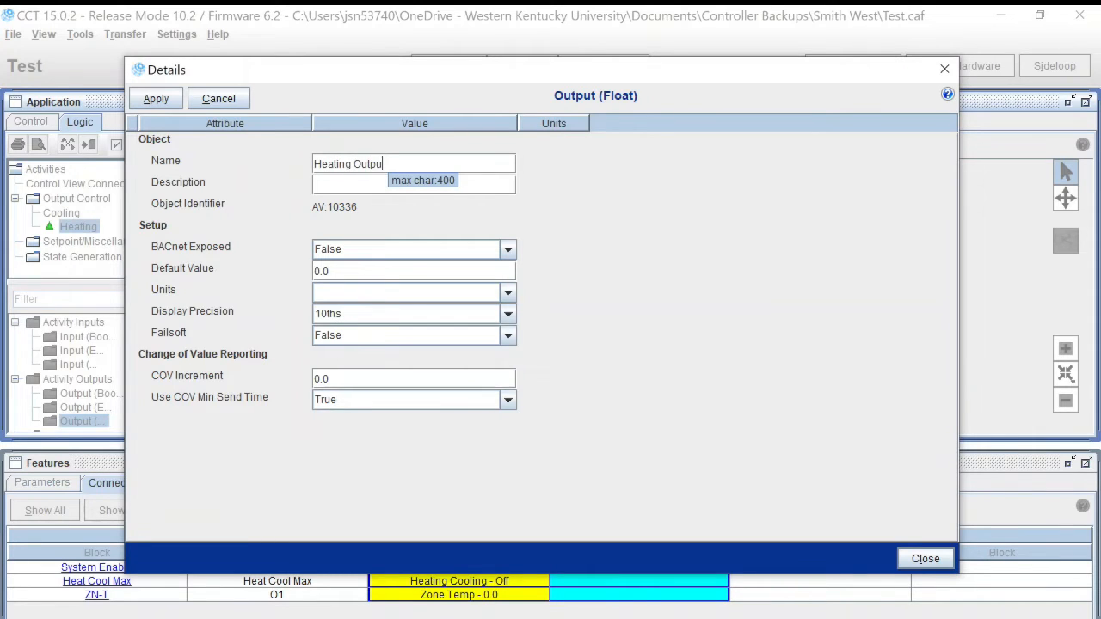
pyautogui.write('t')
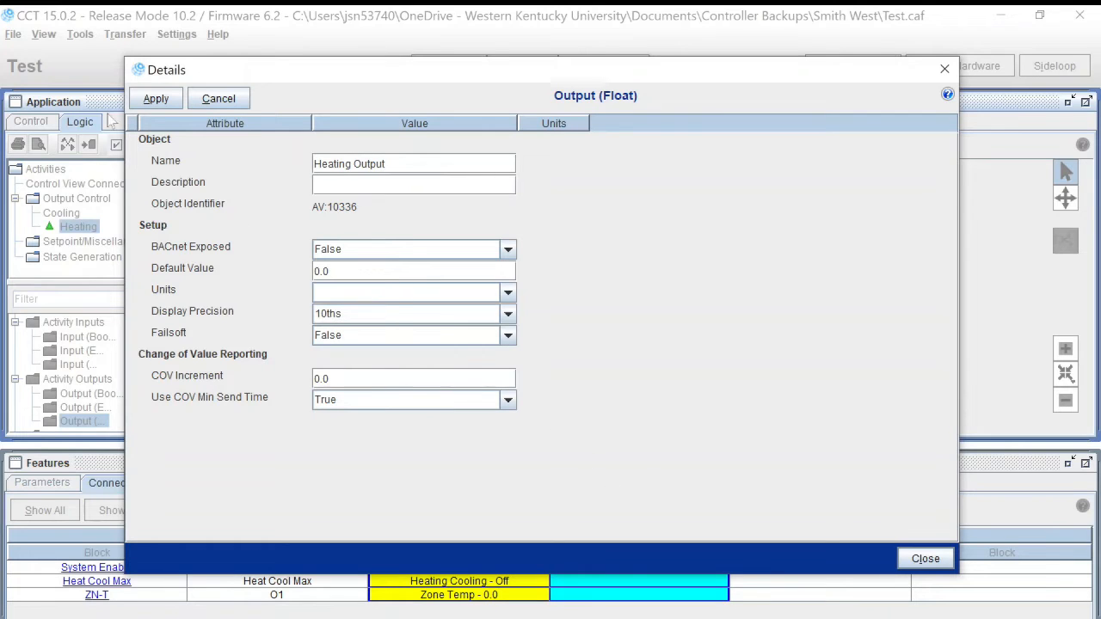
pyautogui.click(156, 99)
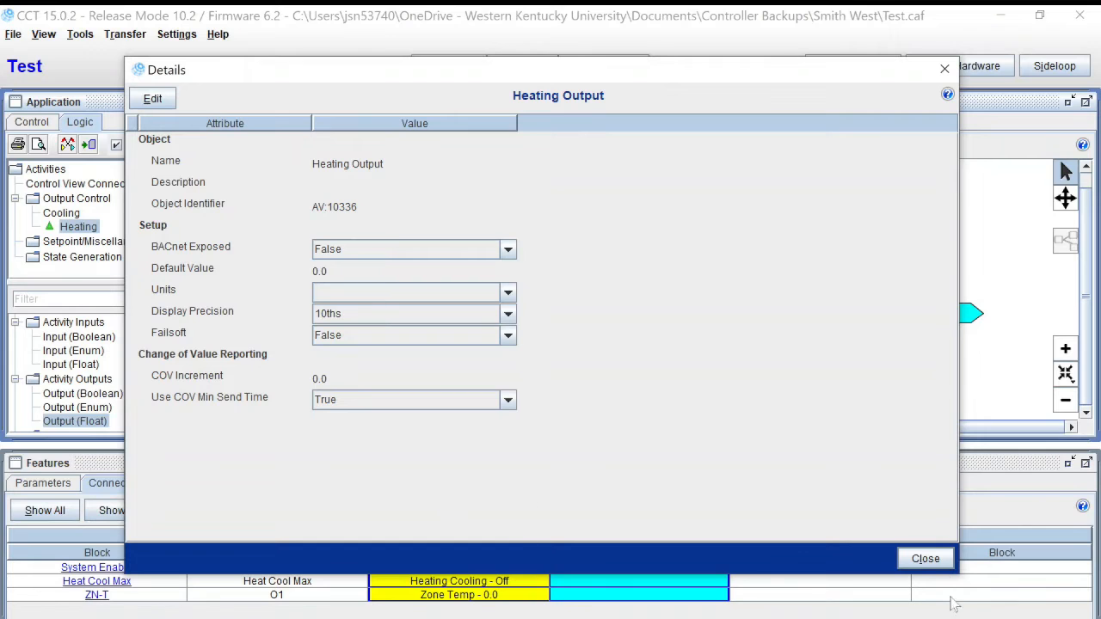
pyautogui.click(928, 560)
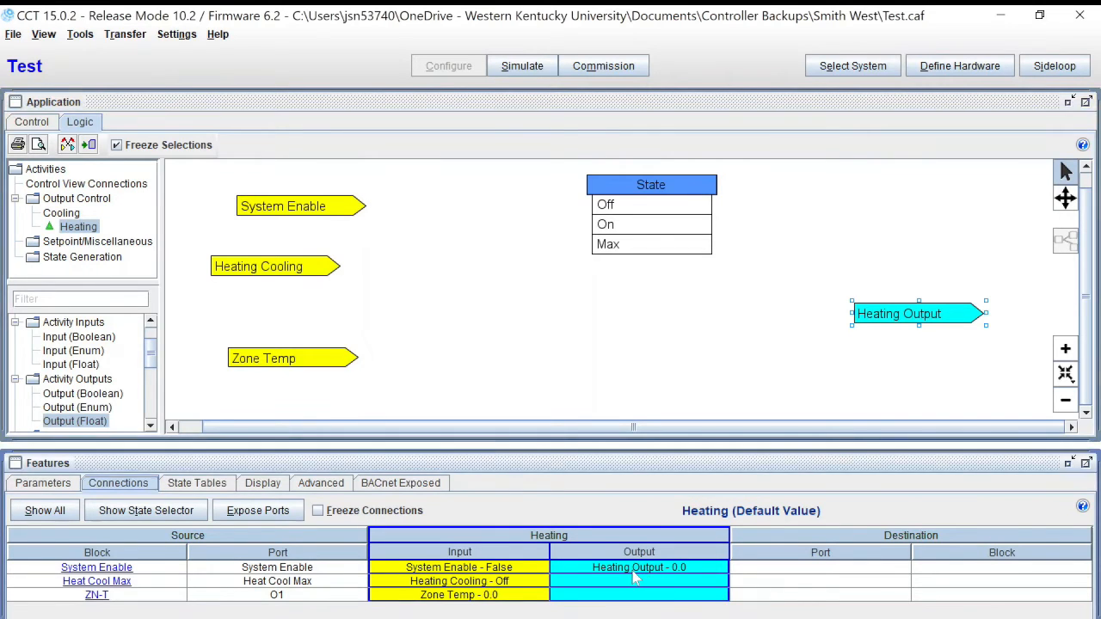
# Step: Connect the Heating activity's Heating Output to port I1 of the HTG-O hardware output
pyautogui.click(670, 585)
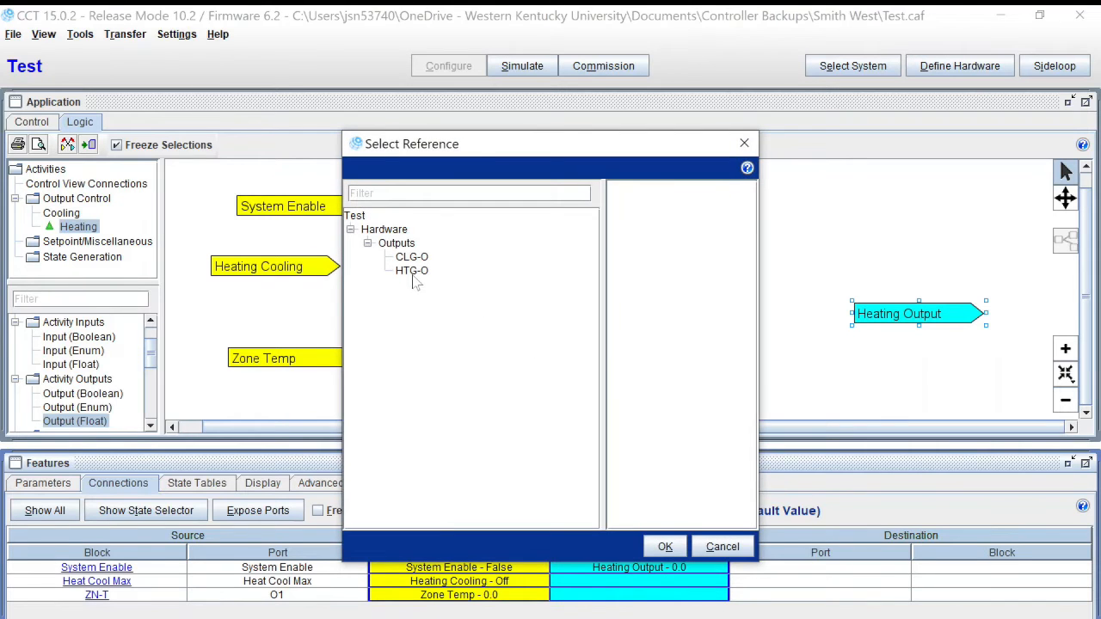
pyautogui.click(412, 271)
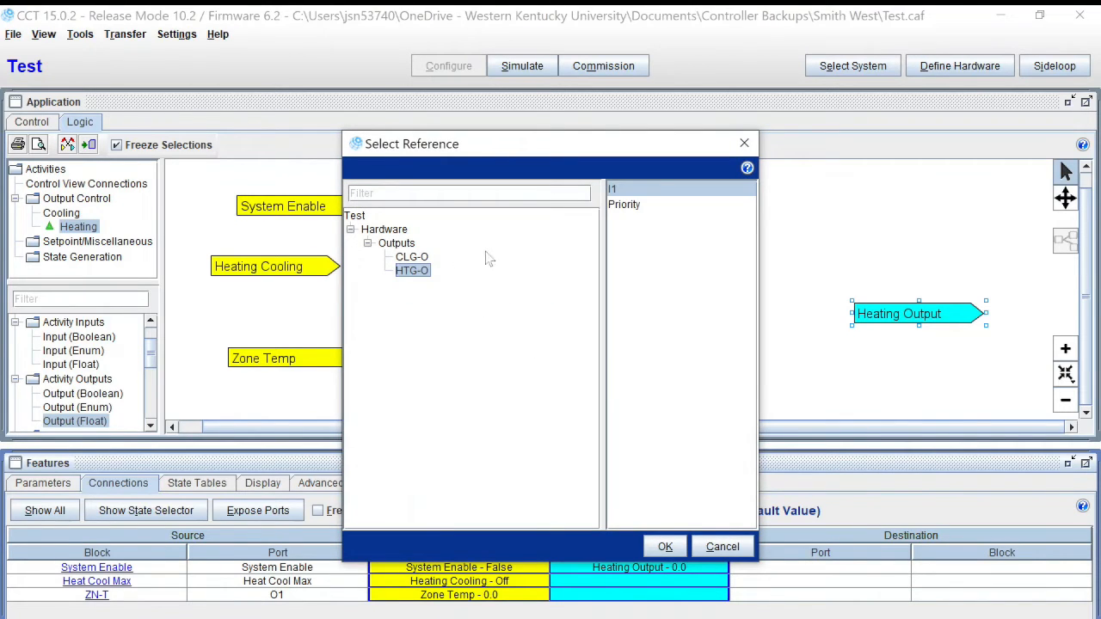
pyautogui.click(666, 548)
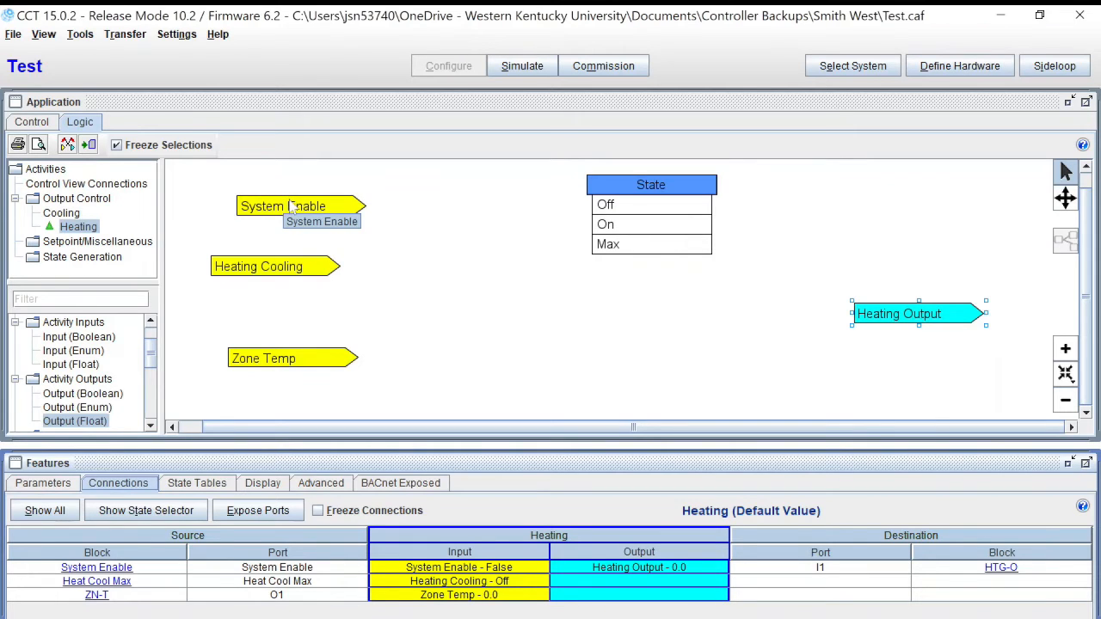
# Step: Filter the block palette by "com" and add a Command Hierarchy (Enum Output) block between the inputs and the State block
pyautogui.click(80, 299)
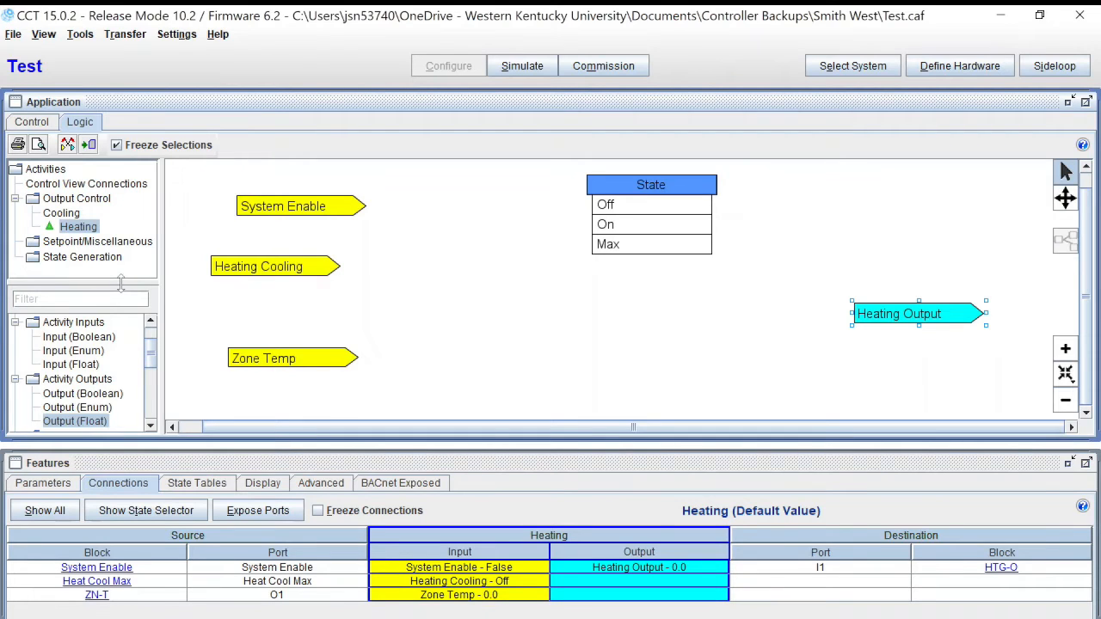
pyautogui.write('com')
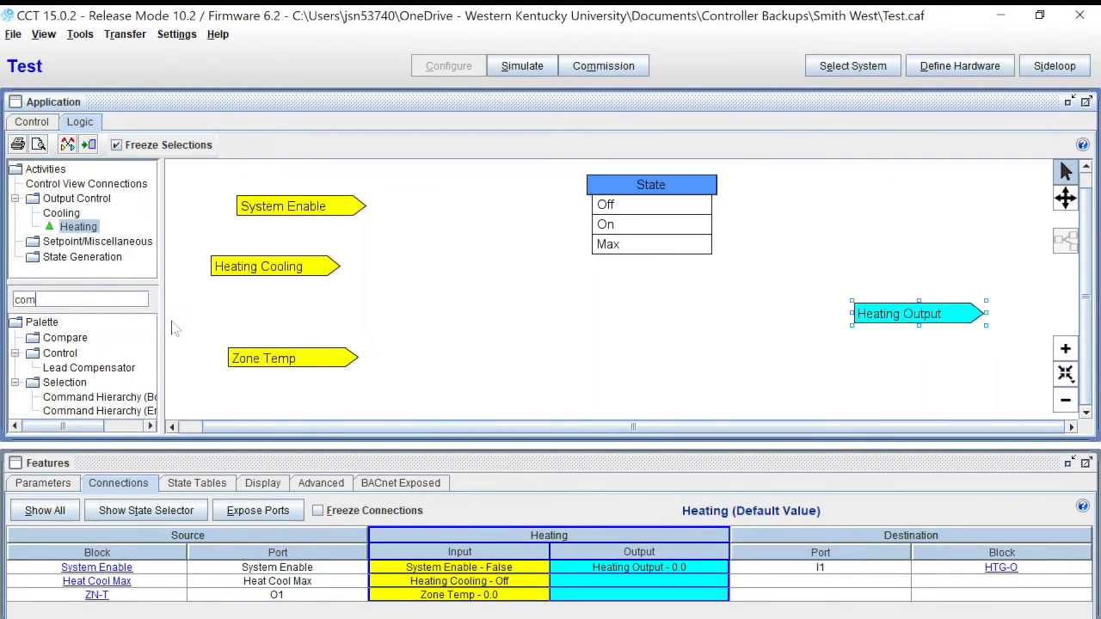
pyautogui.moveTo(161, 301); pyautogui.dragTo(211, 304)
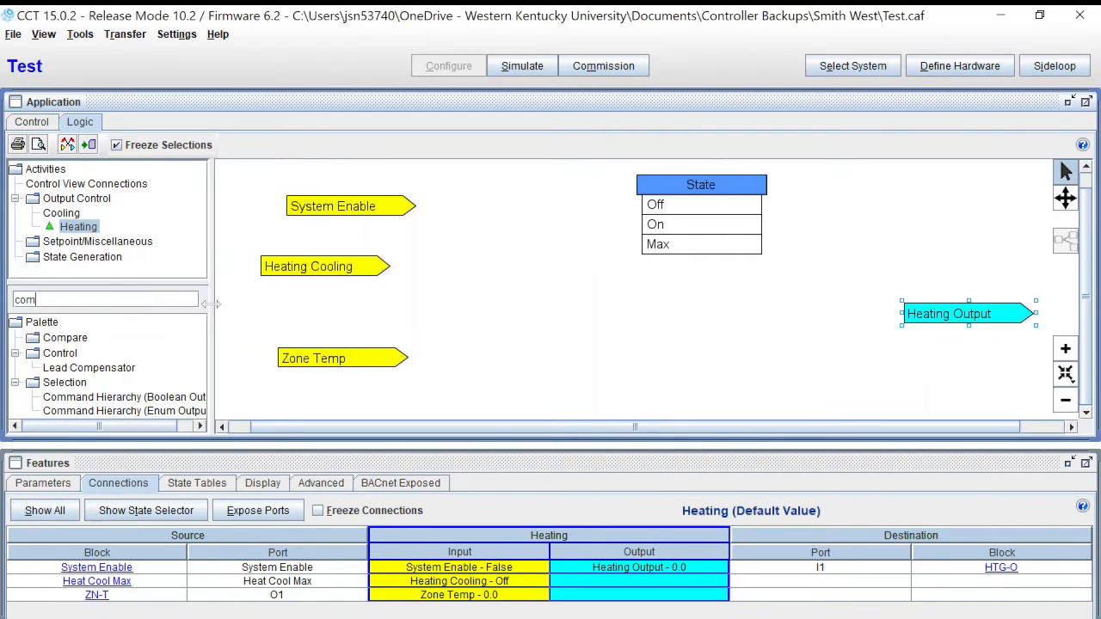
pyautogui.click(115, 411)
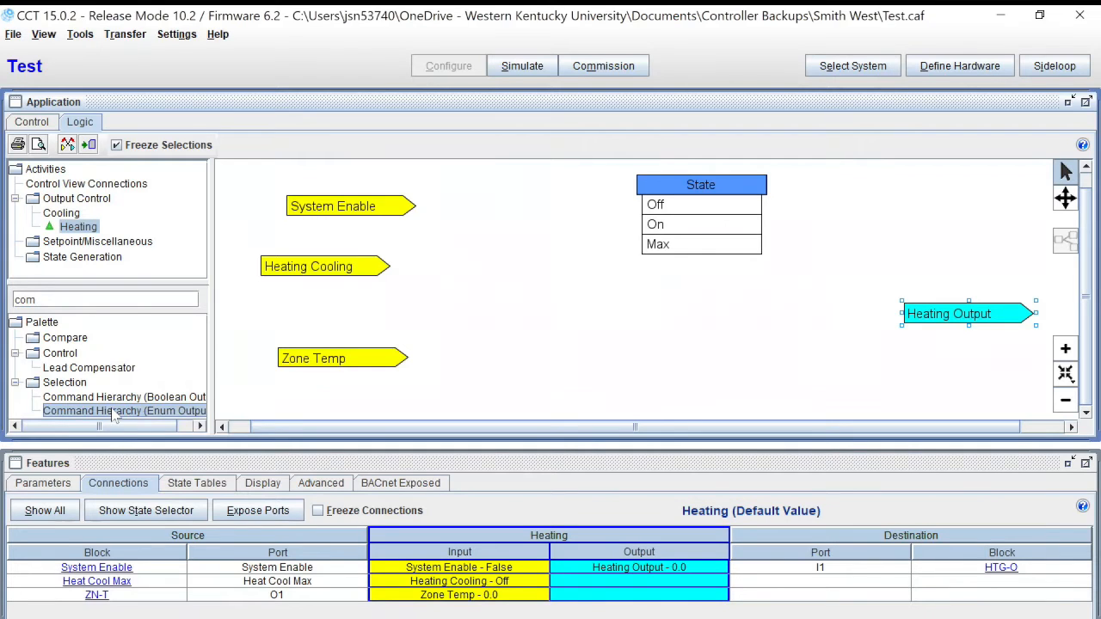
pyautogui.moveTo(115, 413); pyautogui.dragTo(500, 251)
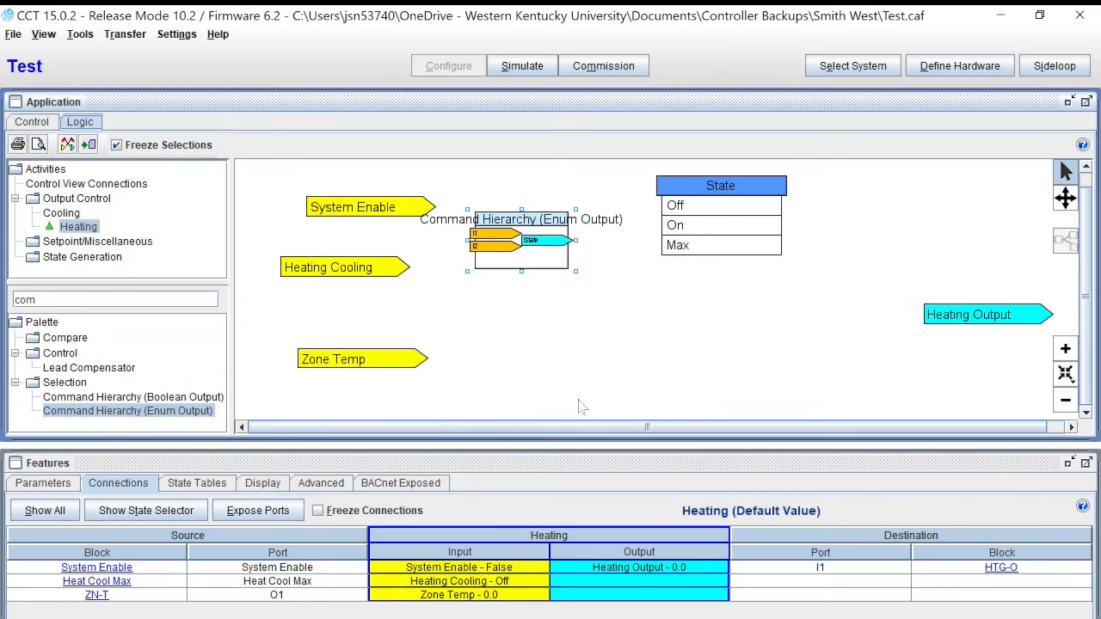
# Step: Enlarge the Application pane and spread out the layout, shifting the three inputs and the Command Hierarchy block away from the State block
pyautogui.click(1086, 101)
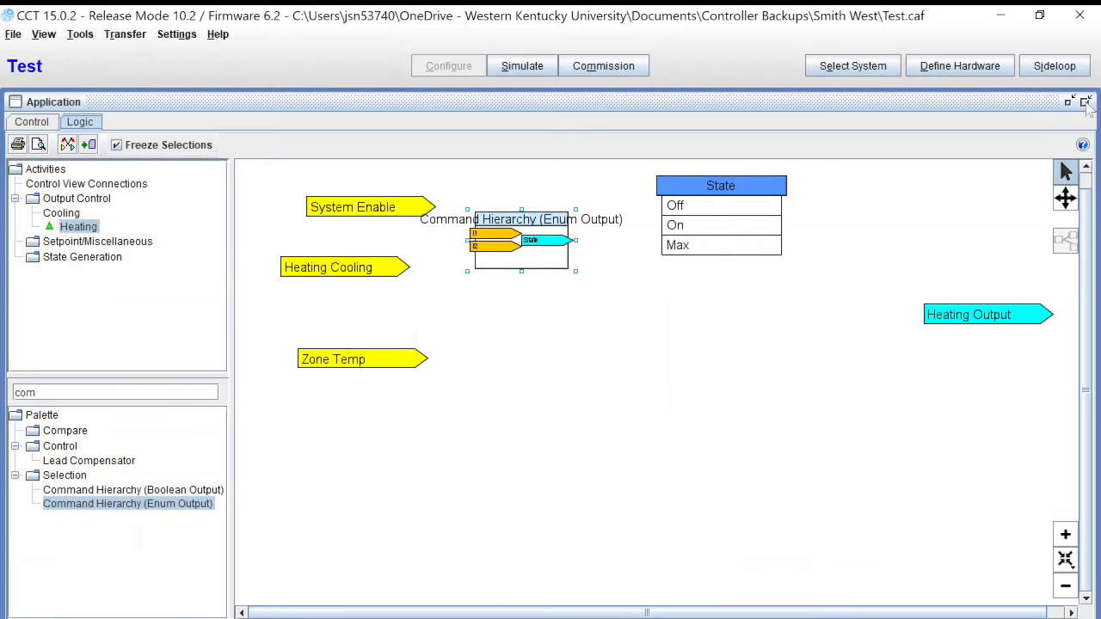
pyautogui.moveTo(339, 428); pyautogui.dragTo(279, 173)
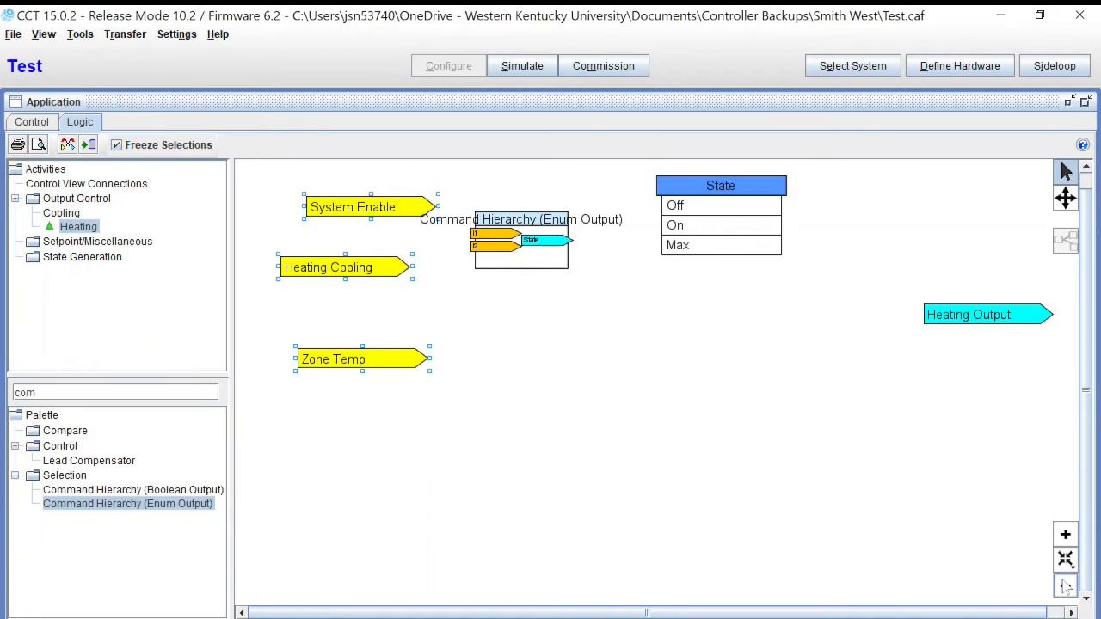
pyautogui.click(1065, 586)
pyautogui.click(1065, 586)
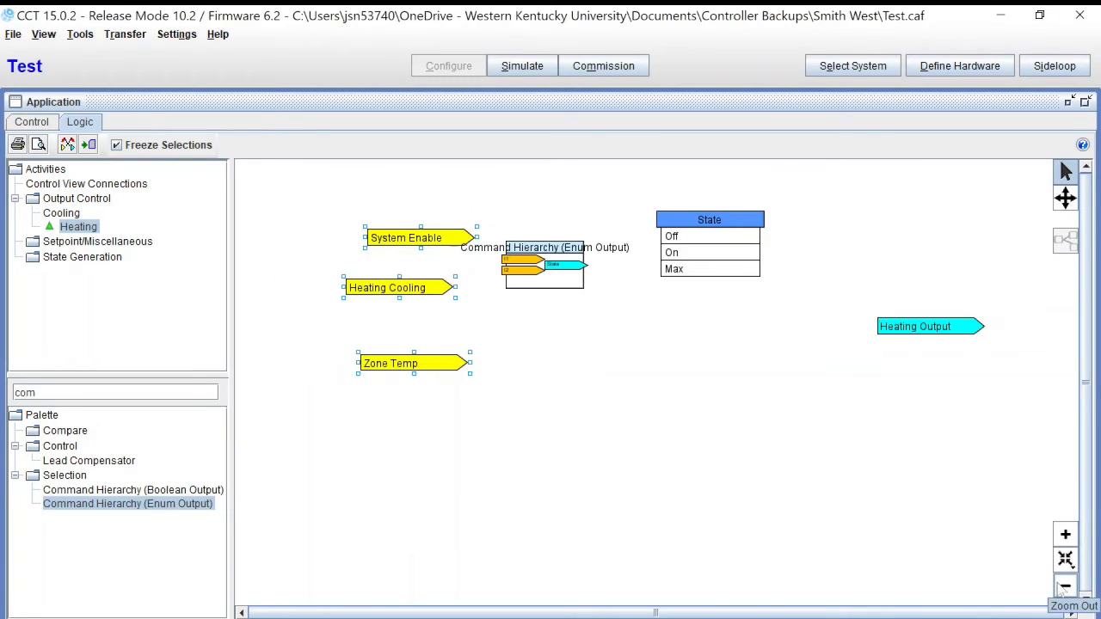
pyautogui.click(1066, 587)
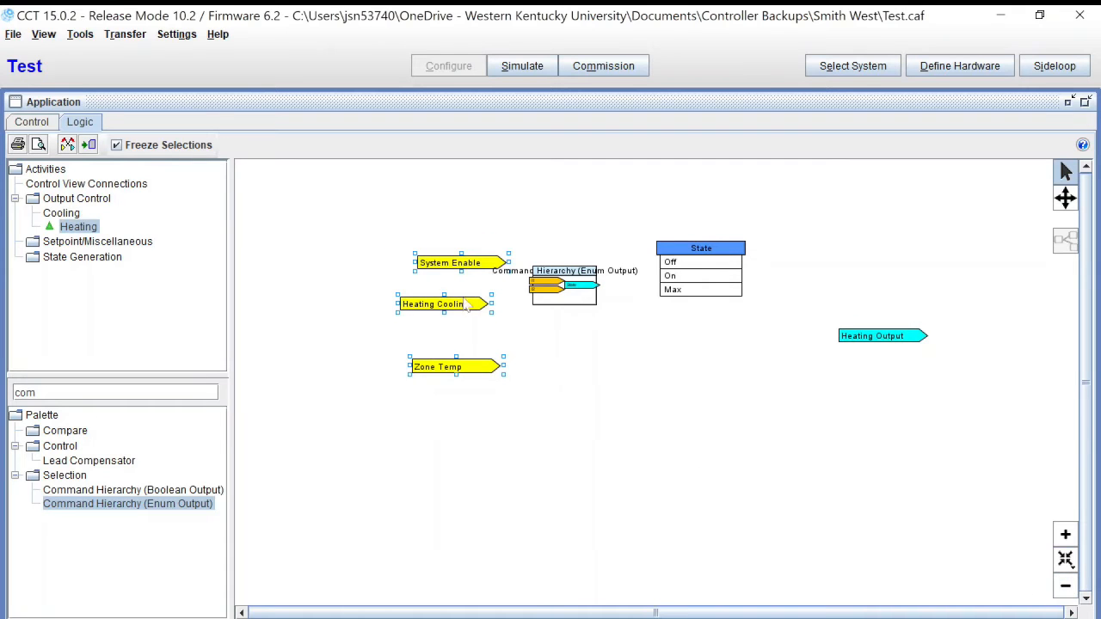
pyautogui.moveTo(437, 268); pyautogui.dragTo(310, 222)
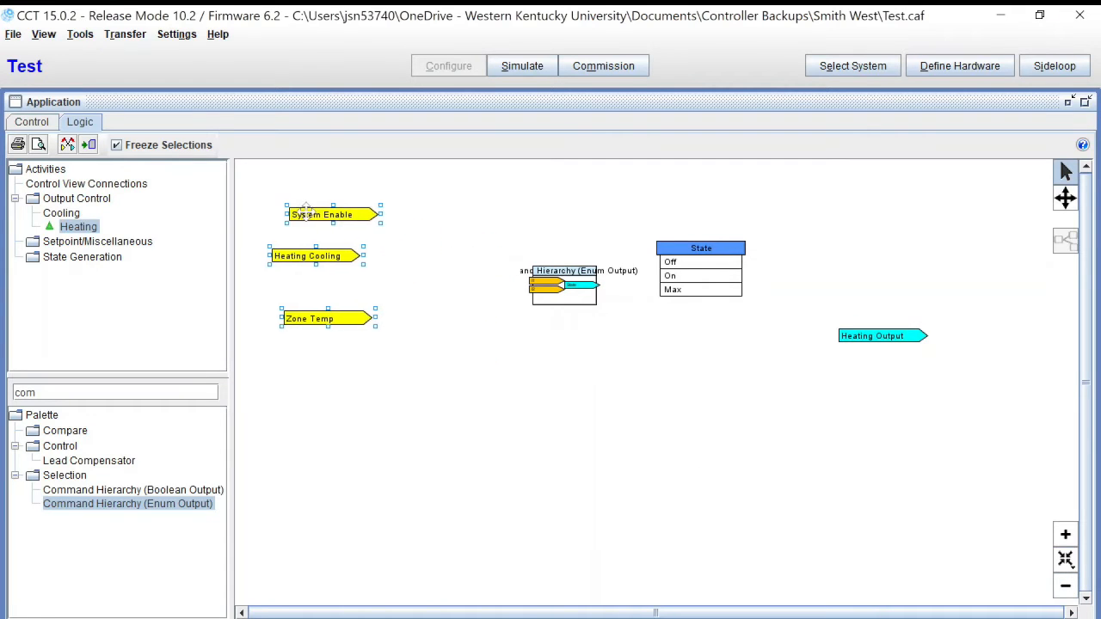
pyautogui.click(493, 407)
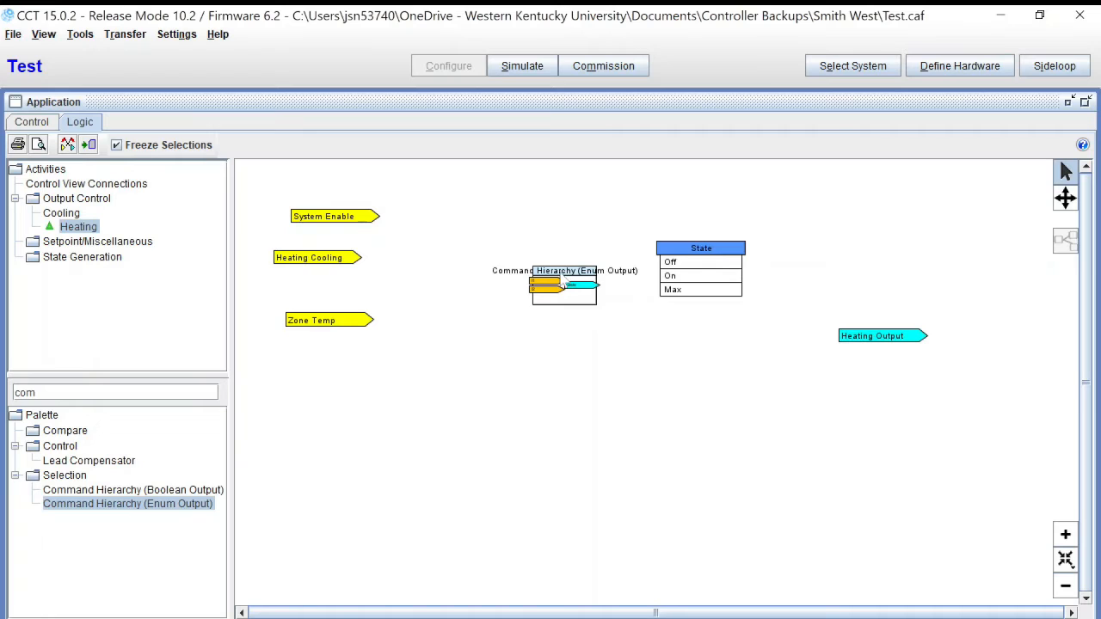
pyautogui.moveTo(564, 283); pyautogui.dragTo(471, 249)
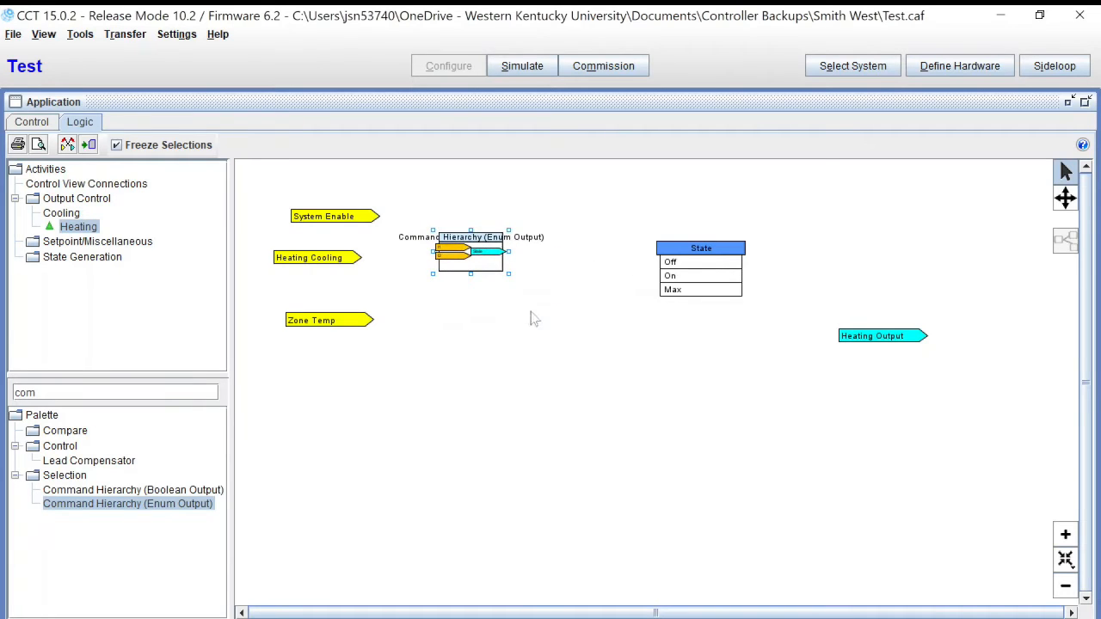
# Step: Edit the Command Hierarchy block's details and set its State output units to the Off/On/Max enum set
pyautogui.doubleClick(480, 250)
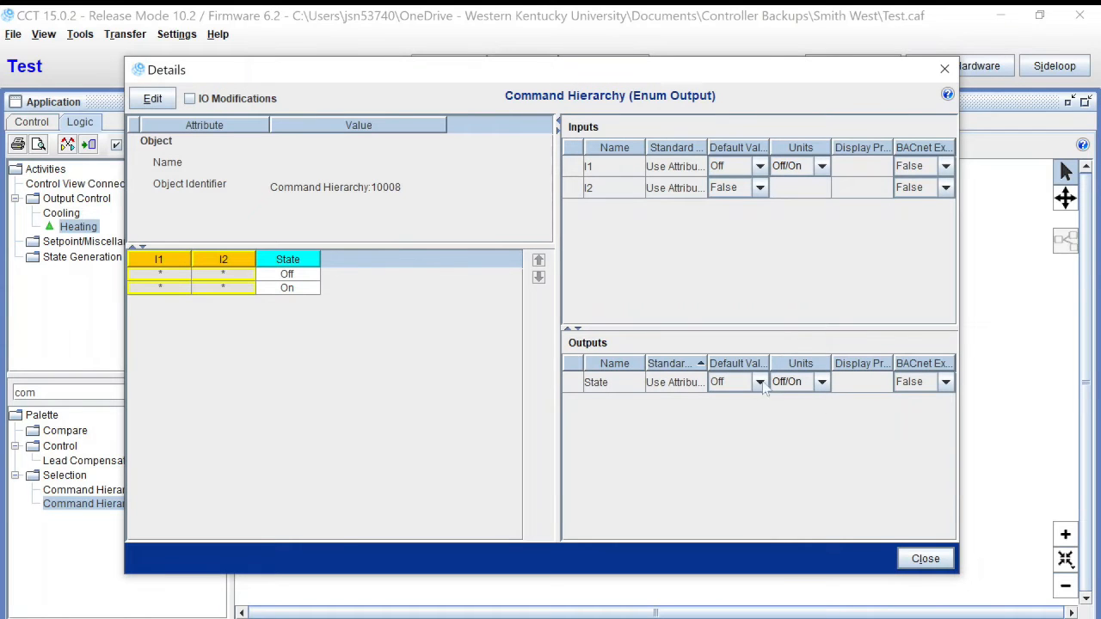
pyautogui.click(153, 98)
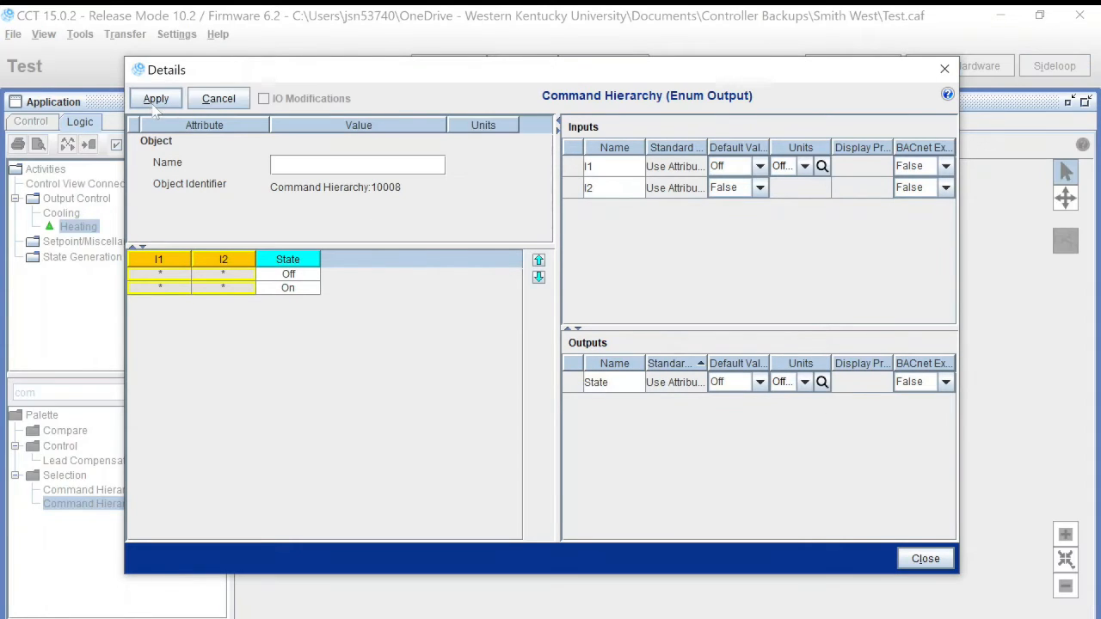
pyautogui.click(821, 383)
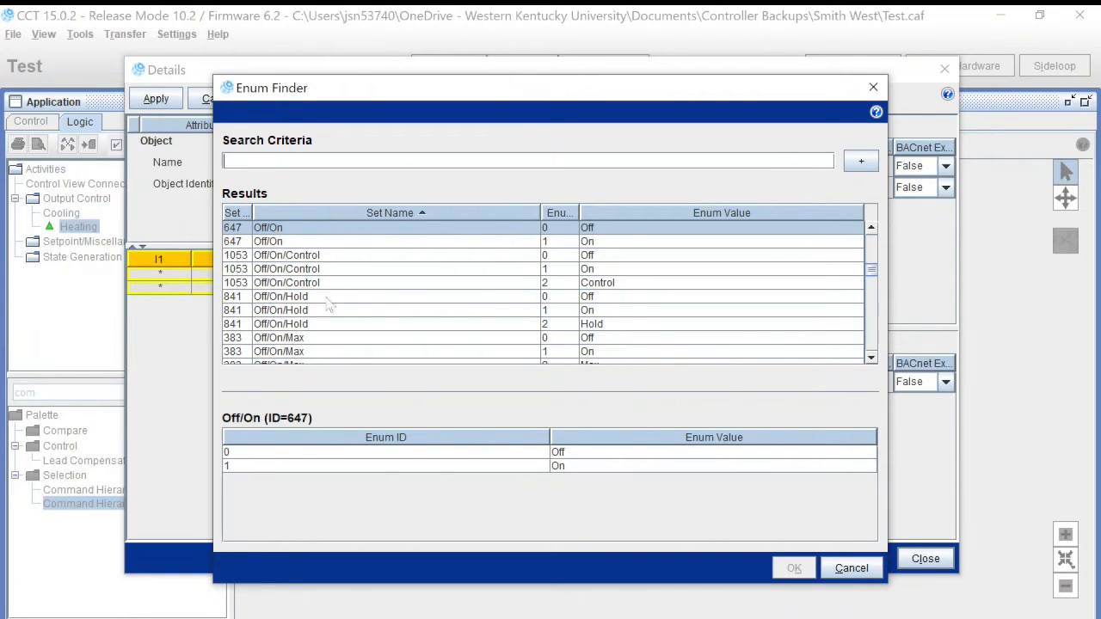
pyautogui.click(347, 339)
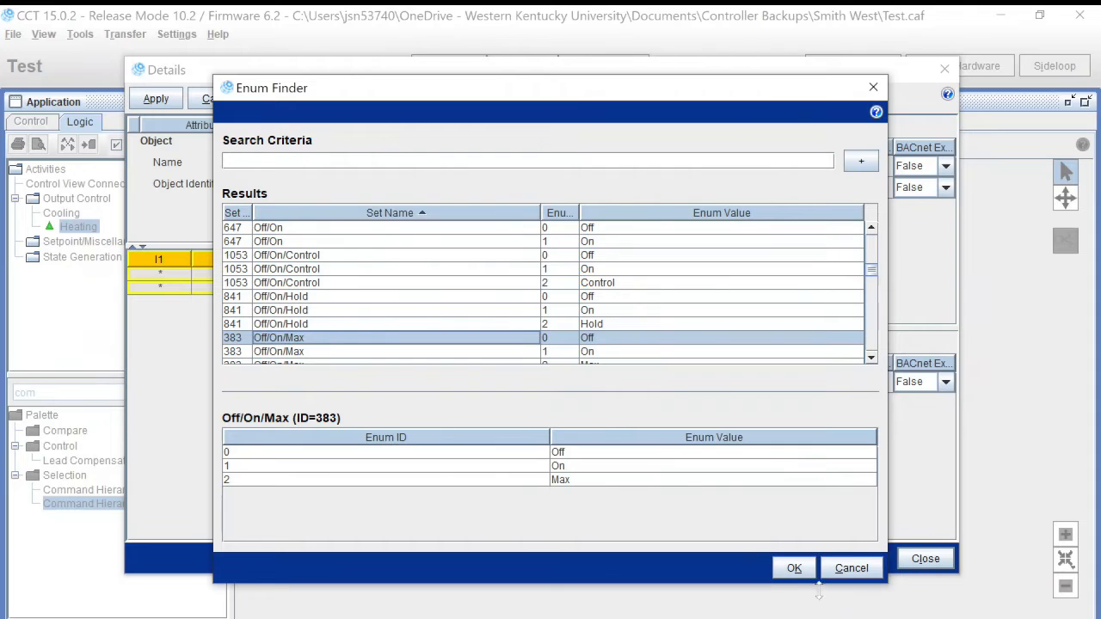
pyautogui.click(792, 572)
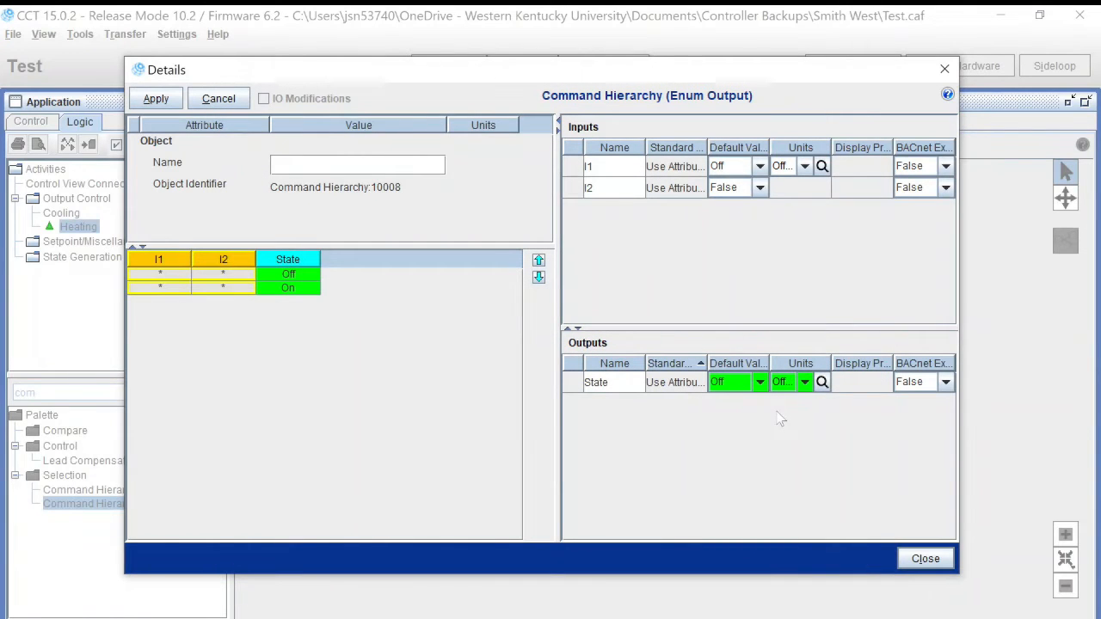
# Step: Look through the enum sets for the State output again and reselect Off/On/Max
pyautogui.click(822, 383)
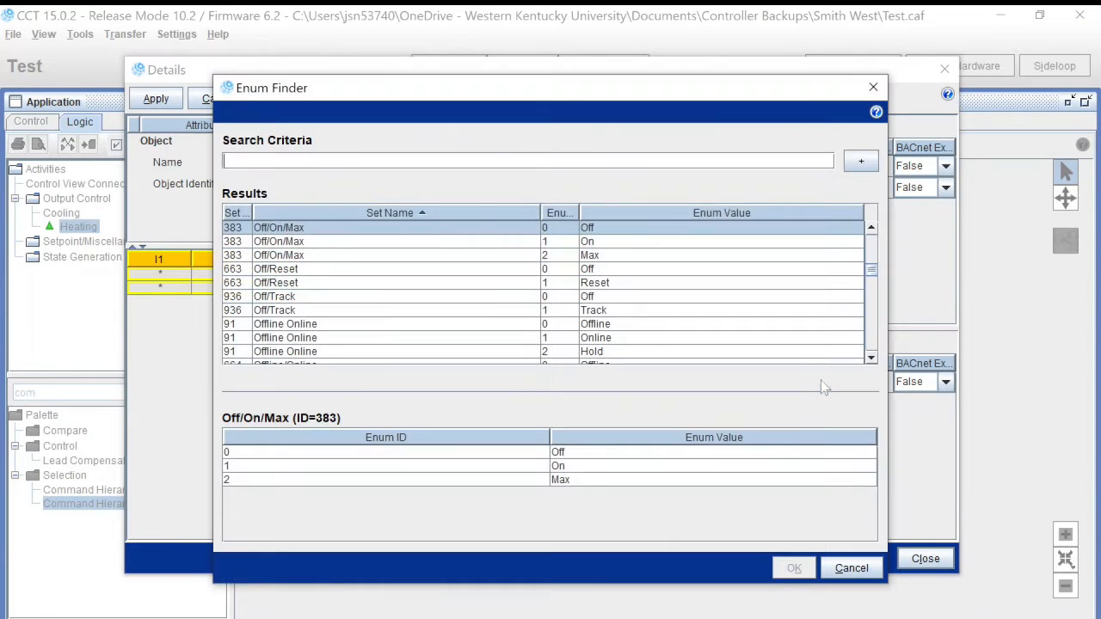
pyautogui.scroll(-1, 426, 293)
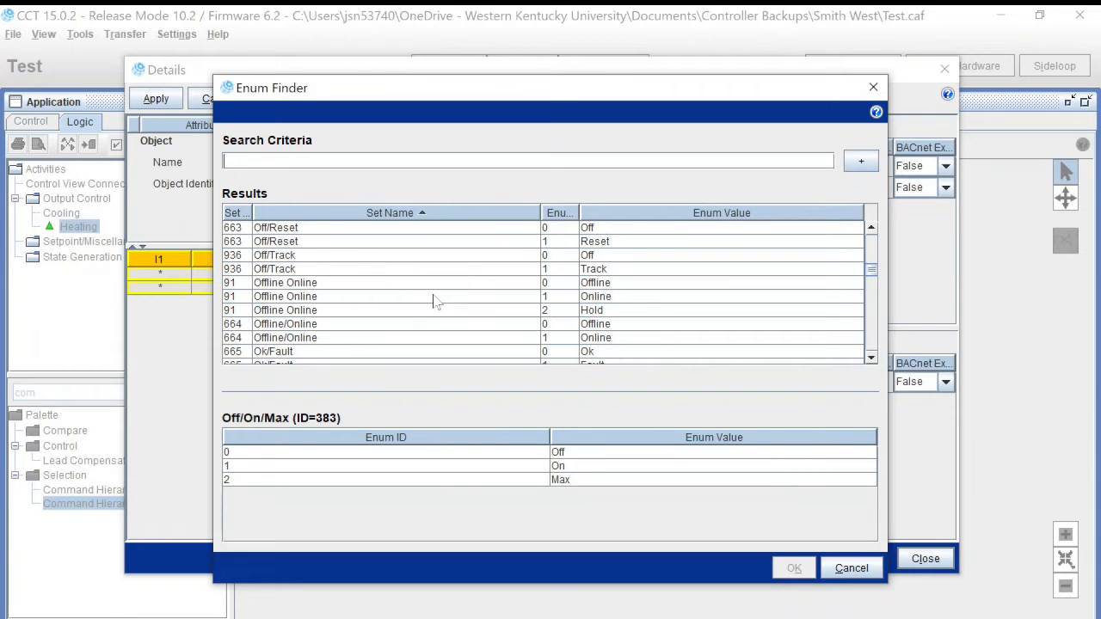
pyautogui.scroll(-1, 413, 301)
pyautogui.scroll(1, 411, 302)
pyautogui.scroll(1, 411, 302)
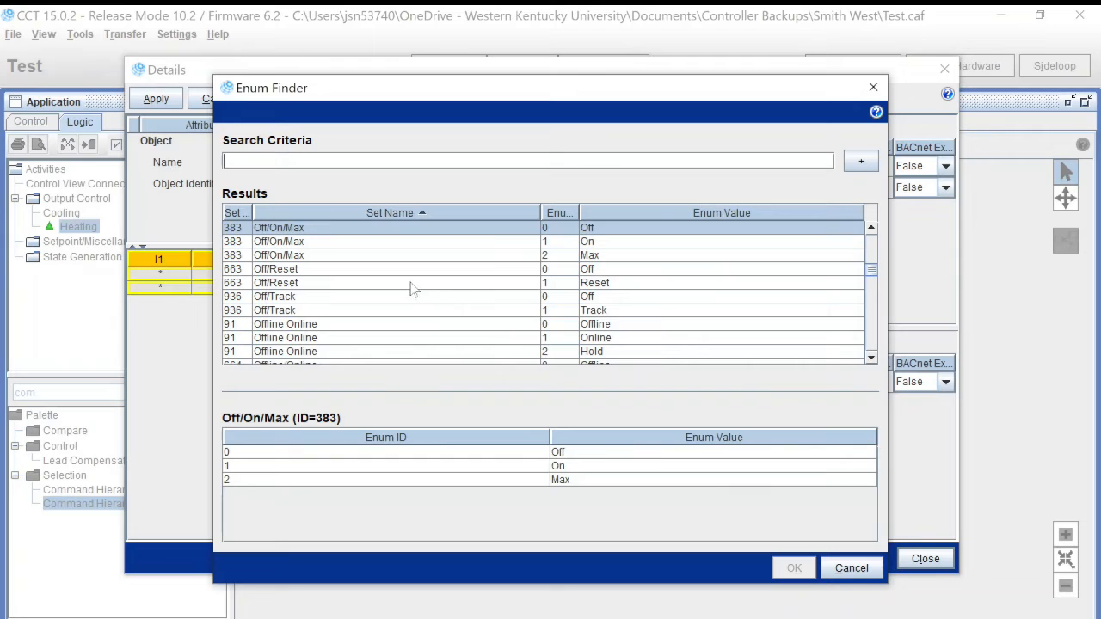
pyautogui.click(411, 229)
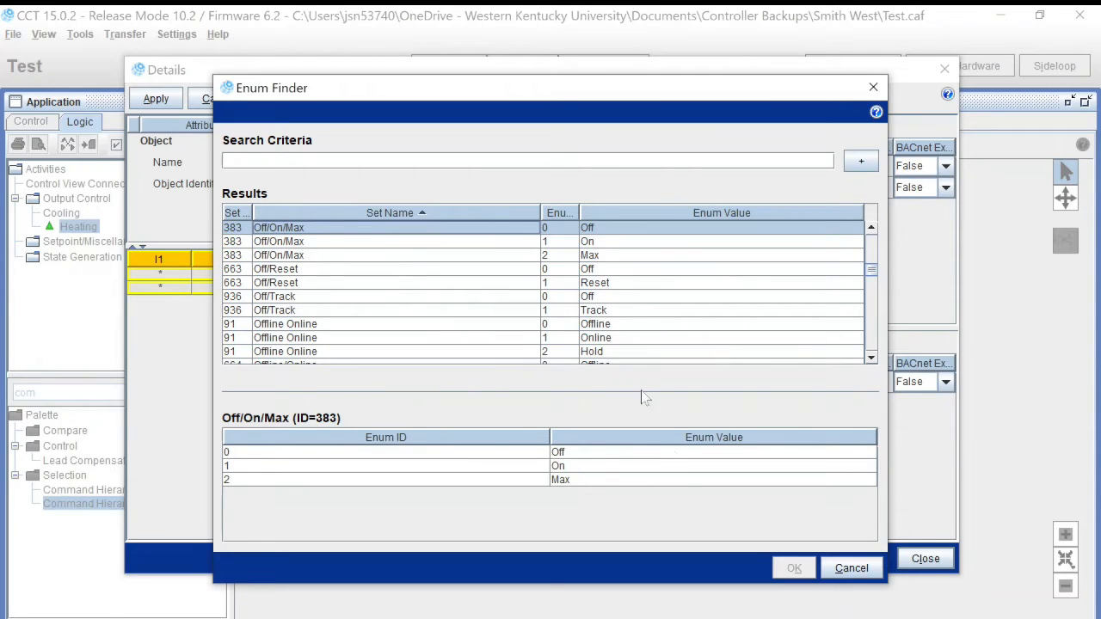
pyautogui.click(426, 243)
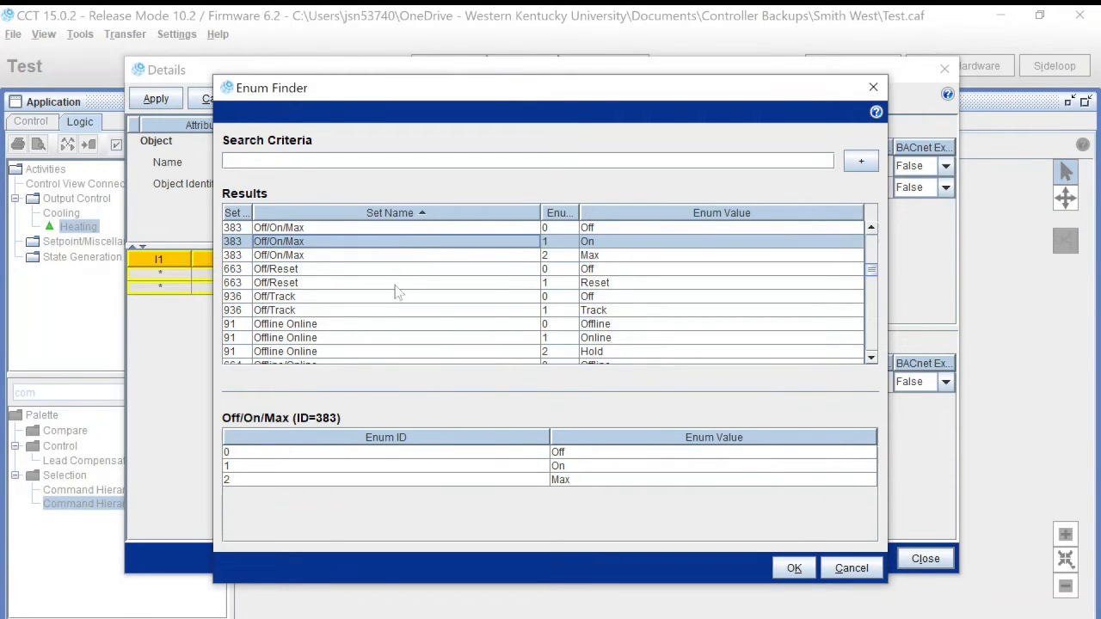
pyautogui.scroll(2, 398, 291)
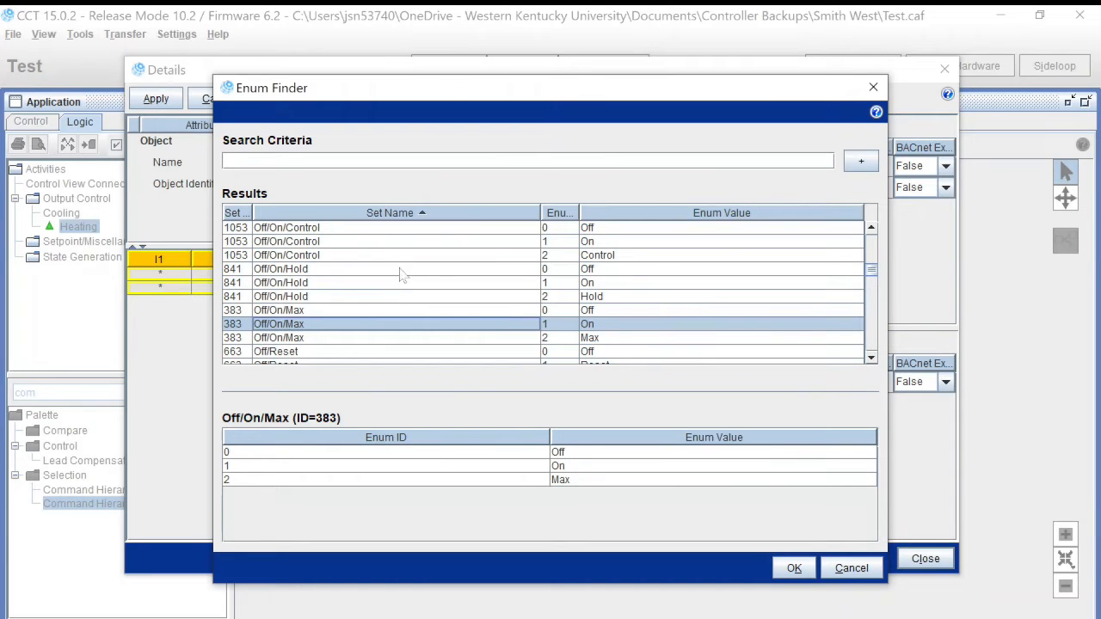
pyautogui.click(394, 312)
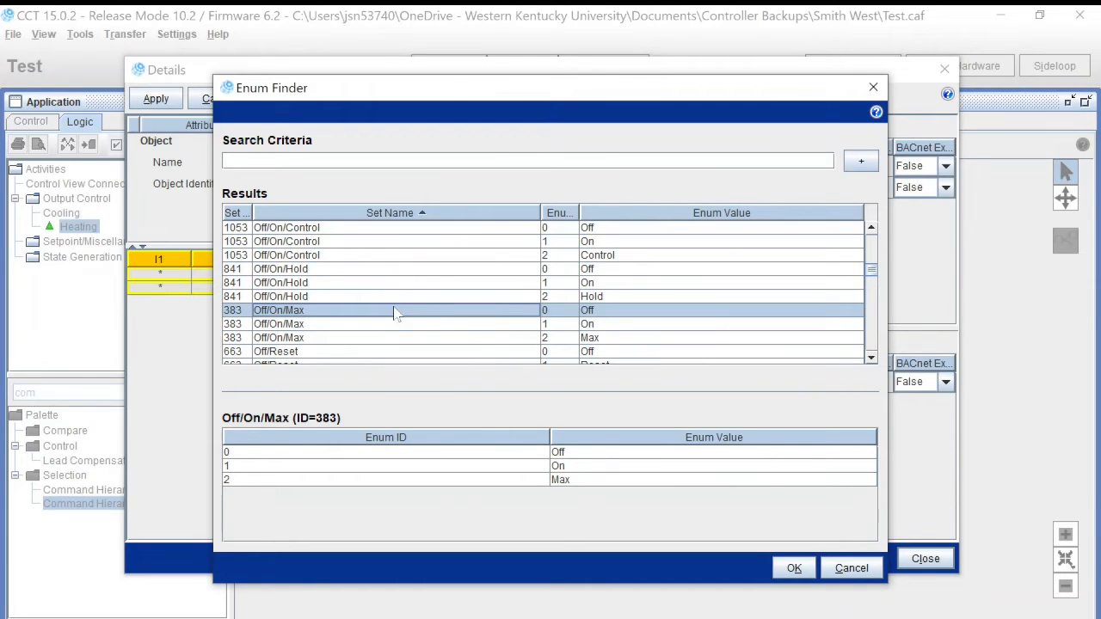
pyautogui.click(794, 568)
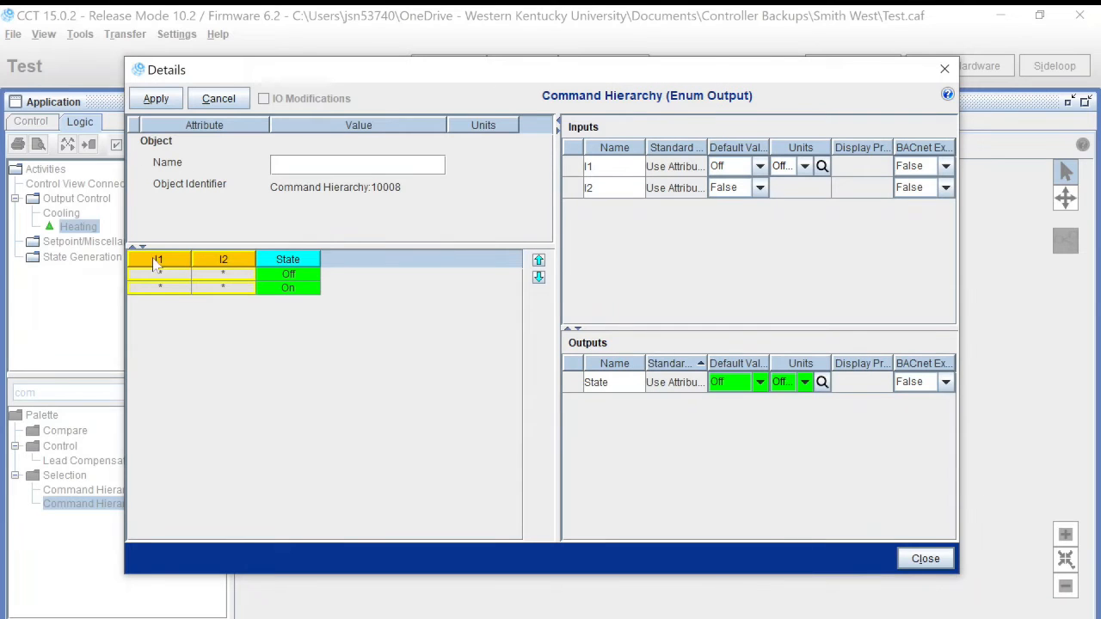
# Step: Insert one more row below the On row in the Command Hierarchy state table, apply the changes and close the details
pyautogui.rightClick(311, 294)
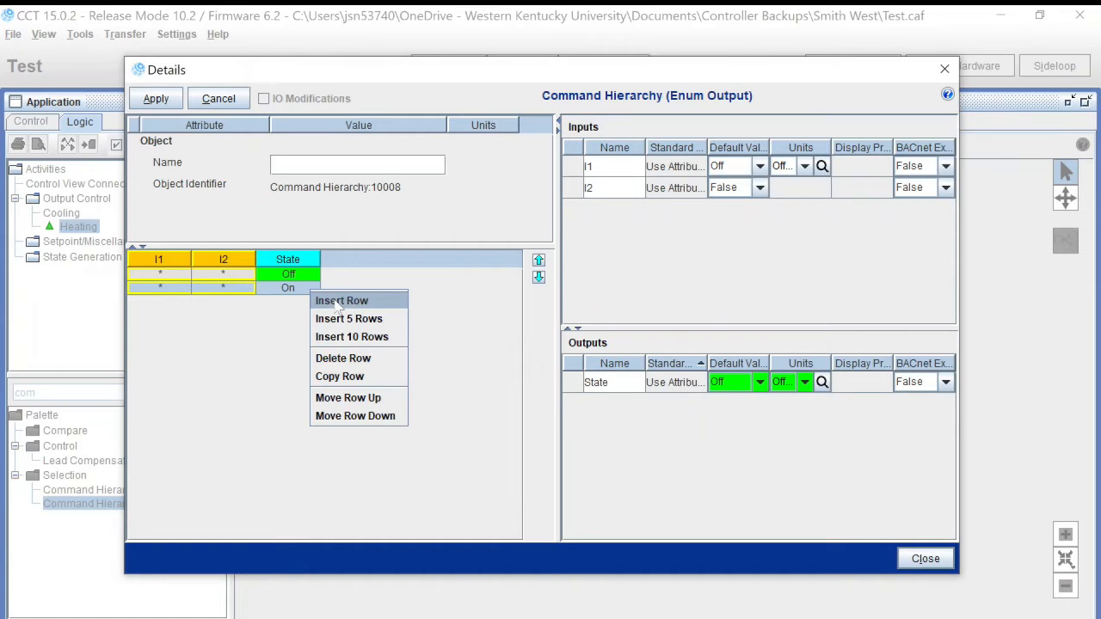
pyautogui.click(336, 302)
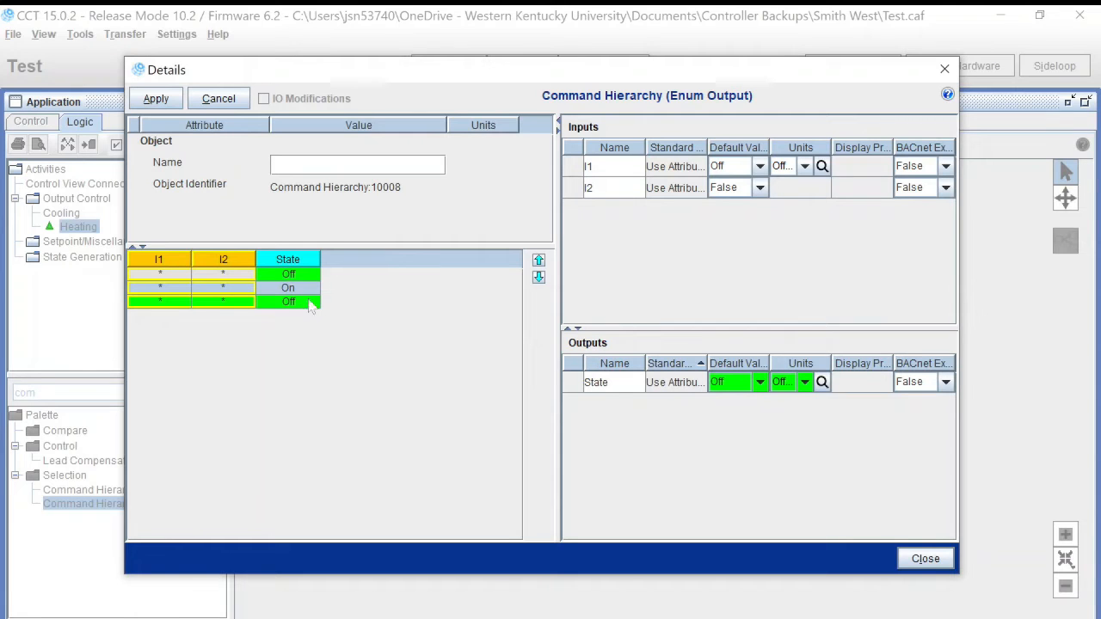
pyautogui.click(157, 100)
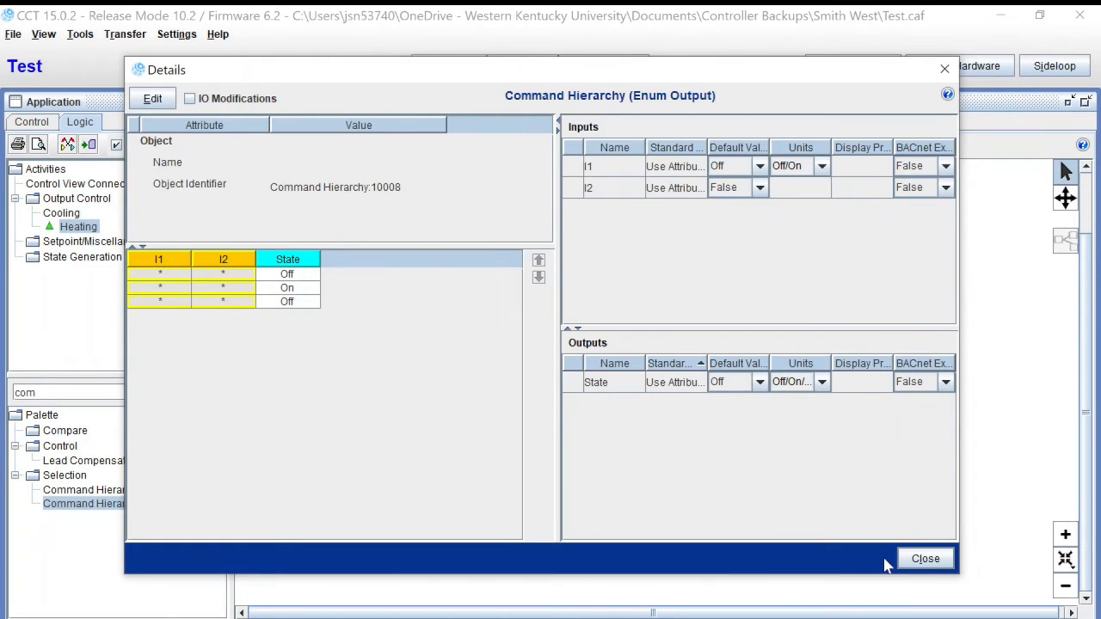
pyautogui.click(925, 559)
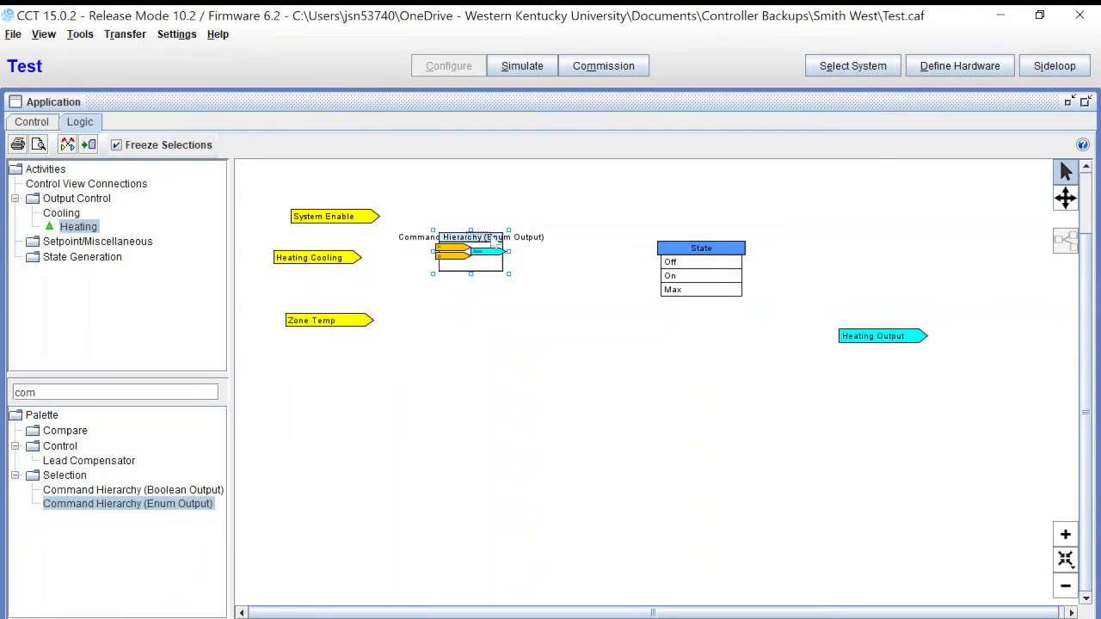
# Step: Shift the Command Hierarchy block slightly toward the State block and connect its State output to the State block
pyautogui.moveTo(469, 244); pyautogui.dragTo(489, 234)
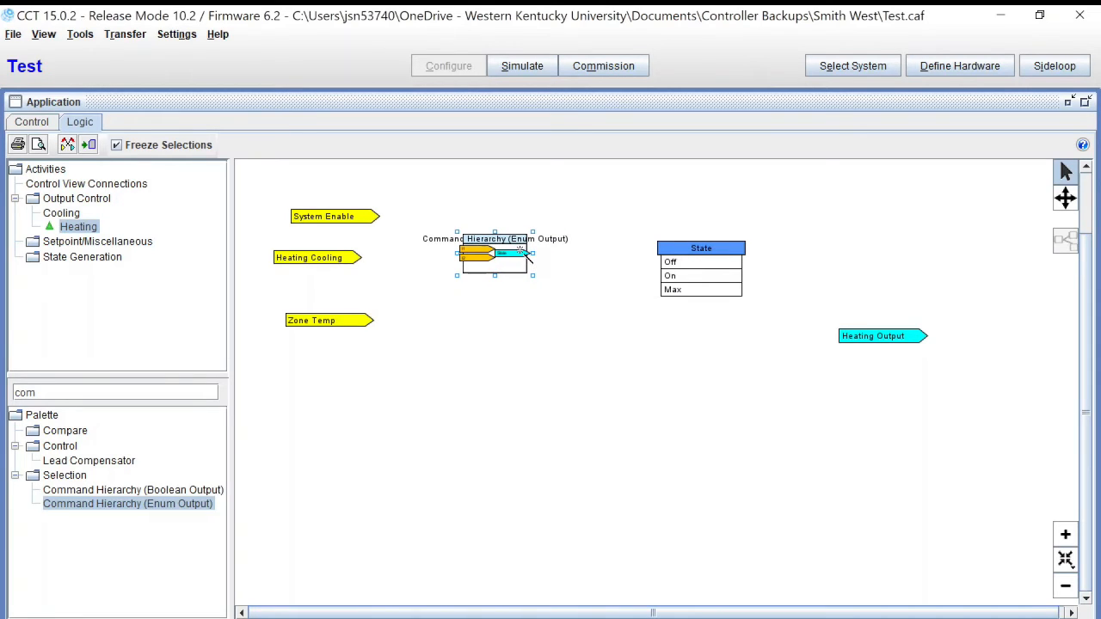
pyautogui.moveTo(523, 253); pyautogui.dragTo(675, 249)
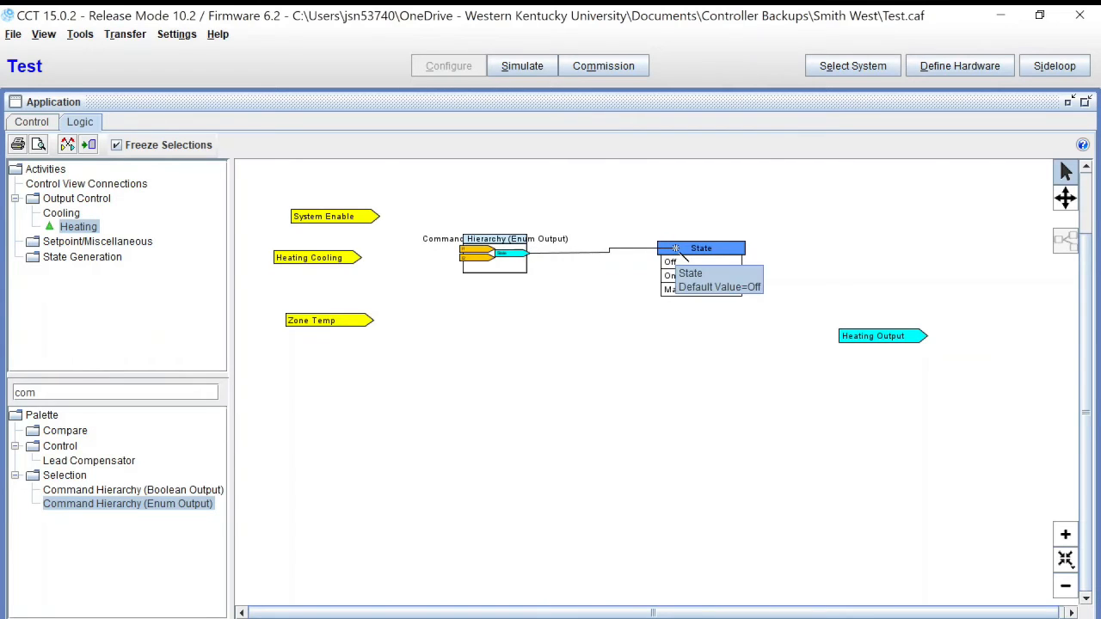
pyautogui.moveTo(675, 248); pyautogui.dragTo(676, 249)
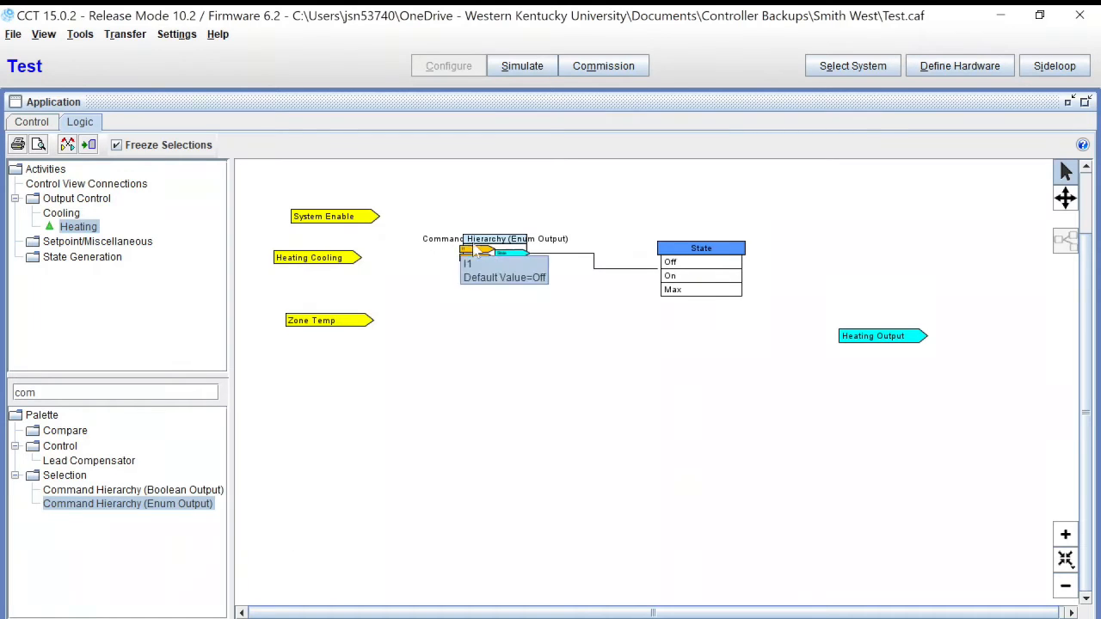
# Step: View the logic of the State block's Off, On and Max states in turn
pyautogui.click(717, 266)
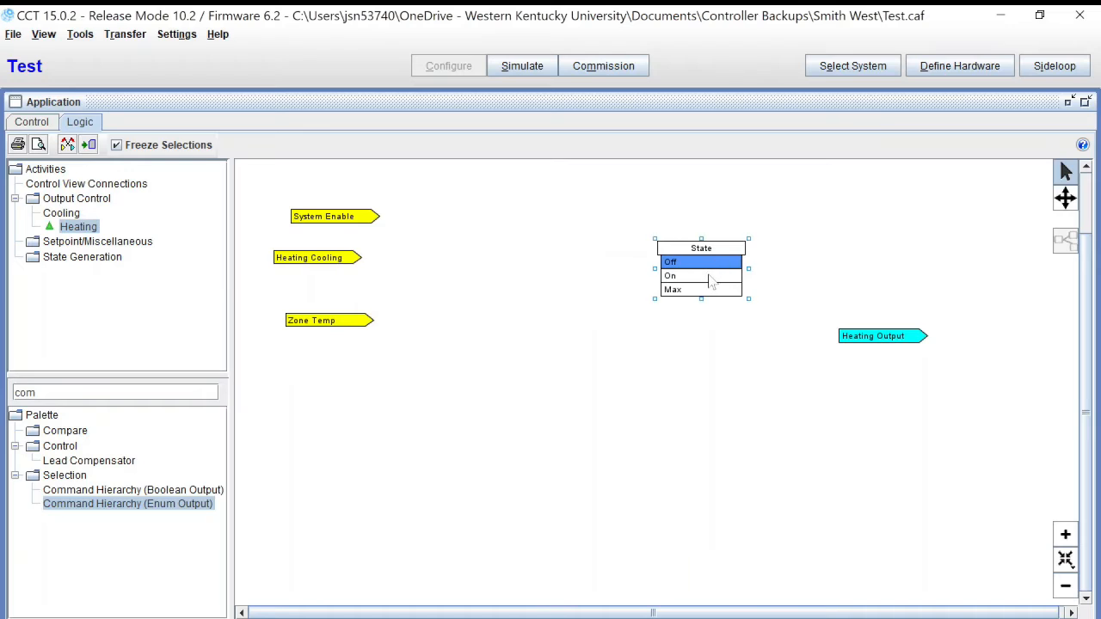
pyautogui.click(705, 282)
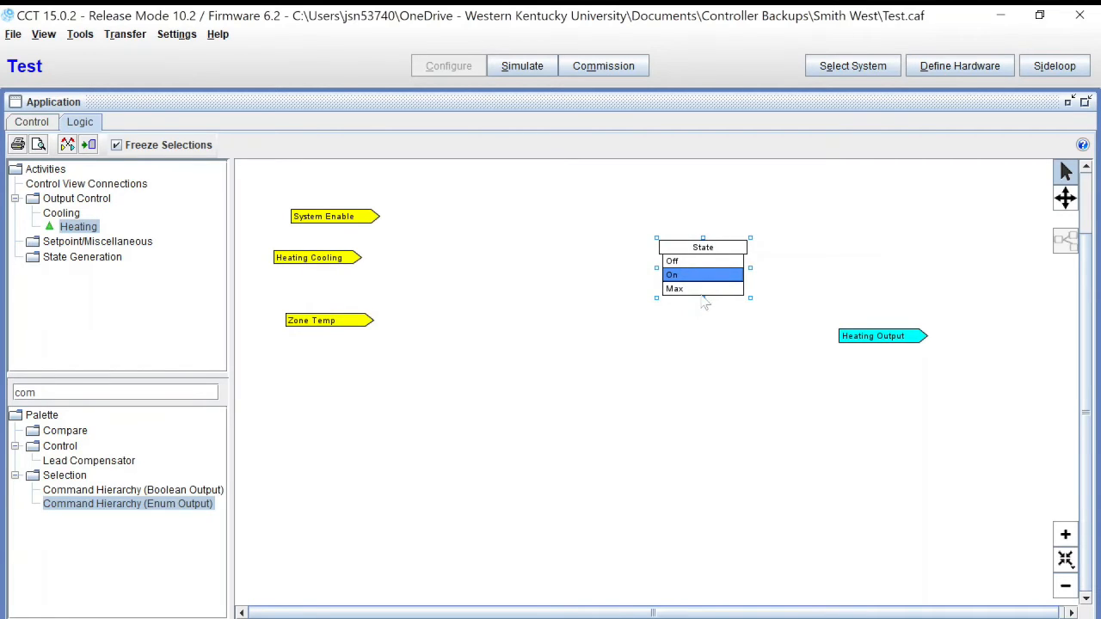
pyautogui.click(697, 291)
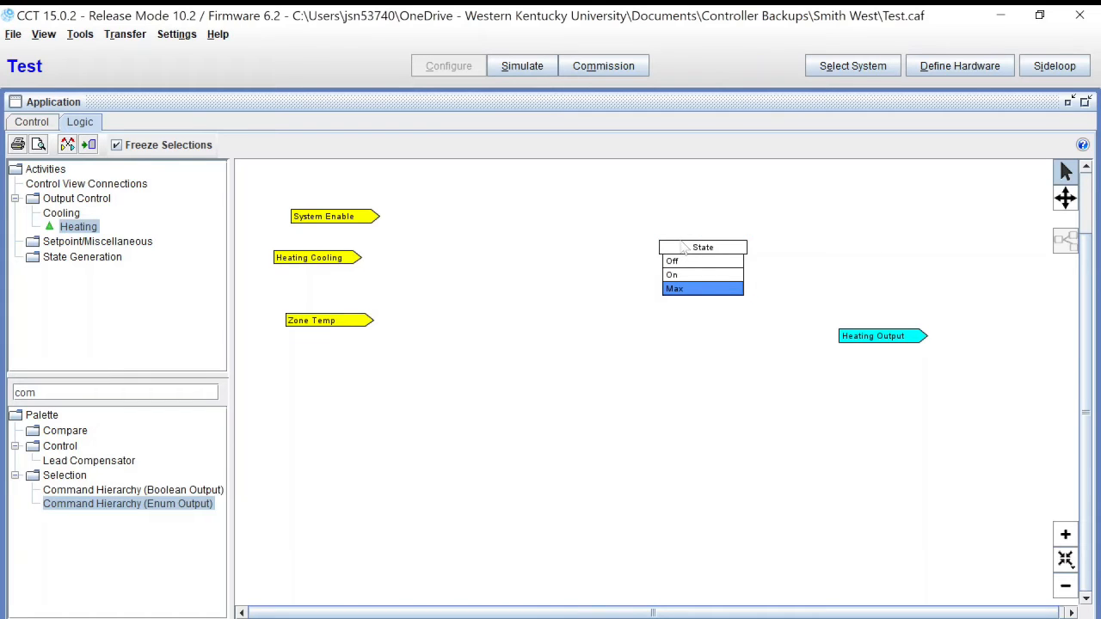
# Step: Connect System Enable to the Command Hierarchy block's I2 input and try to start a connection from Heating Cooling
pyautogui.click(698, 248)
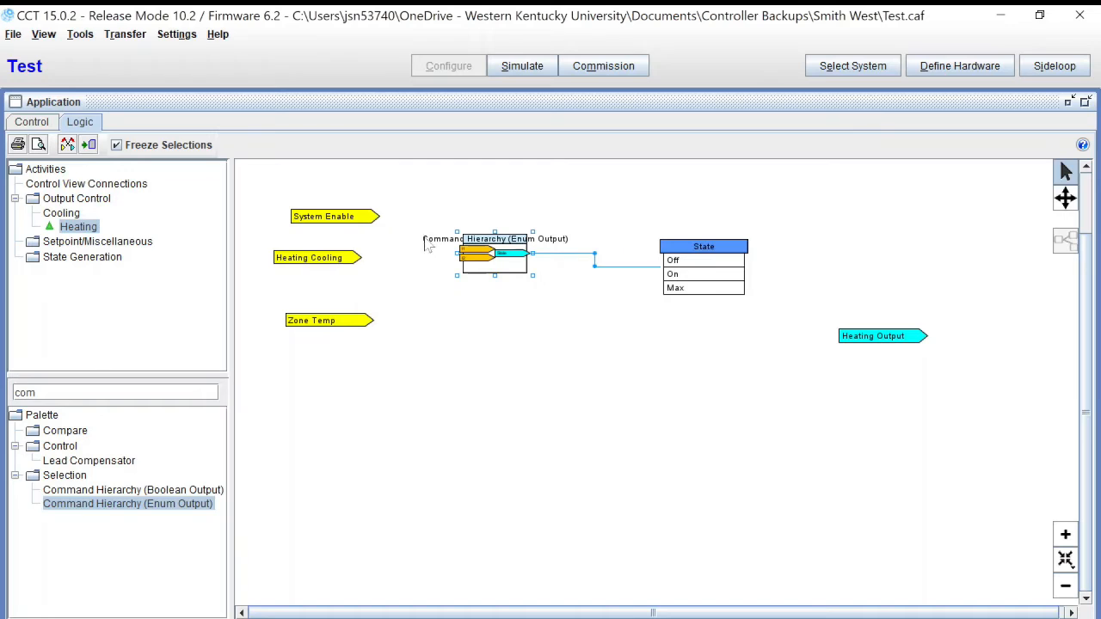
pyautogui.click(372, 216)
pyautogui.moveTo(372, 215); pyautogui.dragTo(465, 258)
pyautogui.moveTo(353, 258); pyautogui.dragTo(393, 268)
# Step: Check the default value options of the Command Hierarchy's I1 input and the States Text of the Heating Cooling point
pyautogui.doubleClick(499, 246)
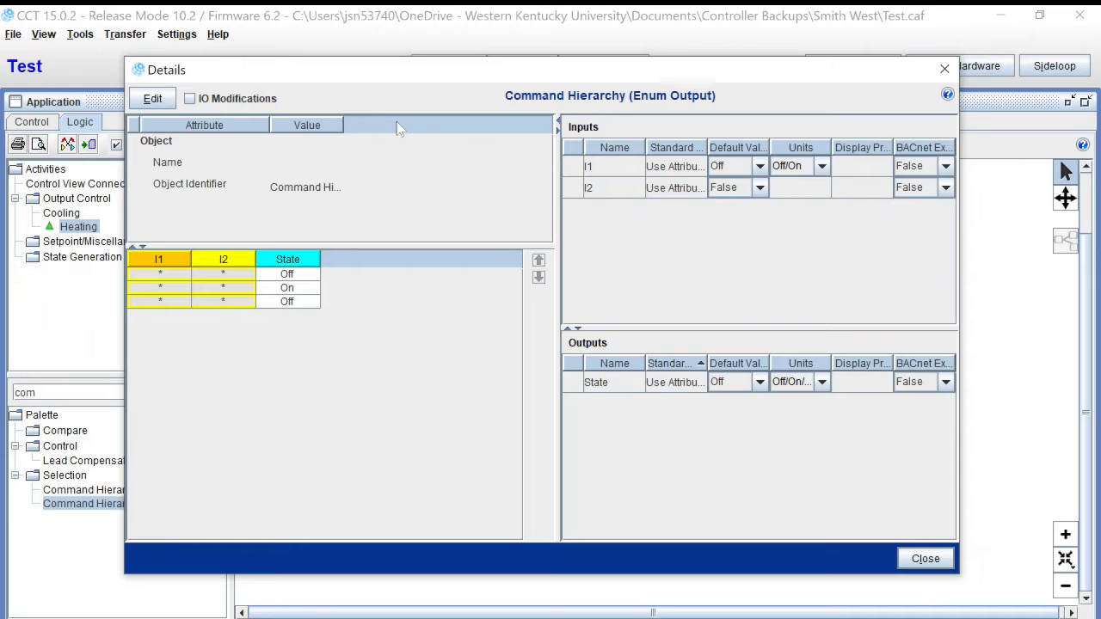
pyautogui.click(152, 100)
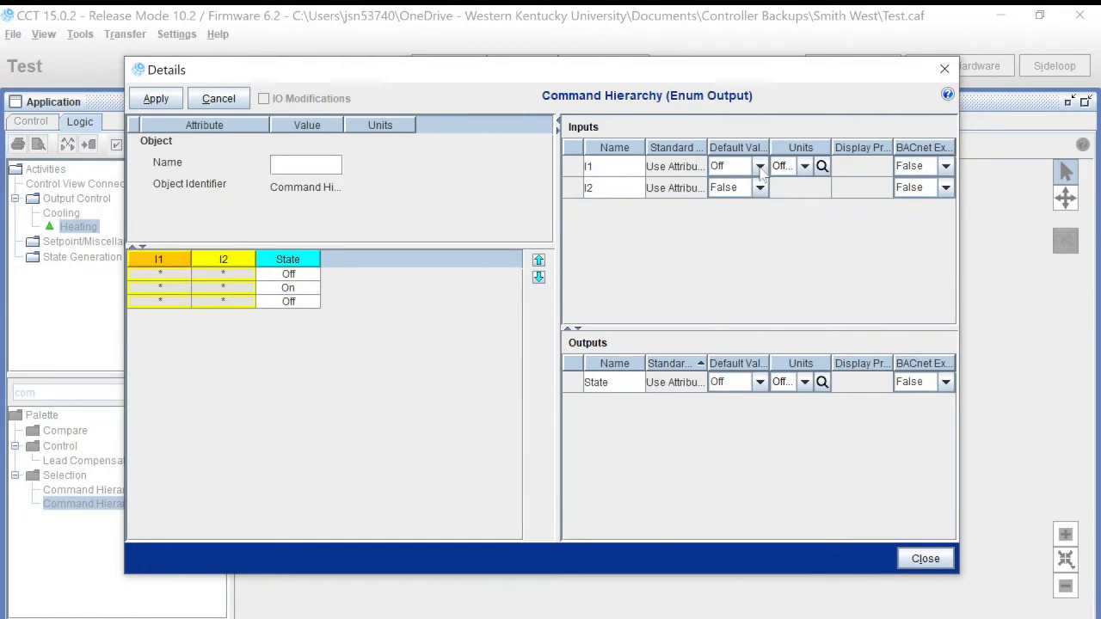
pyautogui.click(761, 167)
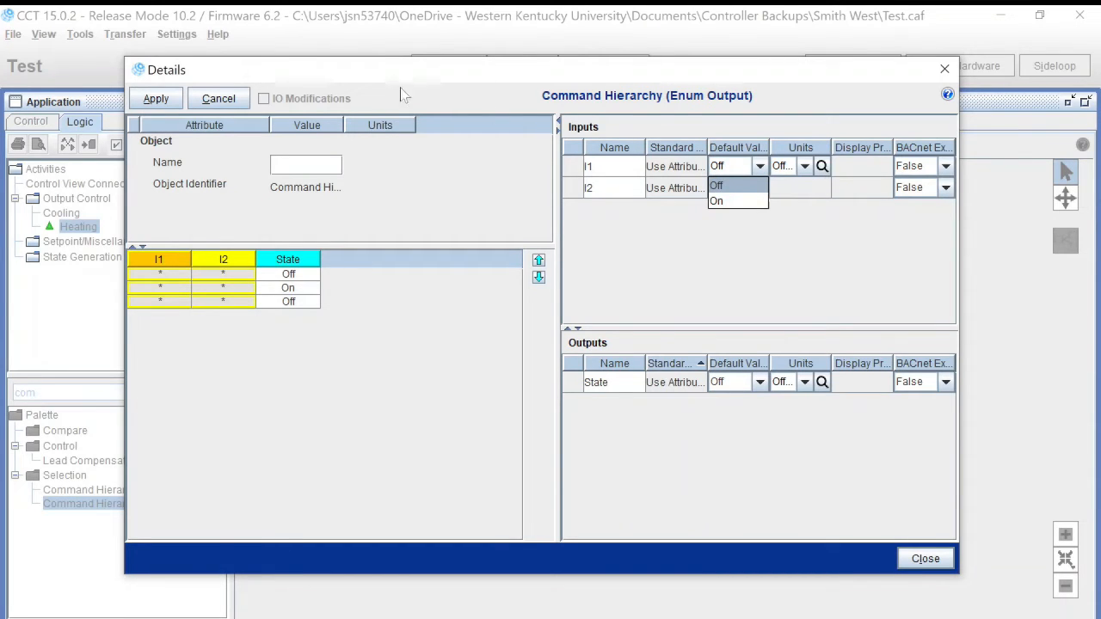
pyautogui.click(219, 100)
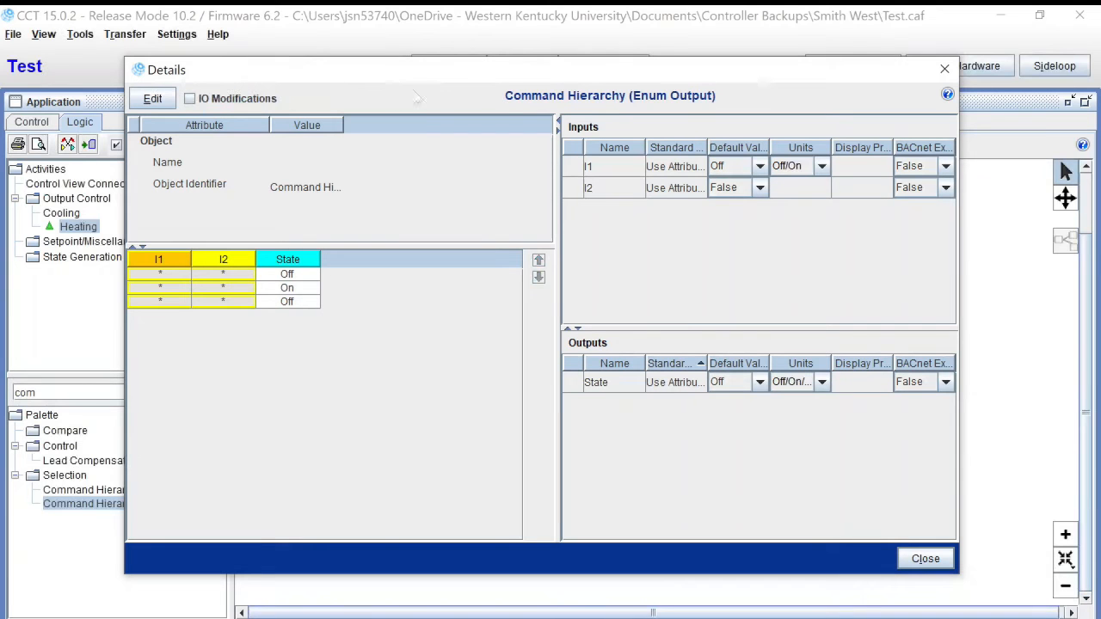
pyautogui.click(922, 558)
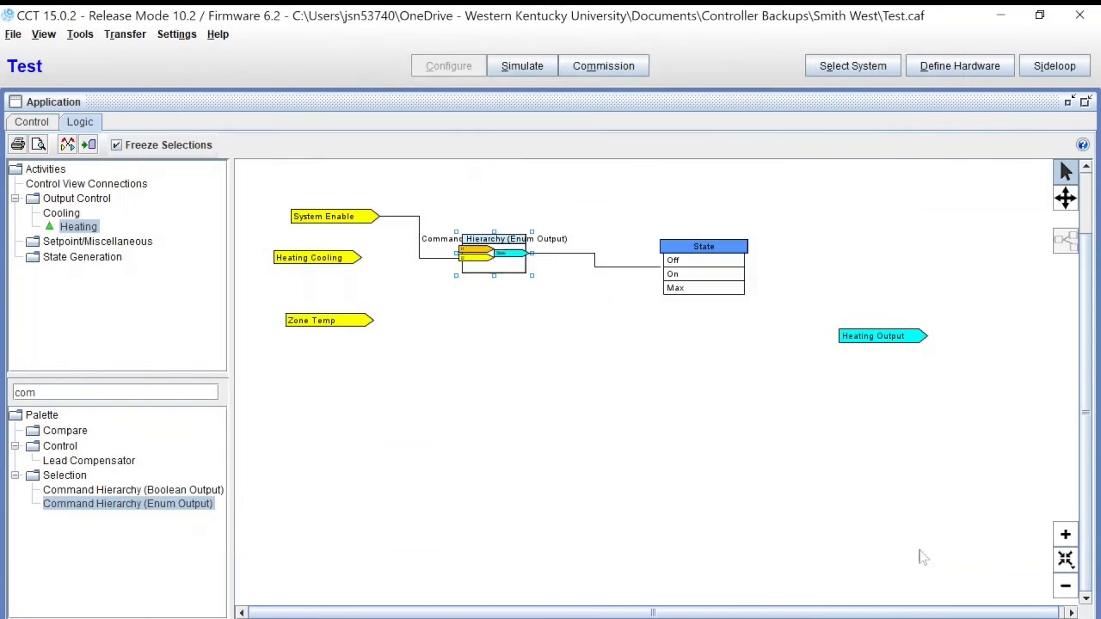
pyautogui.doubleClick(318, 264)
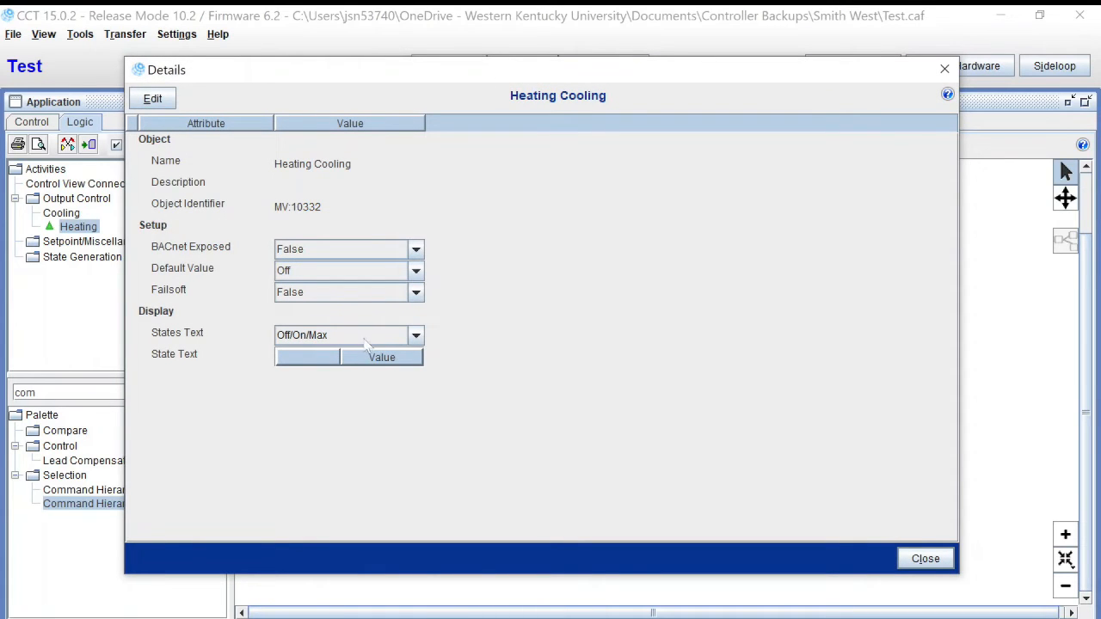
pyautogui.click(926, 558)
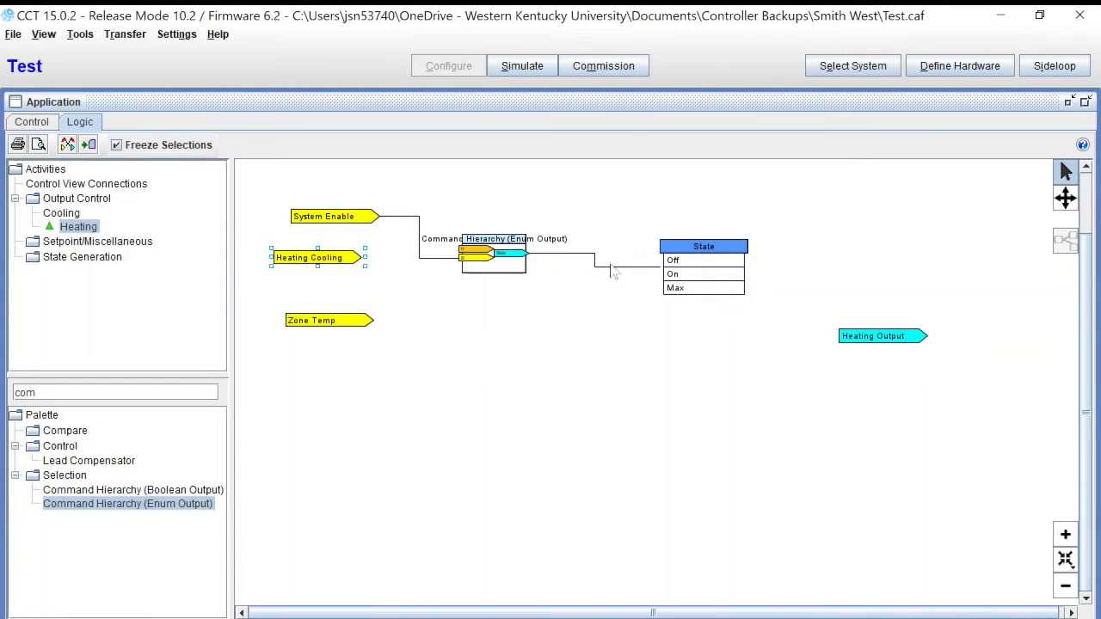
# Step: Set the units of the Command Hierarchy's I1 input to the Off/On/Max enum set, apply the change and close the details
pyautogui.doubleClick(494, 249)
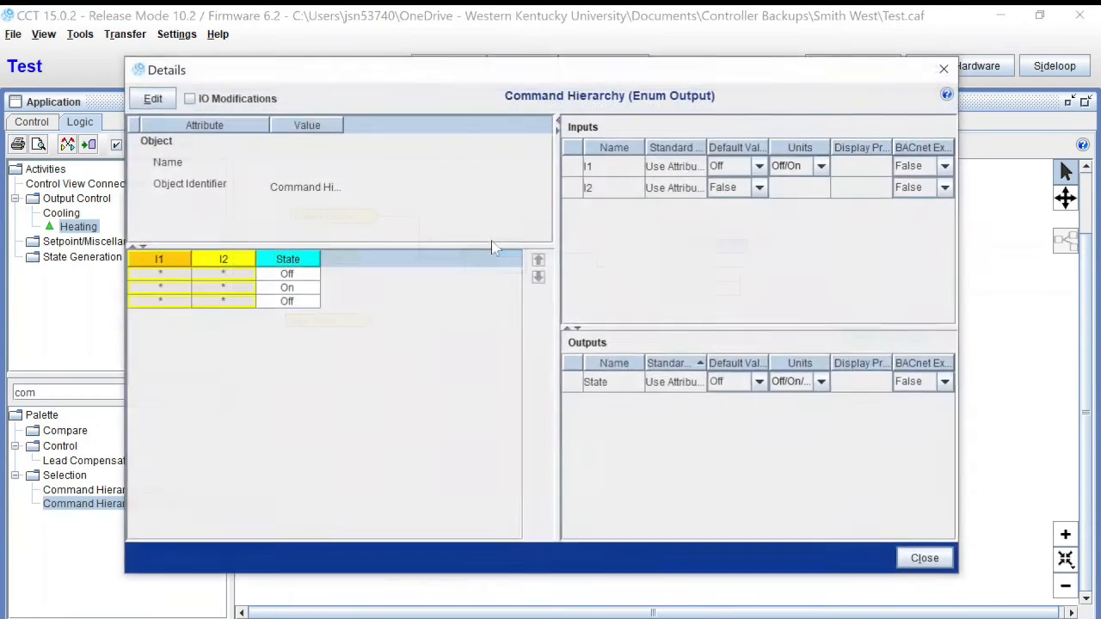
pyautogui.click(155, 99)
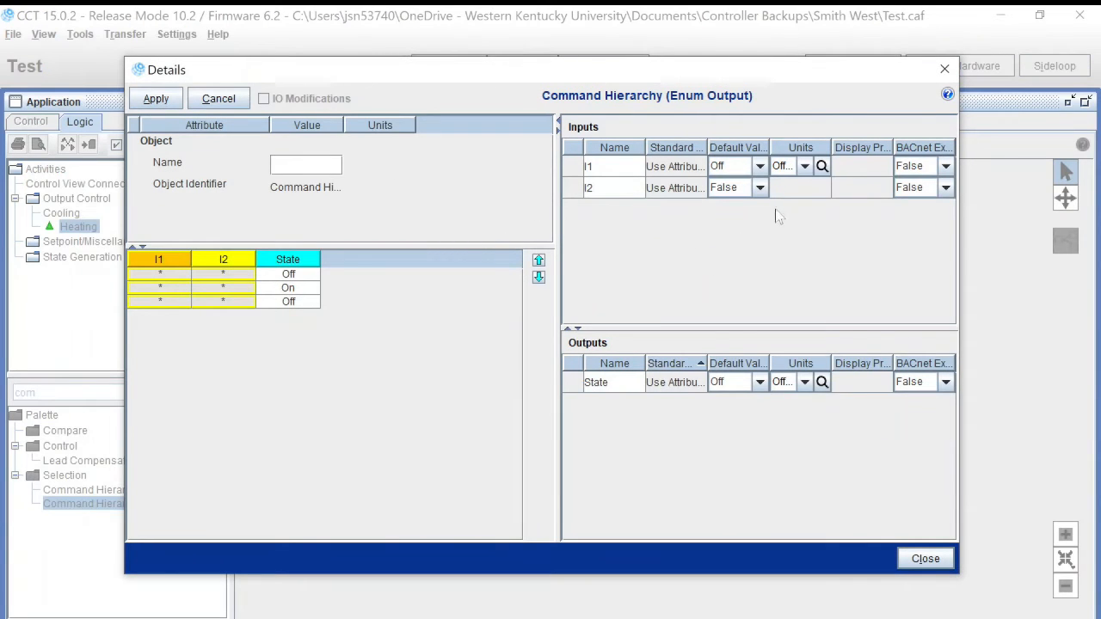
pyautogui.click(823, 166)
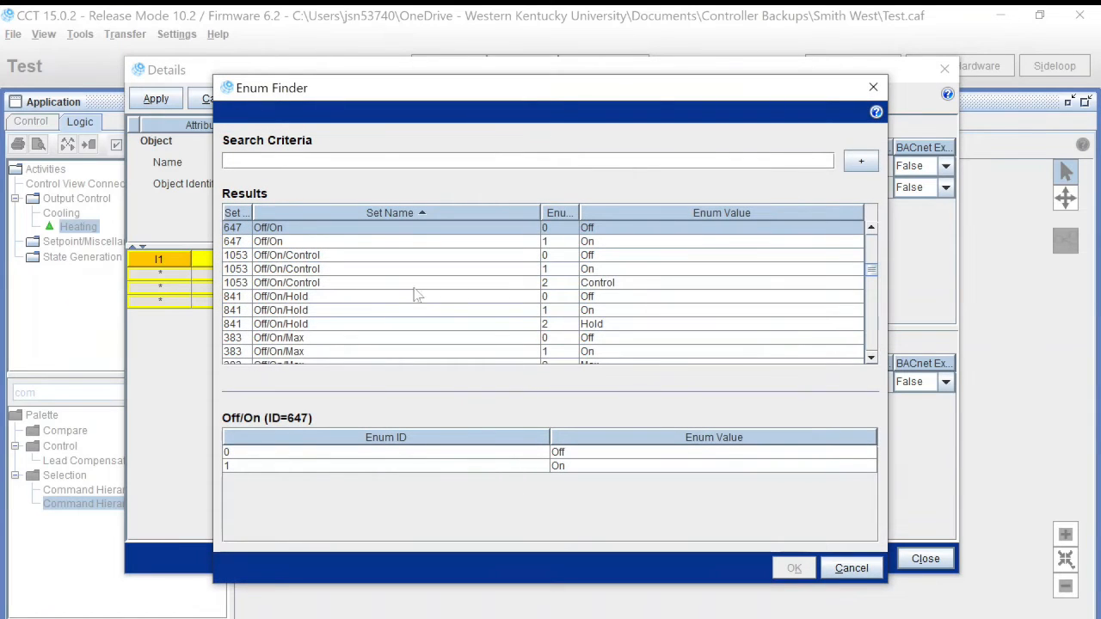
pyautogui.click(353, 339)
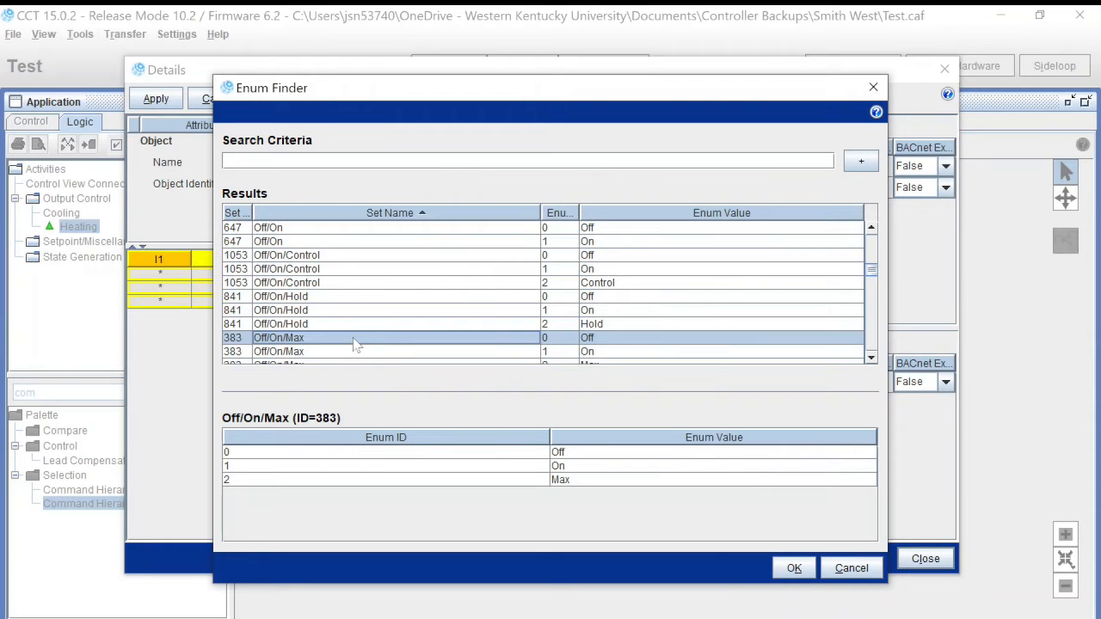
pyautogui.click(794, 569)
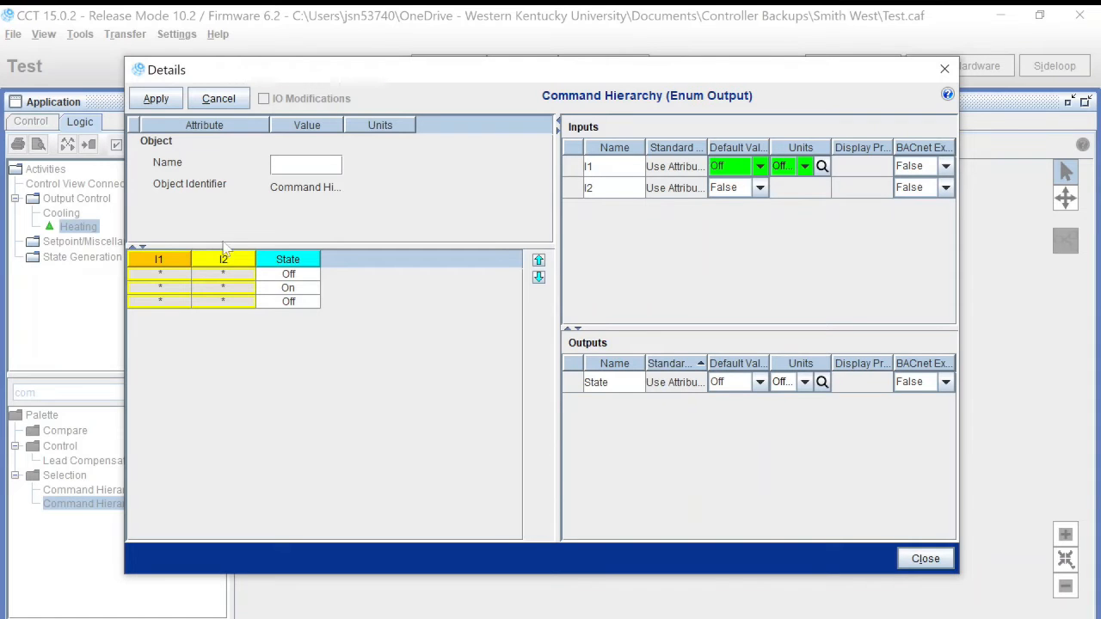
pyautogui.click(155, 99)
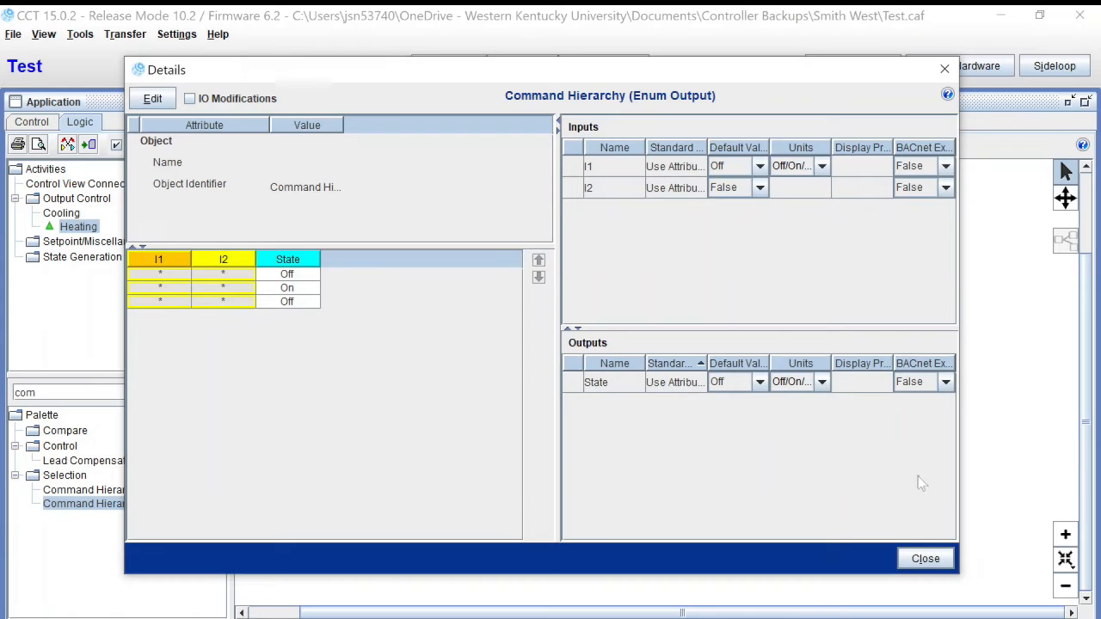
pyautogui.click(934, 560)
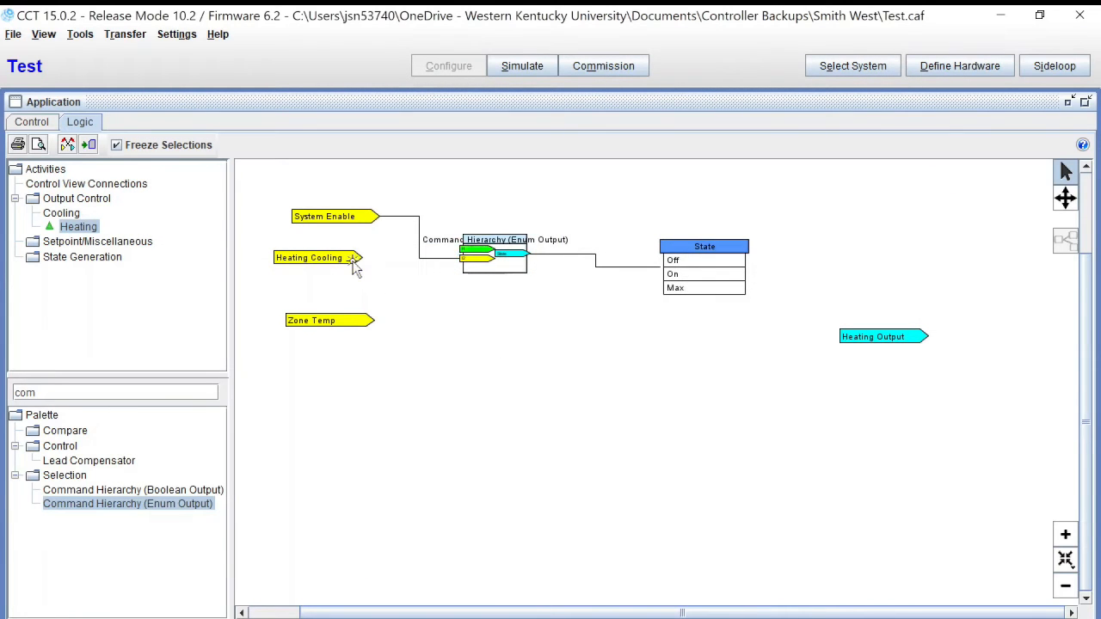
# Step: Connect Heating Cooling to the Command Hierarchy's I1 input and move the Heating Cooling point above System Enable
pyautogui.moveTo(369, 263); pyautogui.dragTo(462, 267)
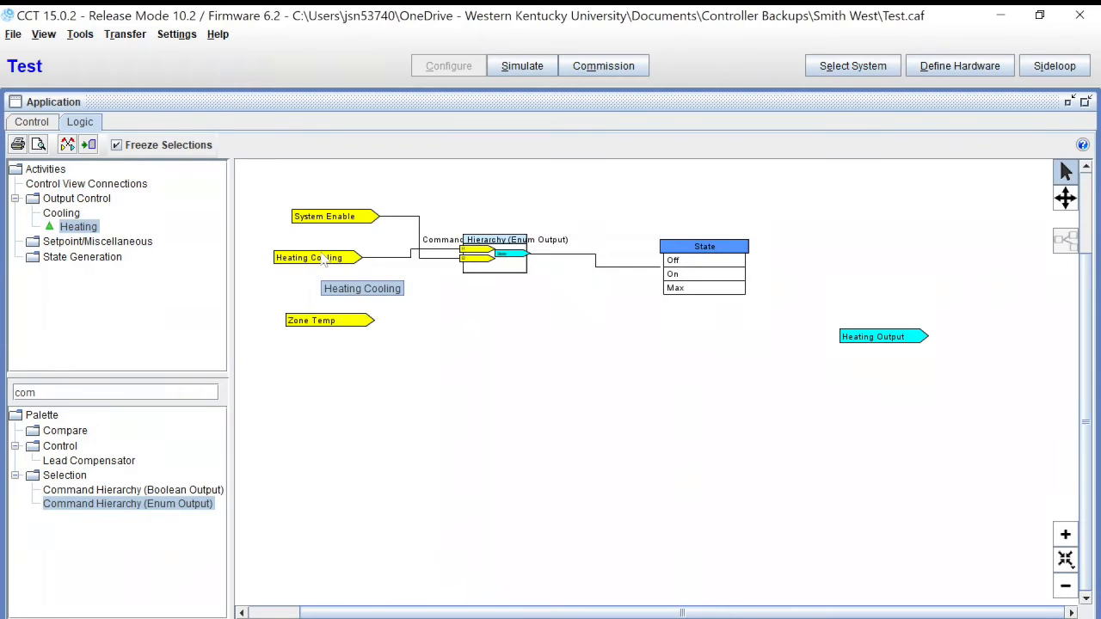
pyautogui.moveTo(323, 262); pyautogui.dragTo(334, 178)
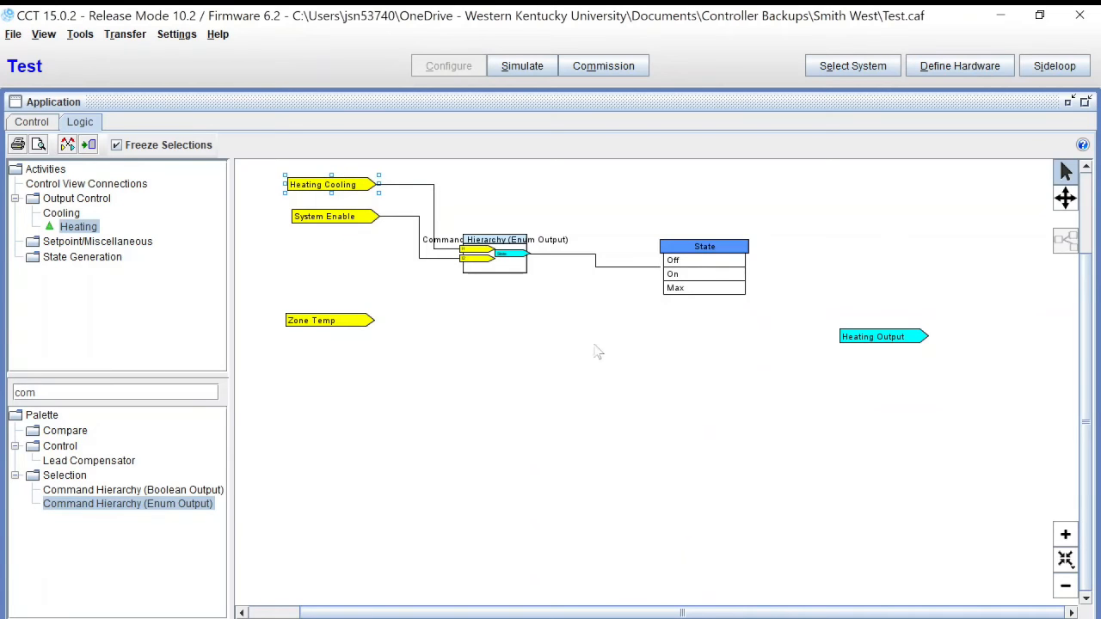
# Step: Edit the Command Hierarchy details and set I2 to False in the first row of the state table
pyautogui.doubleClick(491, 243)
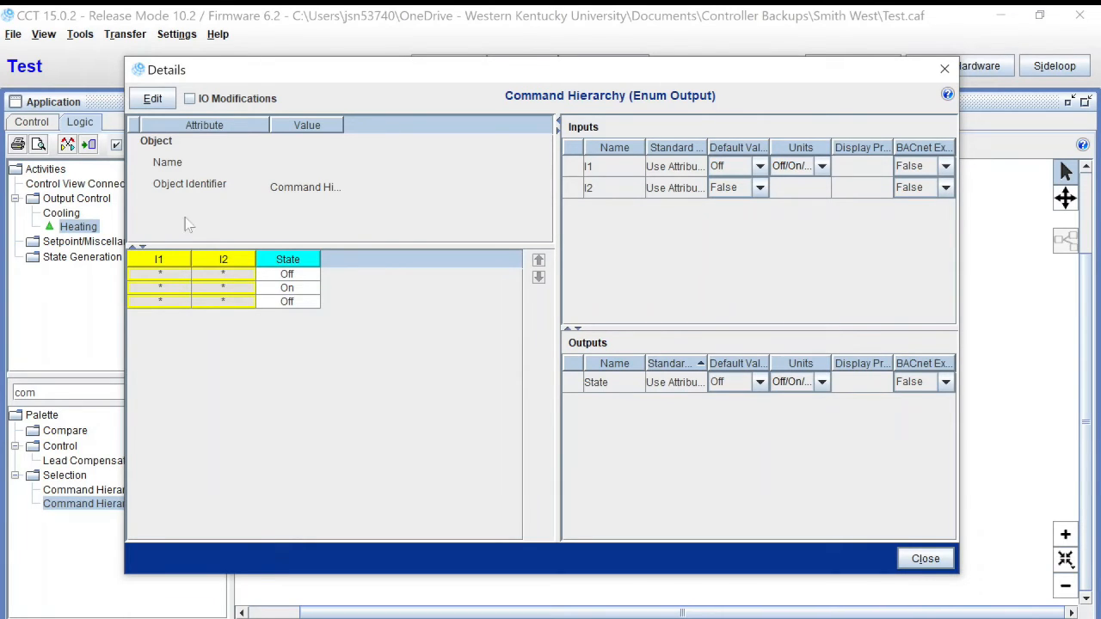
pyautogui.click(151, 99)
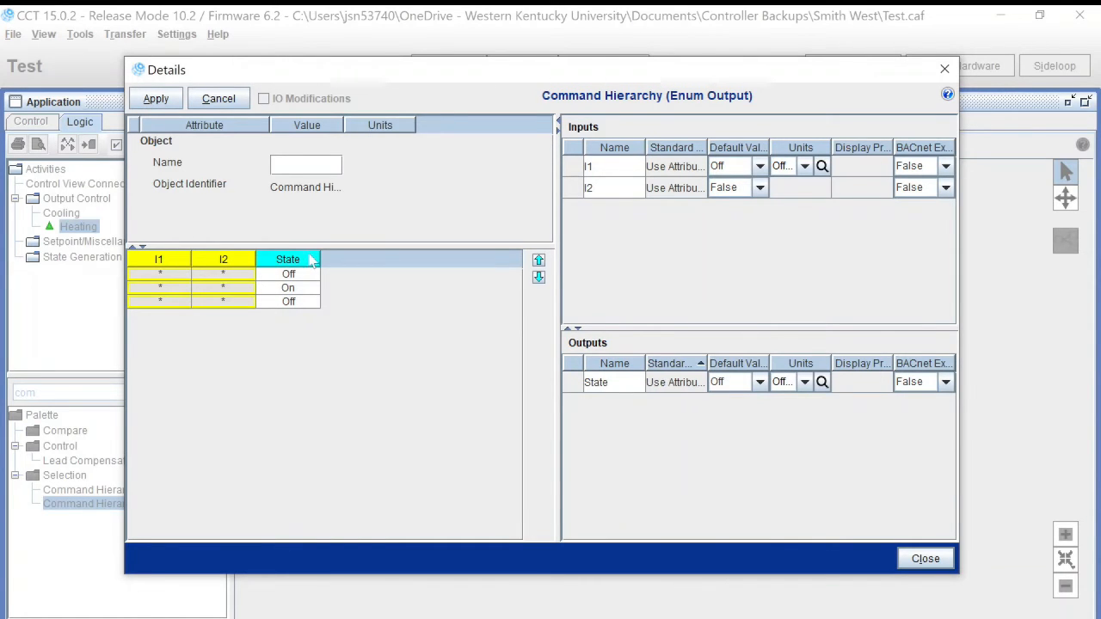
pyautogui.click(221, 274)
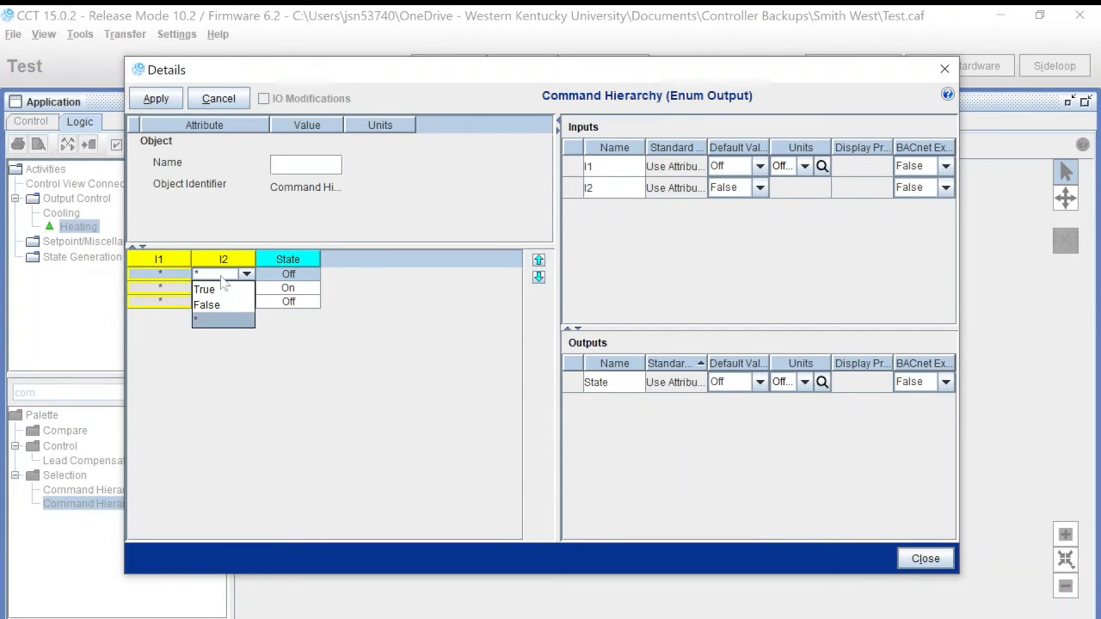
pyautogui.click(208, 305)
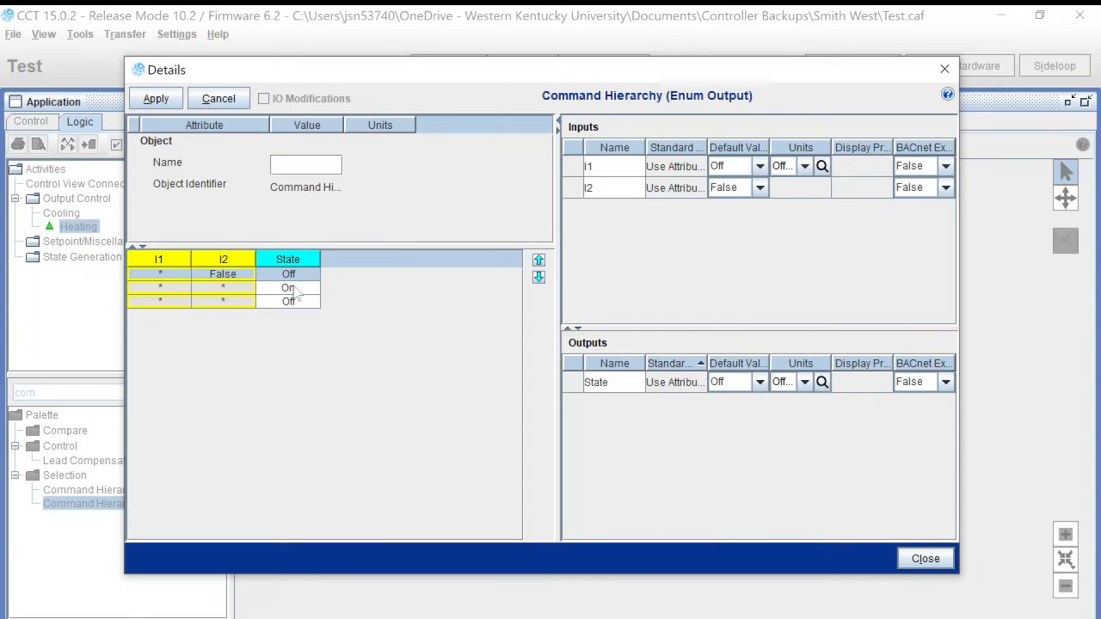
# Step: In the state table's On row, set I2 to True and I1 to On
pyautogui.click(230, 291)
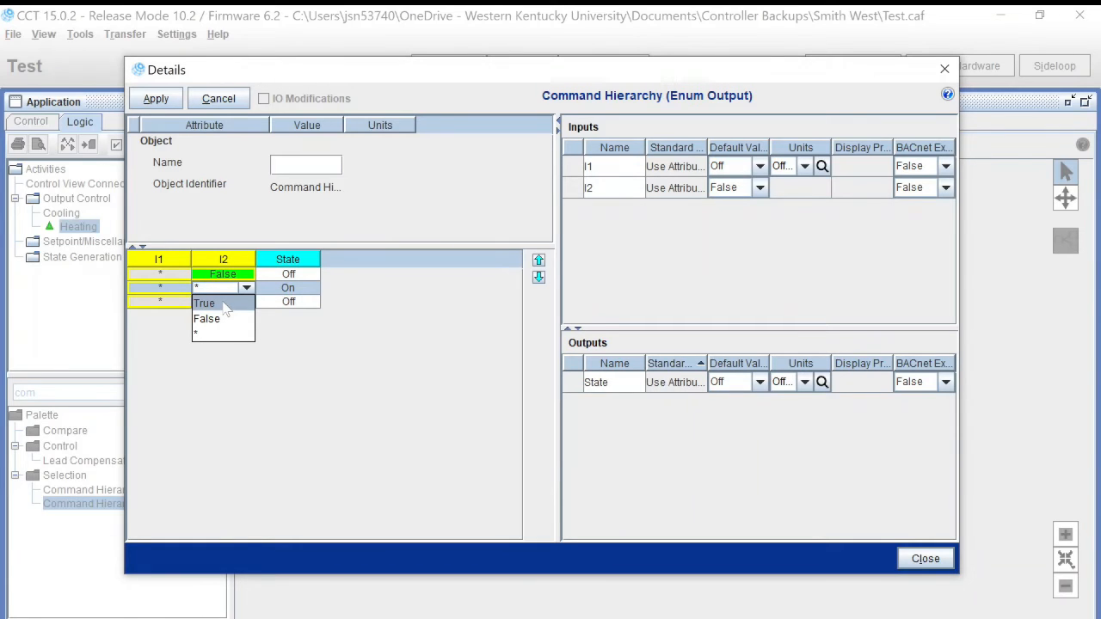
pyautogui.click(206, 304)
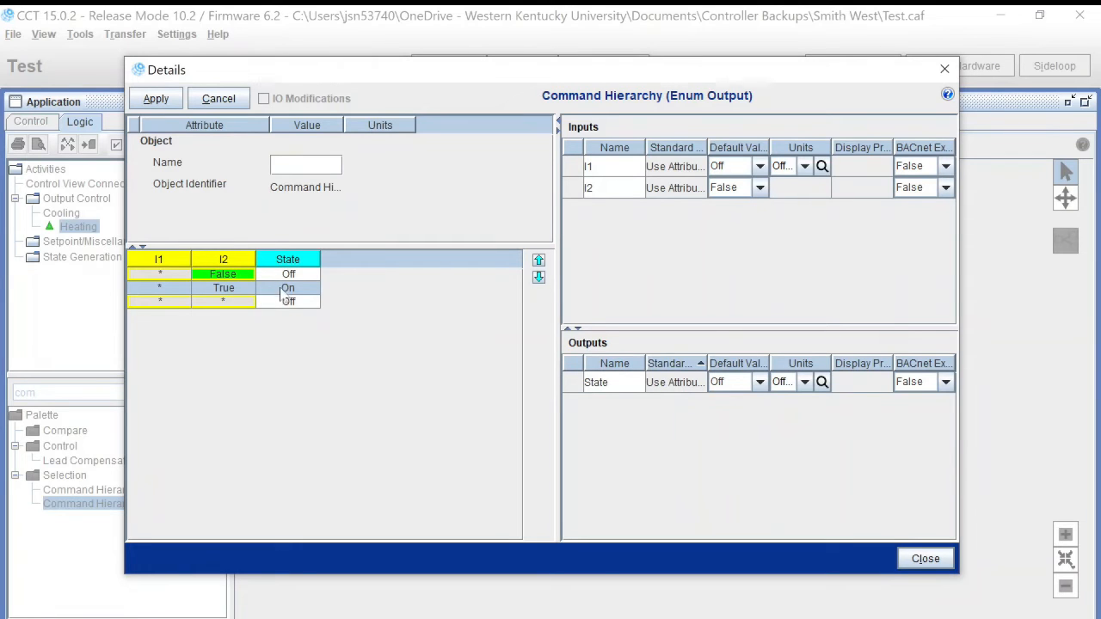
pyautogui.click(163, 290)
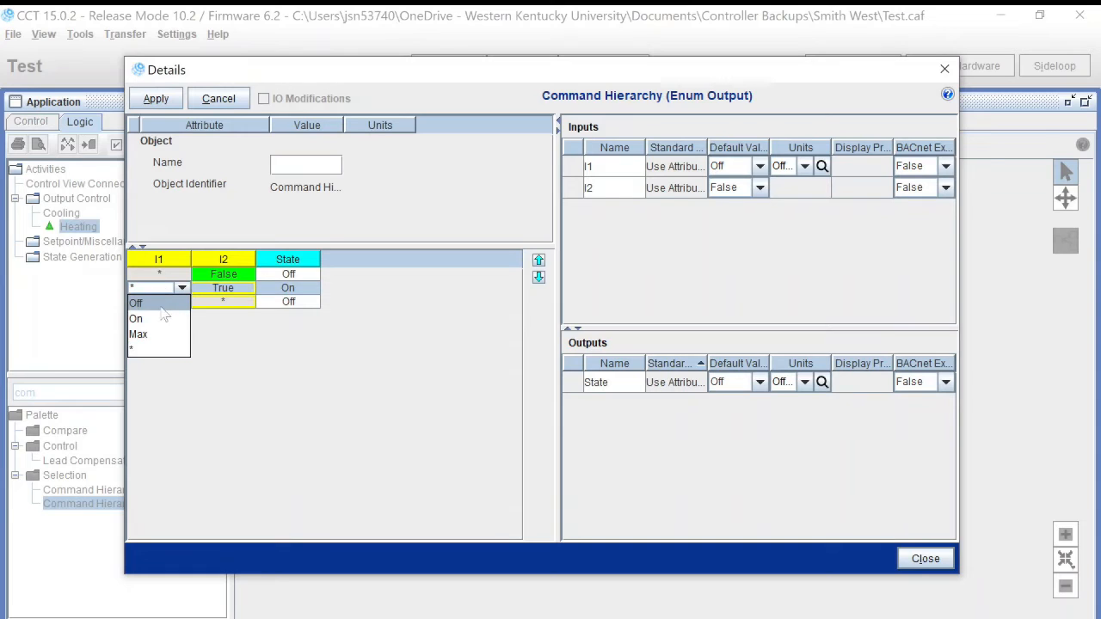
pyautogui.click(161, 319)
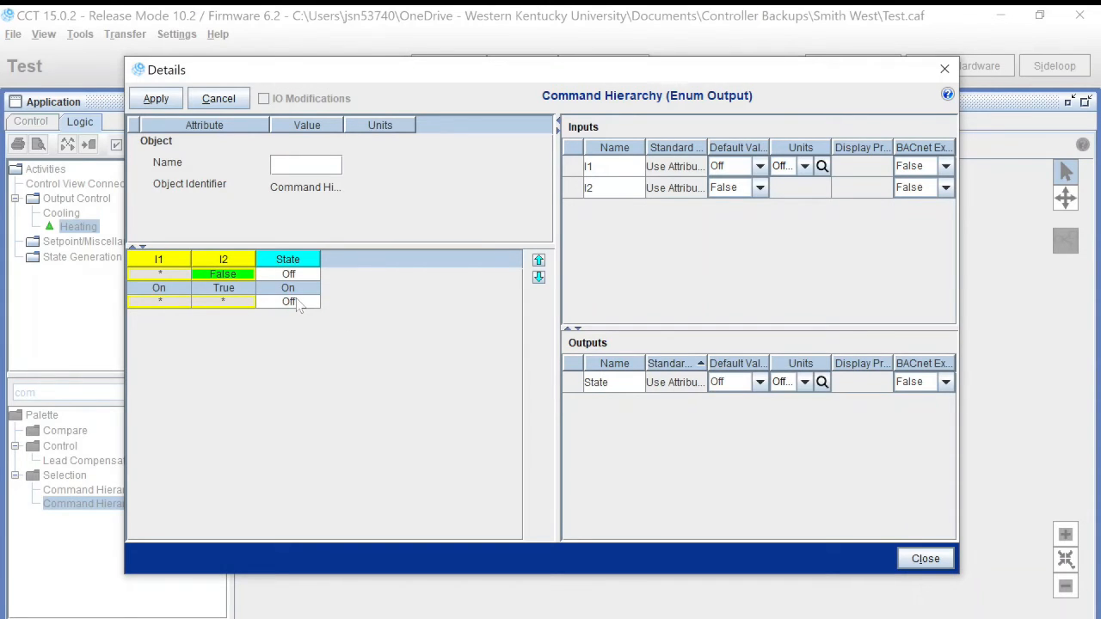
# Step: In the third row of the state table, set I2 to True and I1 to Off
pyautogui.click(226, 307)
pyautogui.click(219, 315)
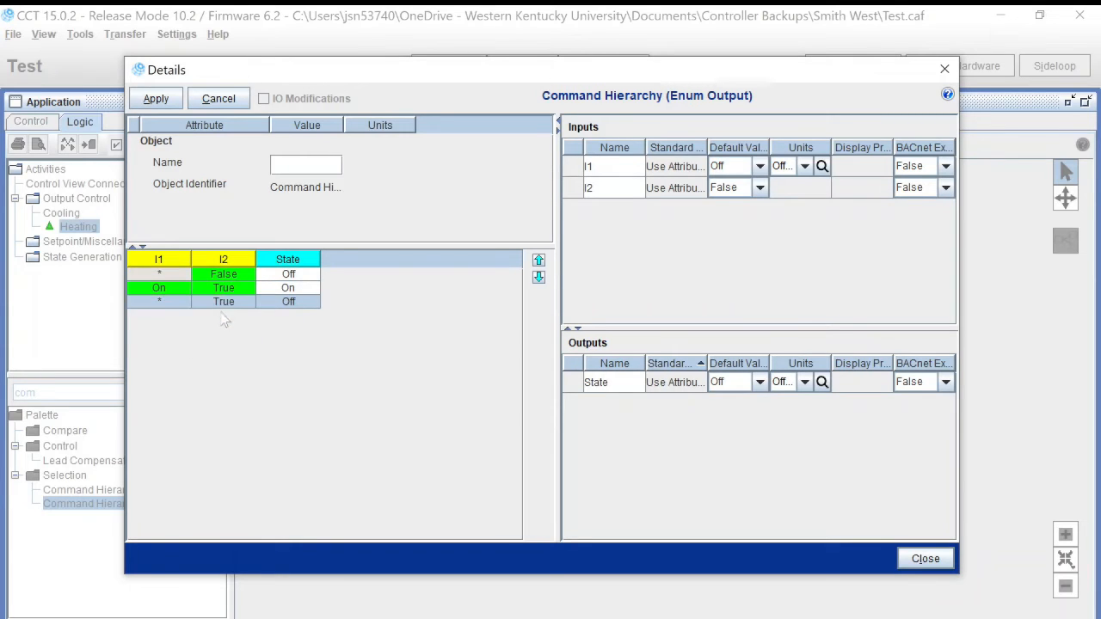
pyautogui.click(164, 303)
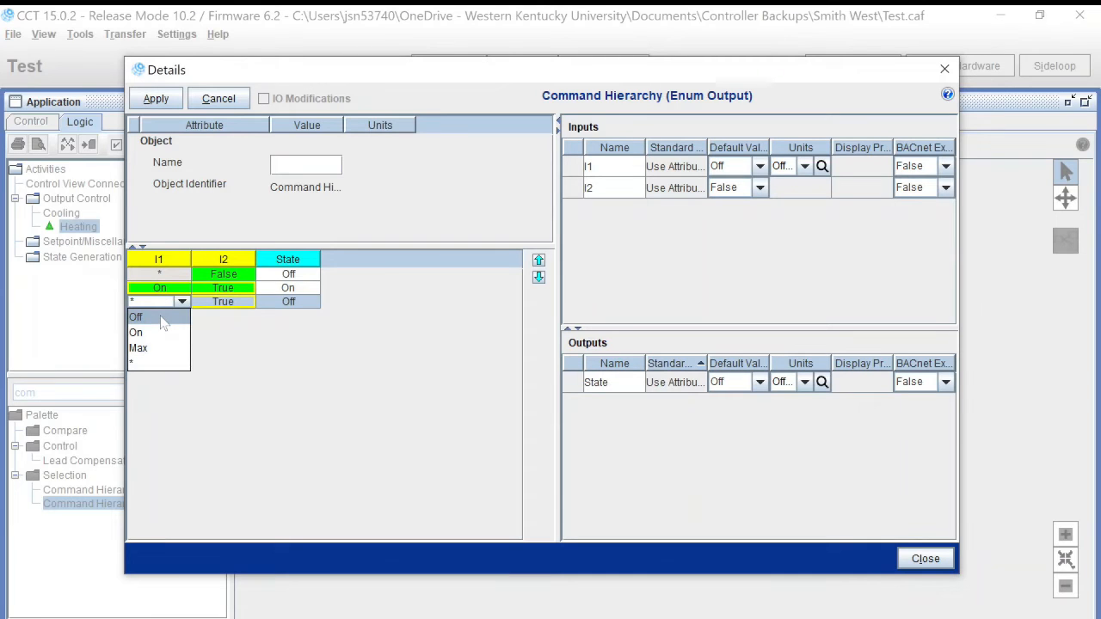
pyautogui.click(164, 318)
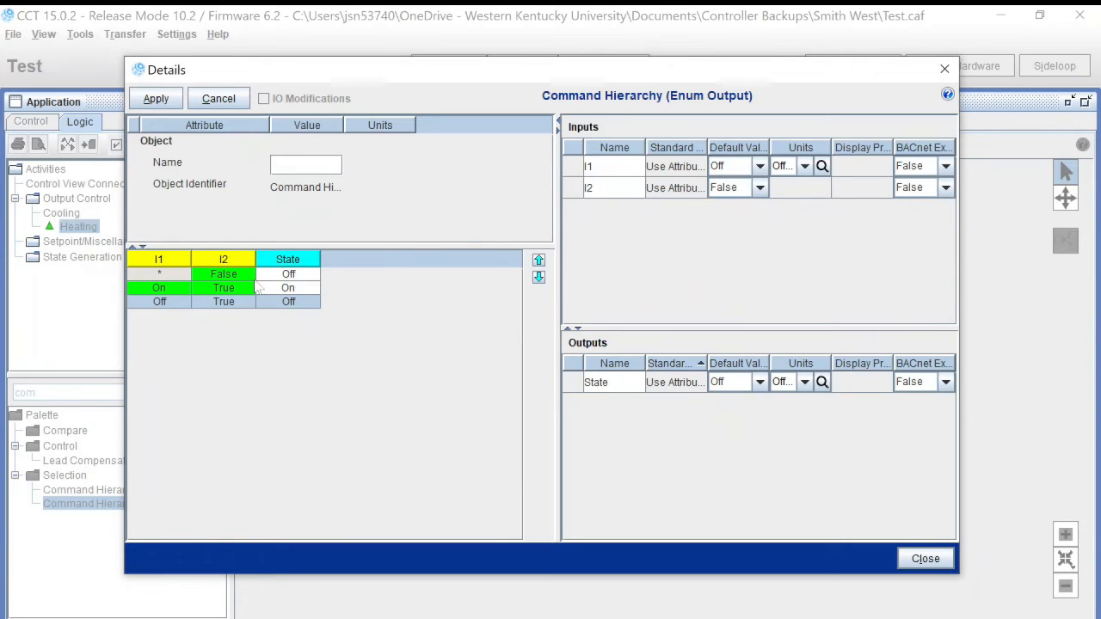
# Step: Insert a fourth row below the third row of the Command Hierarchy state table
pyautogui.rightClick(290, 276)
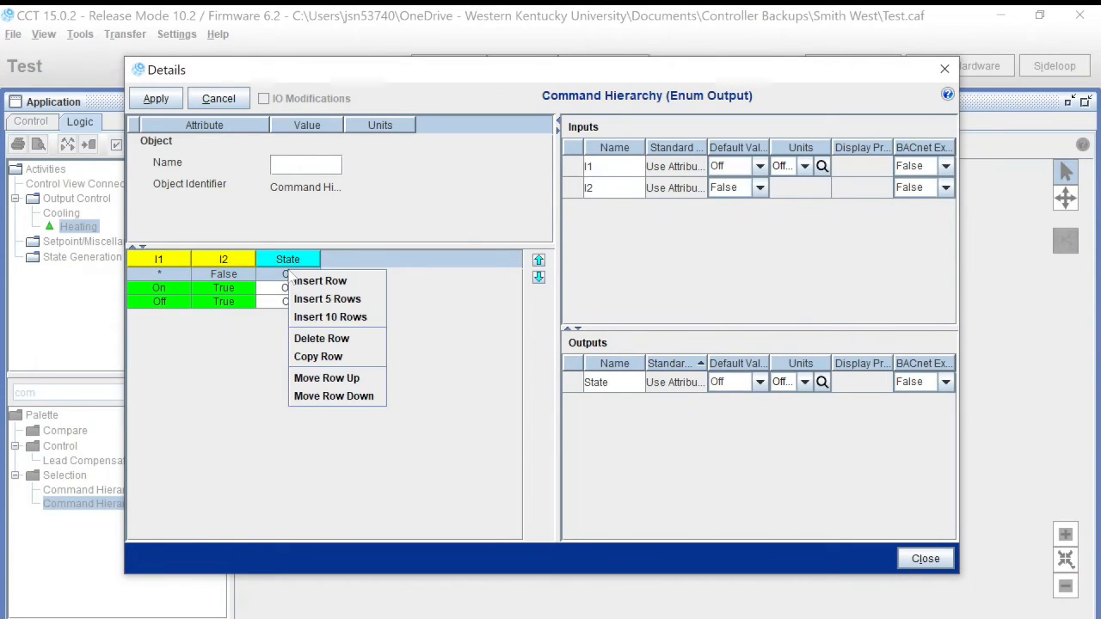
pyautogui.click(255, 317)
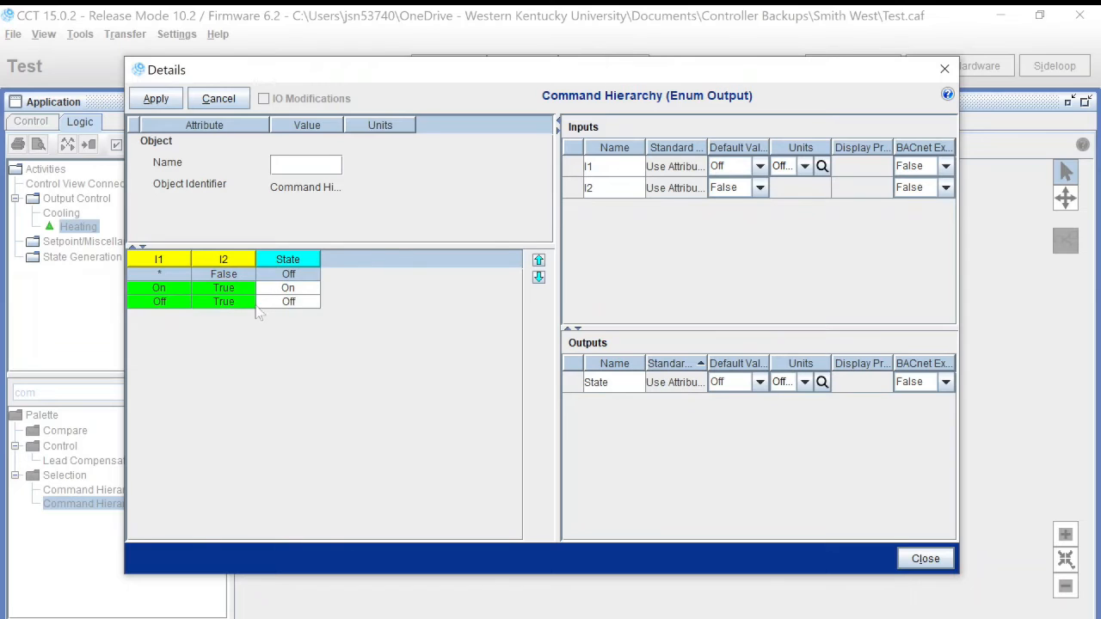
pyautogui.click(266, 301)
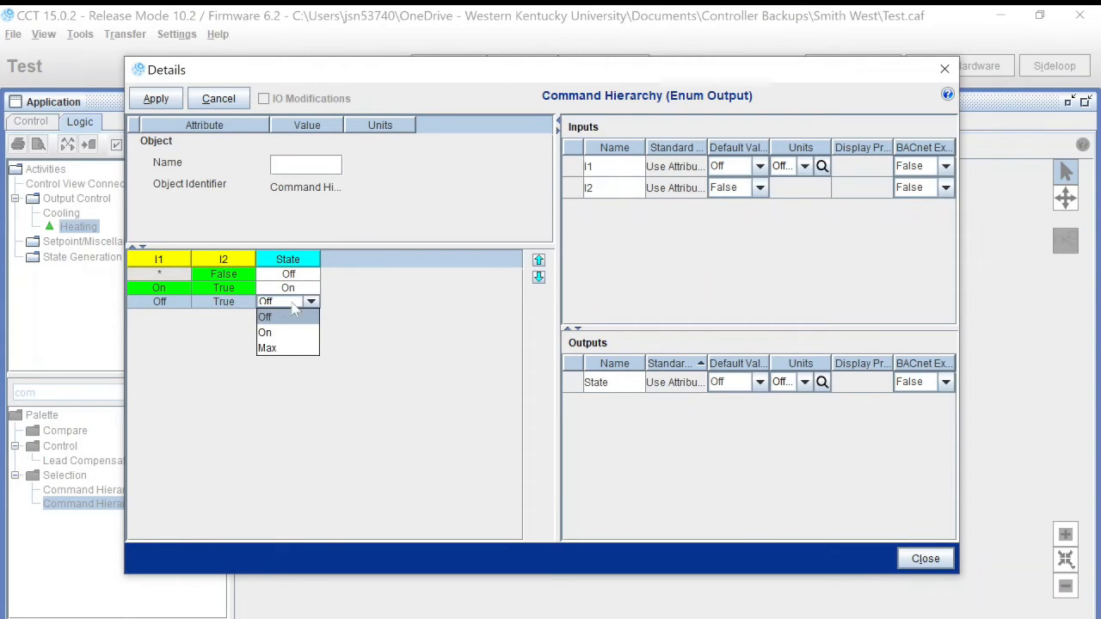
pyautogui.click(333, 308)
pyautogui.rightClick(315, 313)
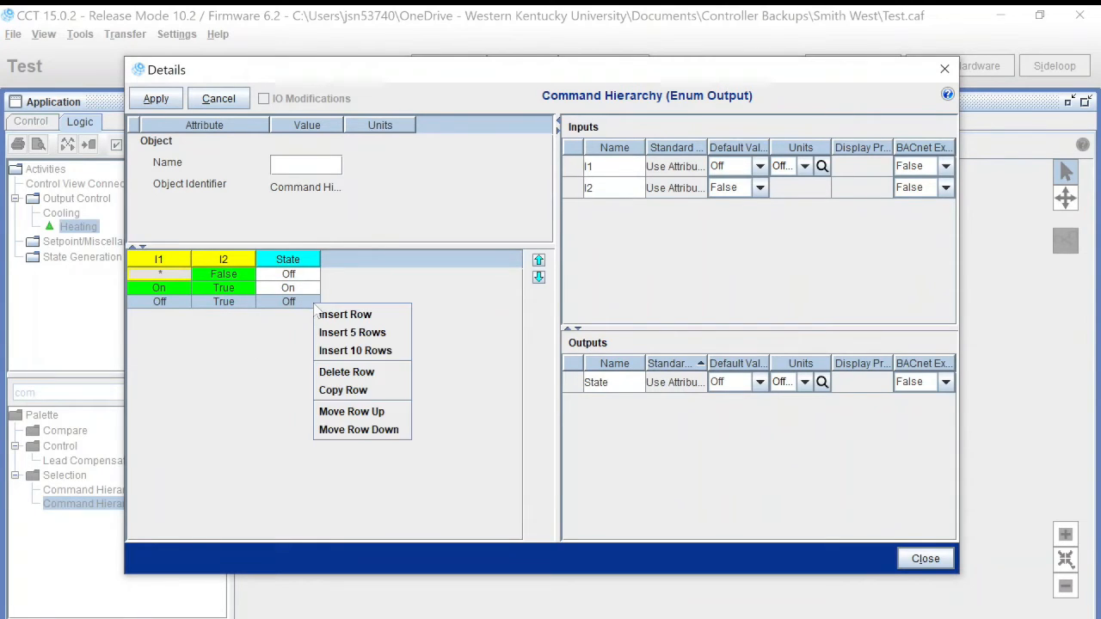
pyautogui.click(340, 318)
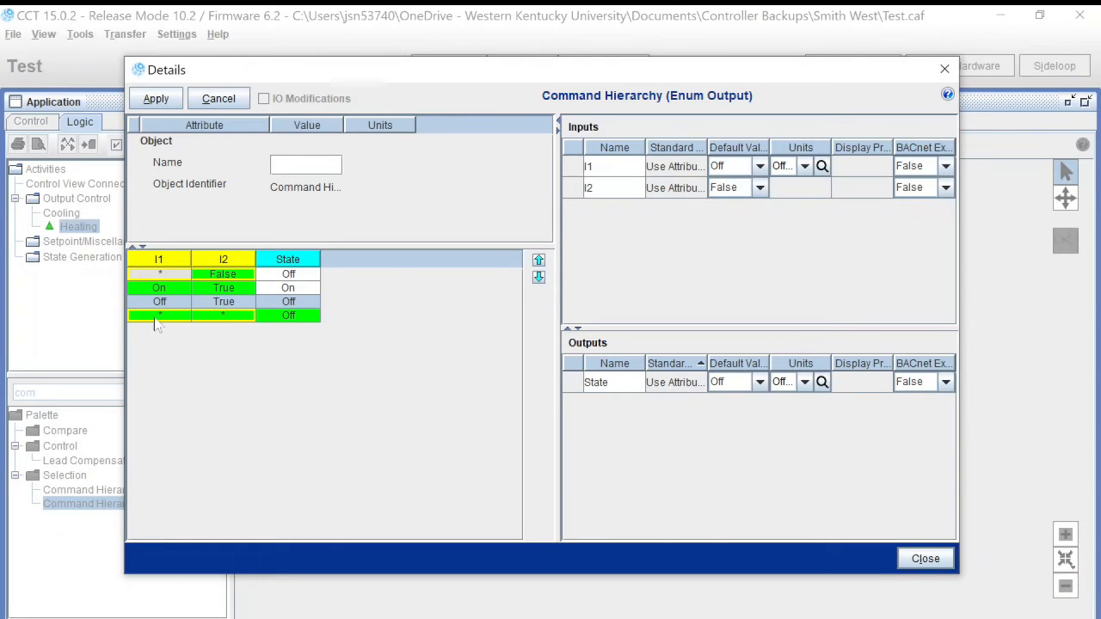
# Step: In the fourth row of the state table, set I2 to True, I1 to Max and State to Max
pyautogui.click(225, 317)
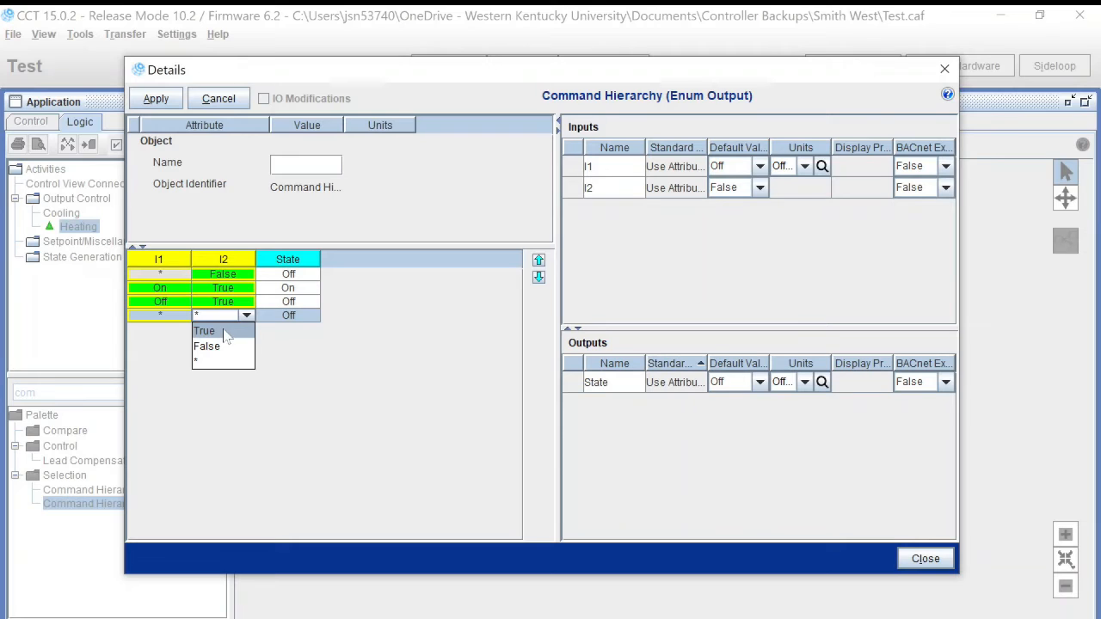
pyautogui.click(226, 332)
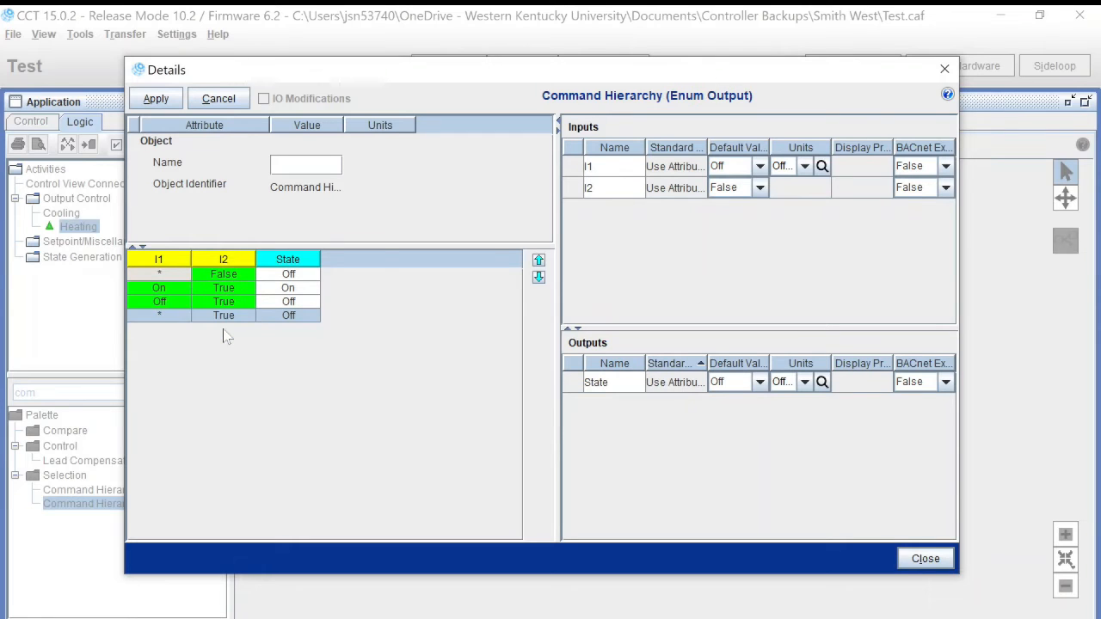
pyautogui.click(164, 316)
pyautogui.click(285, 317)
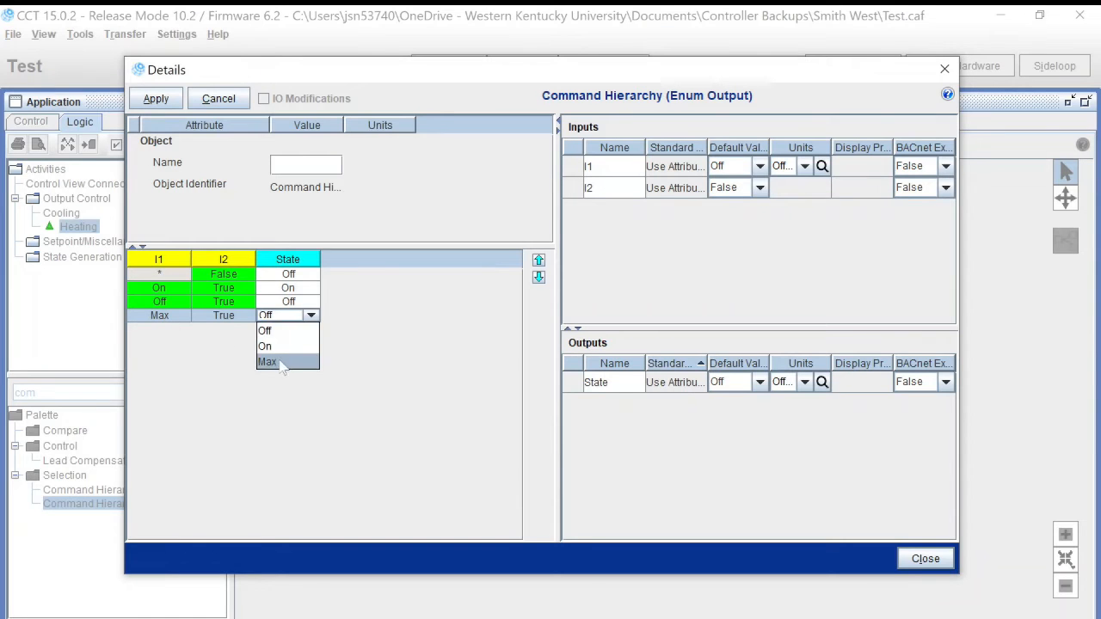
pyautogui.click(279, 363)
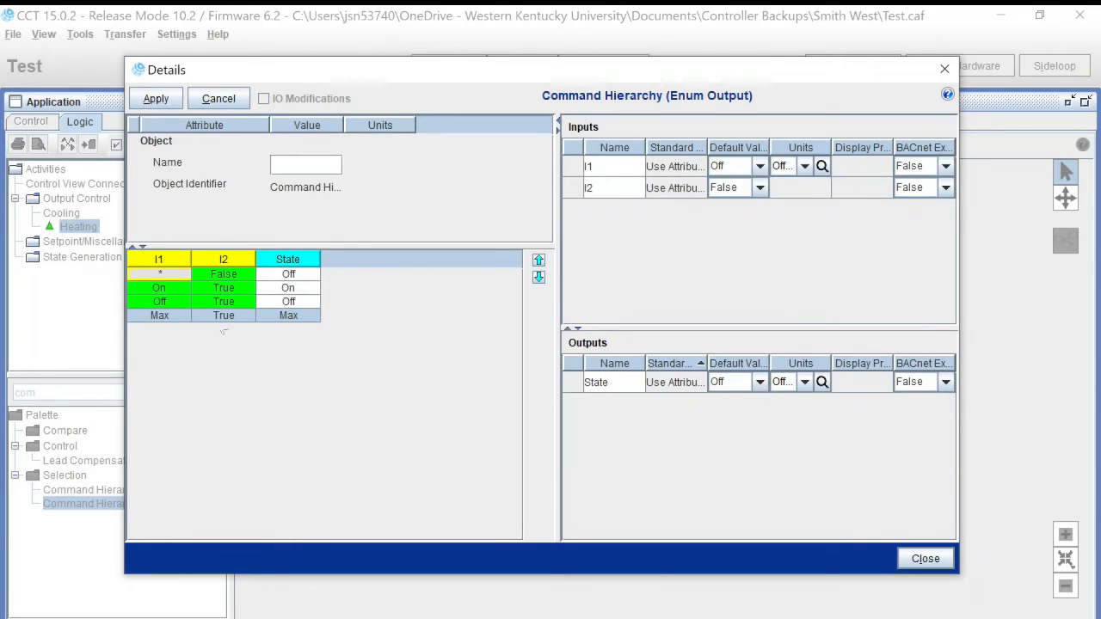
# Step: Insert a fifth row in the state table with I1 set to Max, State to Max and I2 to True
pyautogui.rightClick(312, 325)
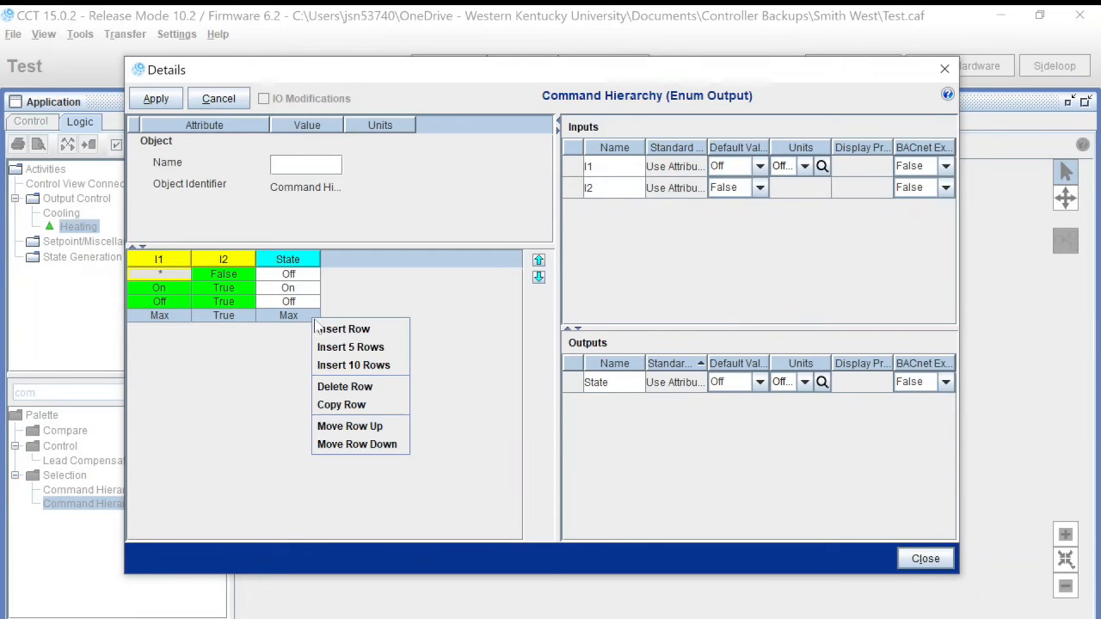
pyautogui.click(320, 329)
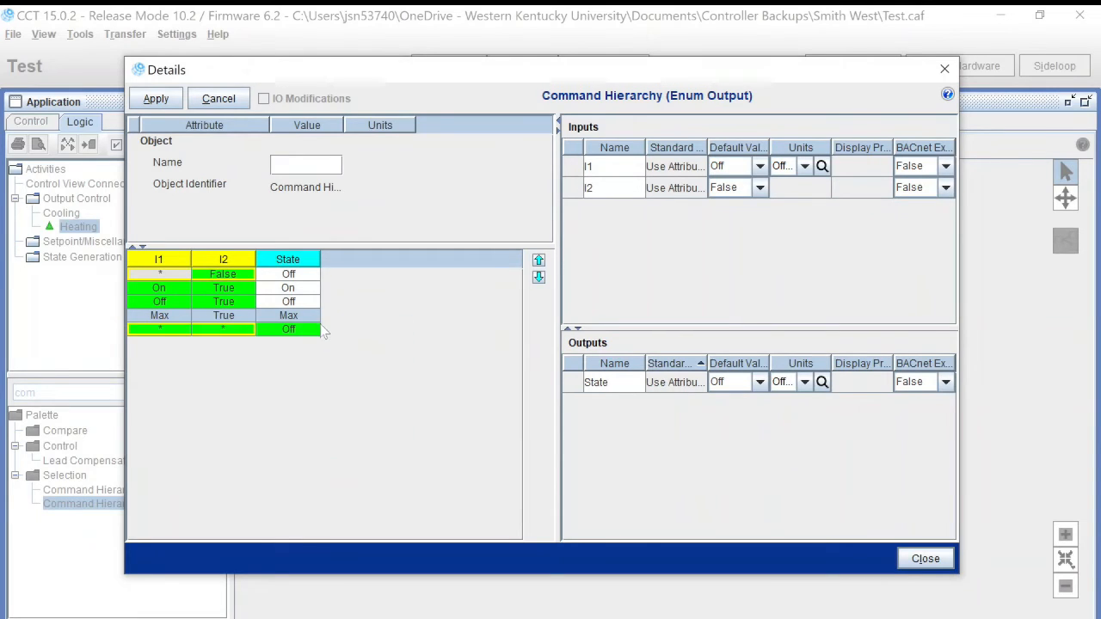
pyautogui.click(161, 334)
pyautogui.click(151, 377)
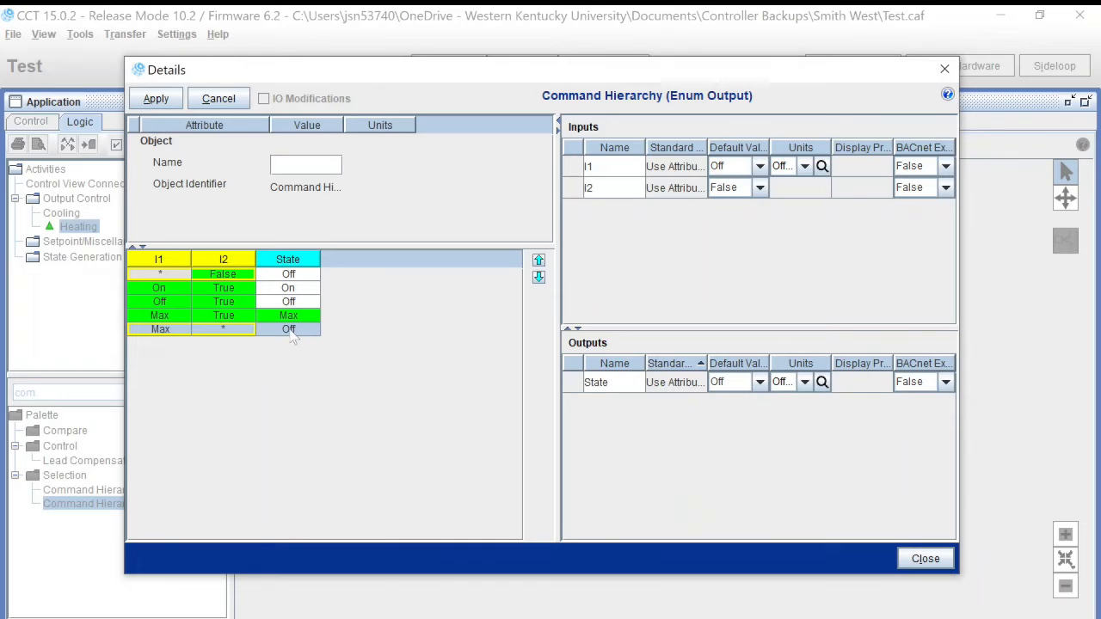
pyautogui.click(291, 332)
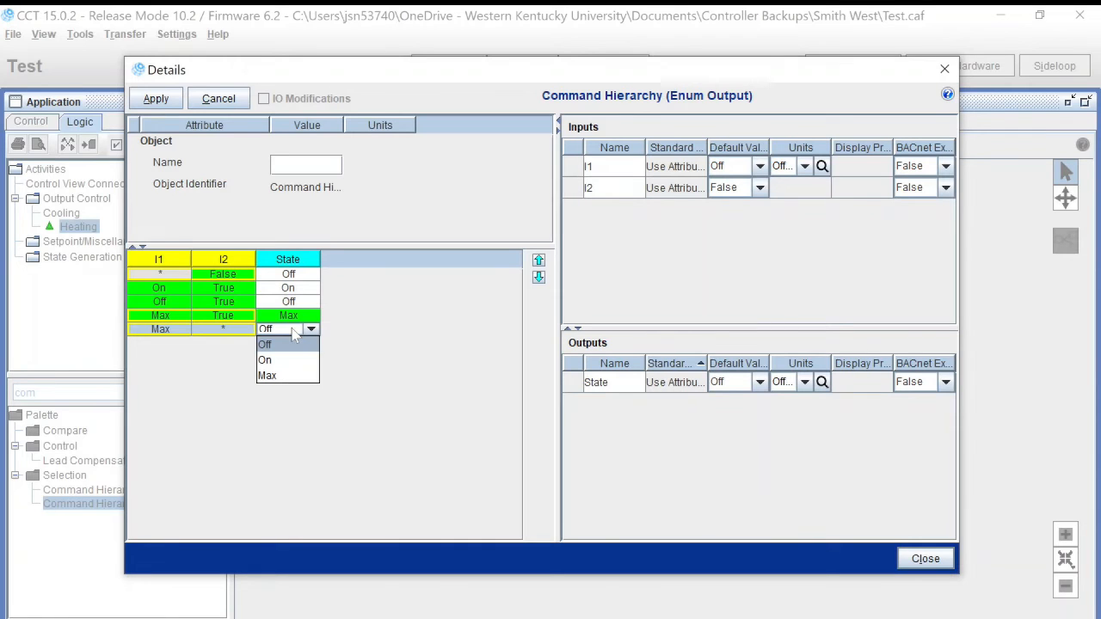
pyautogui.click(281, 377)
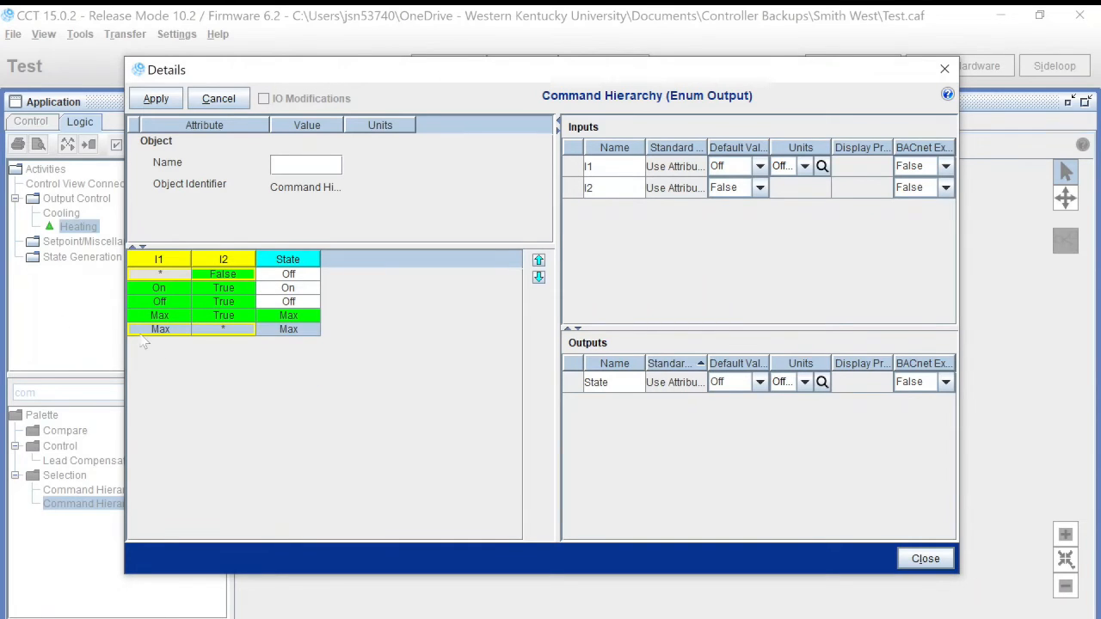
pyautogui.click(222, 333)
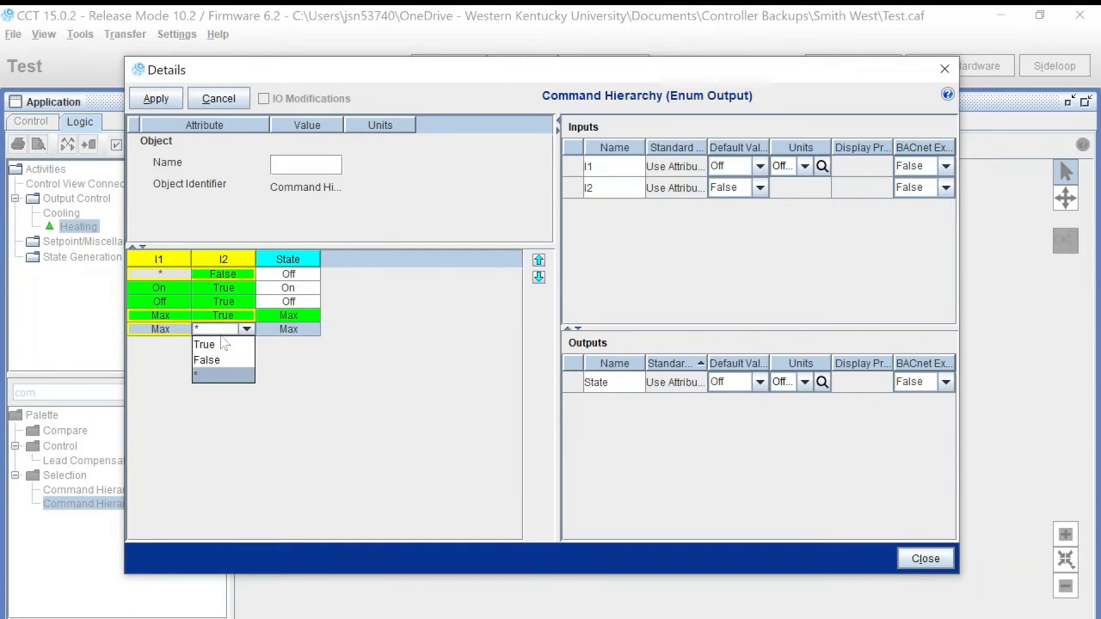
pyautogui.click(216, 341)
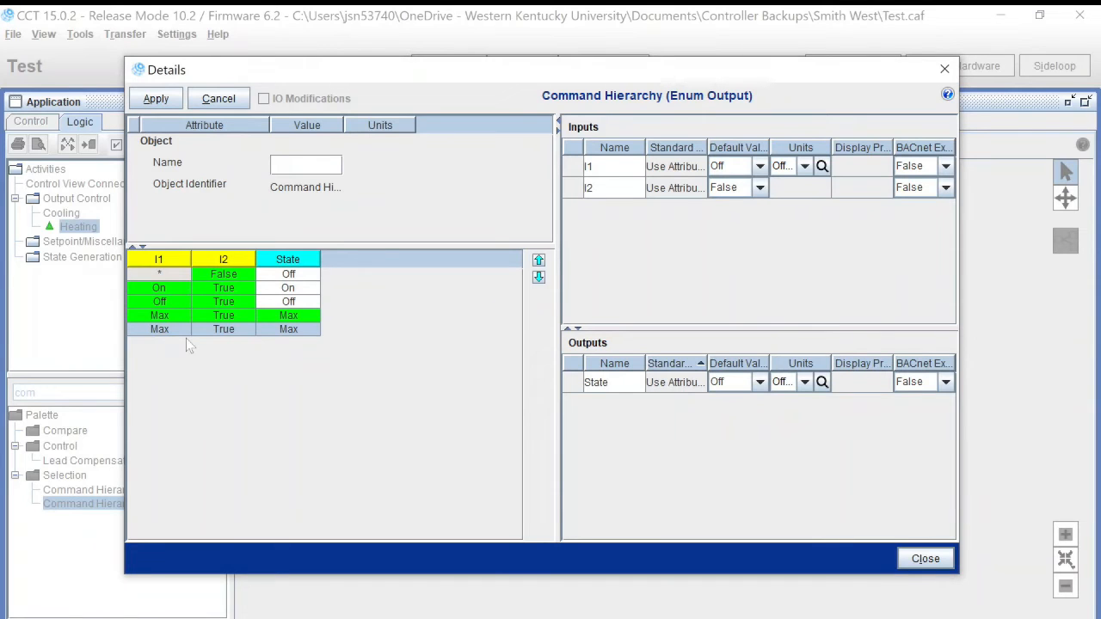
# Step: Move the selected Max row up to the first position of the state table
pyautogui.click(540, 261)
pyautogui.click(539, 261)
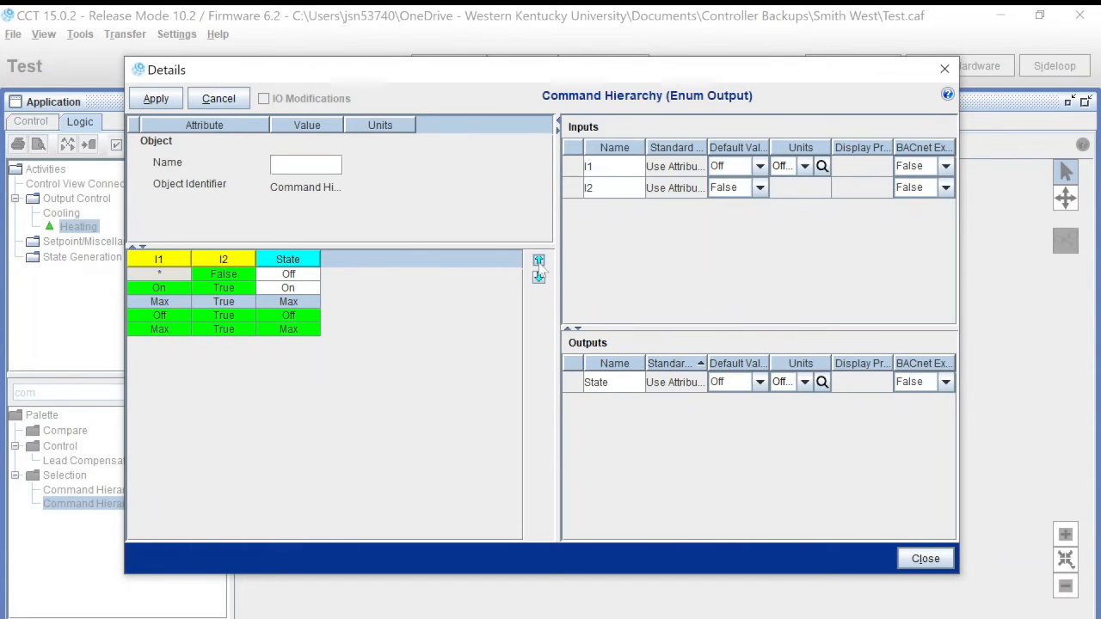
pyautogui.click(539, 262)
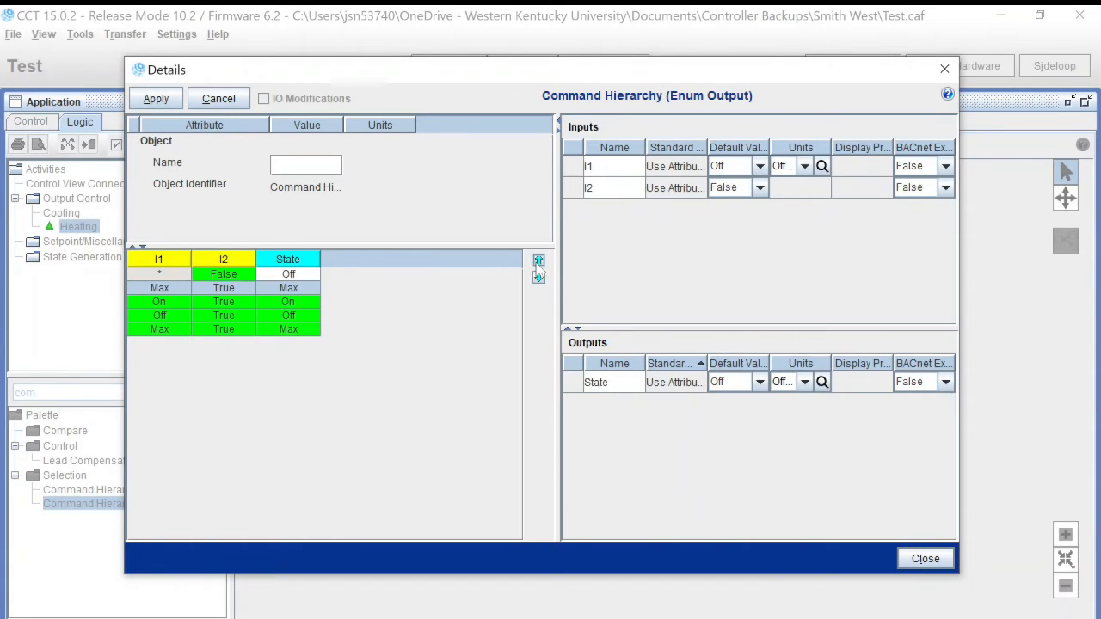
pyautogui.click(539, 262)
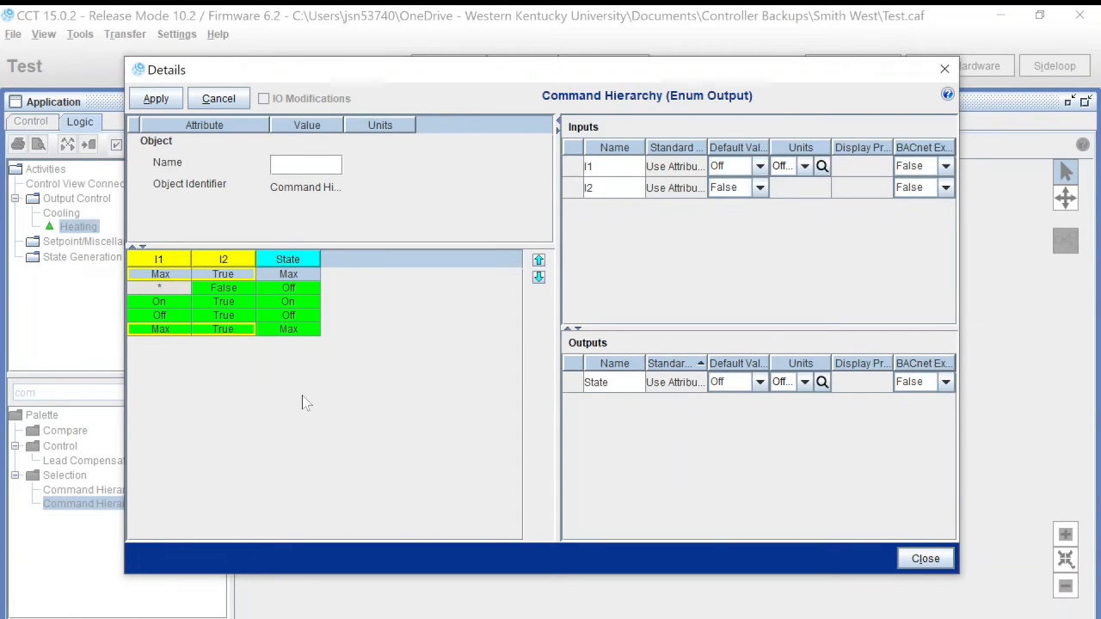
# Step: Set I2 to False in the first Max row, apply the Command Hierarchy changes and close its details
pyautogui.click(233, 277)
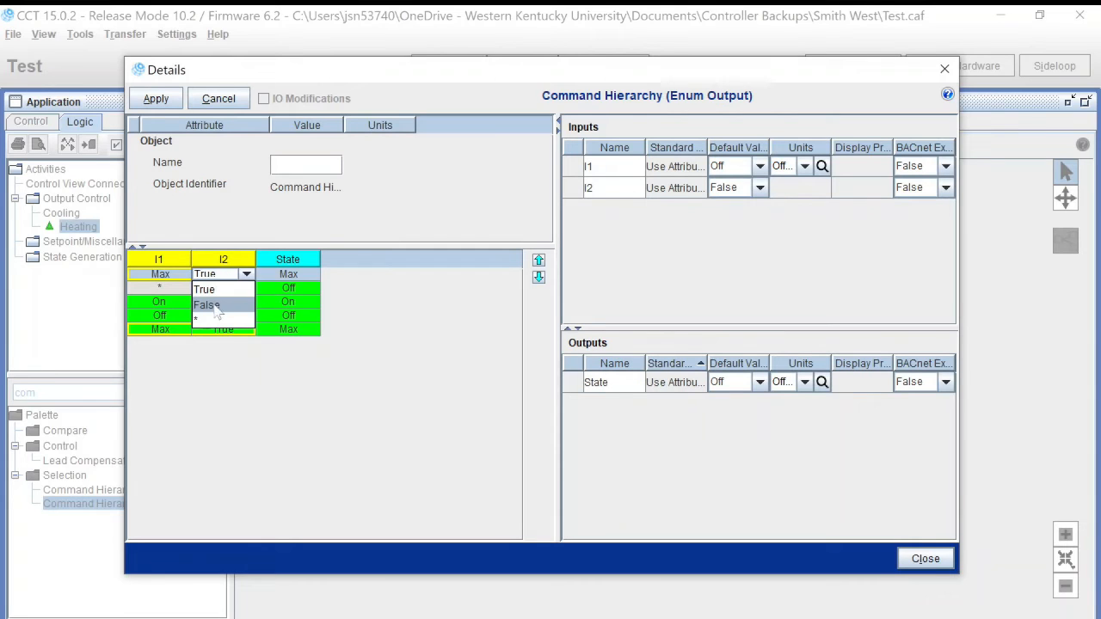
pyautogui.click(218, 311)
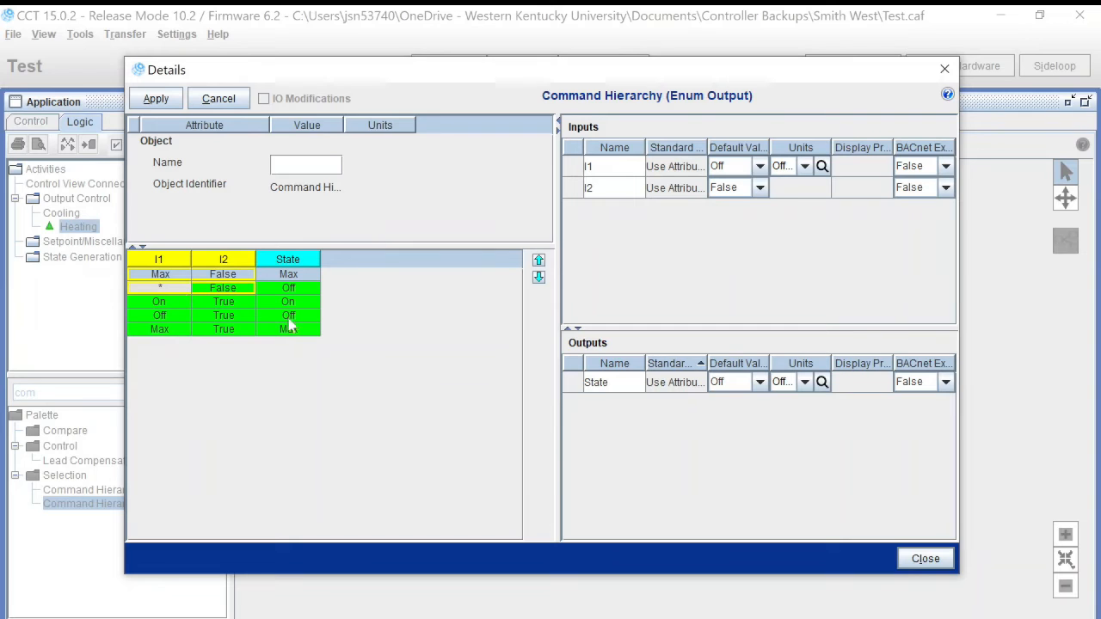
pyautogui.click(154, 100)
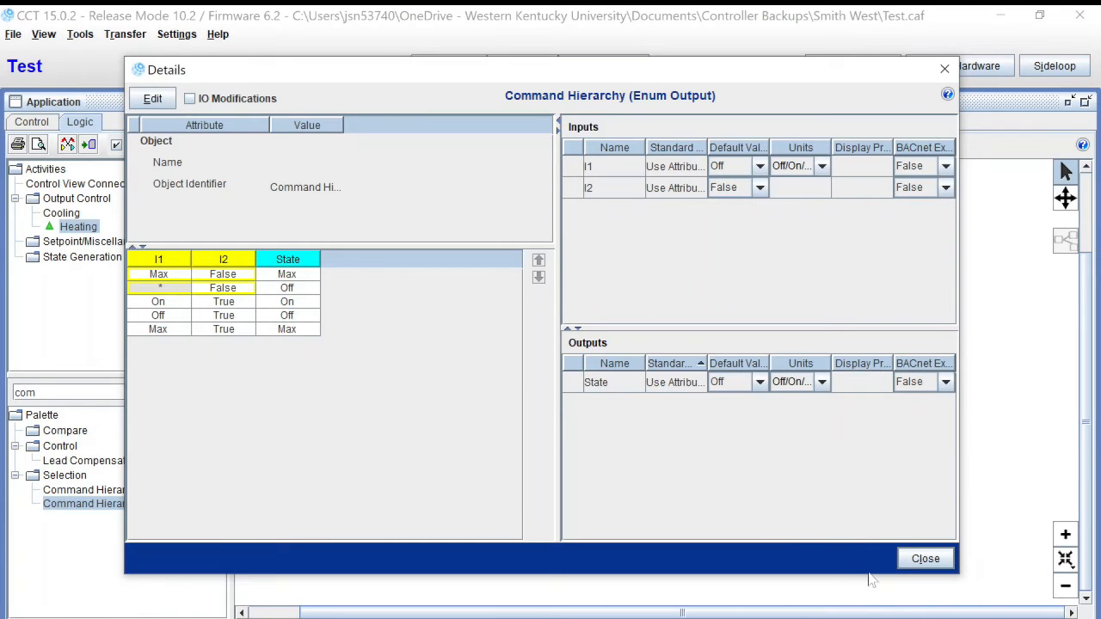
pyautogui.click(917, 564)
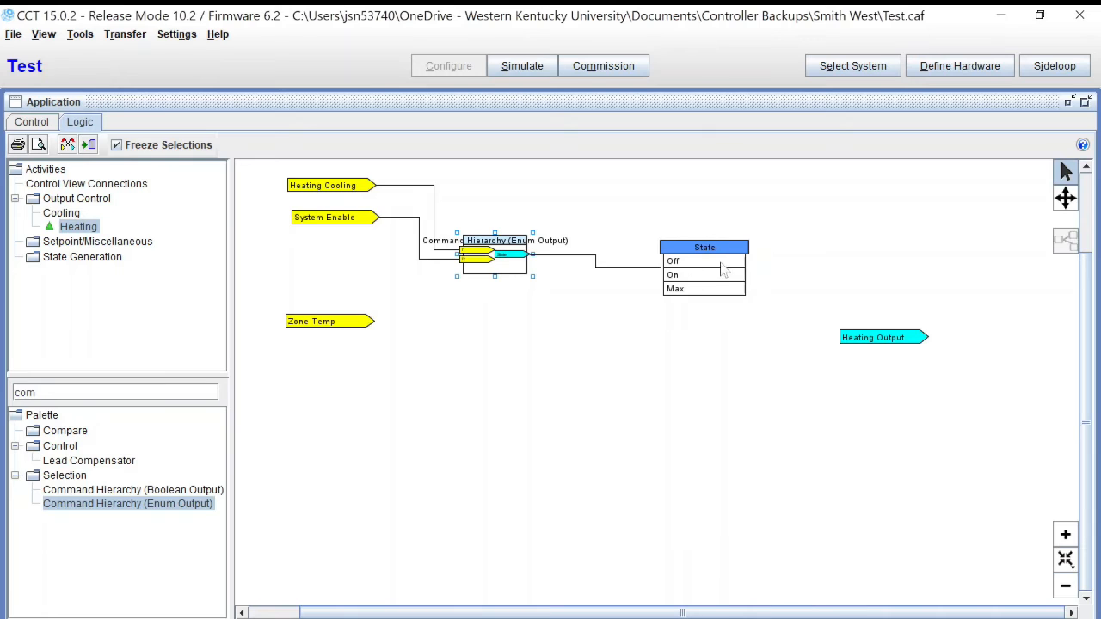
# Step: Switch the State block to Off and shift the Heating Output block slightly away from it
pyautogui.moveTo(695, 266)
pyautogui.click(685, 274)
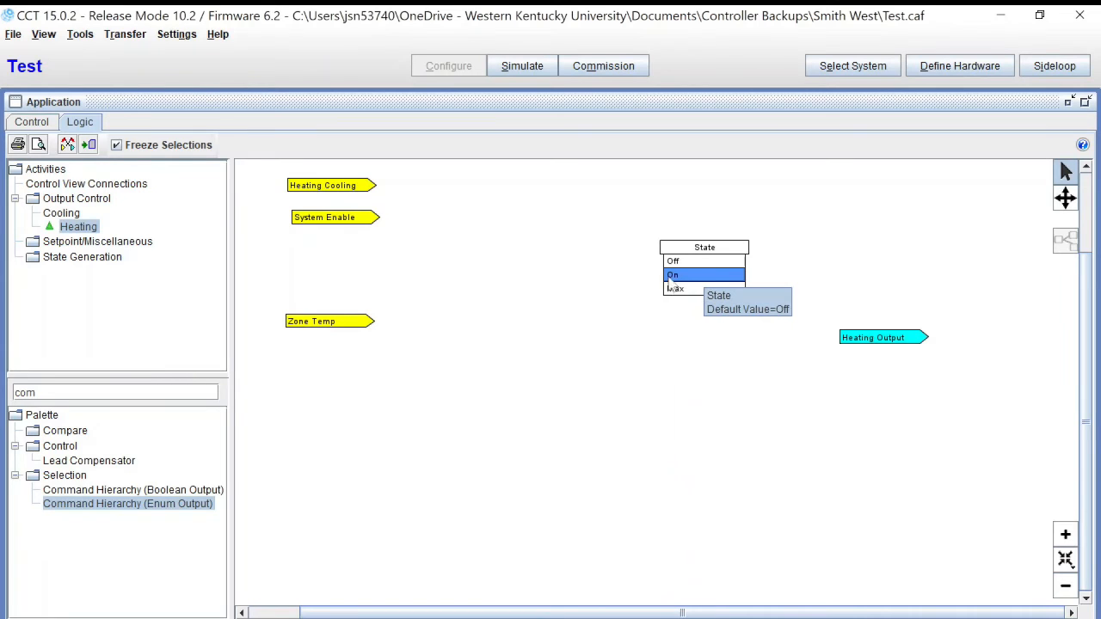
pyautogui.click(705, 268)
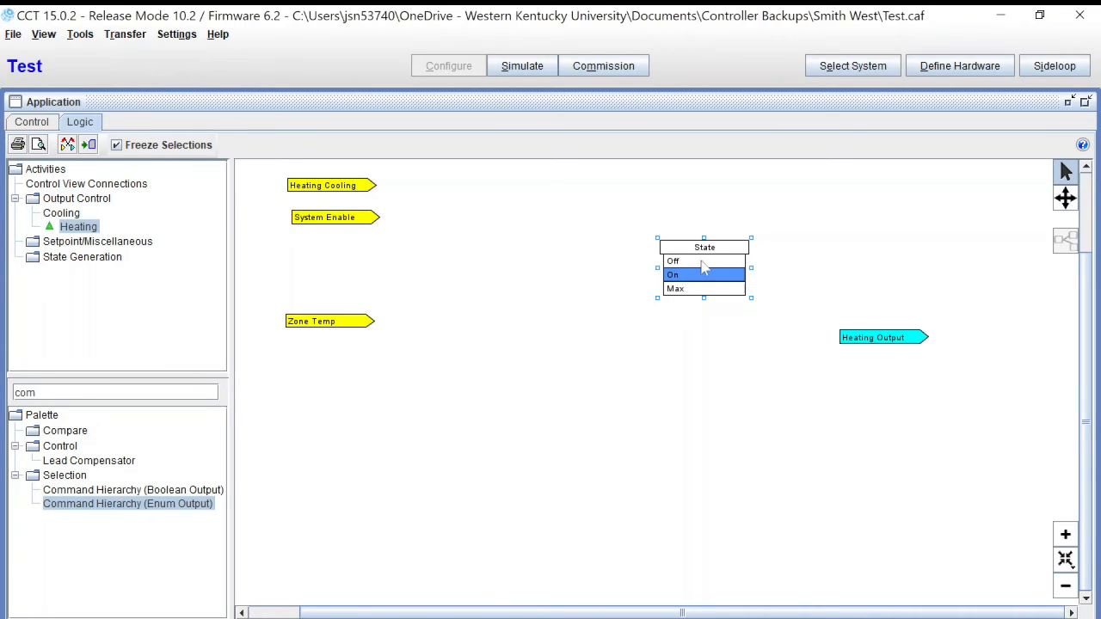
pyautogui.click(704, 262)
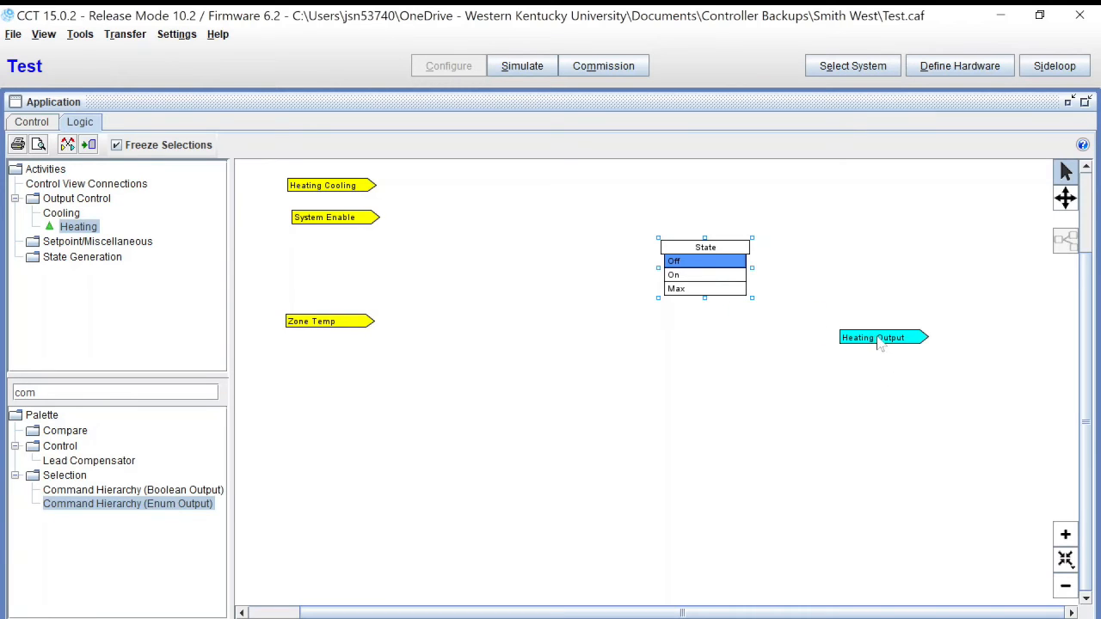
pyautogui.moveTo(898, 341)
pyautogui.mouseDown()
pyautogui.moveTo(915, 334)
pyautogui.moveTo(906, 331)
pyautogui.moveTo(910, 351)
pyautogui.mouseUp()
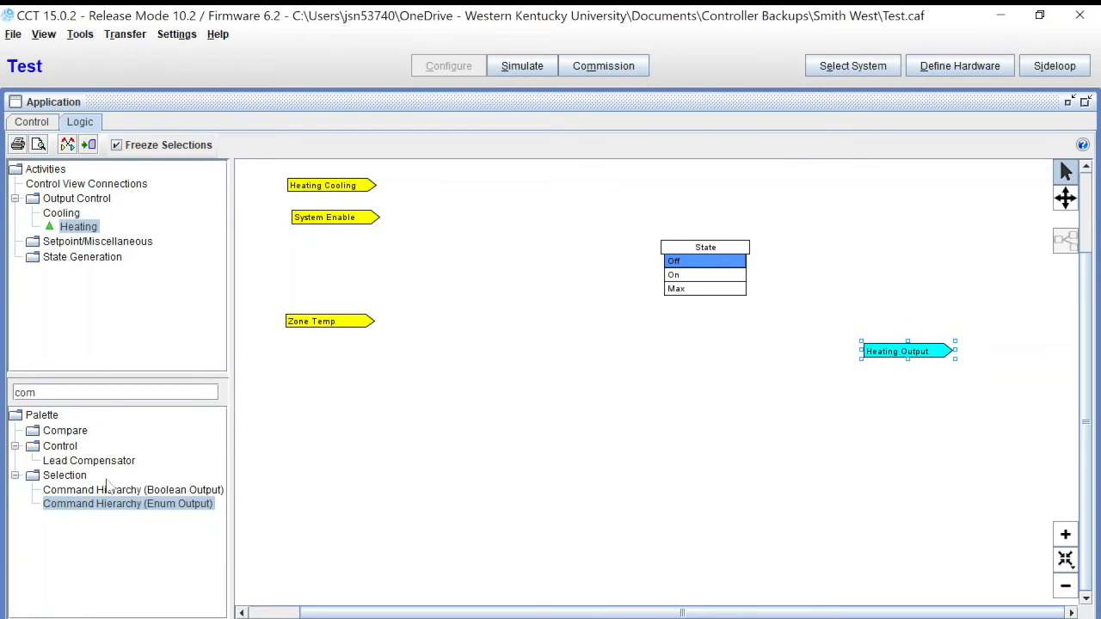
# Step: Clear the palette filter and look through the available logic blocks from Activity Inputs to Timing
pyautogui.doubleClick(28, 392)
pyautogui.press('BackSpace')
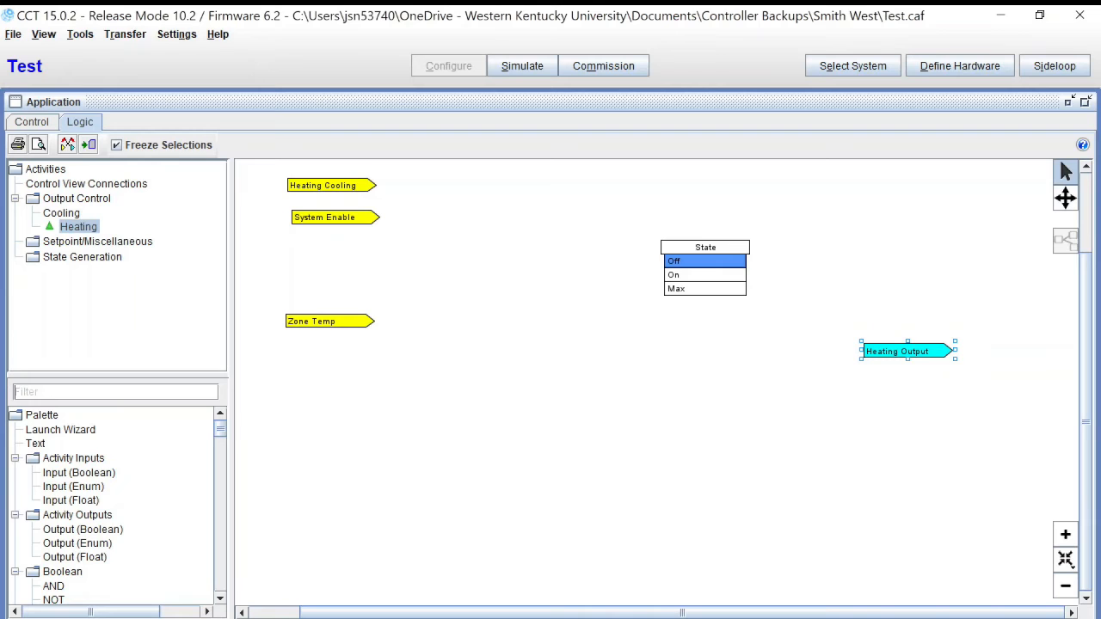
pyautogui.scroll(-3, 129, 499)
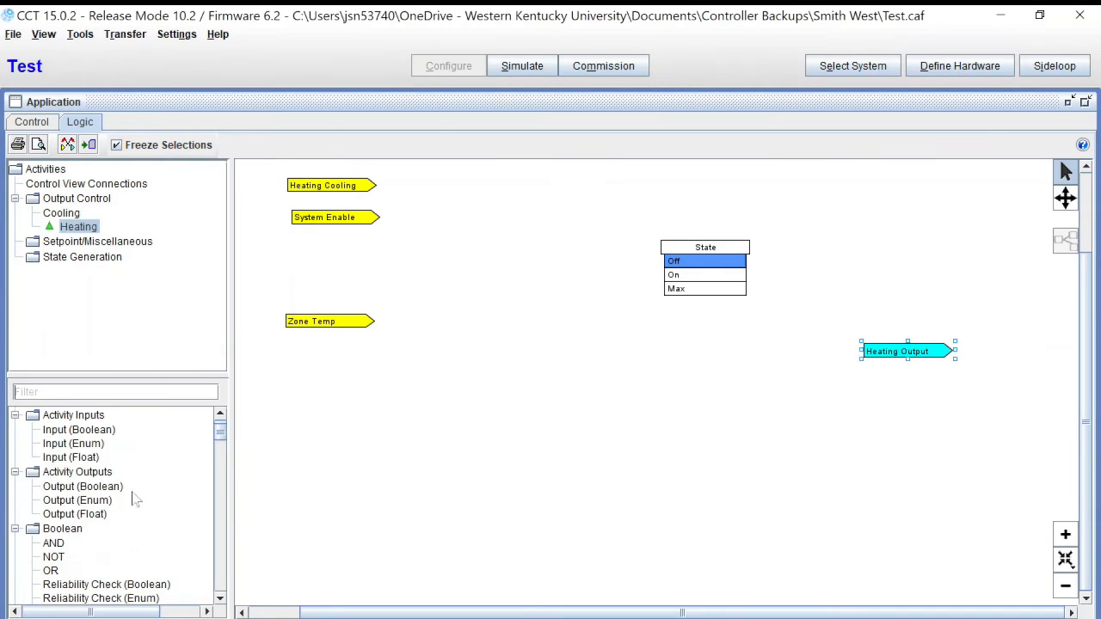
pyautogui.scroll(-10, 131, 499)
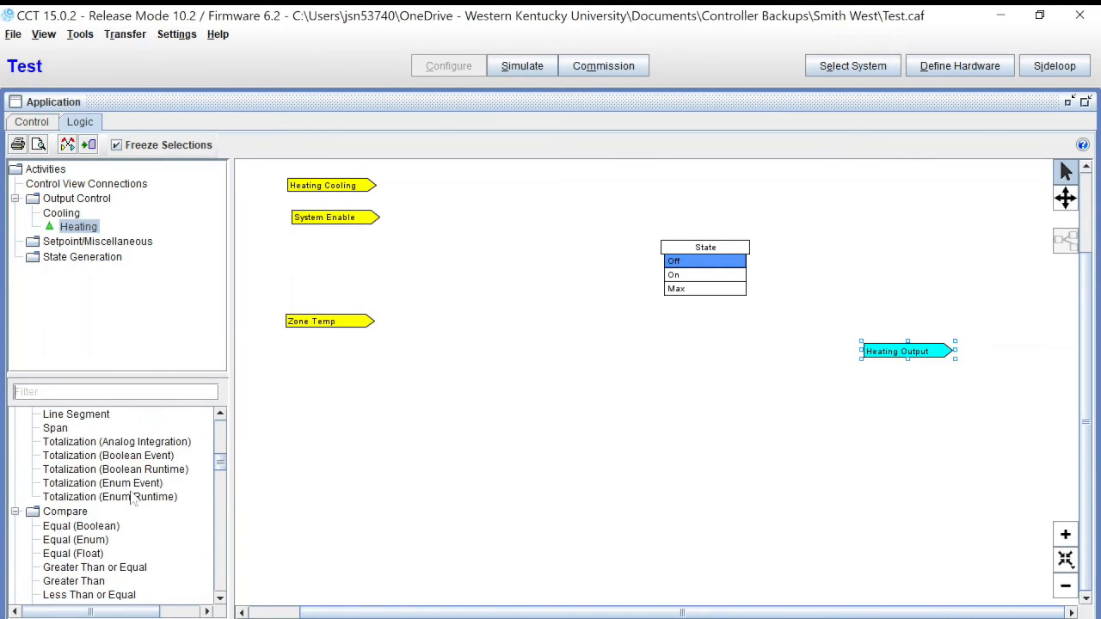
pyautogui.scroll(-4, 133, 499)
pyautogui.scroll(2, 134, 499)
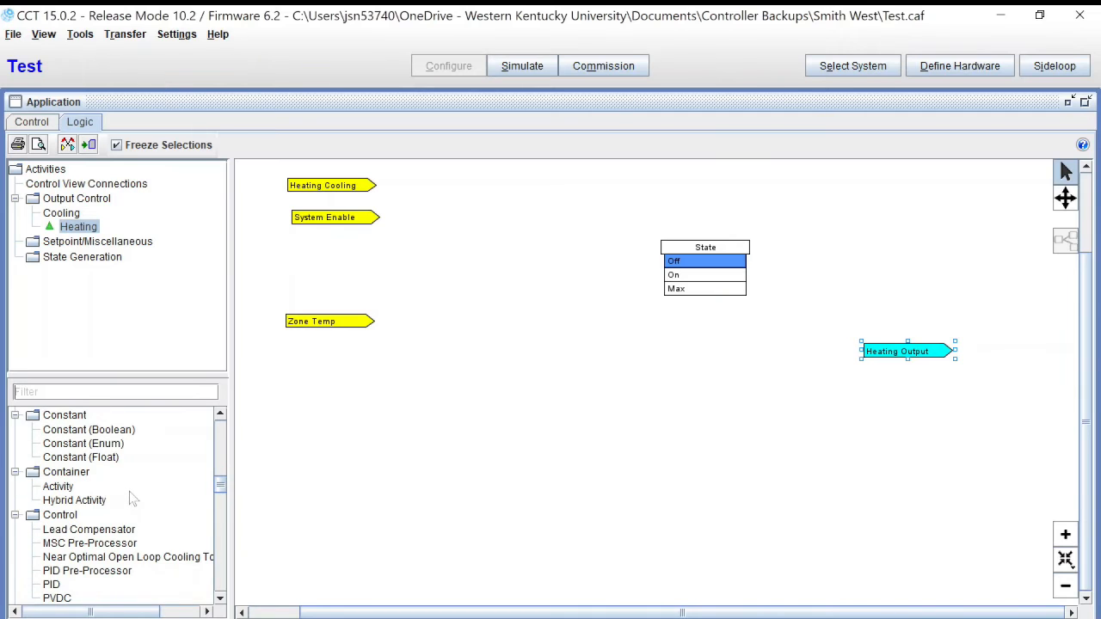
pyautogui.scroll(-6, 133, 499)
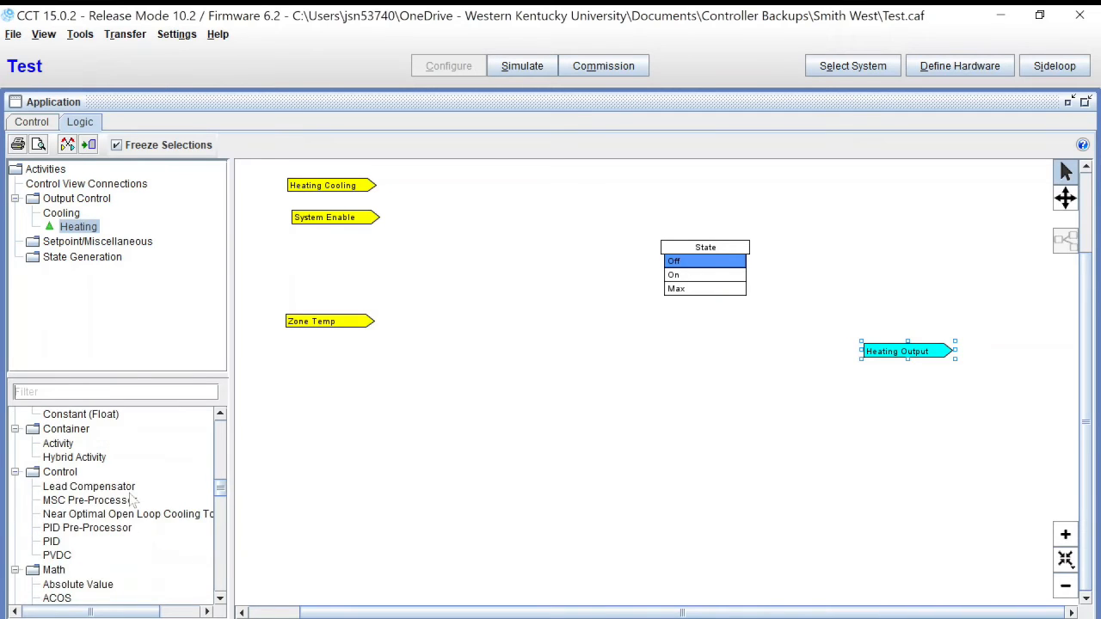
pyautogui.scroll(-10, 134, 503)
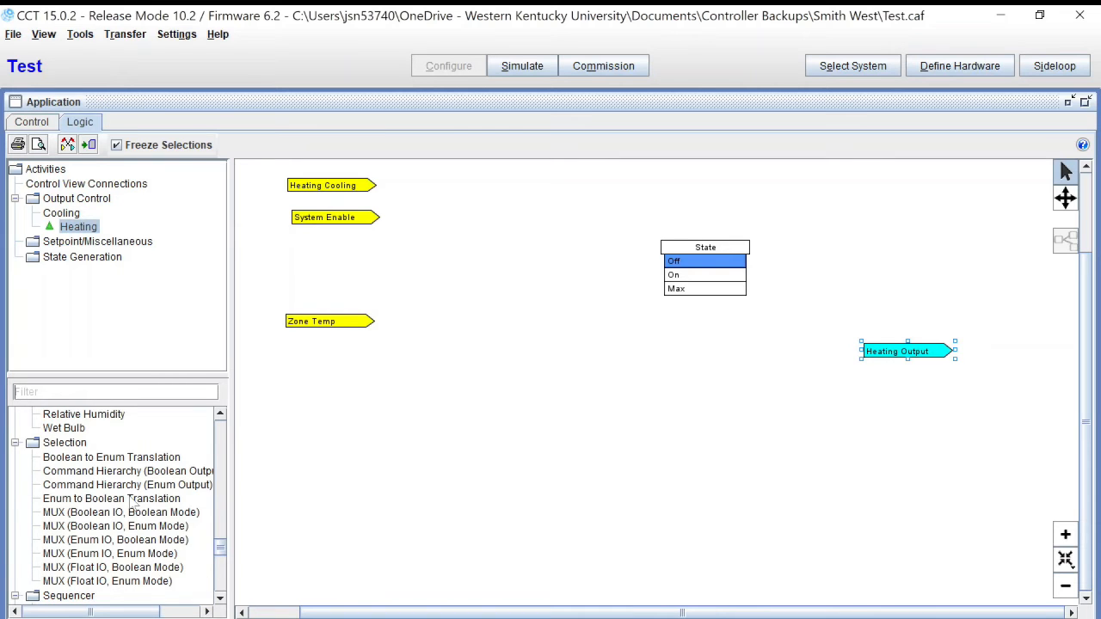
pyautogui.scroll(-5, 133, 503)
pyautogui.scroll(4, 133, 504)
pyautogui.scroll(-9, 129, 501)
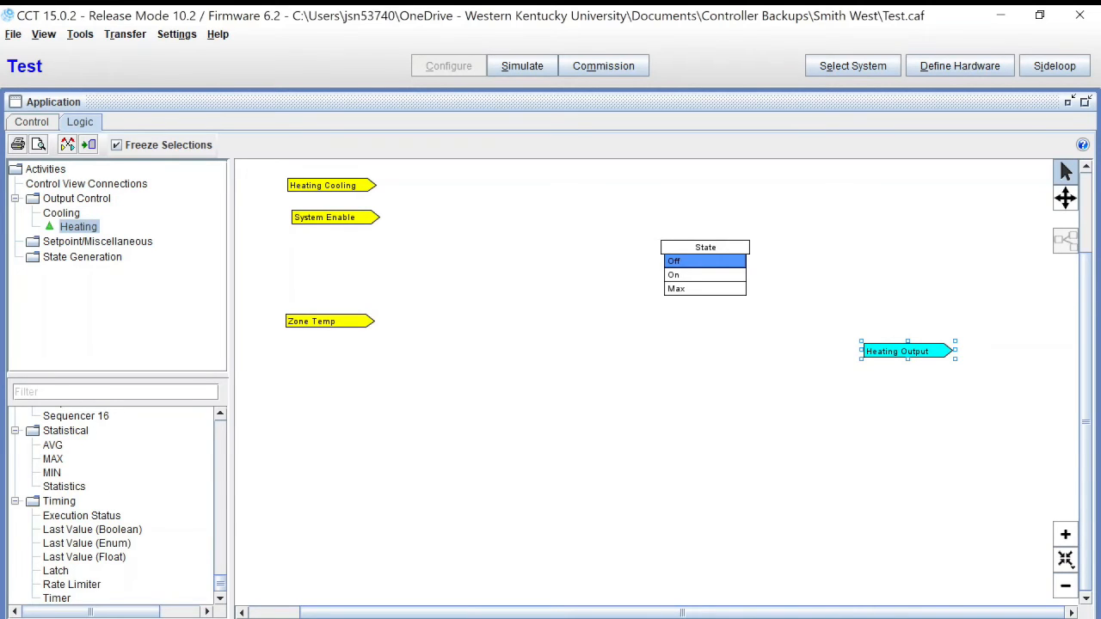
# Step: Filter the palette by "Cons", place a Constant (Float) below the State block in the Off logic and connect its output to Heating Output
pyautogui.write('Cons')
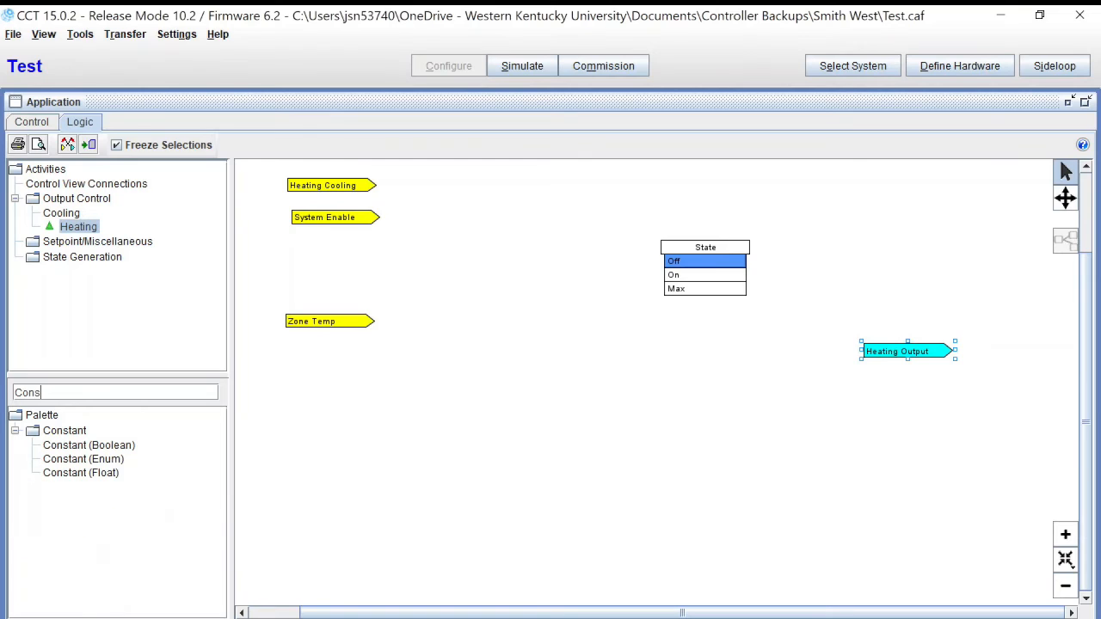
pyautogui.click(85, 478)
pyautogui.moveTo(84, 478); pyautogui.dragTo(693, 385)
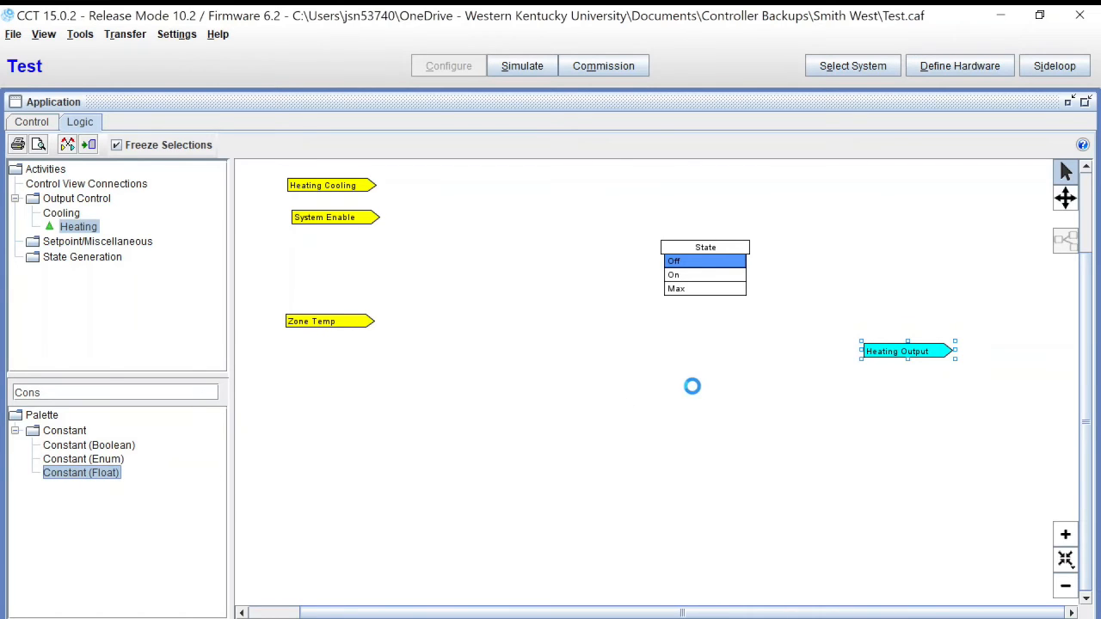
pyautogui.doubleClick(693, 389)
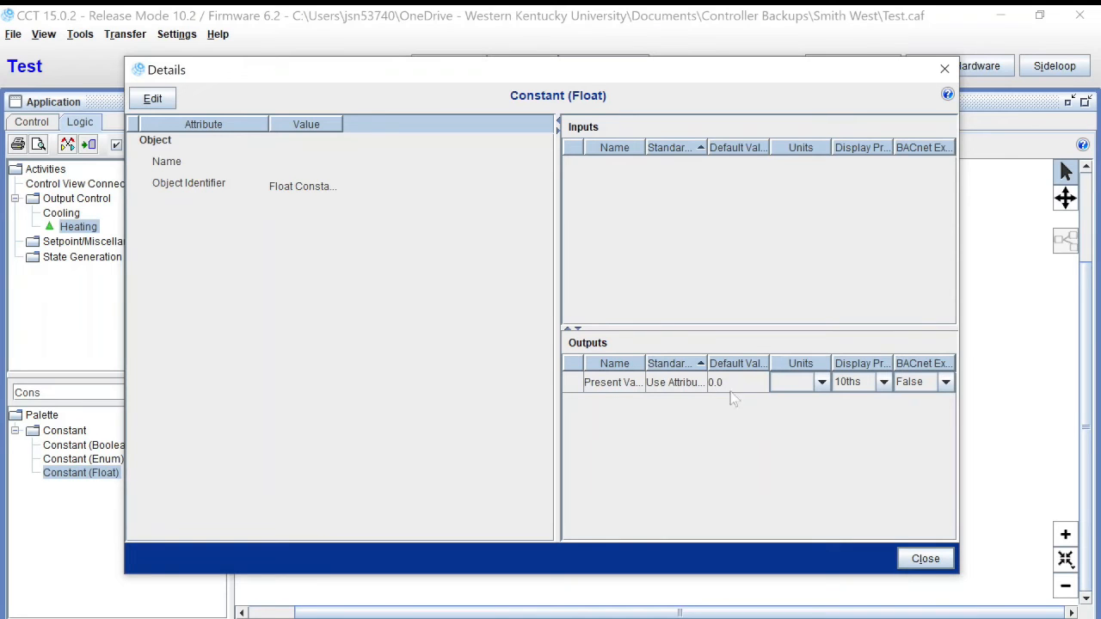
pyautogui.click(912, 559)
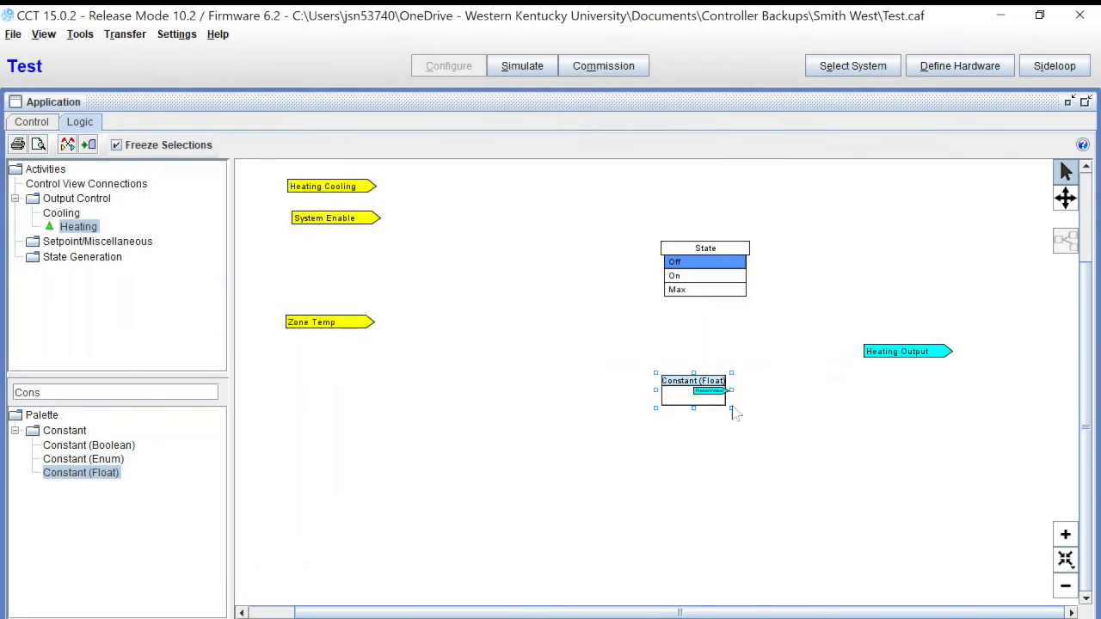
pyautogui.moveTo(728, 392); pyautogui.dragTo(876, 352)
# Step: Place a Constant (Float) below the State block in the Max logic and set its Present Value default to 100
pyautogui.click(684, 293)
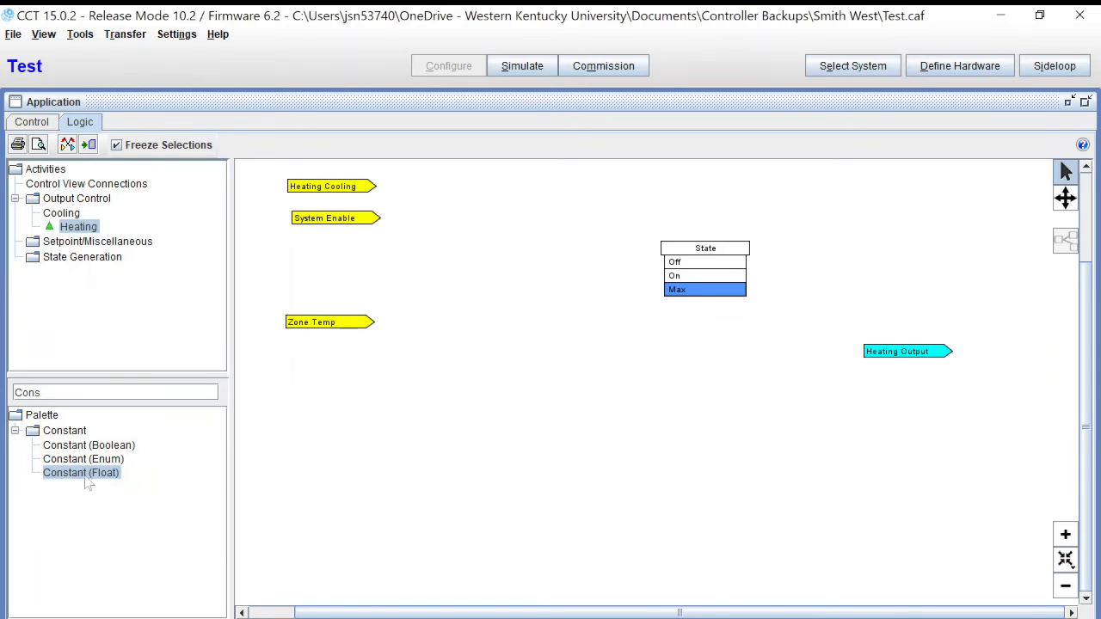
pyautogui.moveTo(84, 476); pyautogui.dragTo(649, 411)
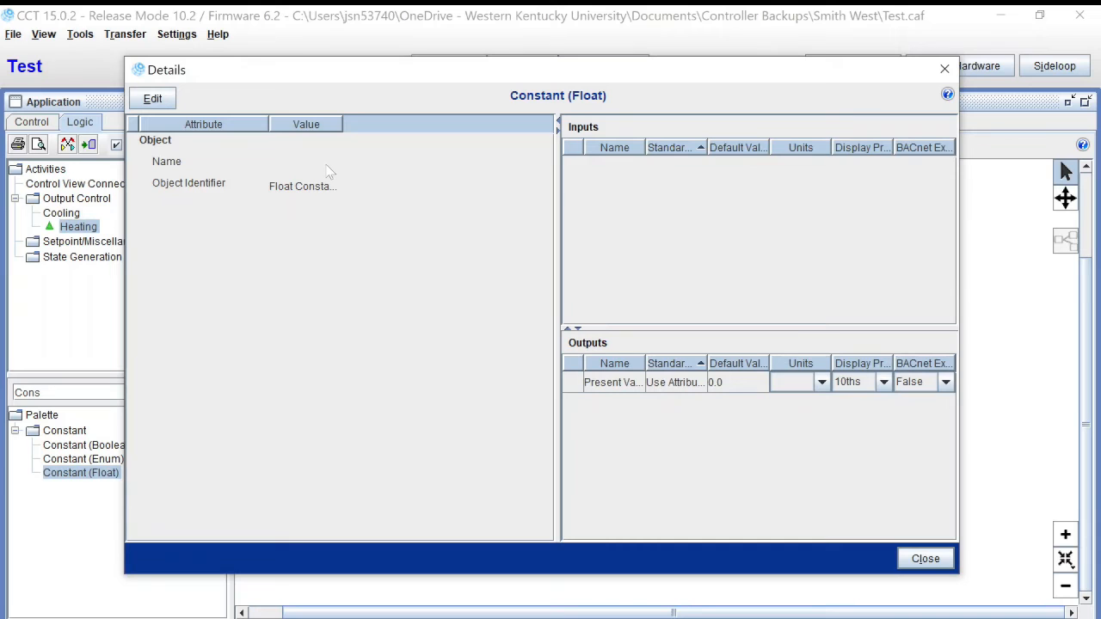
pyautogui.click(150, 101)
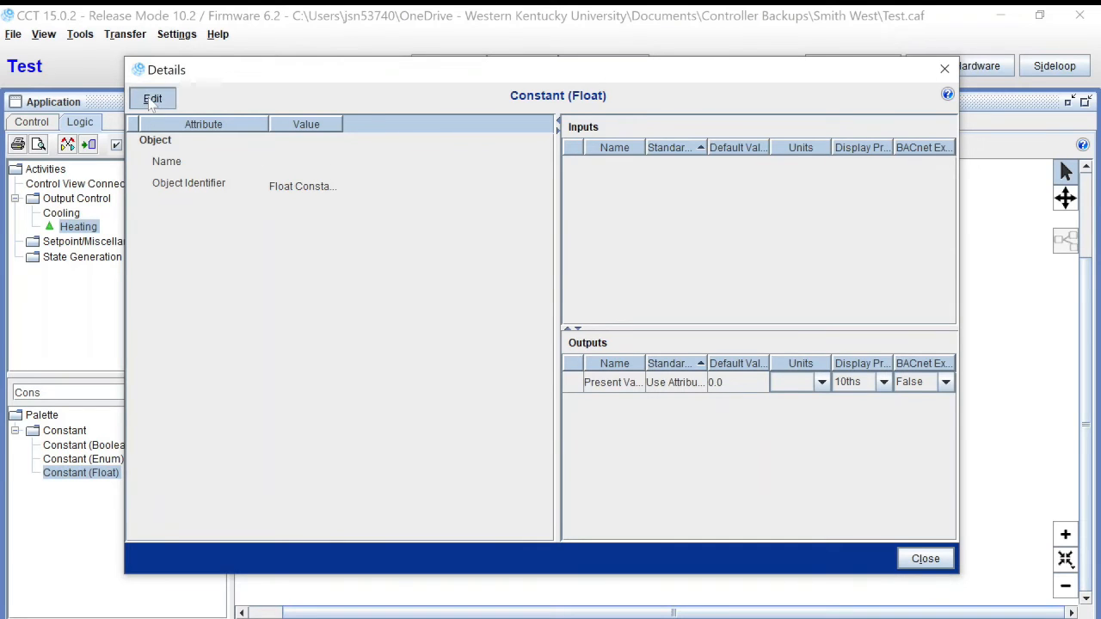
pyautogui.doubleClick(746, 389)
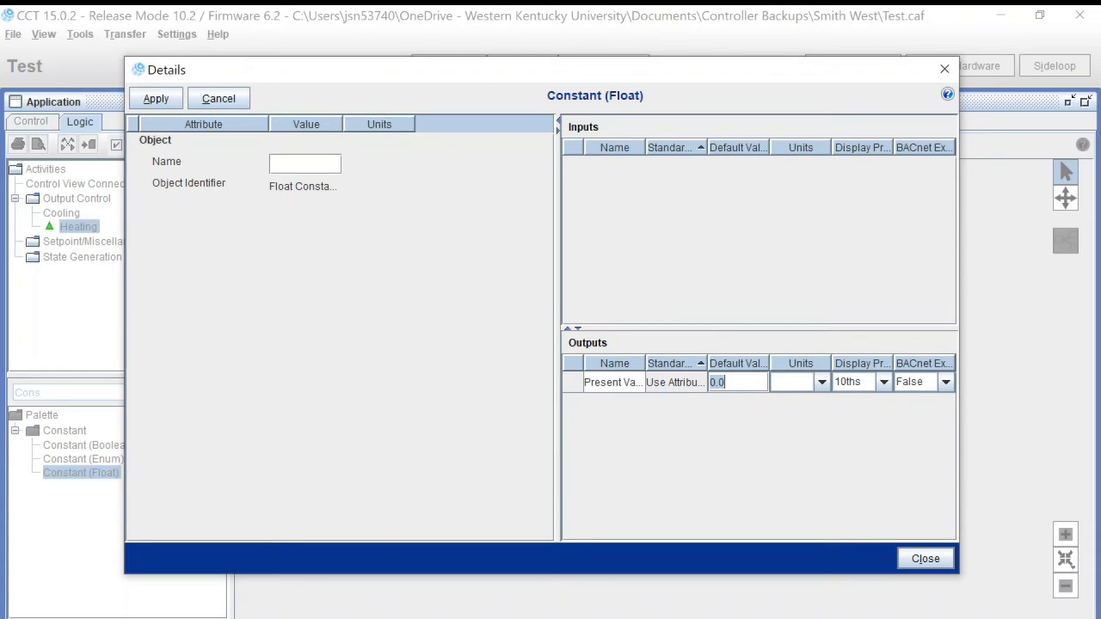
pyautogui.write('1')
pyautogui.click(153, 100)
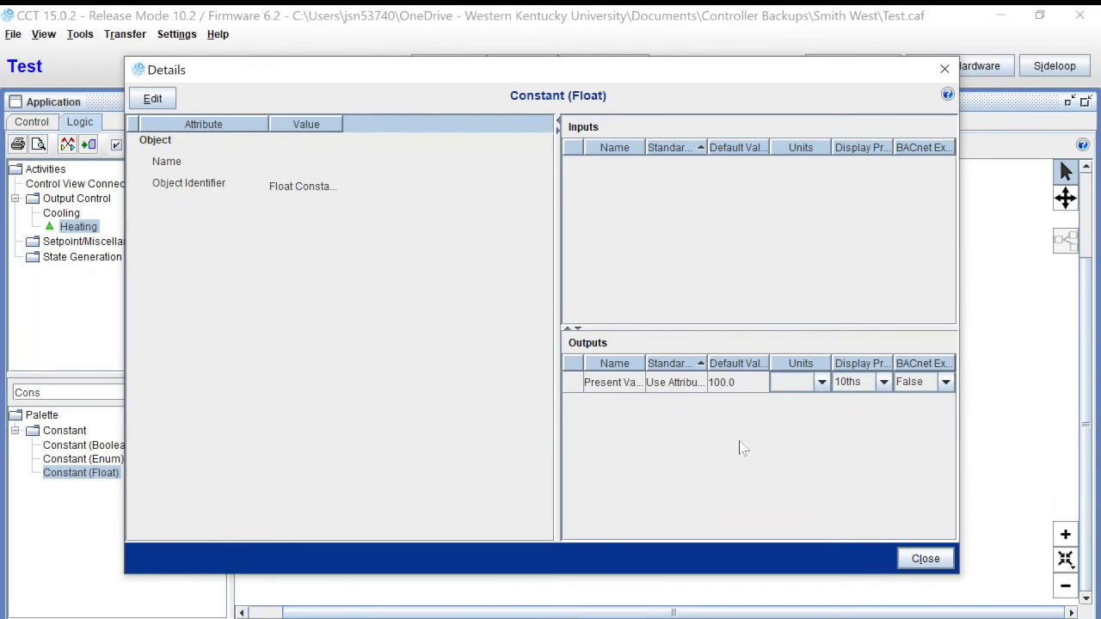
pyautogui.click(925, 559)
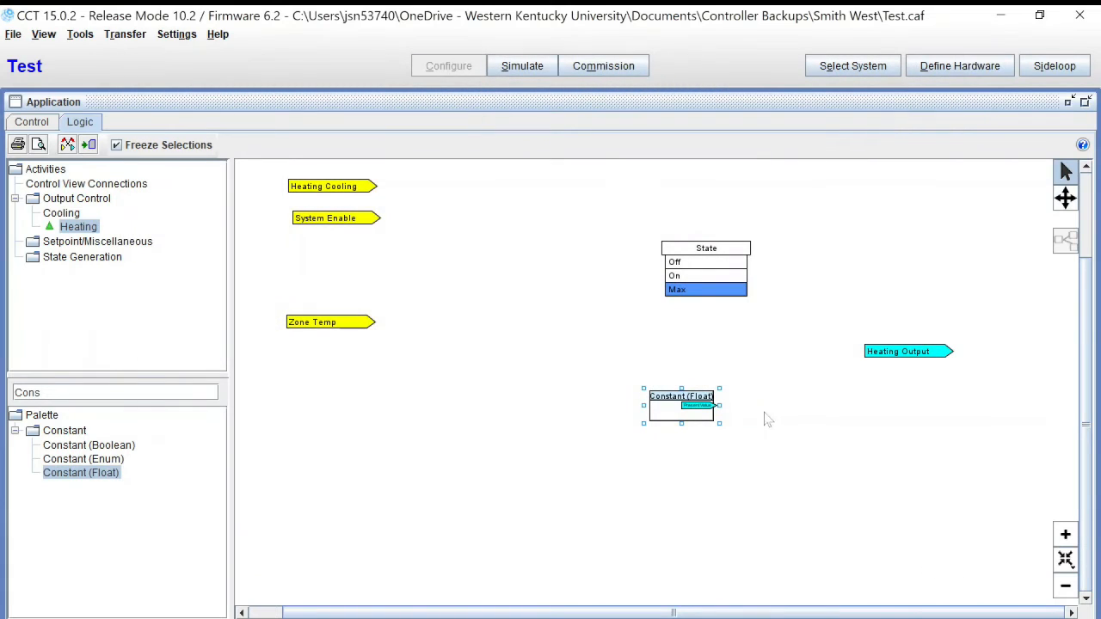
# Step: Connect the Max logic's Constant (Float) output to Heating Output
pyautogui.moveTo(713, 414)
pyautogui.moveTo(714, 411); pyautogui.dragTo(877, 353)
# Step: Review the shared State logic with its Command Hierarchy, and compare the constants driving Heating Output in Off and Max
pyautogui.click(692, 253)
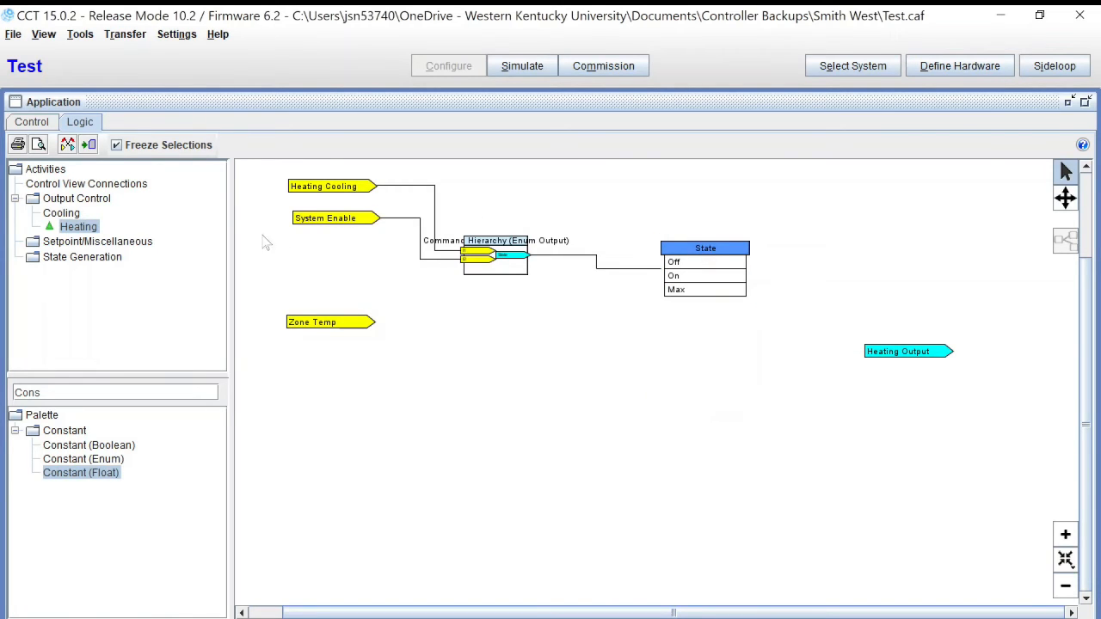
pyautogui.moveTo(360, 197)
pyautogui.moveTo(697, 280)
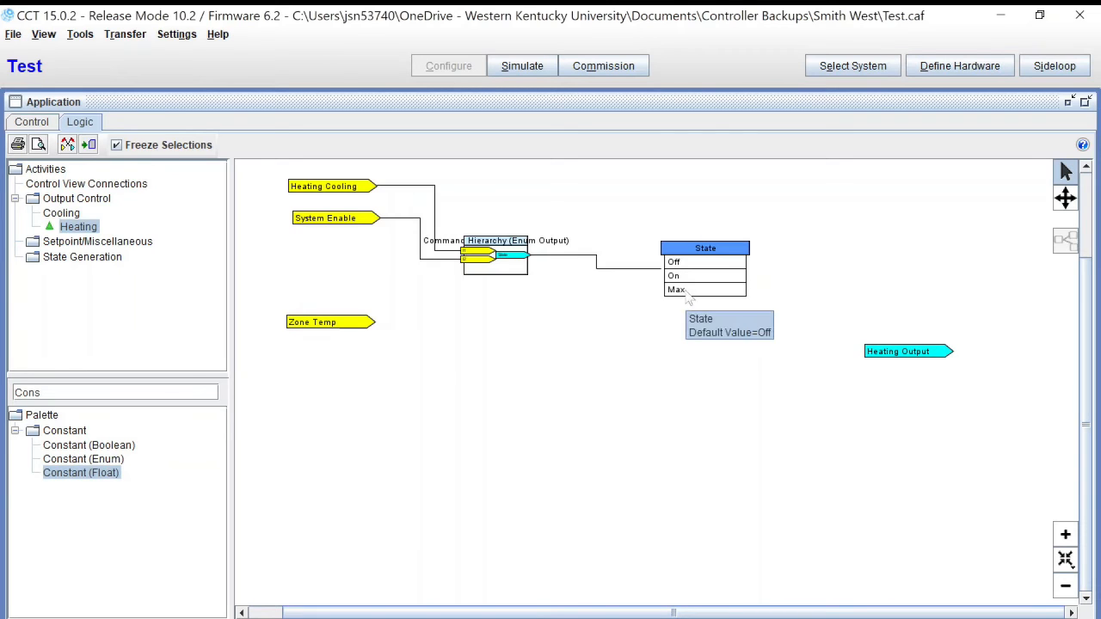
pyautogui.click(688, 291)
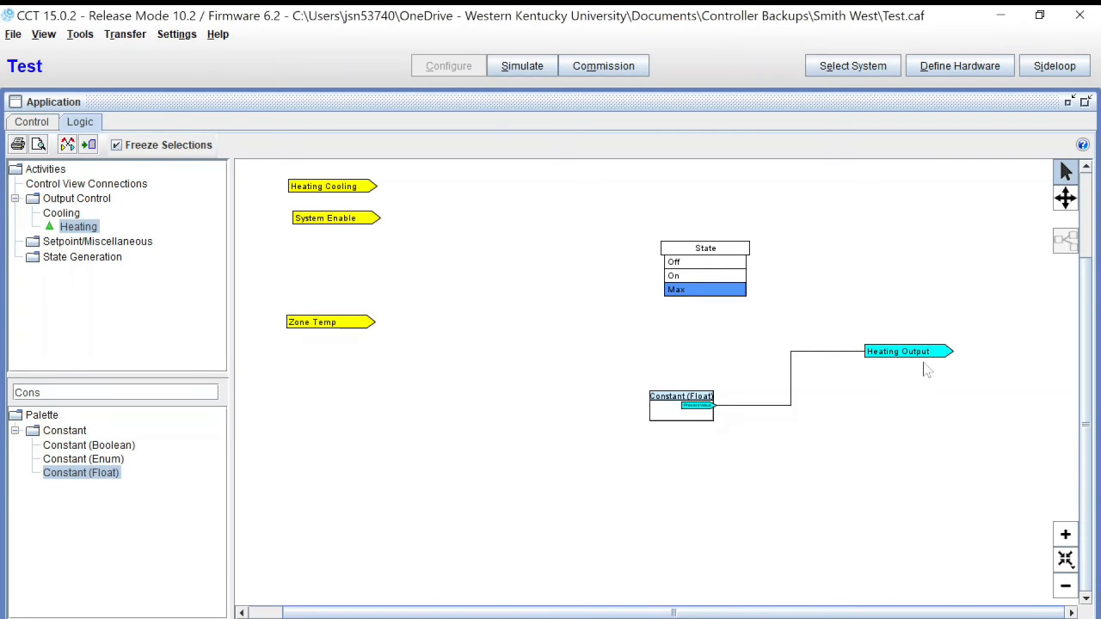
pyautogui.click(711, 249)
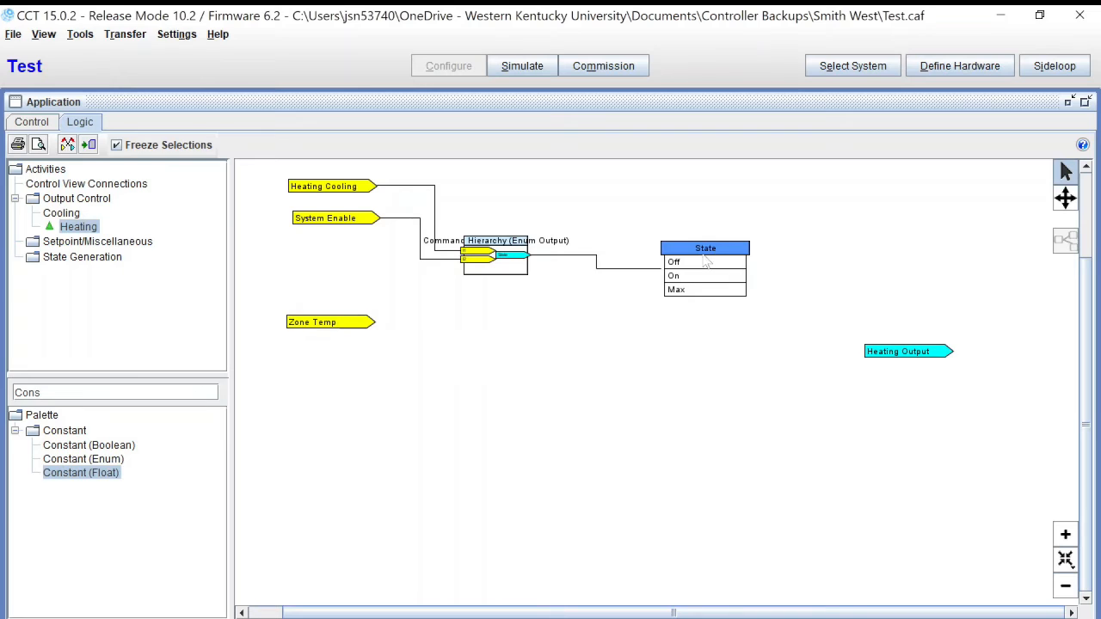
pyautogui.click(702, 266)
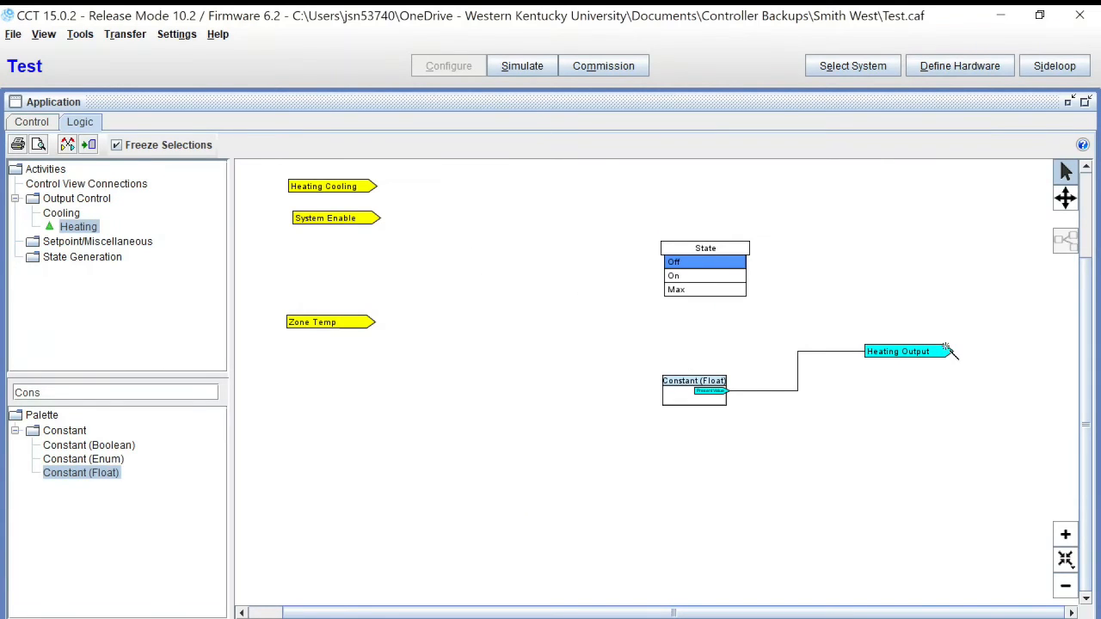
pyautogui.click(721, 293)
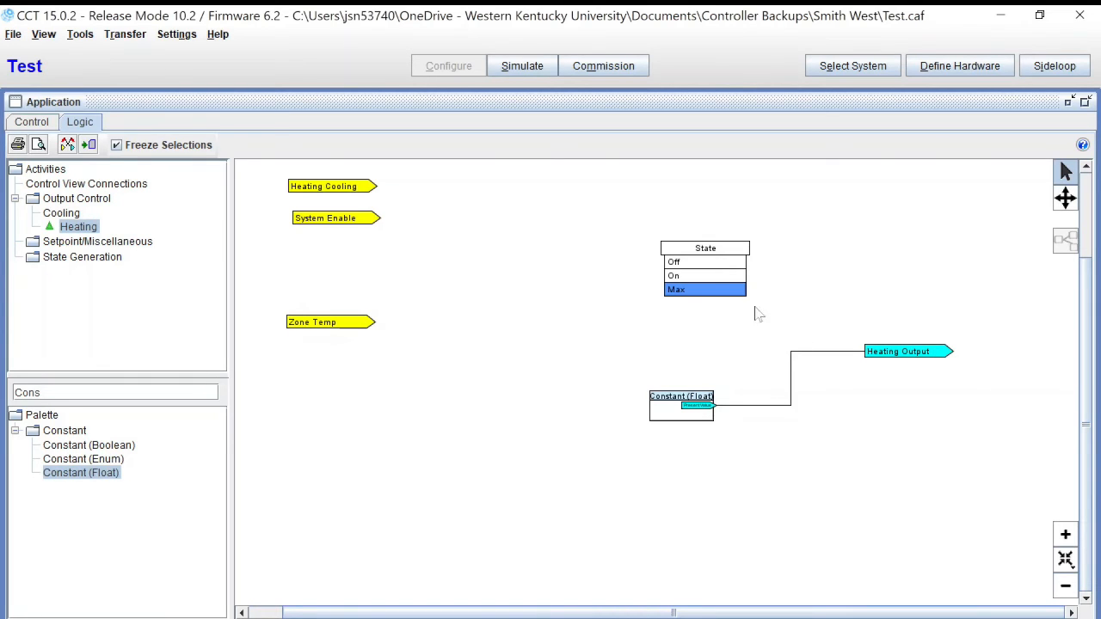
pyautogui.moveTo(706, 249)
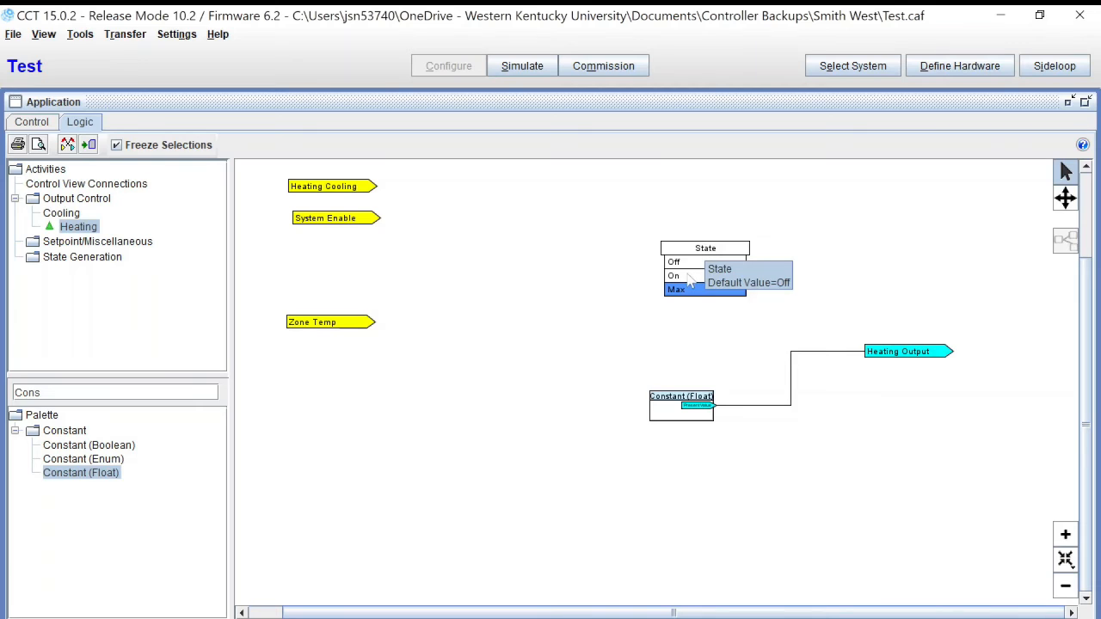
# Step: Switch the State block to On, filter the palette by "pid" and place a PID Pre-Processor with a PID block beside it
pyautogui.click(693, 282)
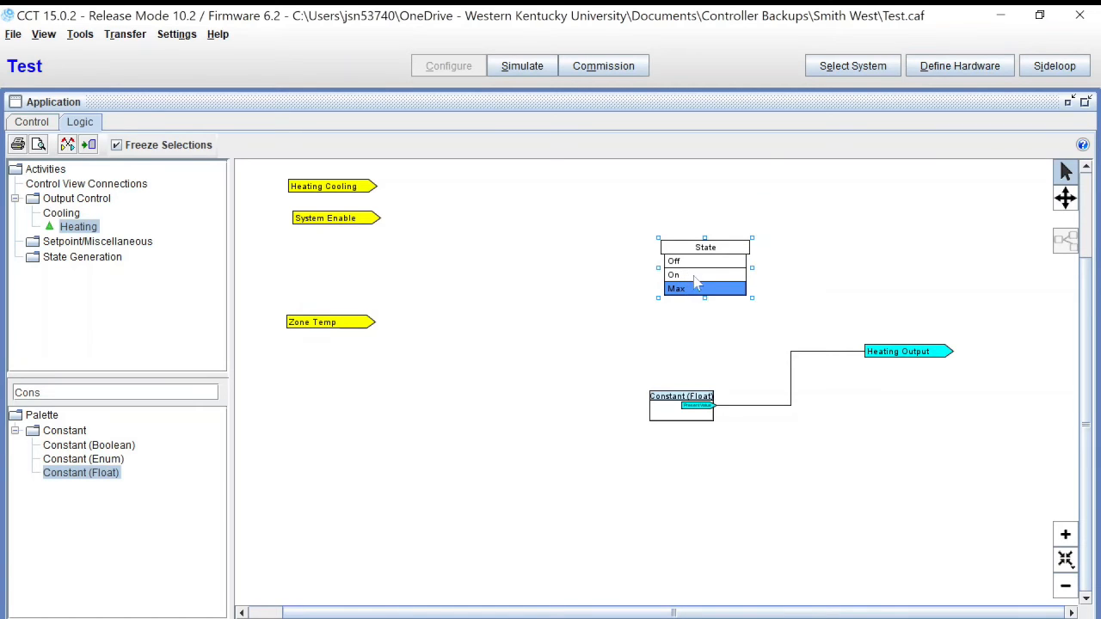
pyautogui.click(695, 276)
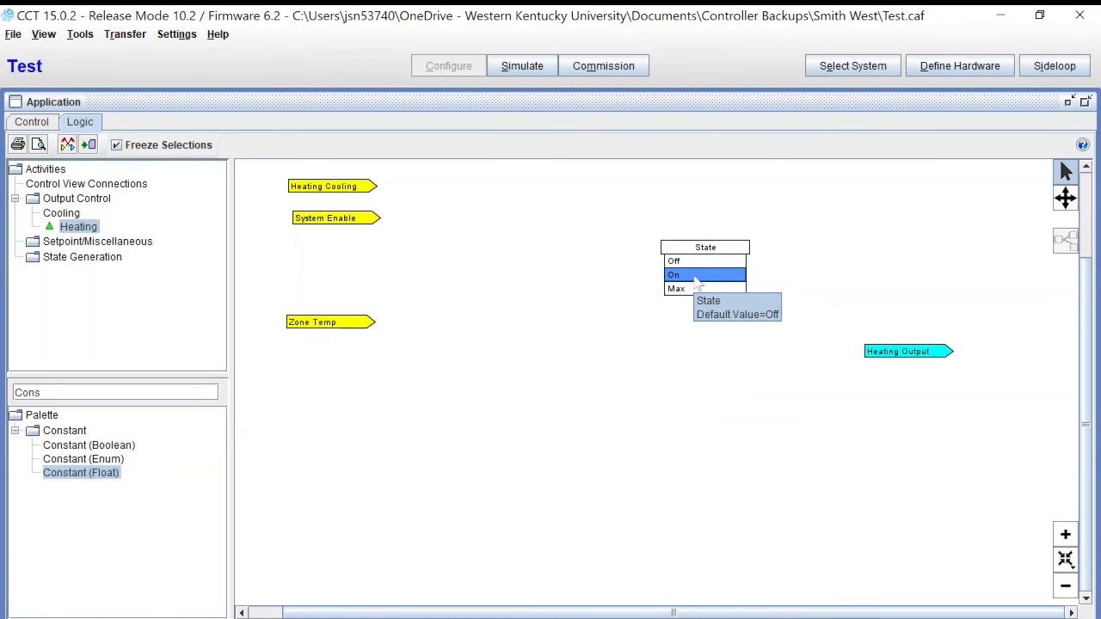
pyautogui.doubleClick(96, 391)
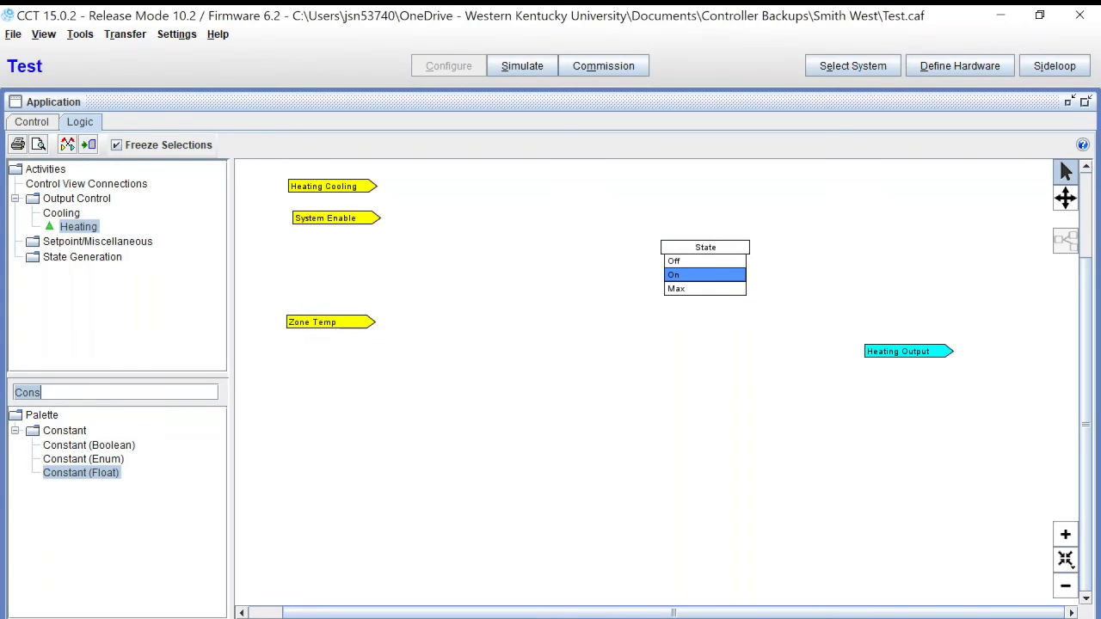
pyautogui.write('pid')
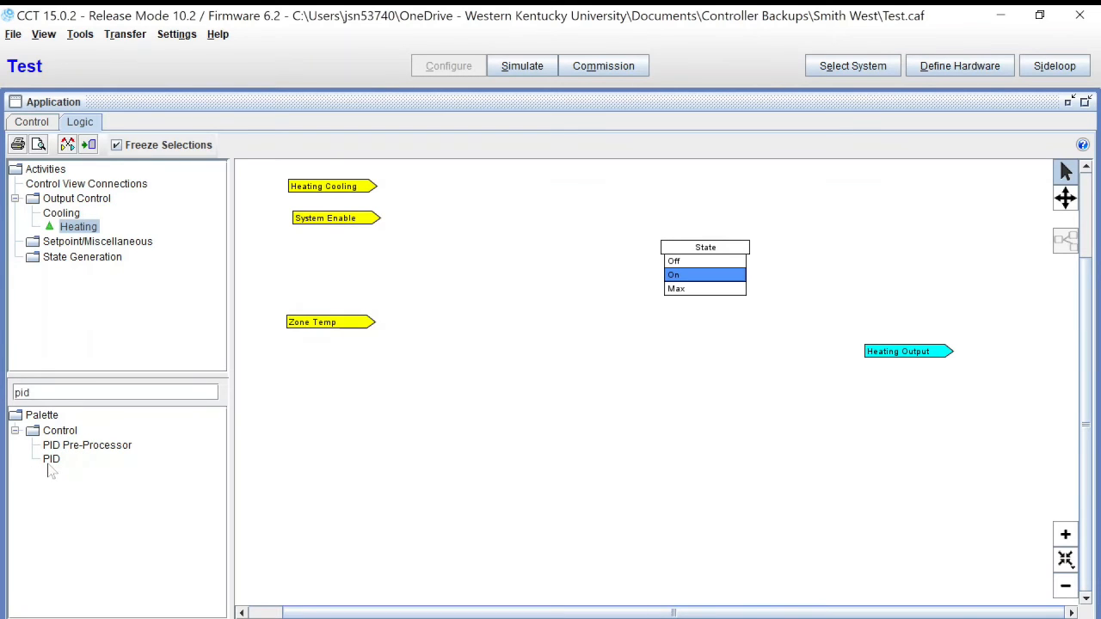
pyautogui.moveTo(98, 455); pyautogui.dragTo(491, 465)
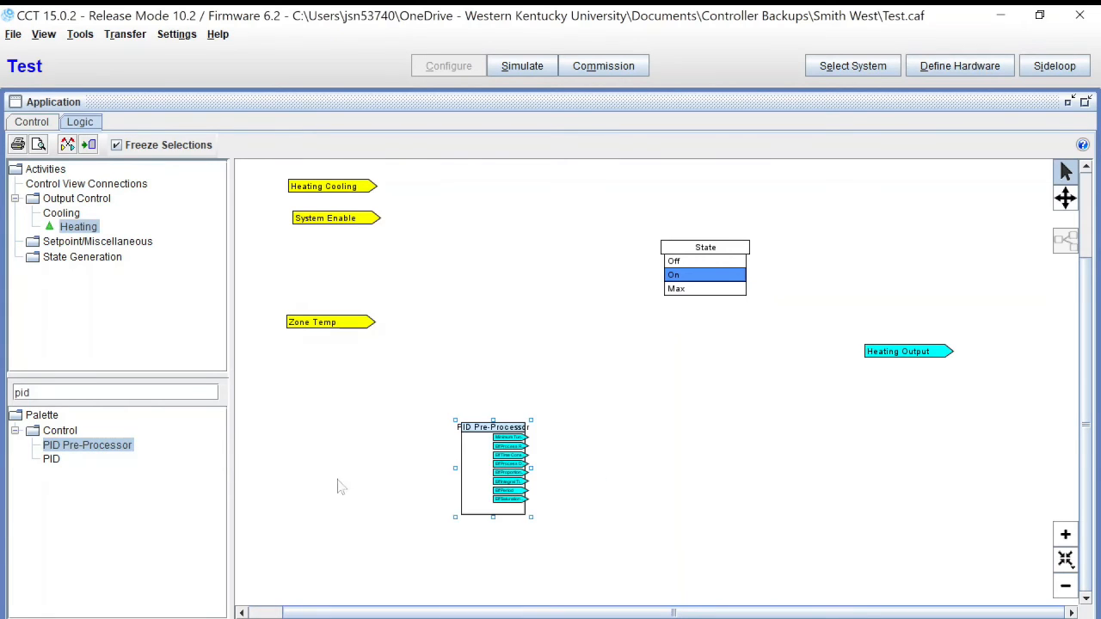
pyautogui.moveTo(51, 460); pyautogui.dragTo(718, 467)
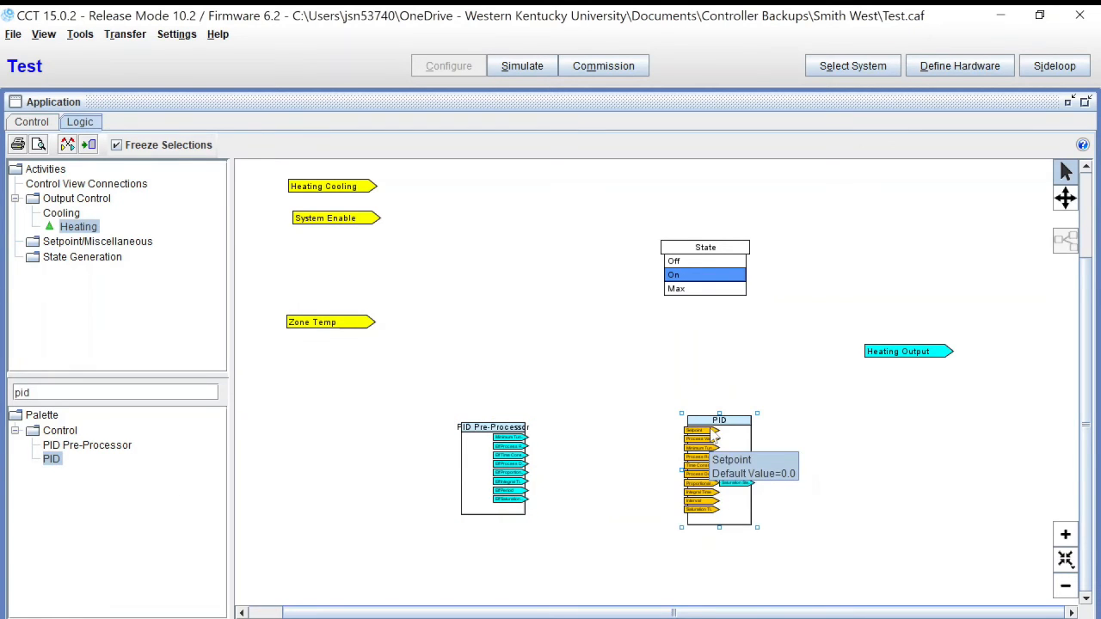
pyautogui.moveTo(719, 421); pyautogui.dragTo(628, 407)
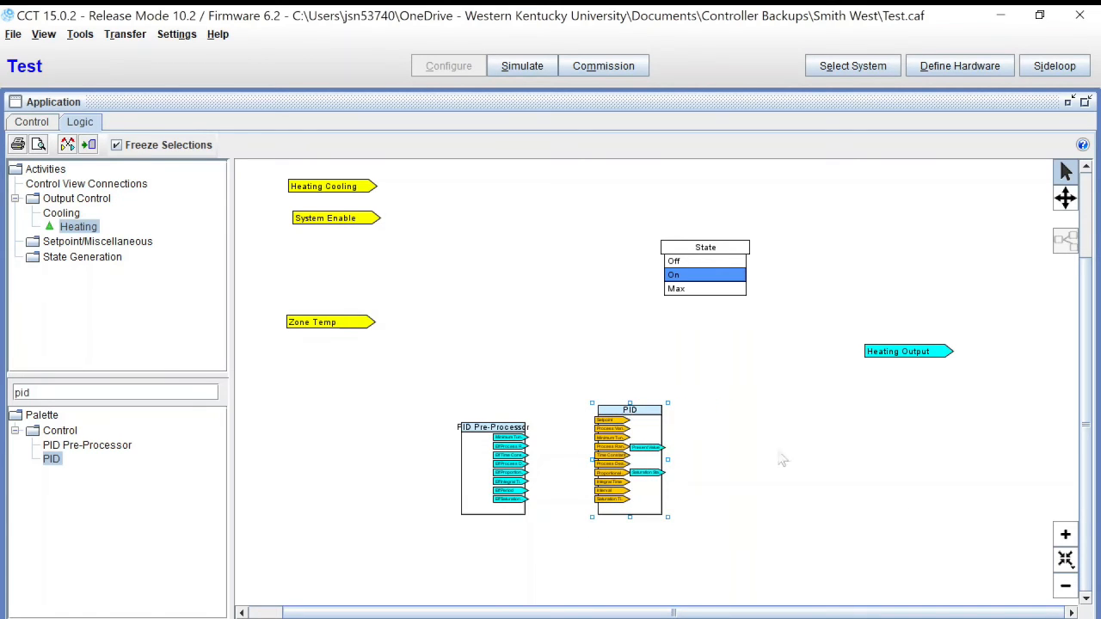
# Step: Connect the Pre-Processor's Minimum Tune, Eff Process Range, Eff Time Constant and Eff Process Dead Time outputs to the matching PID inputs
pyautogui.click(1065, 534)
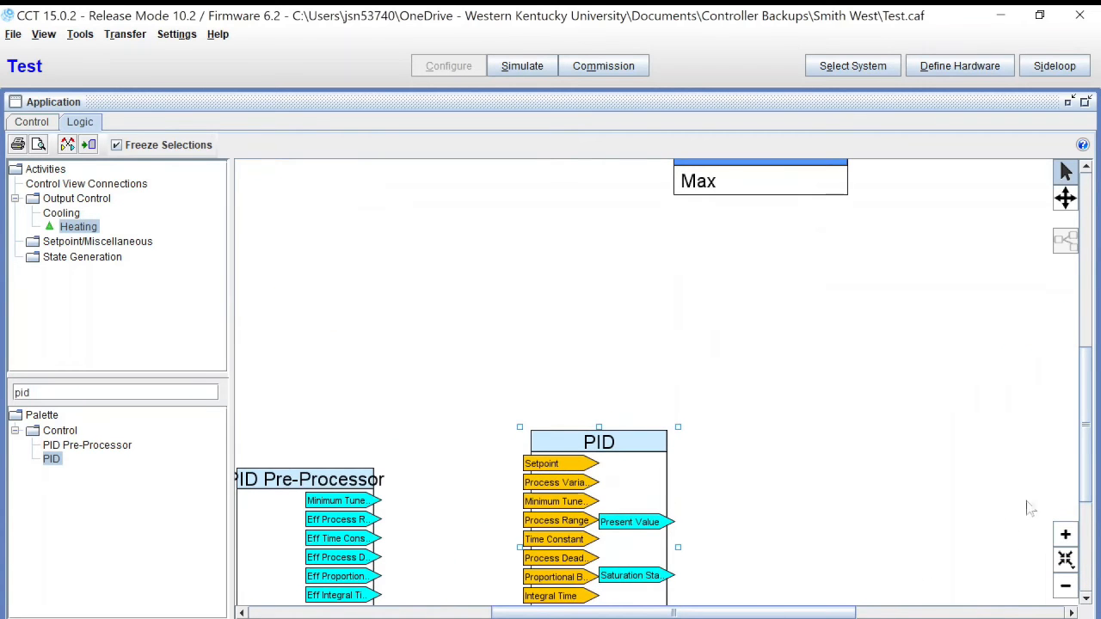
pyautogui.moveTo(1086, 489); pyautogui.dragTo(1083, 535)
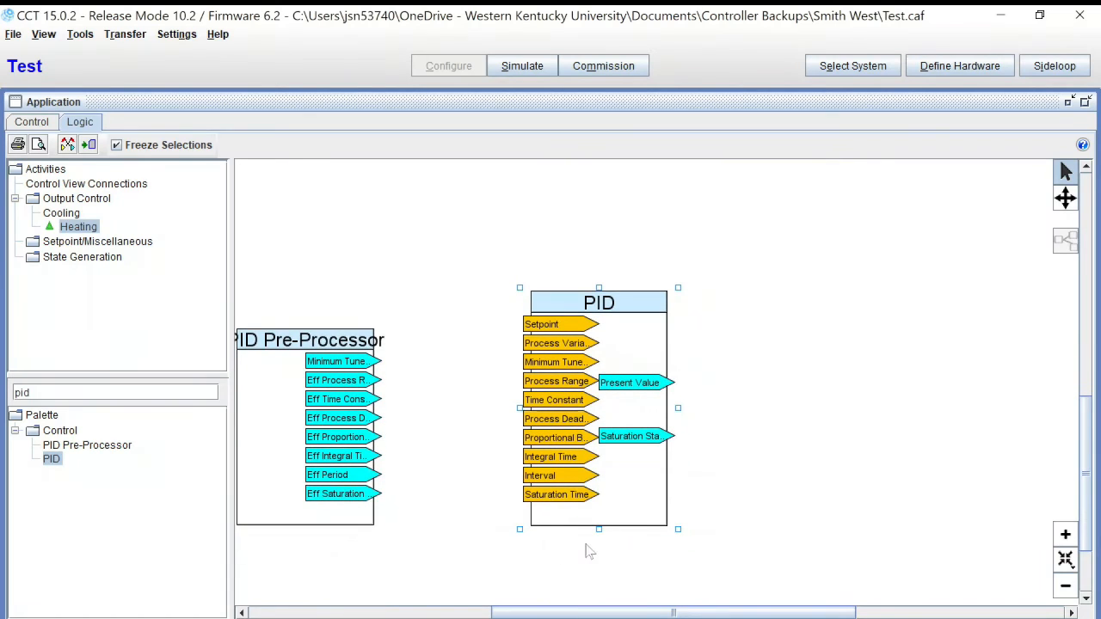
pyautogui.moveTo(568, 614); pyautogui.dragTo(534, 605)
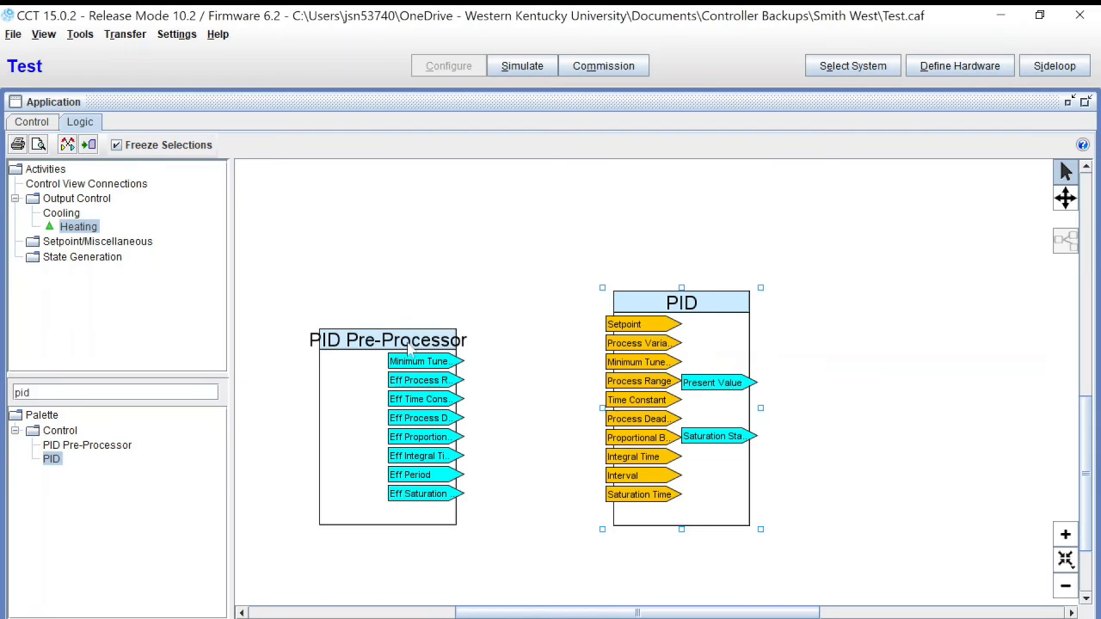
pyautogui.click(1065, 535)
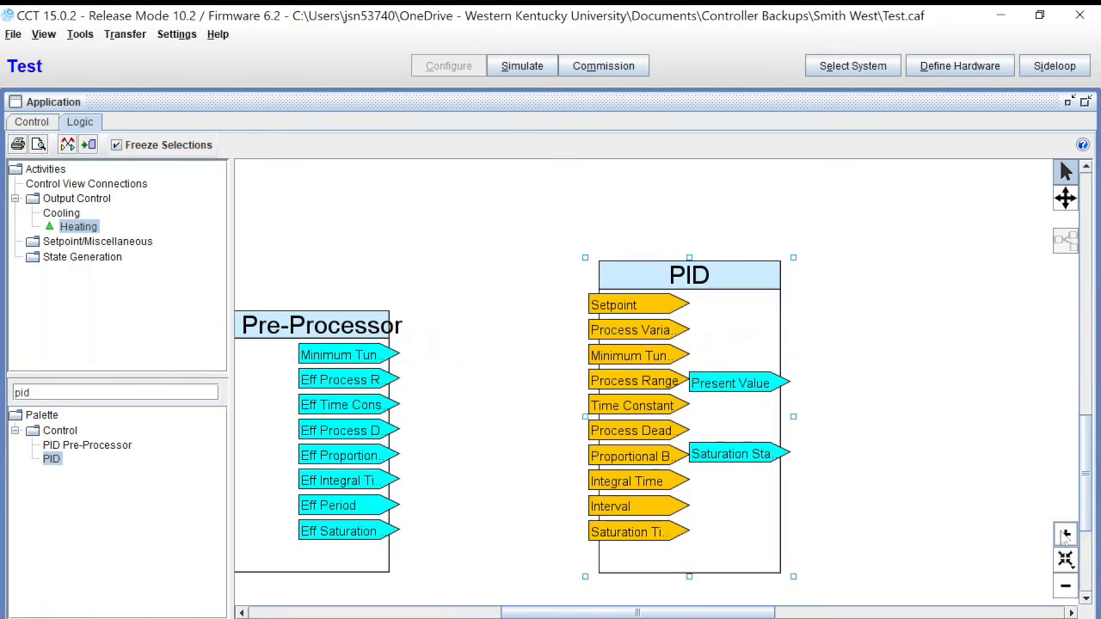
pyautogui.moveTo(709, 618); pyautogui.dragTo(640, 615)
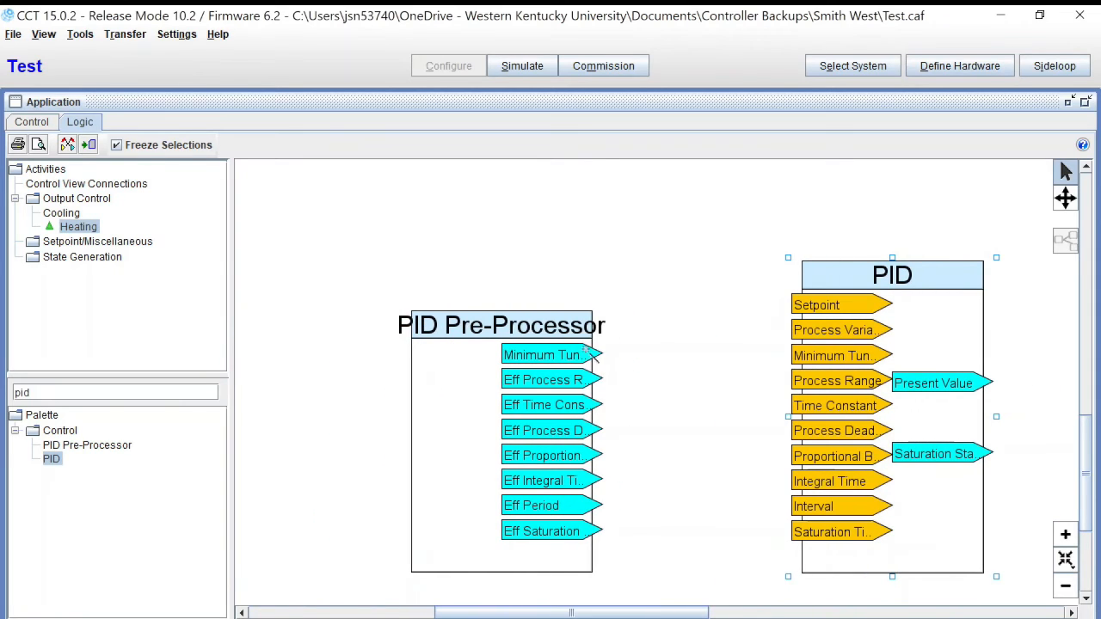
pyautogui.moveTo(595, 360); pyautogui.dragTo(813, 365)
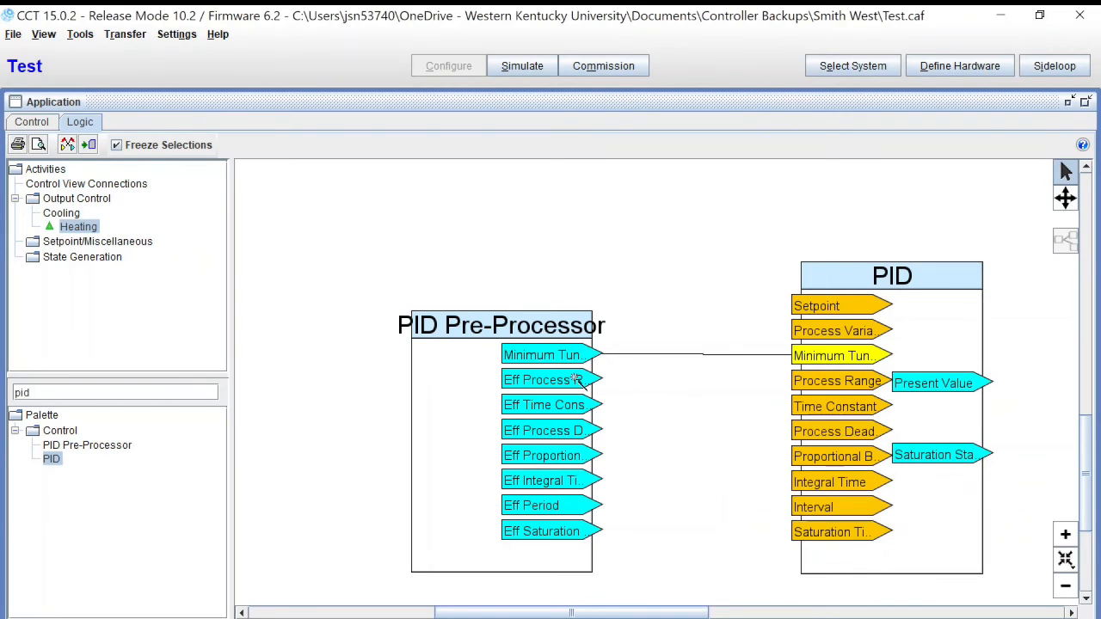
pyautogui.moveTo(593, 428); pyautogui.dragTo(799, 384)
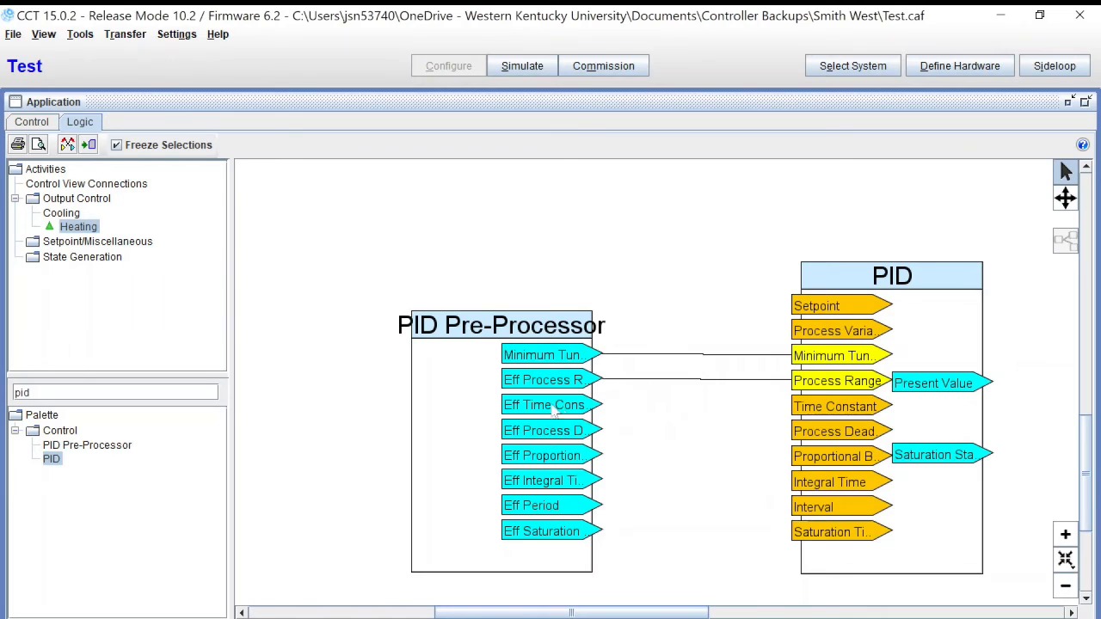
pyautogui.moveTo(574, 408); pyautogui.dragTo(816, 413)
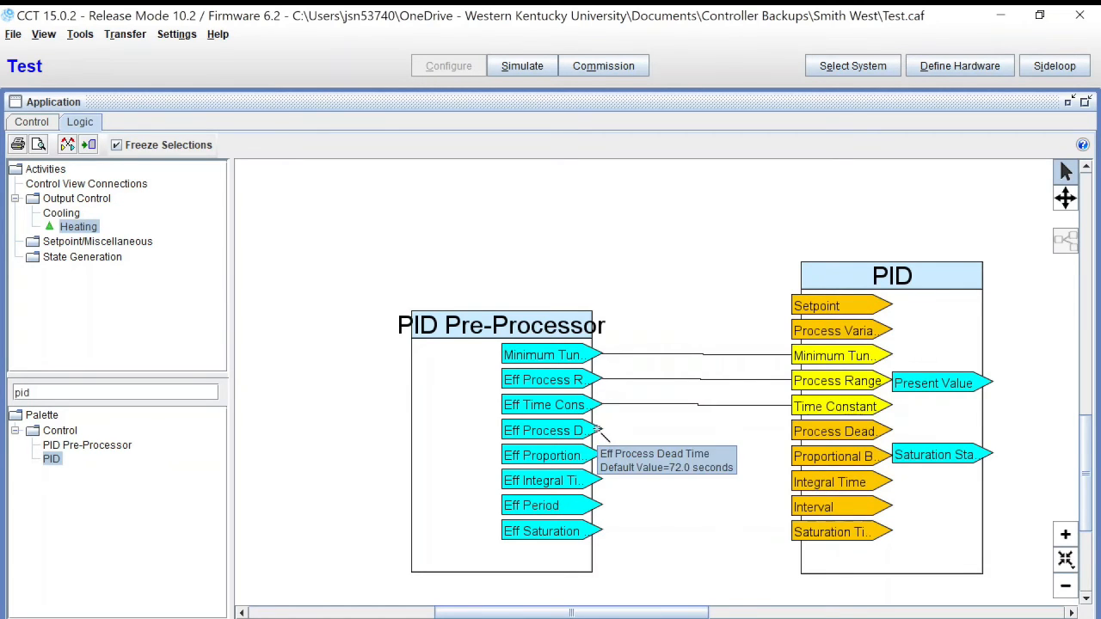
pyautogui.moveTo(594, 439); pyautogui.dragTo(805, 434)
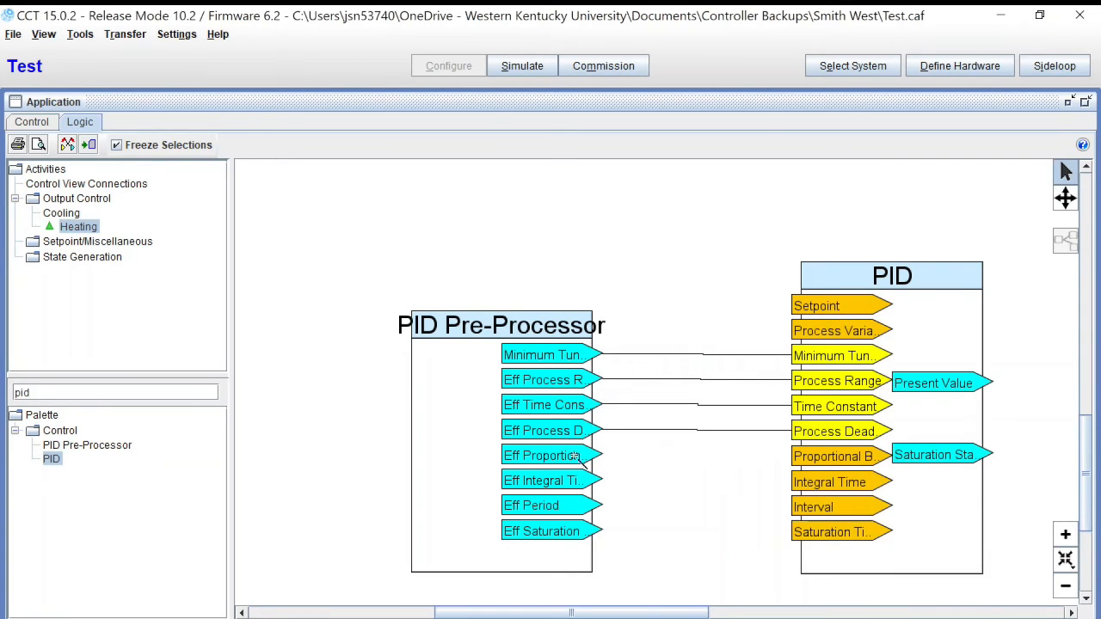
# Step: Connect Eff Proportional Band, Eff Integral Time, Eff Period and Eff Saturation Time to the PID's Proportional Band, Integral Time, Interval and Saturation Time
pyautogui.moveTo(588, 464); pyautogui.dragTo(809, 459)
pyautogui.moveTo(590, 482); pyautogui.dragTo(811, 489)
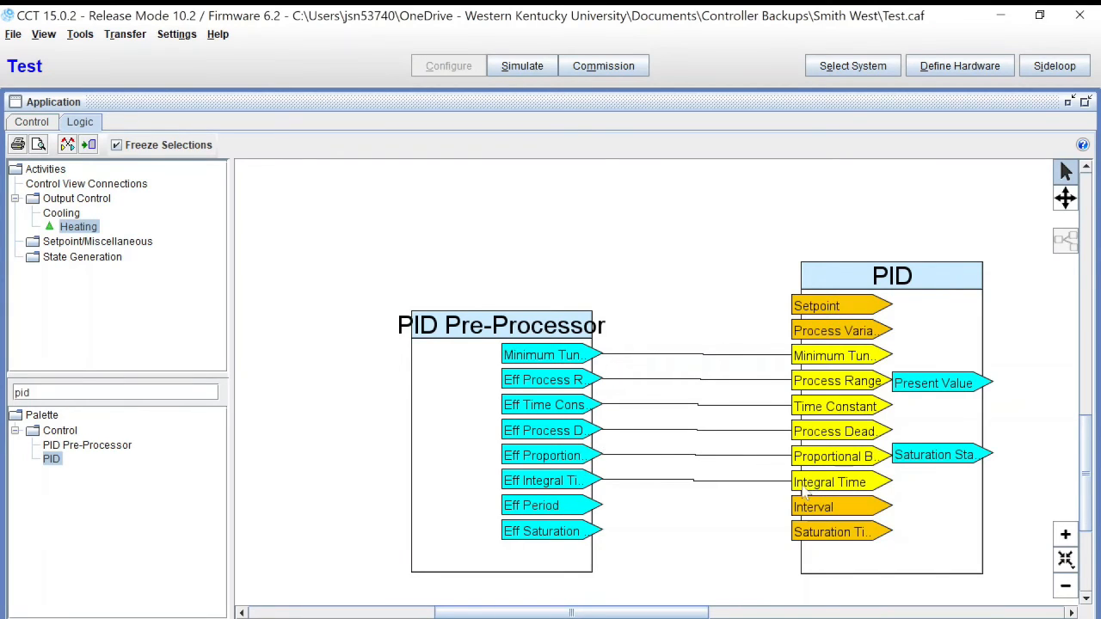
pyautogui.moveTo(581, 506); pyautogui.dragTo(825, 515)
pyautogui.moveTo(581, 532); pyautogui.dragTo(809, 539)
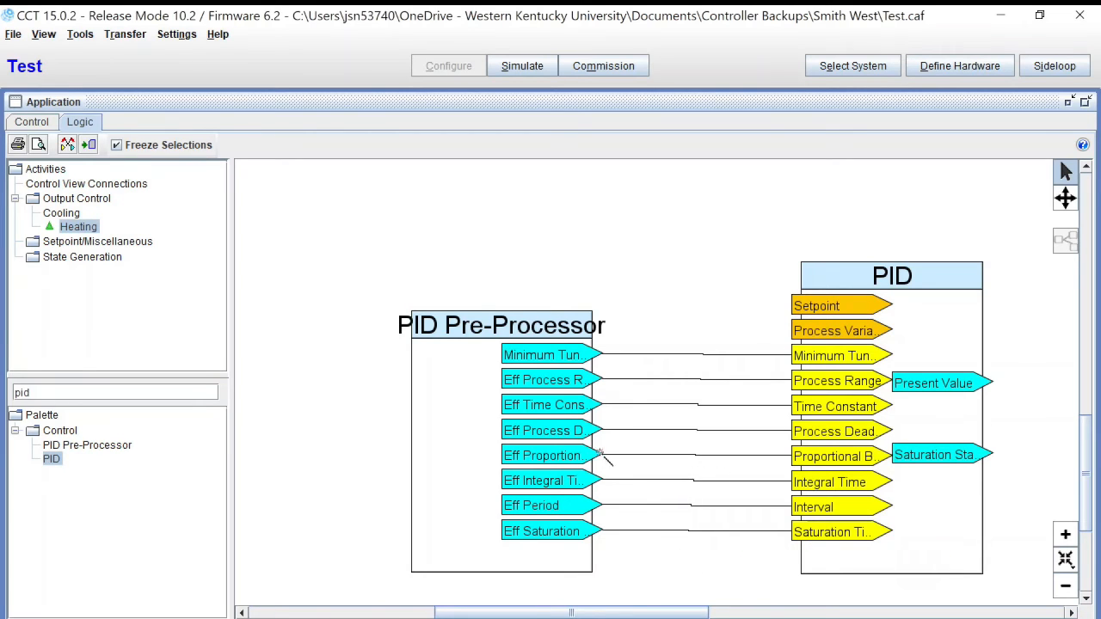
# Step: Examine the PID Pre-Processor's inputs and outputs and the available Process ID options, leaving the settings as they are
pyautogui.doubleClick(475, 342)
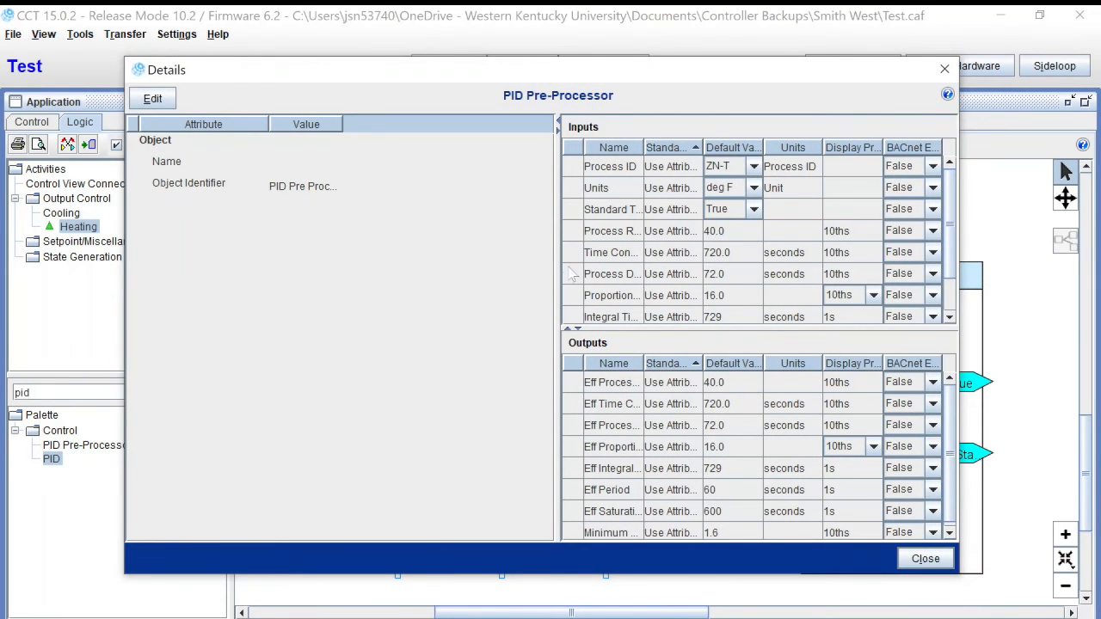
pyautogui.moveTo(555, 306); pyautogui.dragTo(391, 303)
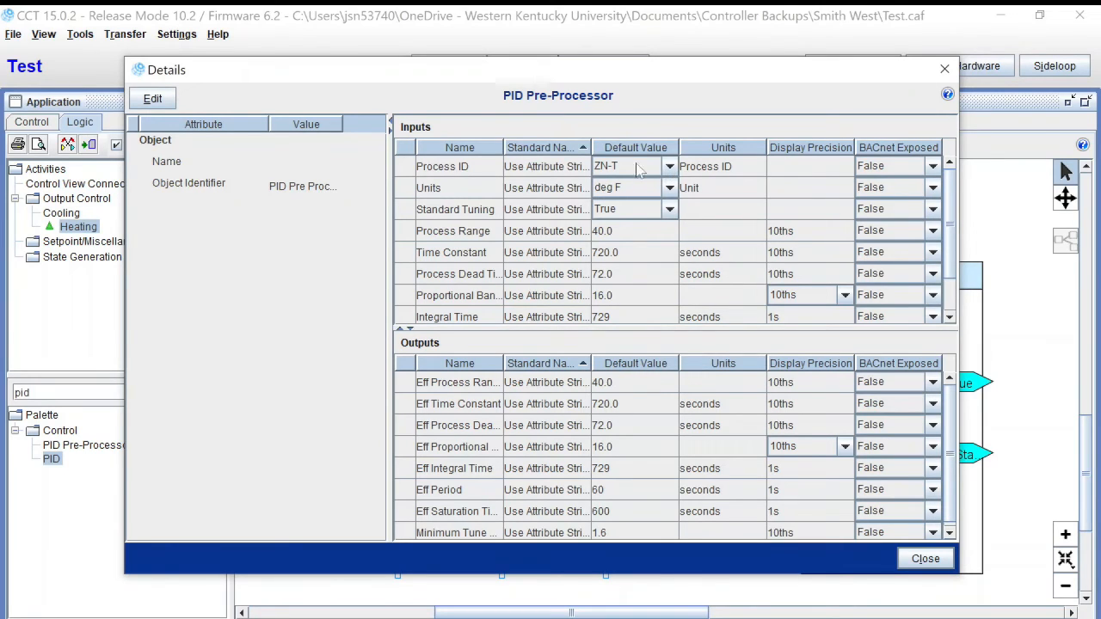
pyautogui.click(162, 100)
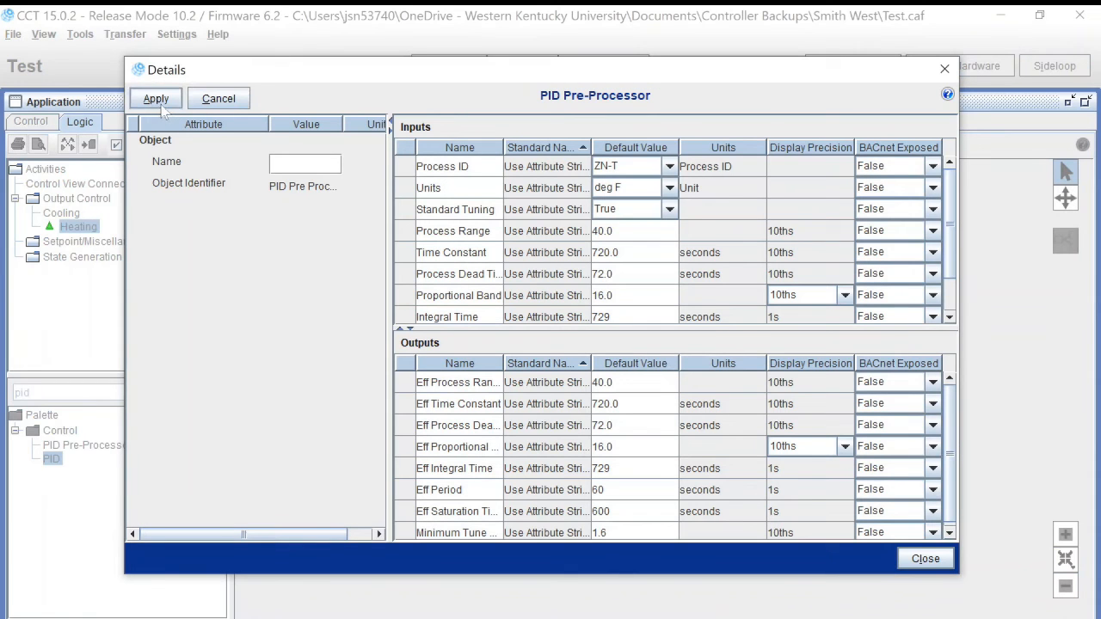
pyautogui.click(669, 167)
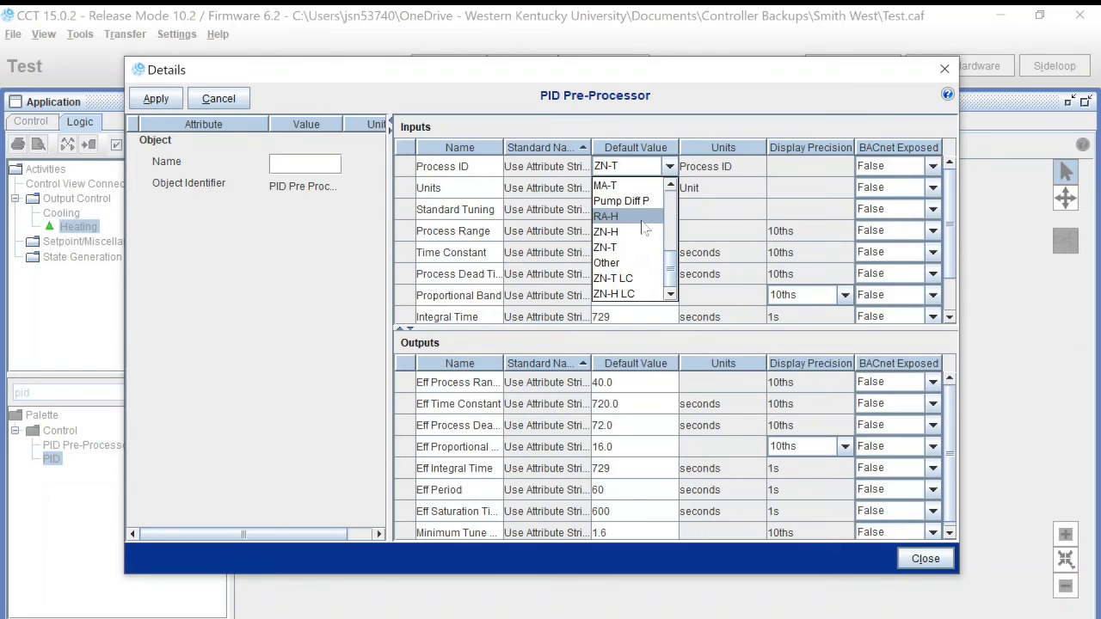
pyautogui.scroll(2, 642, 220)
pyautogui.scroll(3, 642, 219)
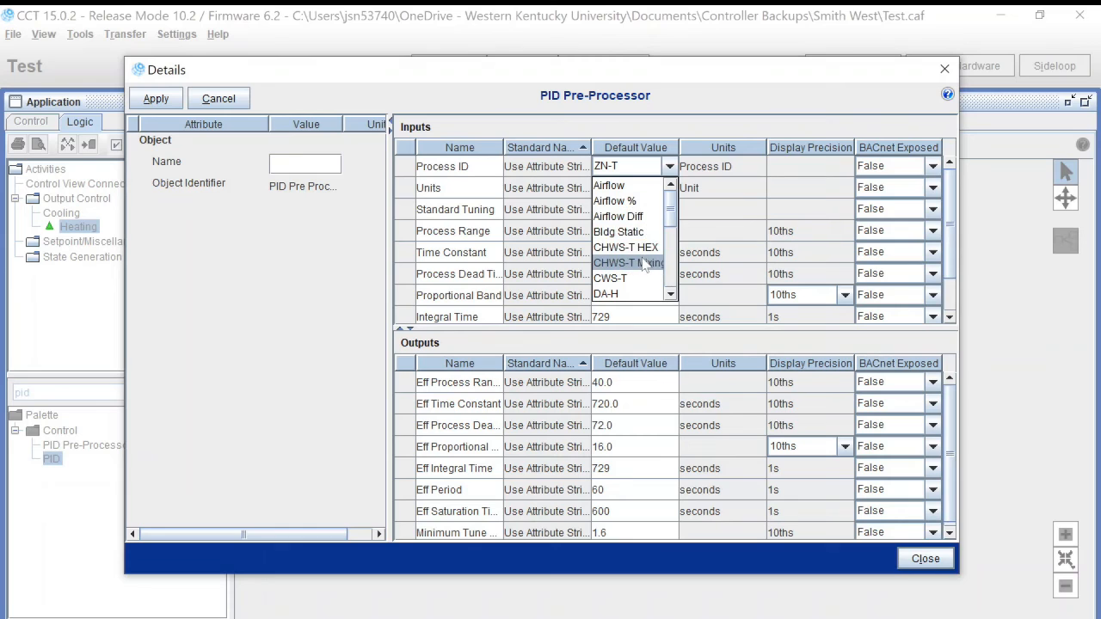
pyautogui.scroll(-5, 643, 206)
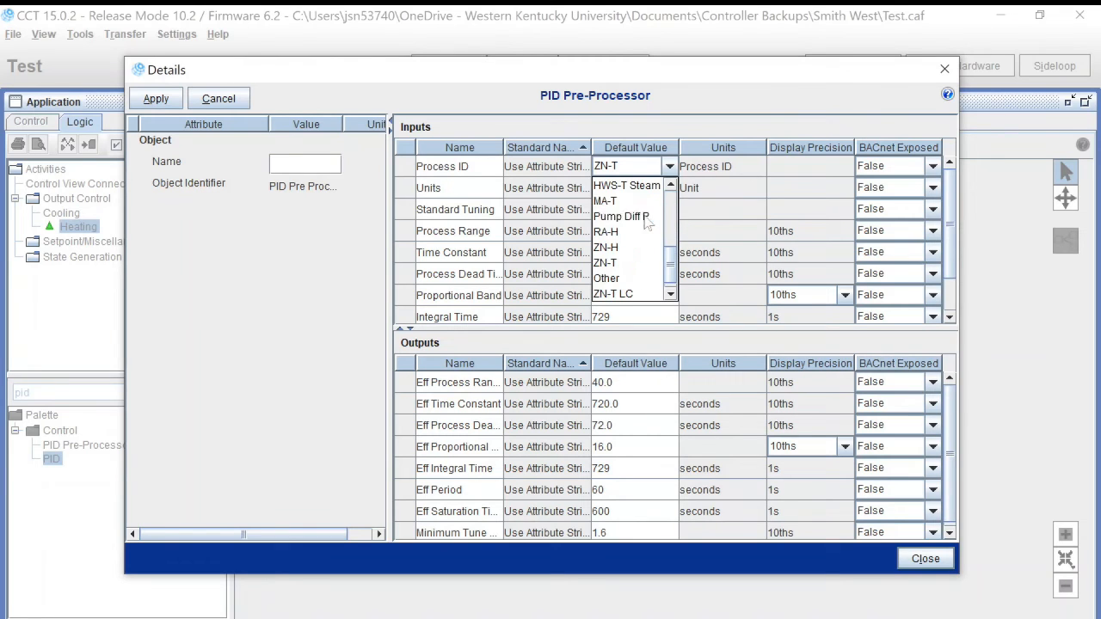
pyautogui.scroll(4, 641, 249)
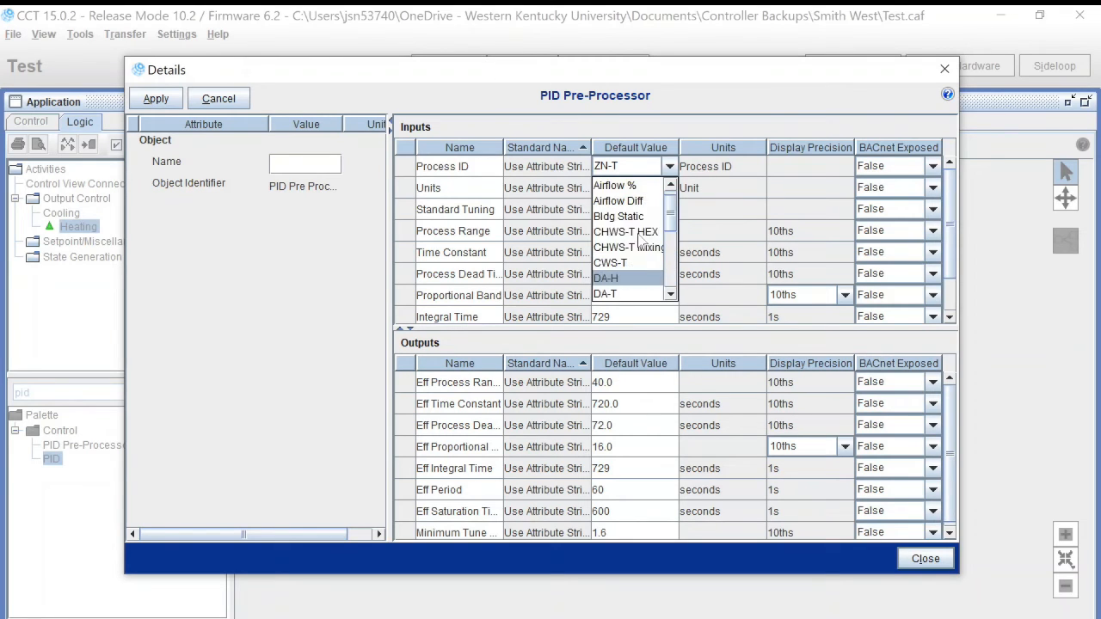
pyautogui.scroll(-2, 641, 243)
pyautogui.scroll(2, 637, 231)
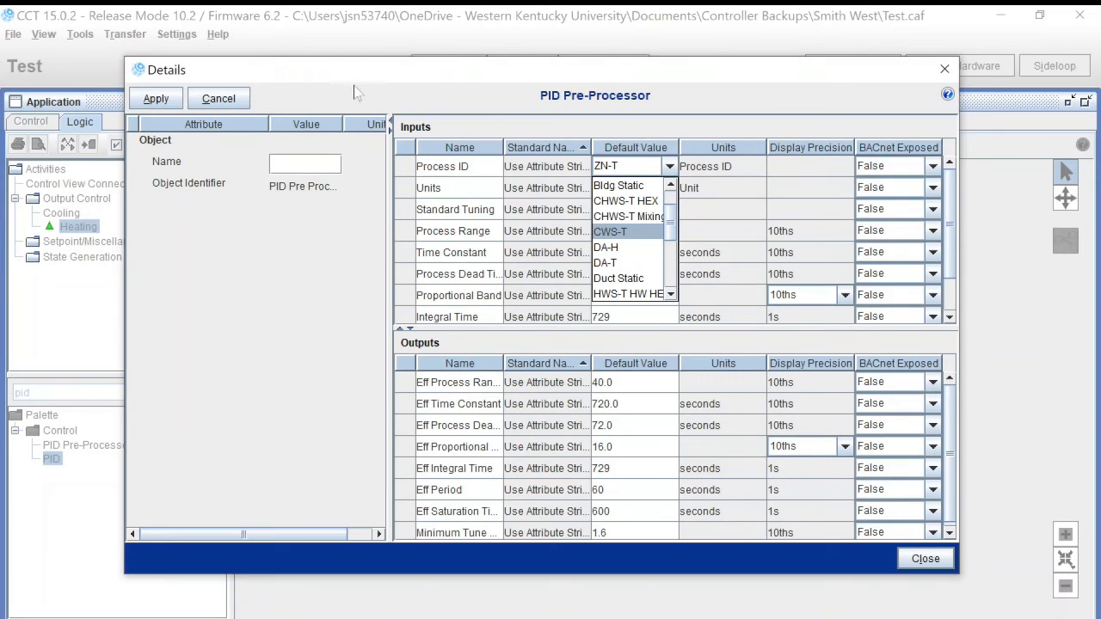
pyautogui.click(476, 78)
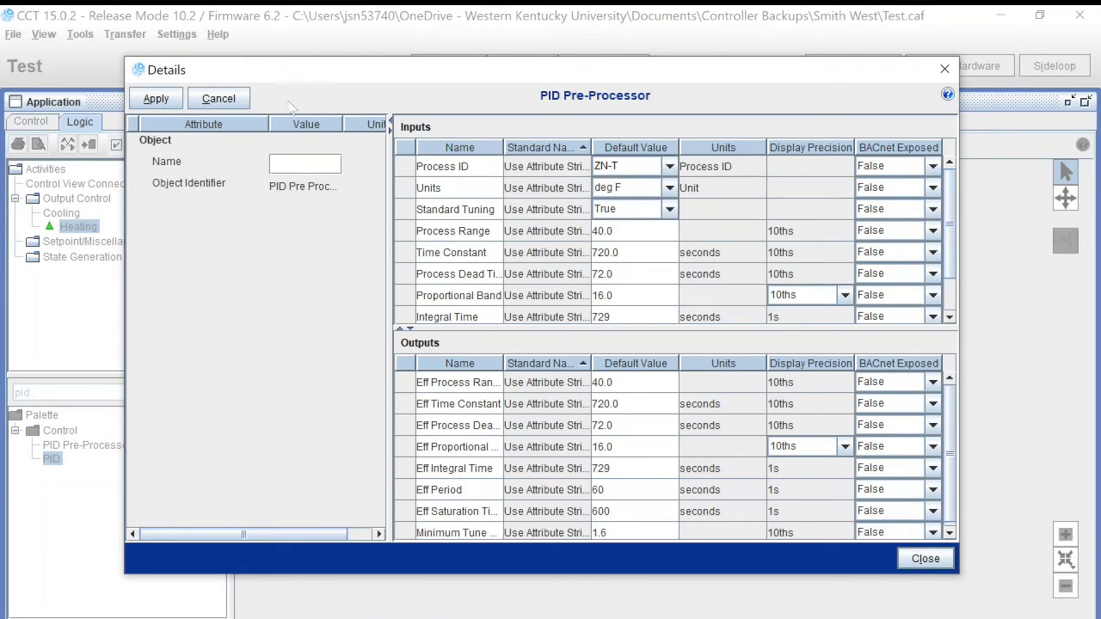
pyautogui.click(221, 100)
pyautogui.click(926, 560)
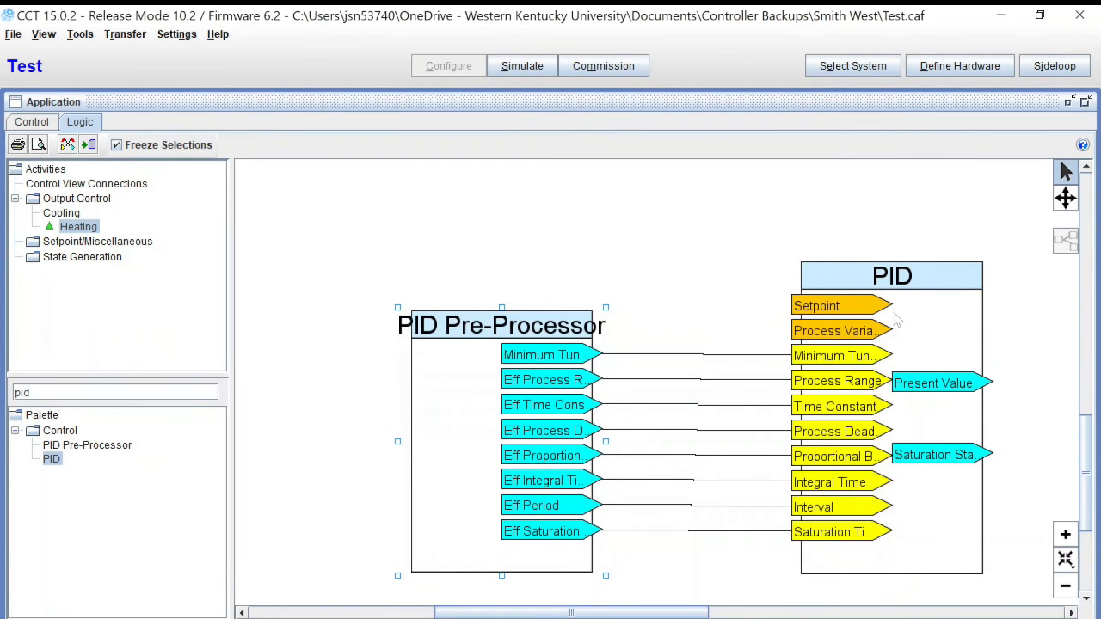
# Step: Examine the PID block's setup attributes, inputs and outputs, including its limits and output values
pyautogui.doubleClick(911, 287)
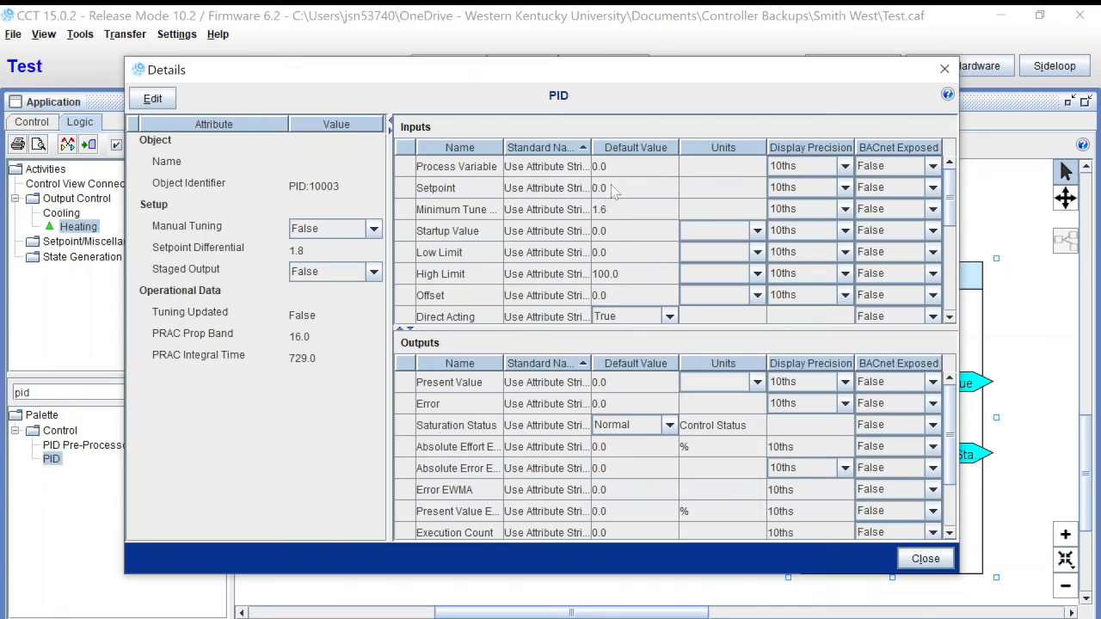
pyautogui.scroll(-2, 639, 478)
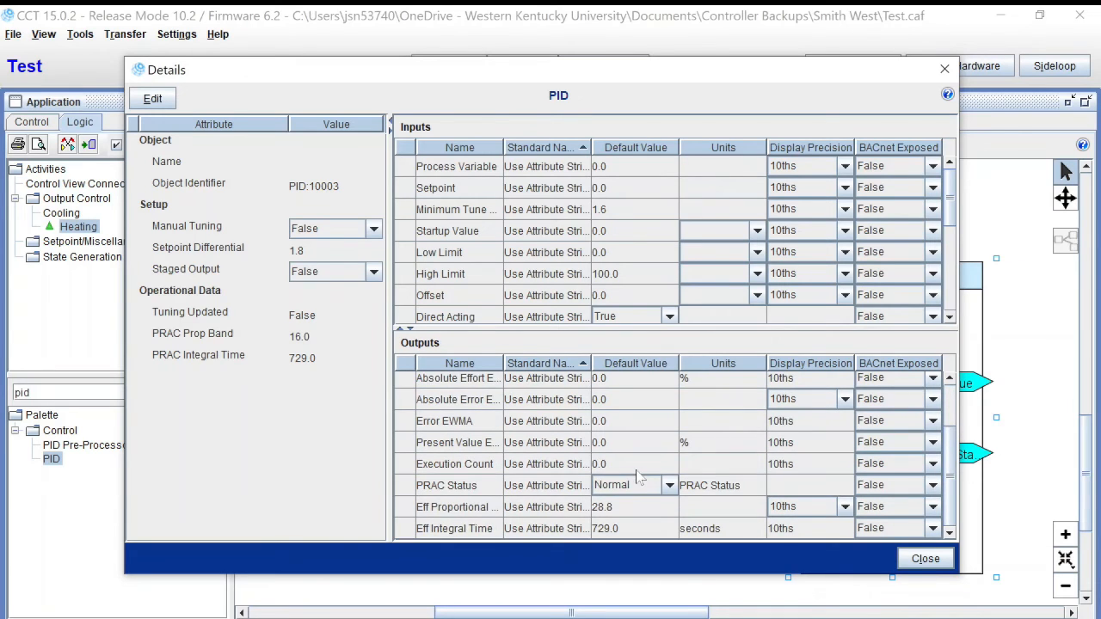
pyautogui.scroll(2, 637, 476)
pyautogui.scroll(-2, 638, 473)
pyautogui.click(926, 560)
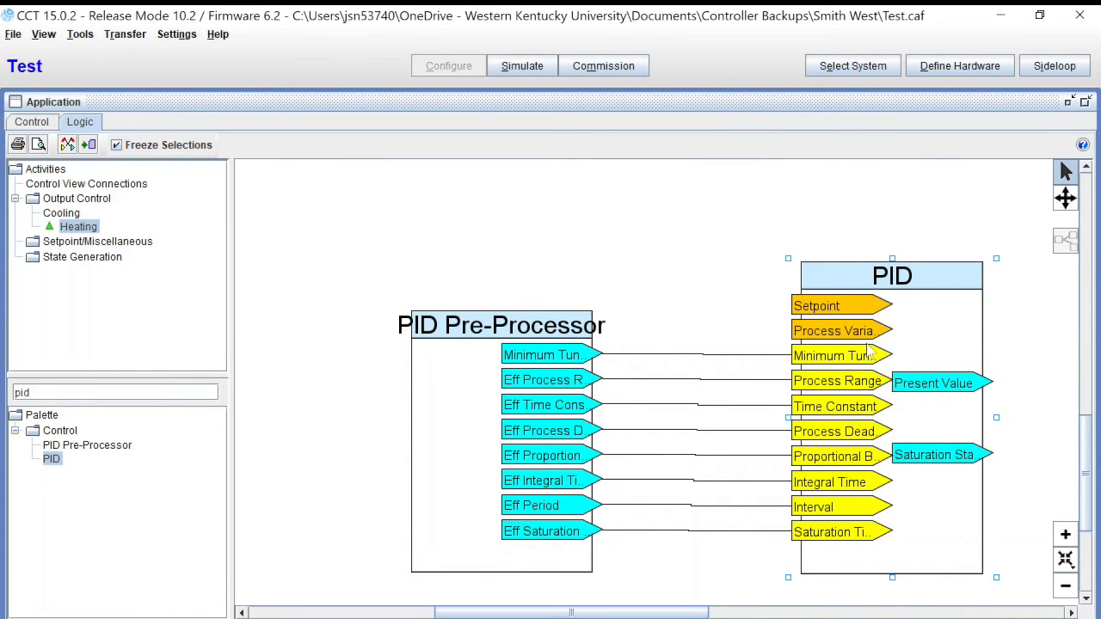
# Step: Connect the Zone Temp input to the PID's Process Variable
pyautogui.scroll(-4, 781, 347)
pyautogui.scroll(3, 879, 476)
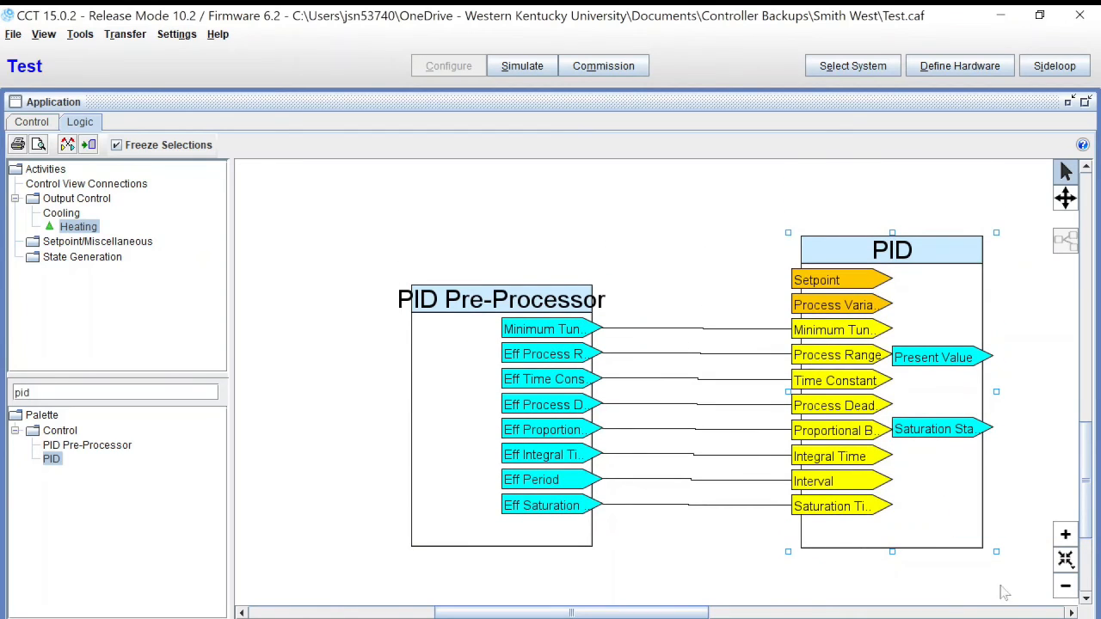
pyautogui.click(1066, 586)
pyautogui.click(1065, 586)
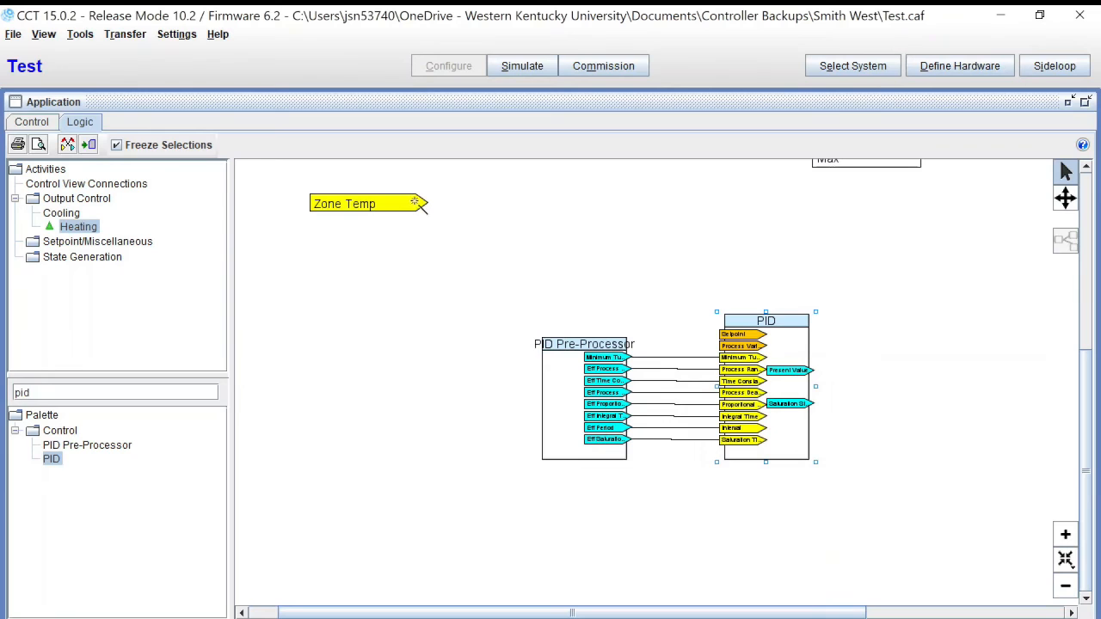
pyautogui.moveTo(420, 205); pyautogui.dragTo(736, 360)
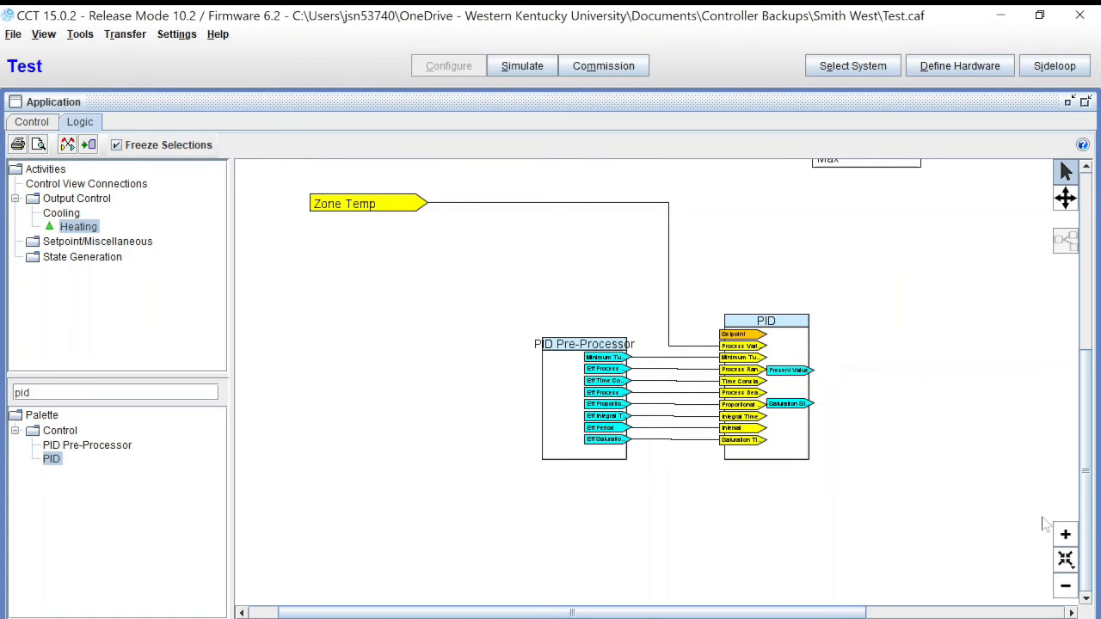
# Step: Clear the palette filter and place an Input (Float) above the PID Pre-Processor
pyautogui.click(1065, 534)
pyautogui.click(1067, 535)
pyautogui.click(1067, 535)
pyautogui.click(1067, 535)
pyautogui.click(1067, 536)
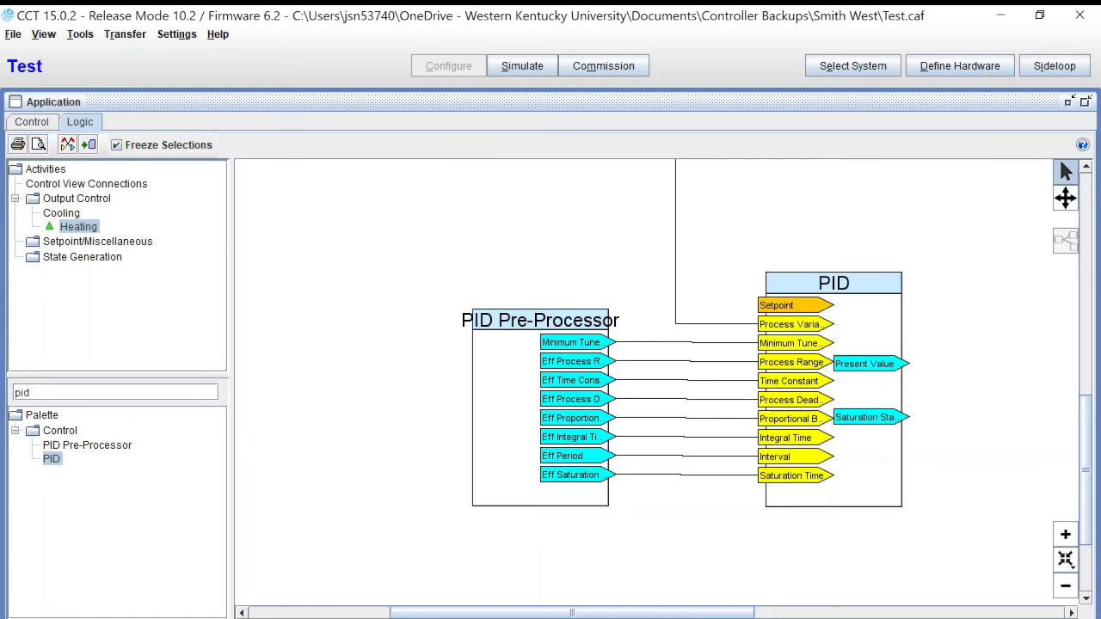
pyautogui.doubleClick(32, 392)
pyautogui.press('BackSpace')
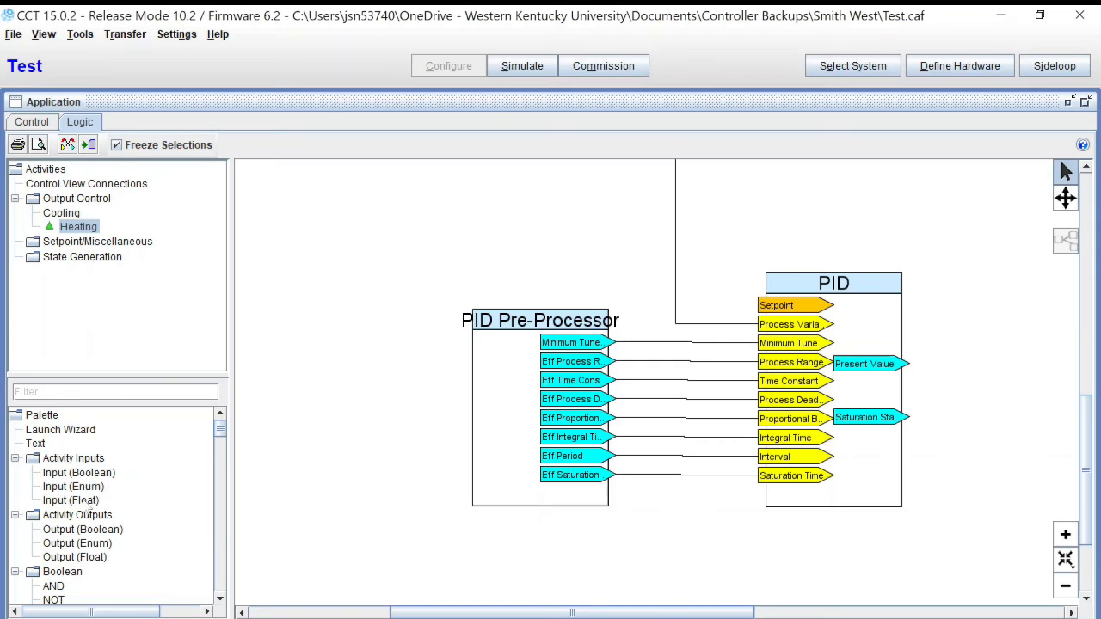
pyautogui.moveTo(88, 497); pyautogui.dragTo(507, 216)
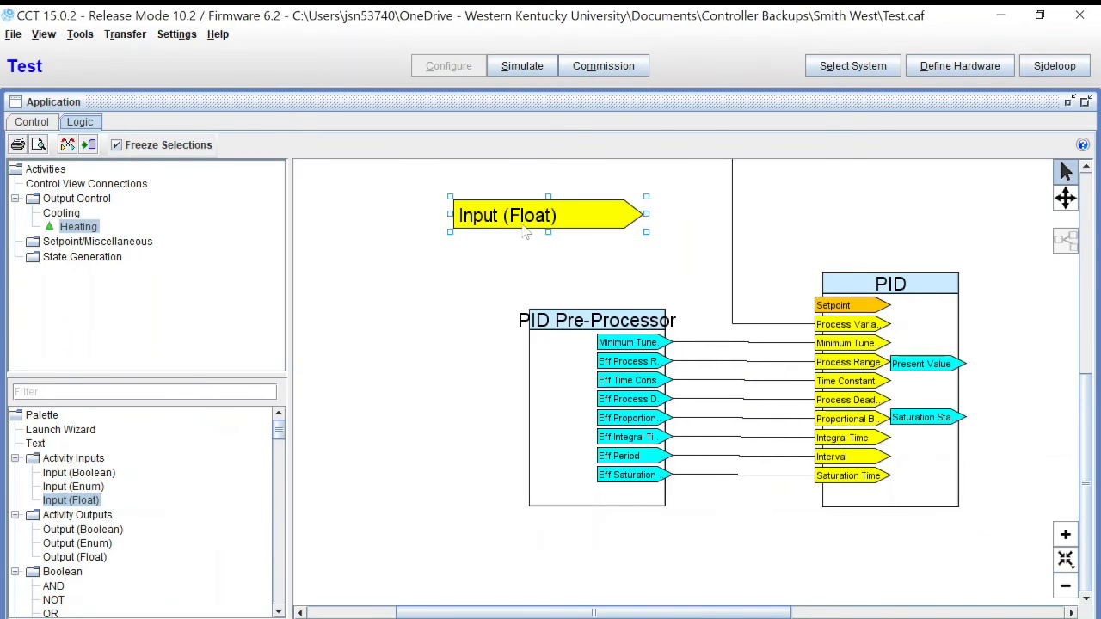
# Step: Name the new float input Zone Setpoint and connect it to the PID's Setpoint
pyautogui.doubleClick(513, 220)
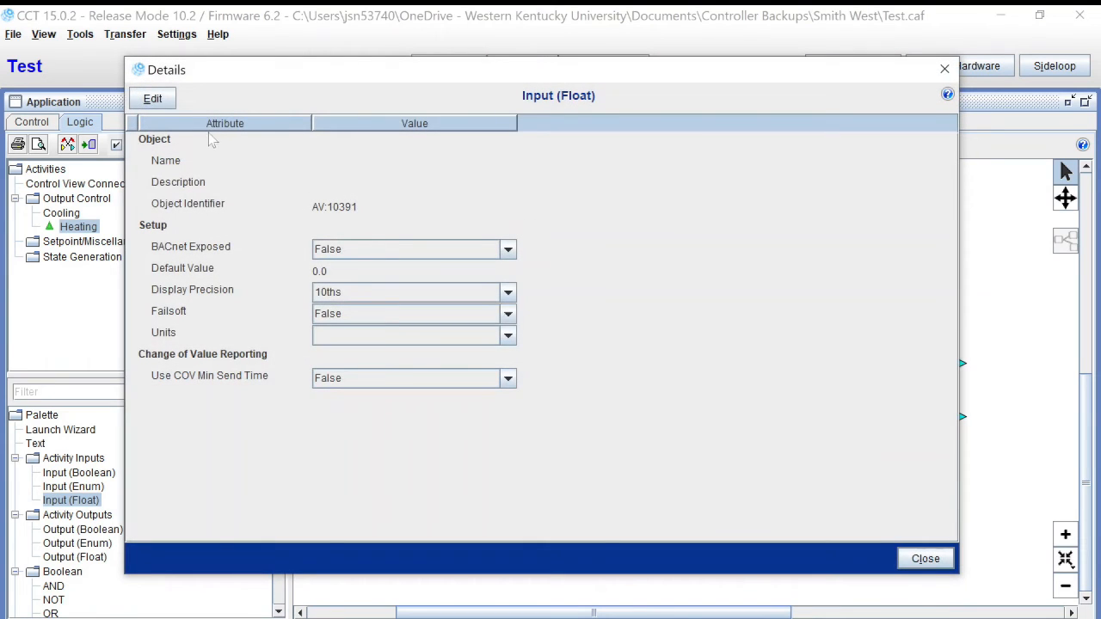
pyautogui.click(152, 99)
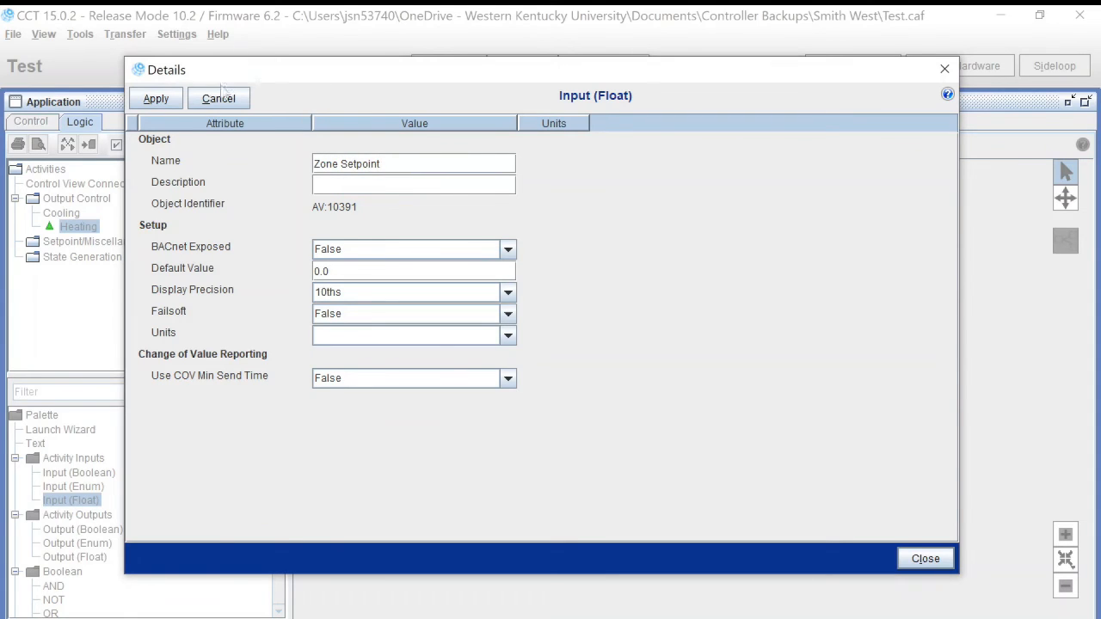
pyautogui.click(156, 100)
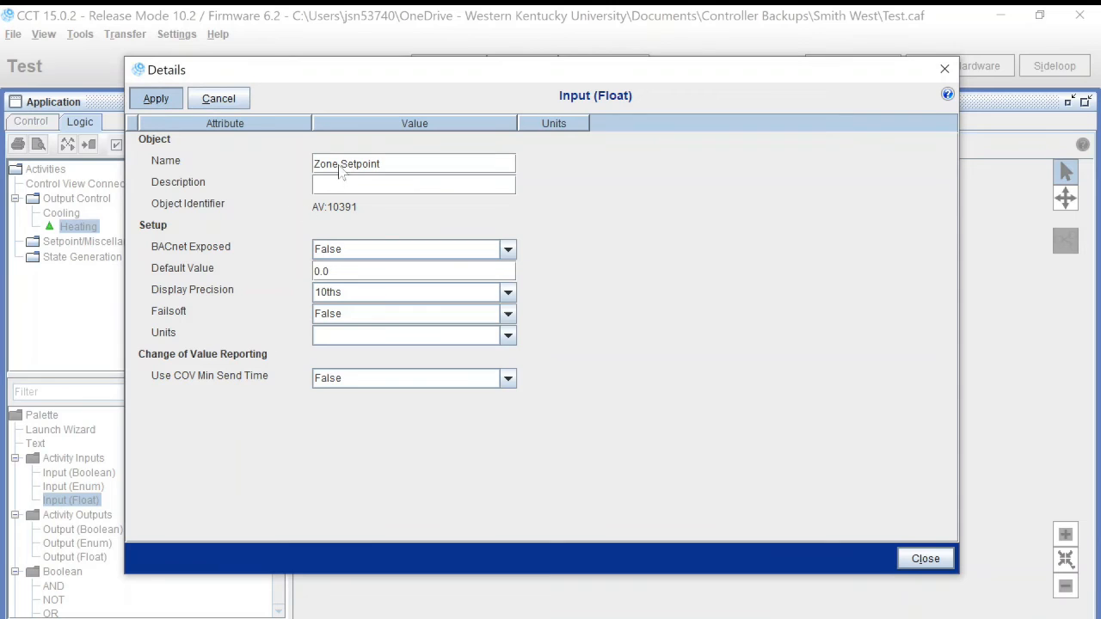
pyautogui.click(924, 560)
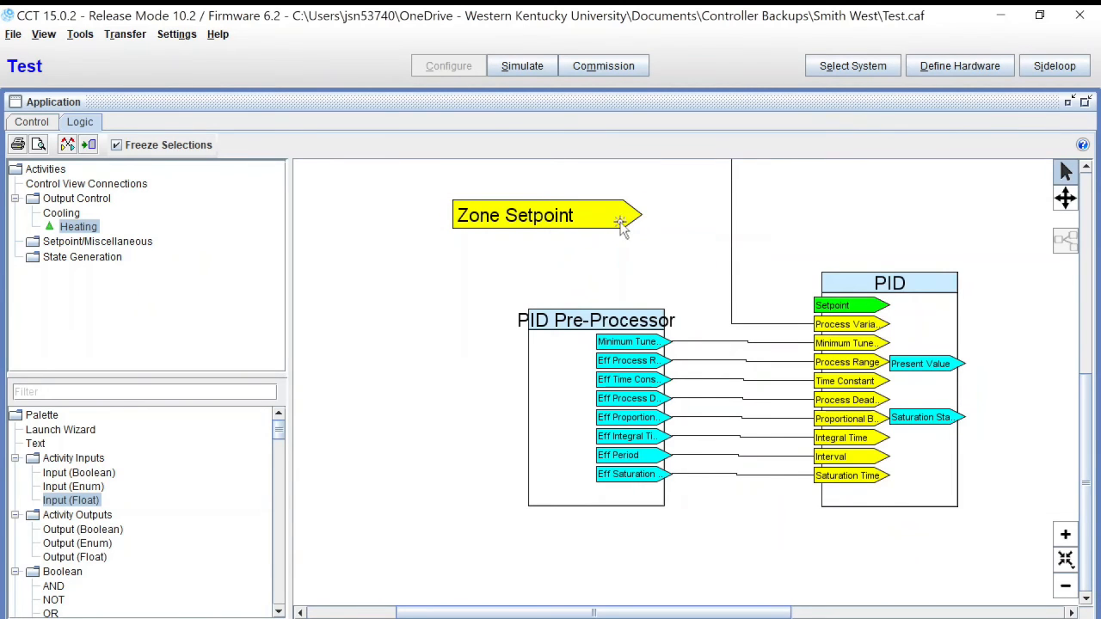
pyautogui.moveTo(622, 222); pyautogui.dragTo(828, 309)
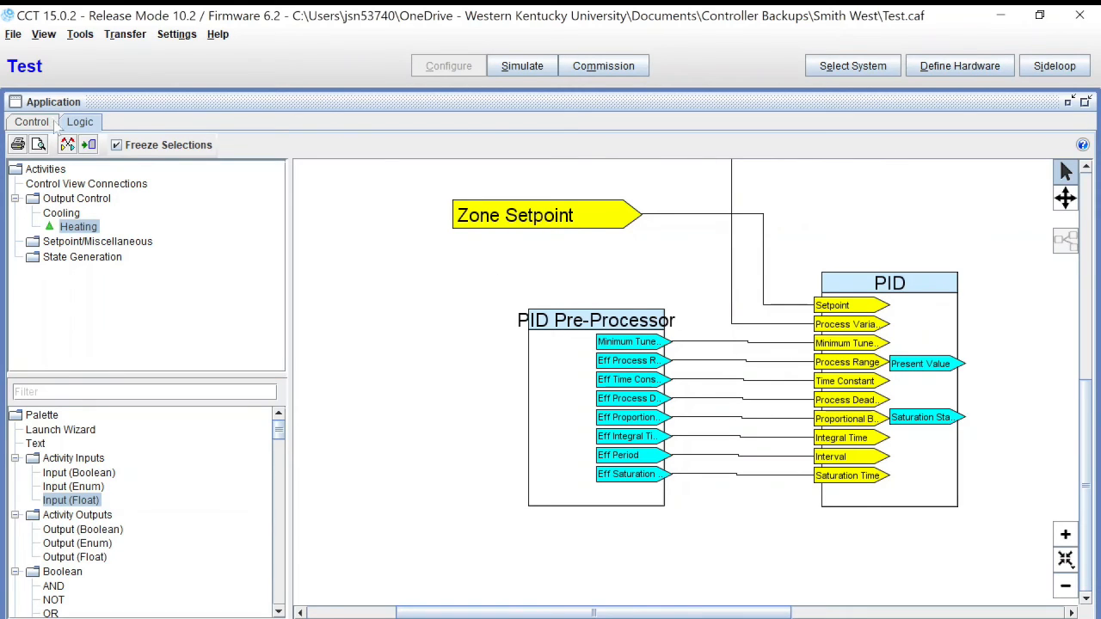
# Step: In the Control view, add one INPUT-FLOAT module named Zone Setpoint to the Network Inputs
pyautogui.click(31, 122)
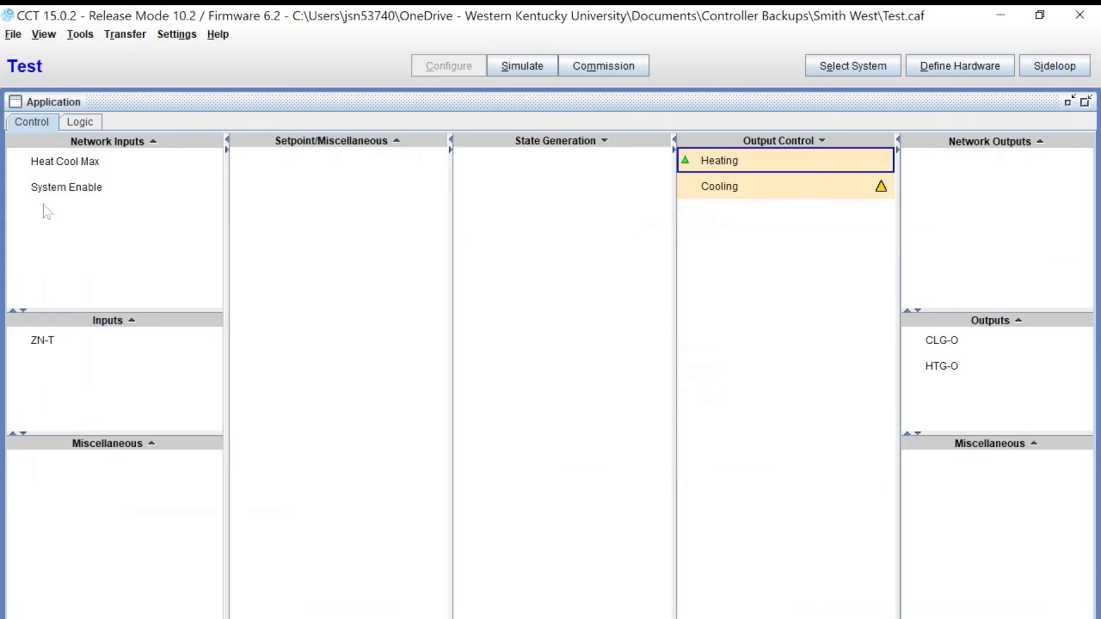
pyautogui.moveTo(151, 142)
pyautogui.click(215, 141)
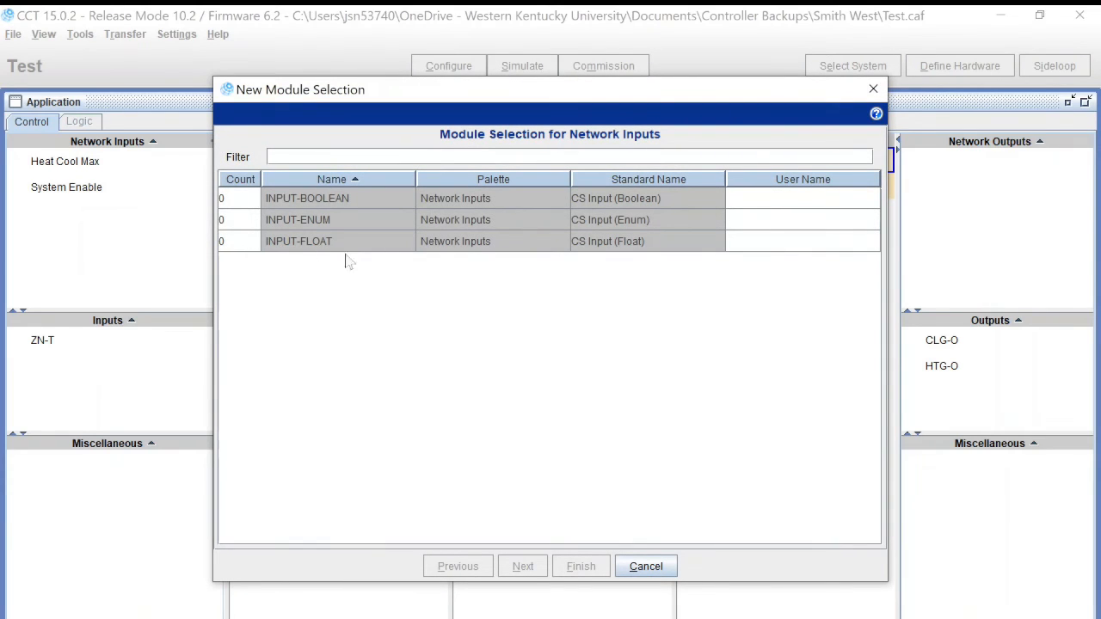
pyautogui.click(663, 573)
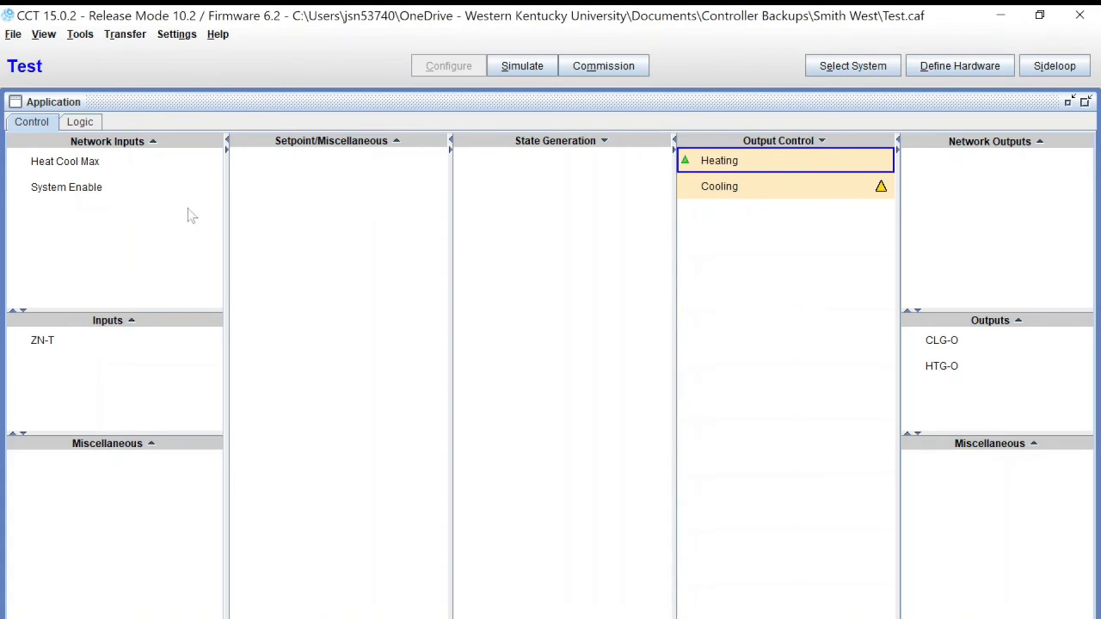
pyautogui.moveTo(210, 144)
pyautogui.click(216, 142)
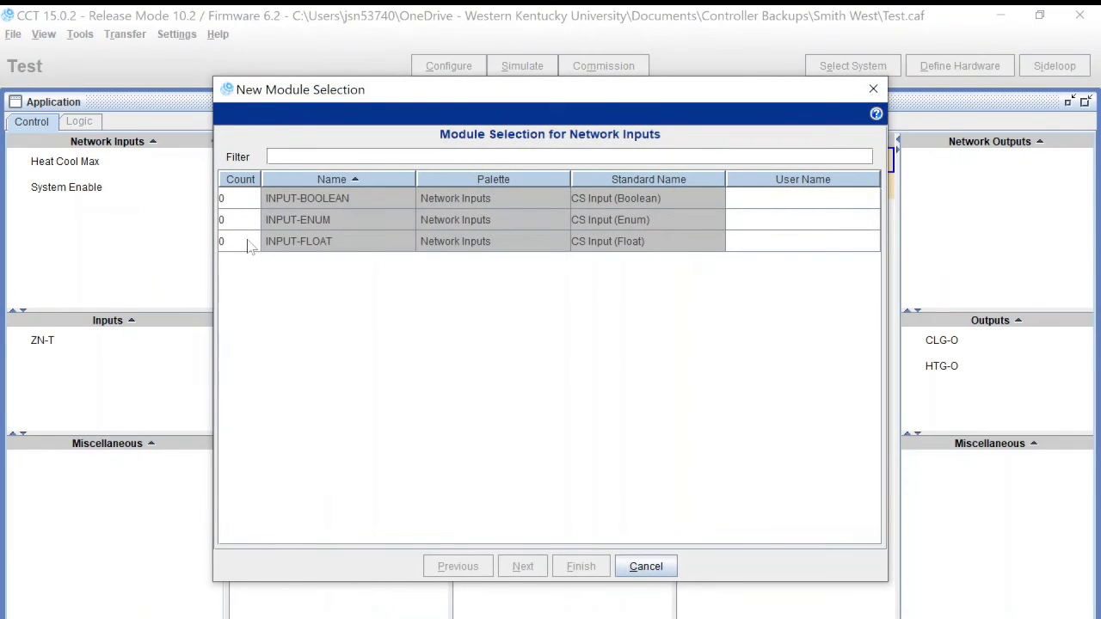
pyautogui.click(239, 243)
pyautogui.write('1')
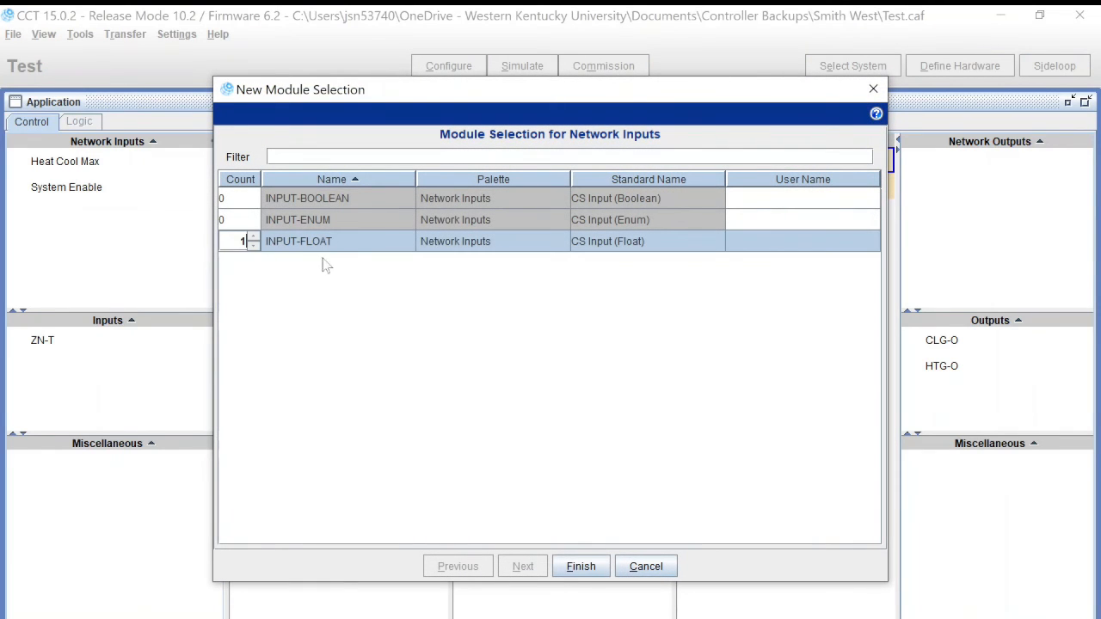
pyautogui.click(779, 241)
pyautogui.write('Zone Setpoint')
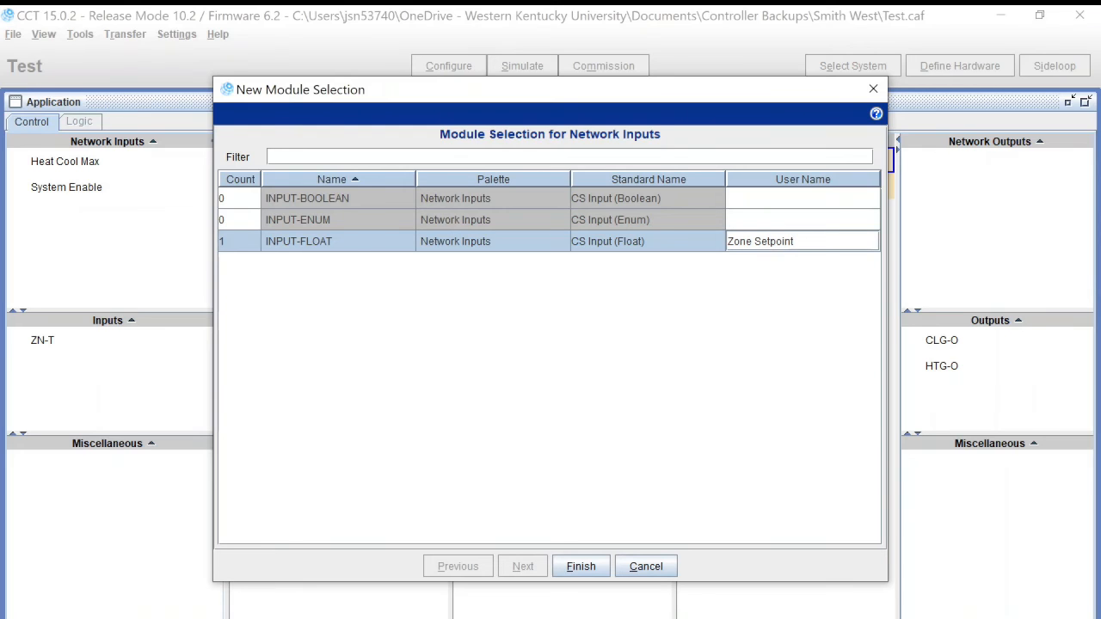
pyautogui.click(596, 562)
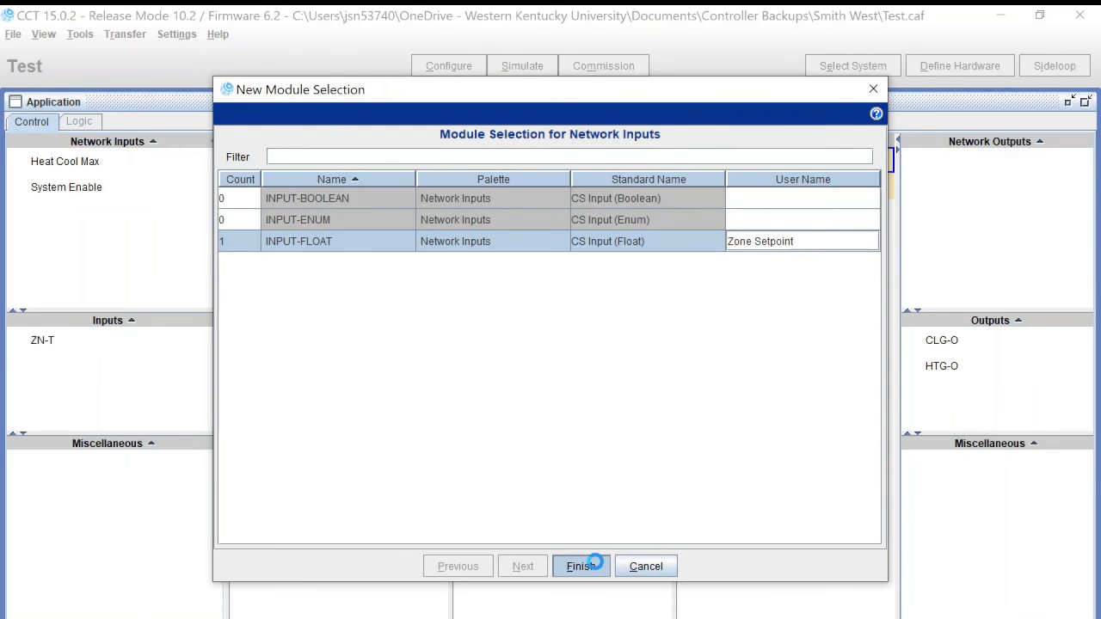
# Step: Connect the Heating activity's Zone Setpoint input to the Zone Setpoint network input
pyautogui.click(1086, 102)
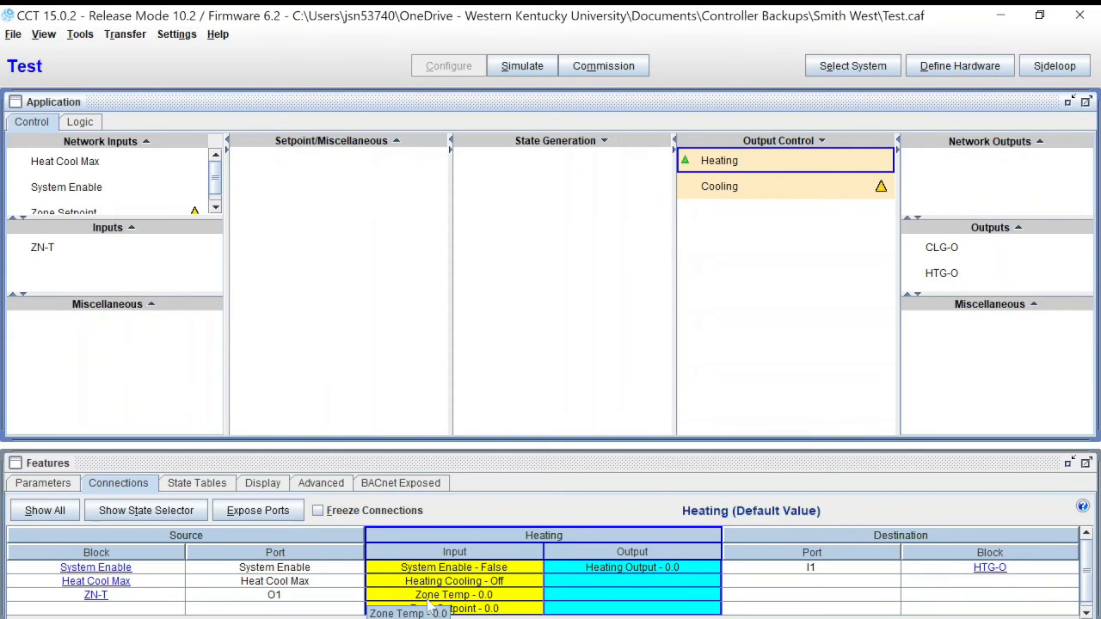
pyautogui.click(454, 609)
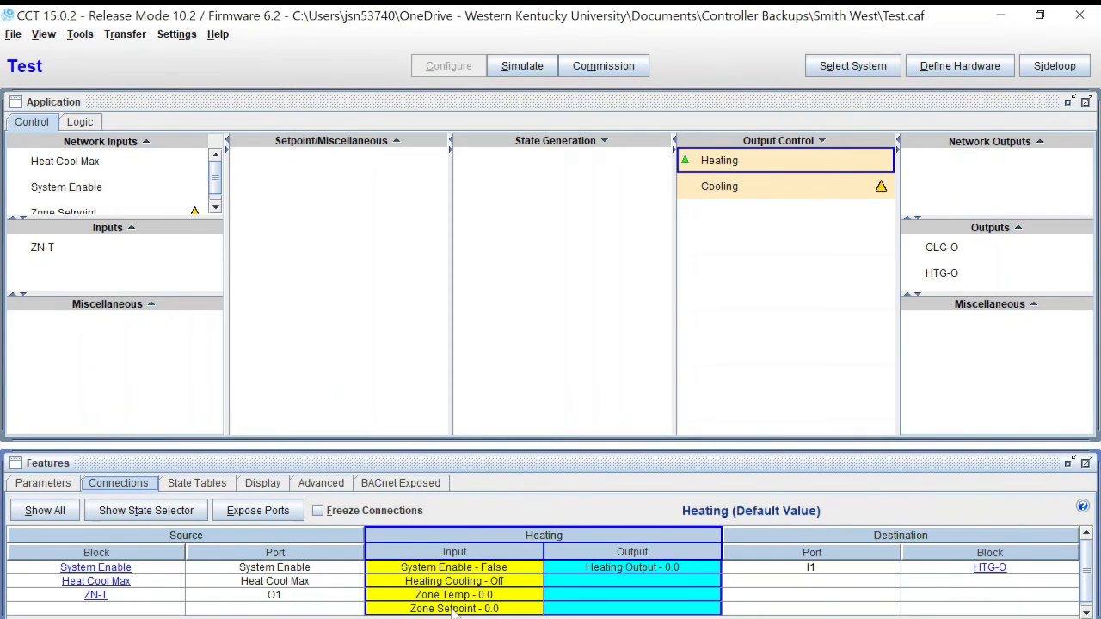
pyautogui.rightClick(455, 609)
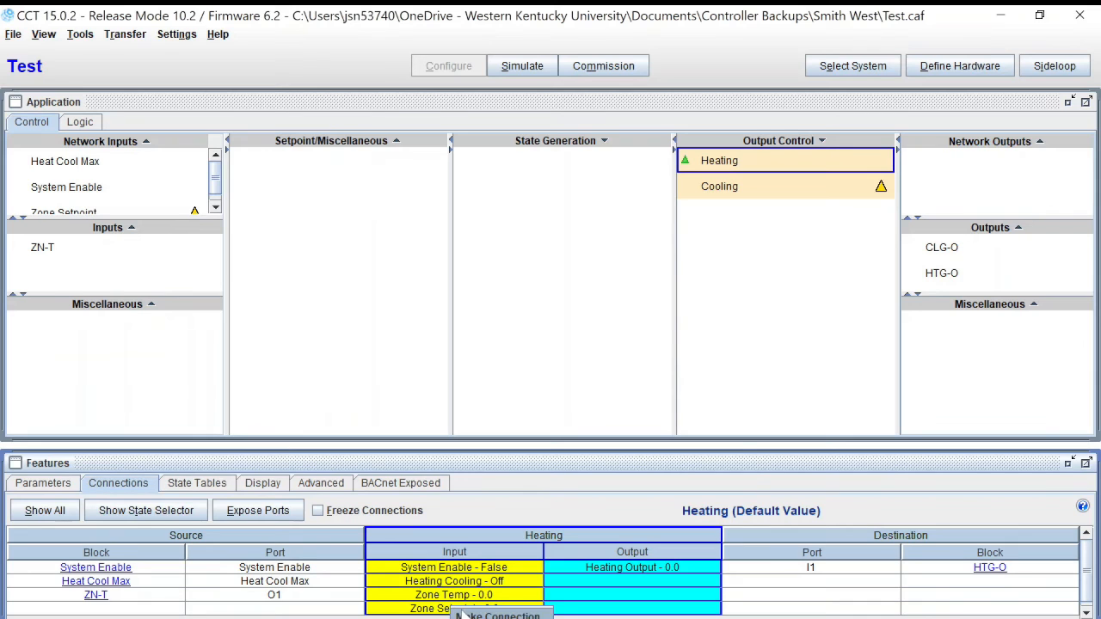
pyautogui.click(460, 614)
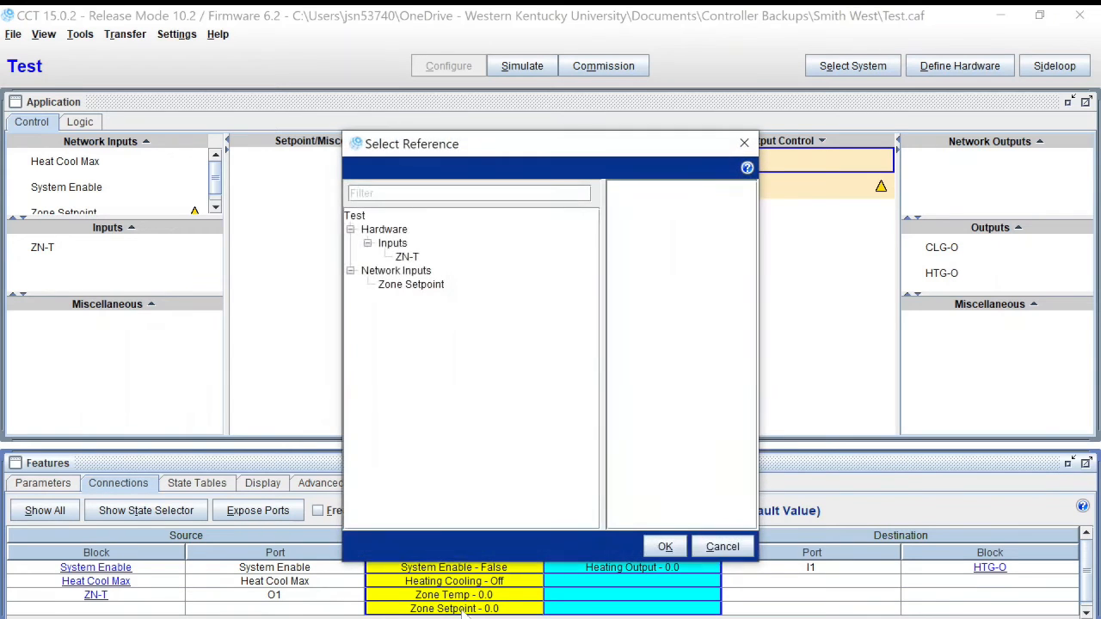
pyautogui.click(417, 289)
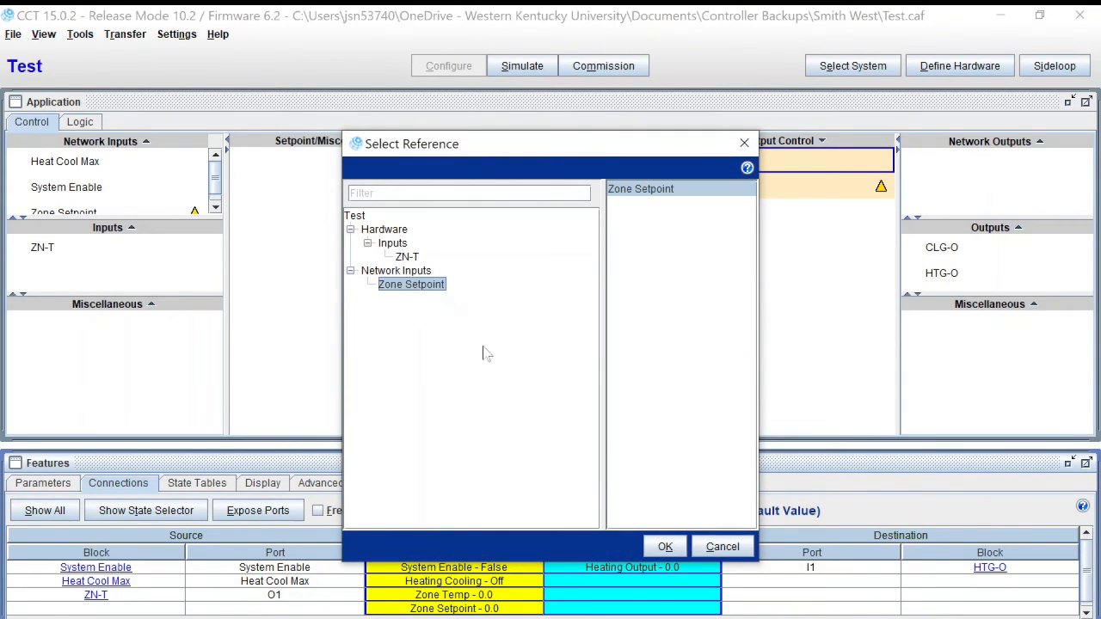
pyautogui.click(664, 549)
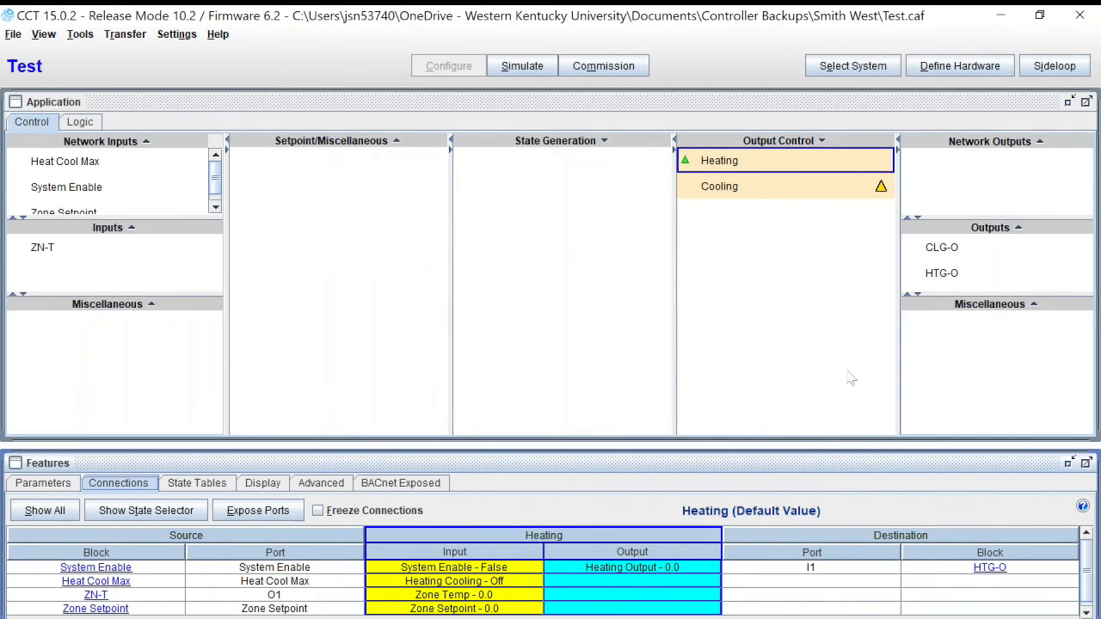
# Step: In the Heating logic's On state, move the PID block towards Heating Output and connect its Present Value to Heating Output
pyautogui.rightClick(746, 161)
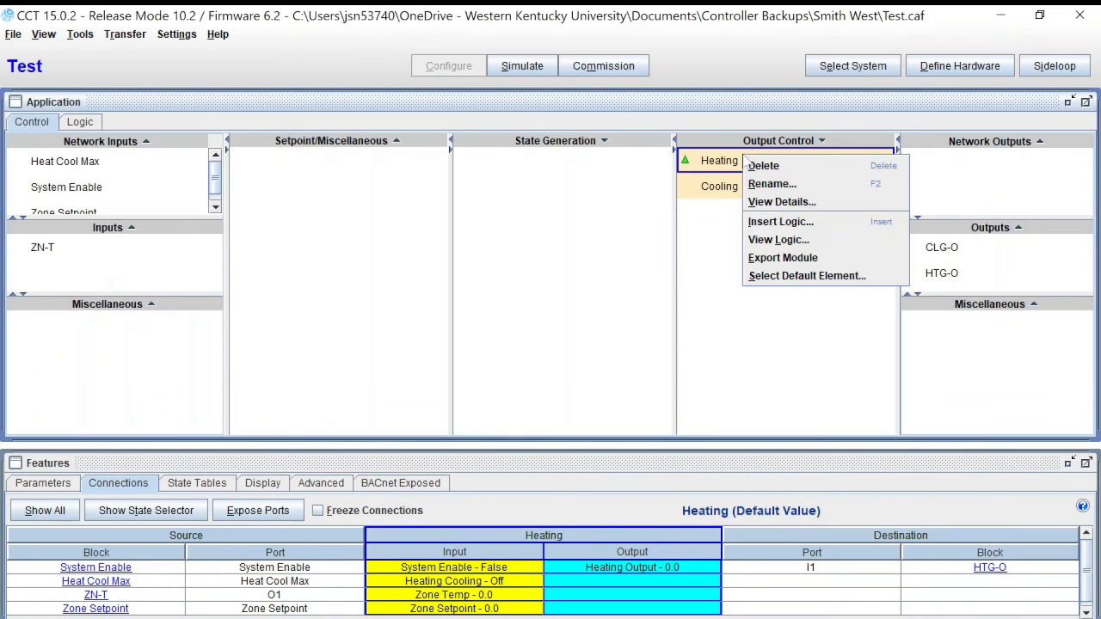
pyautogui.click(799, 243)
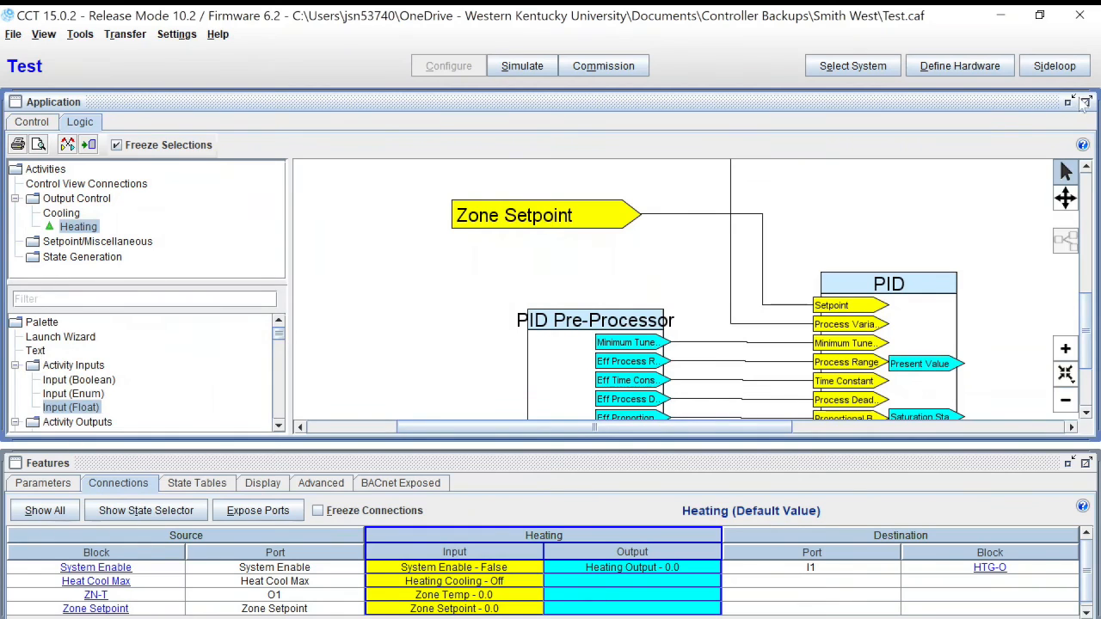
pyautogui.click(1086, 102)
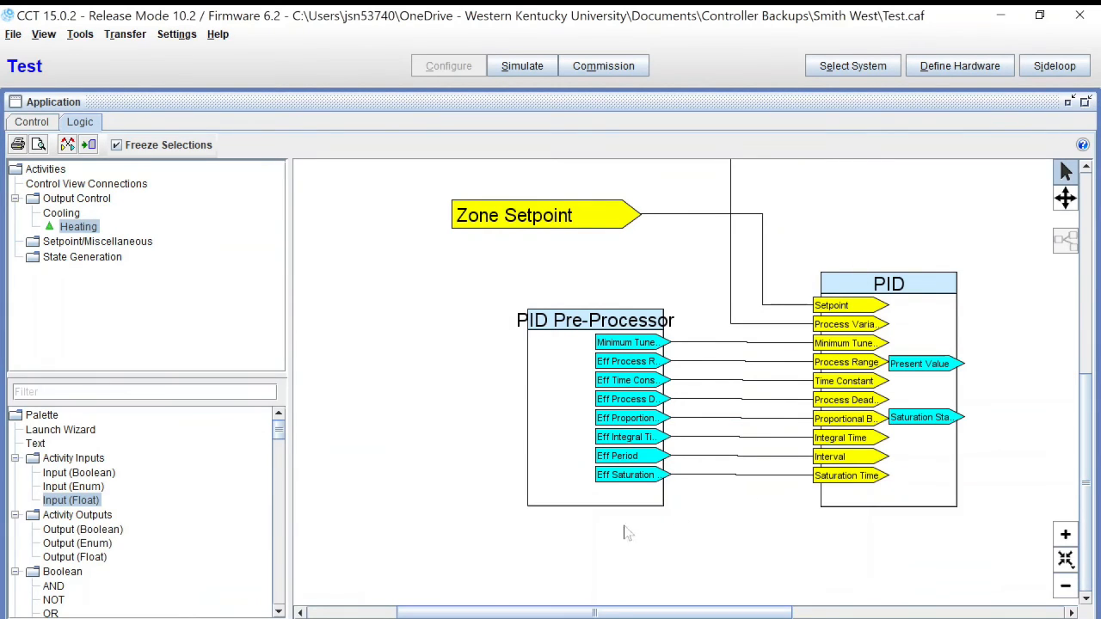
pyautogui.moveTo(615, 616); pyautogui.dragTo(889, 616)
pyautogui.click(1065, 588)
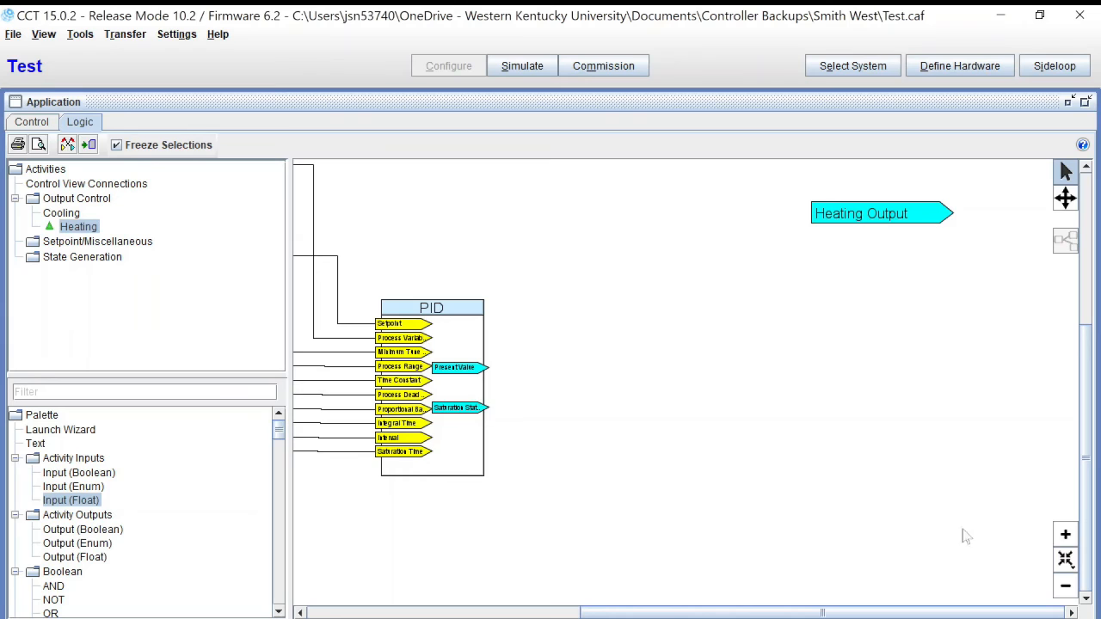
pyautogui.click(1065, 535)
pyautogui.click(1065, 534)
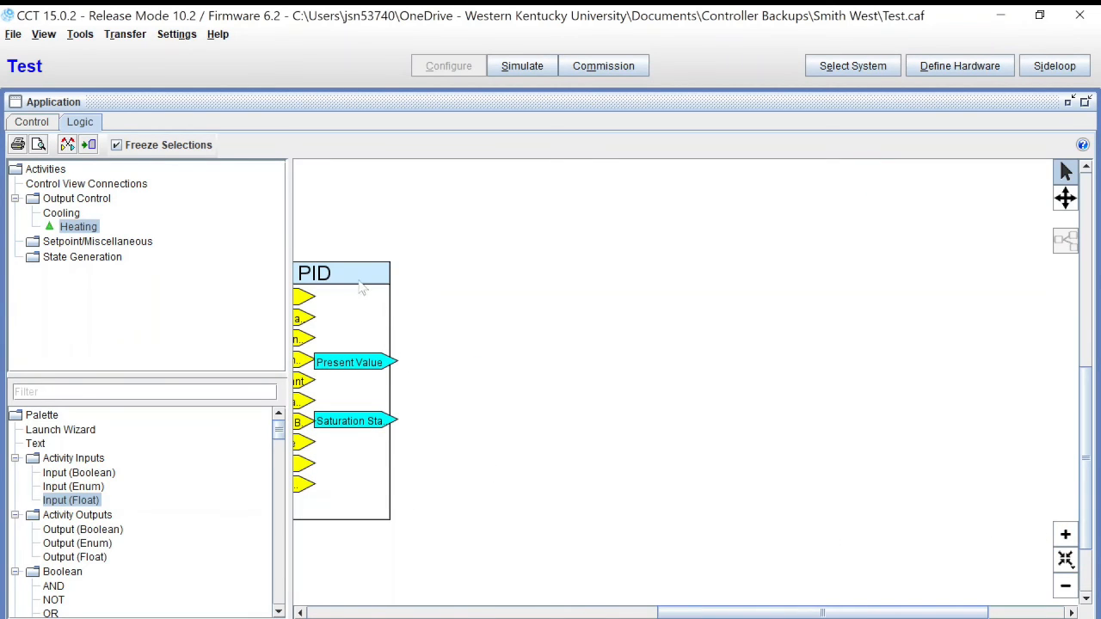
pyautogui.moveTo(342, 274); pyautogui.dragTo(573, 249)
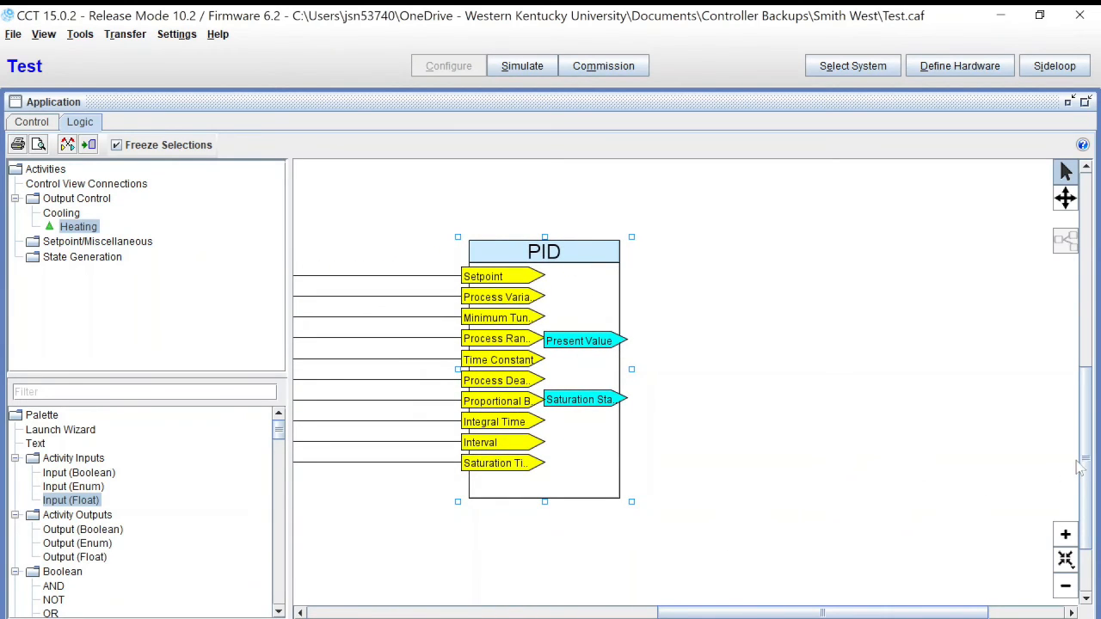
pyautogui.moveTo(1086, 470); pyautogui.dragTo(1087, 435)
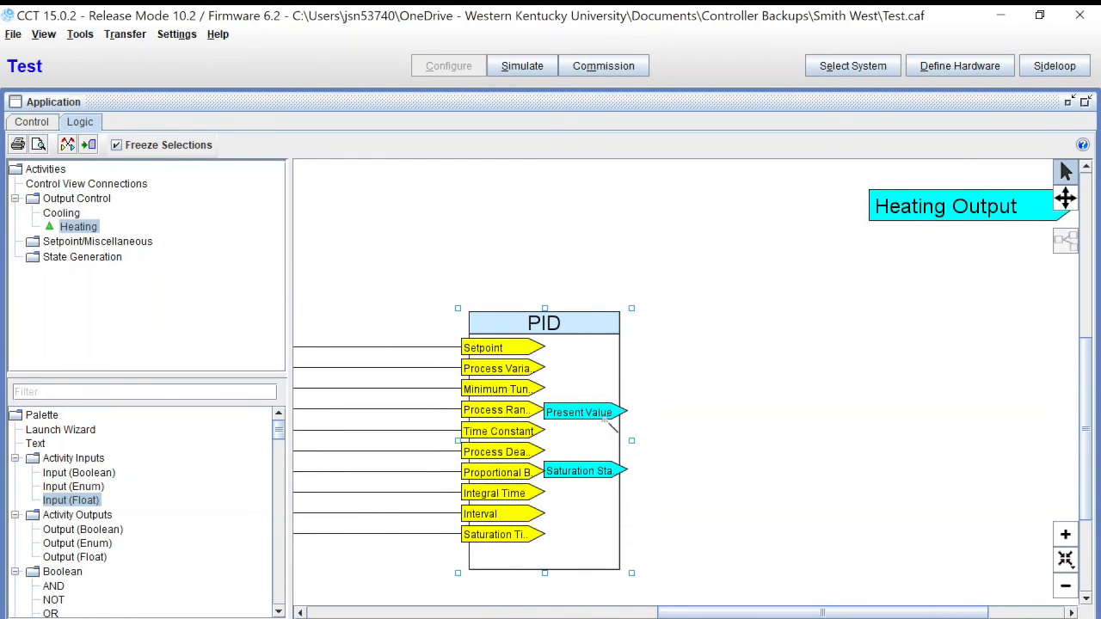
pyautogui.moveTo(625, 421); pyautogui.dragTo(914, 220)
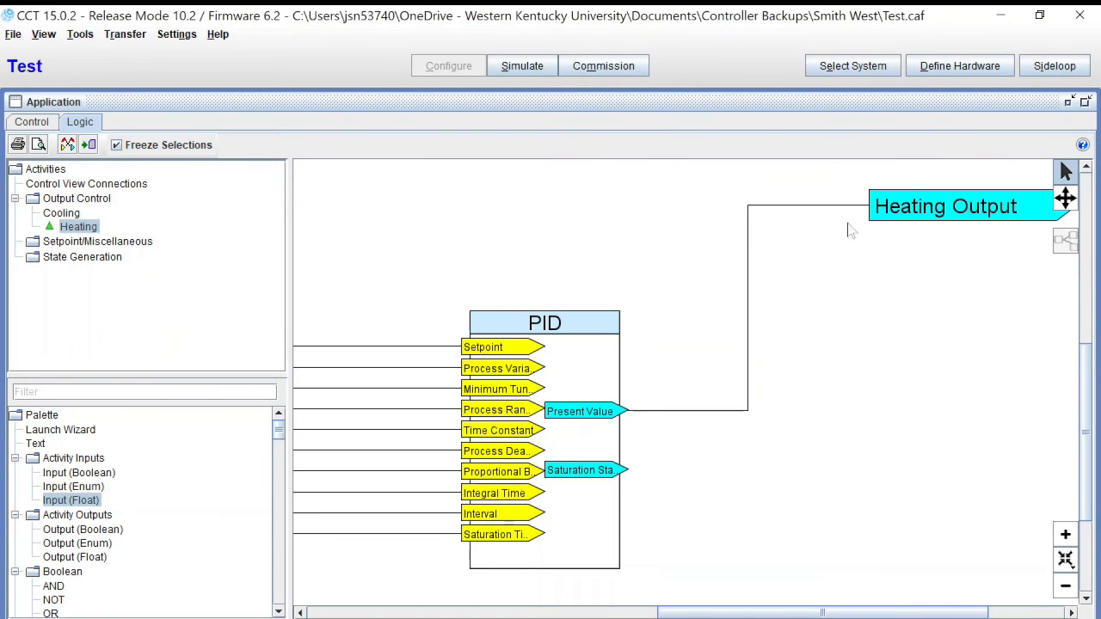
# Step: Examine the PID block's input and output attributes, including its limits, Direct Acting and Adaptive Tuning settings
pyautogui.doubleClick(570, 333)
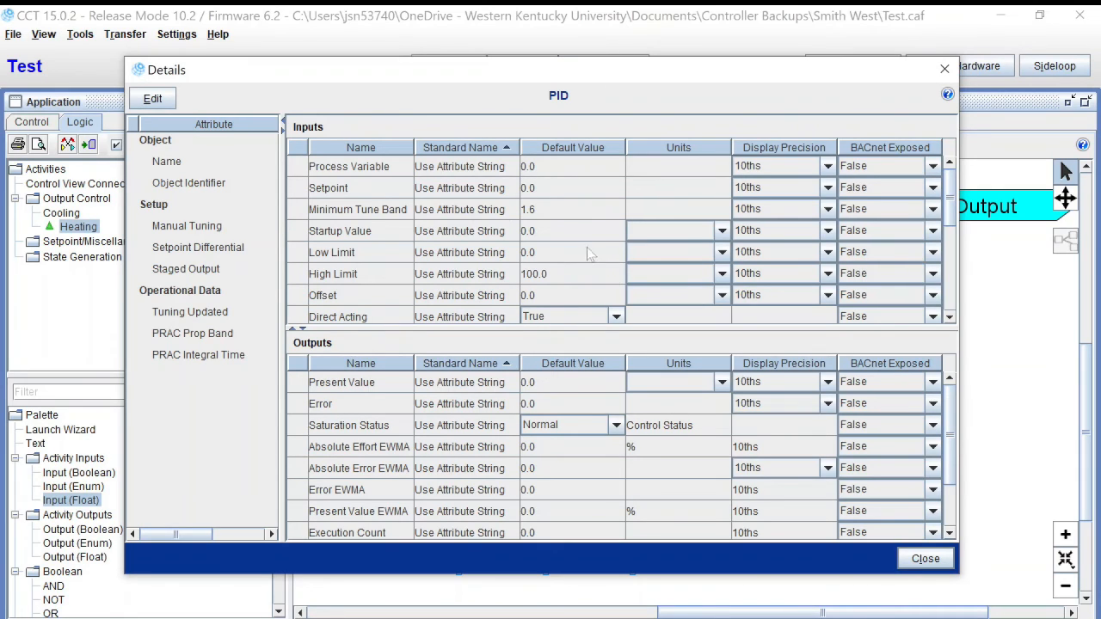
pyautogui.scroll(-1, 581, 260)
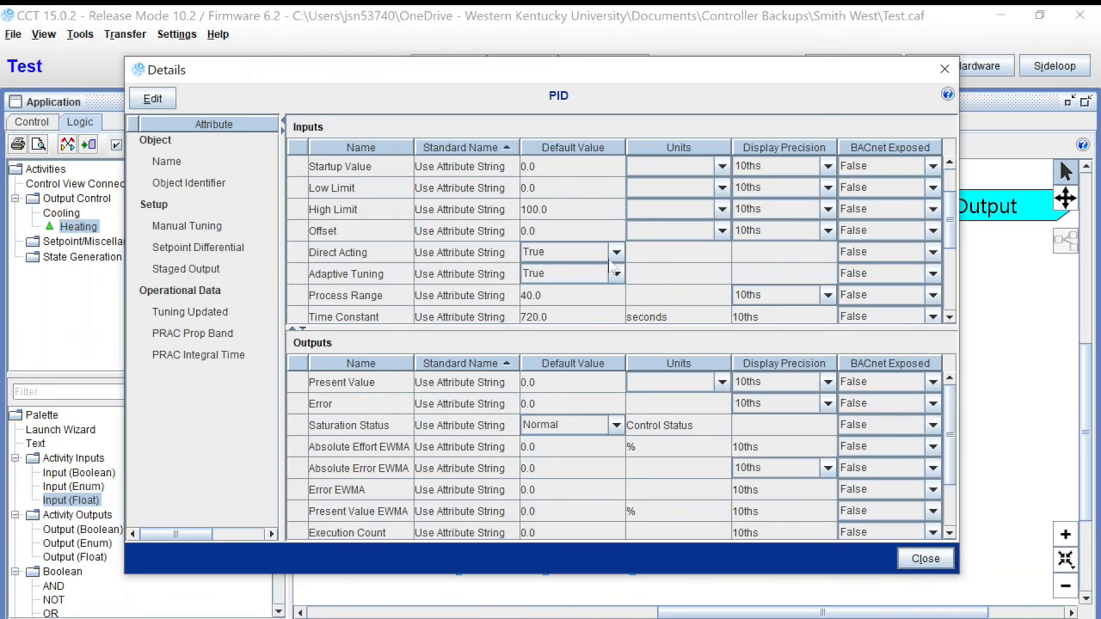
pyautogui.click(925, 559)
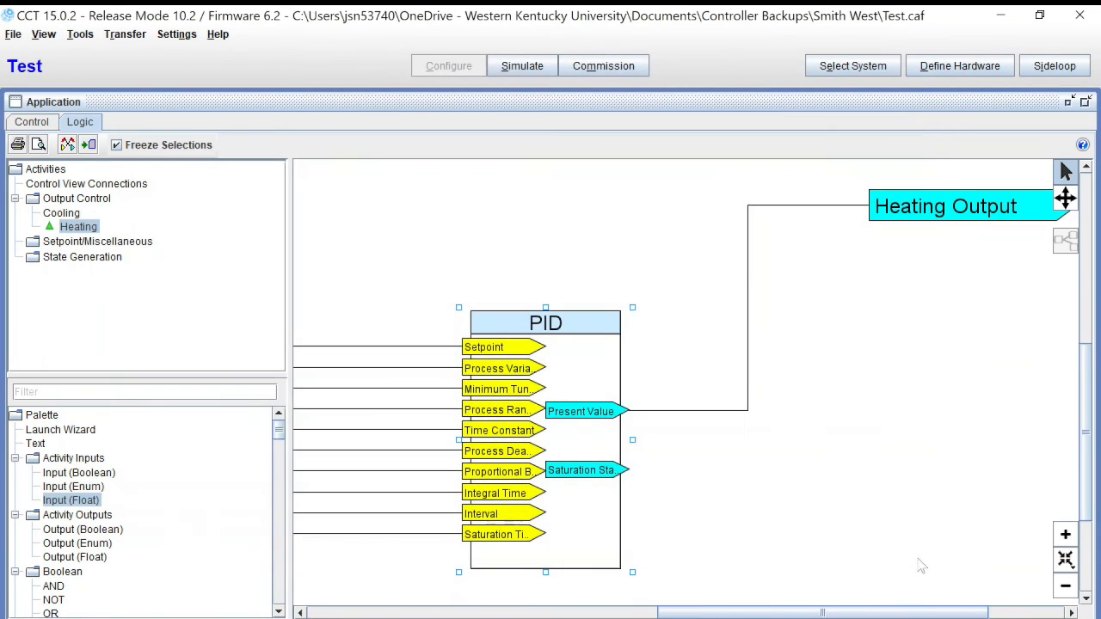
# Step: Review the Heating logic for the state selection and for each of the Off, On and Max states
pyautogui.click(1066, 587)
pyautogui.click(1066, 588)
pyautogui.click(1065, 589)
pyautogui.click(1065, 589)
pyautogui.click(1065, 589)
pyautogui.click(1066, 589)
pyautogui.click(1065, 588)
pyautogui.moveTo(870, 614); pyautogui.dragTo(742, 616)
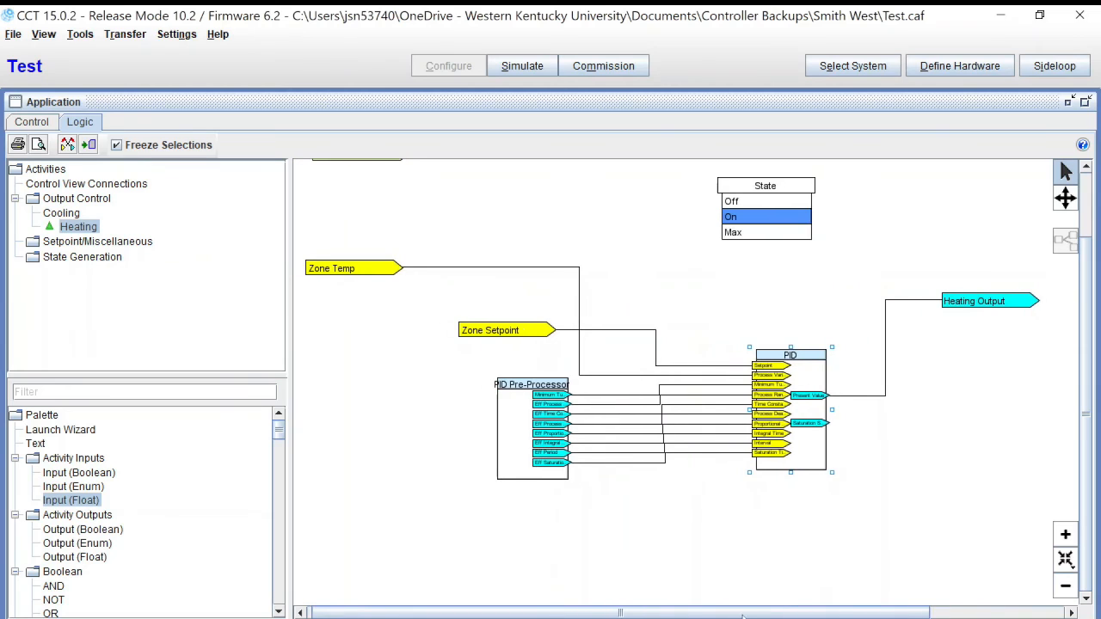
pyautogui.click(759, 190)
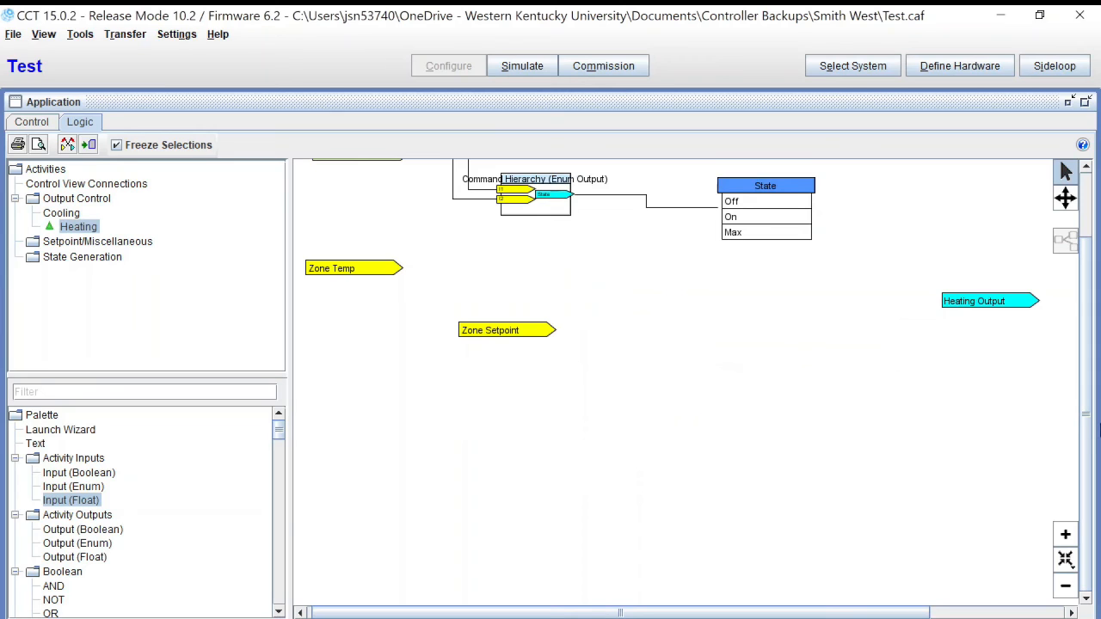
pyautogui.moveTo(1087, 435); pyautogui.dragTo(652, 362)
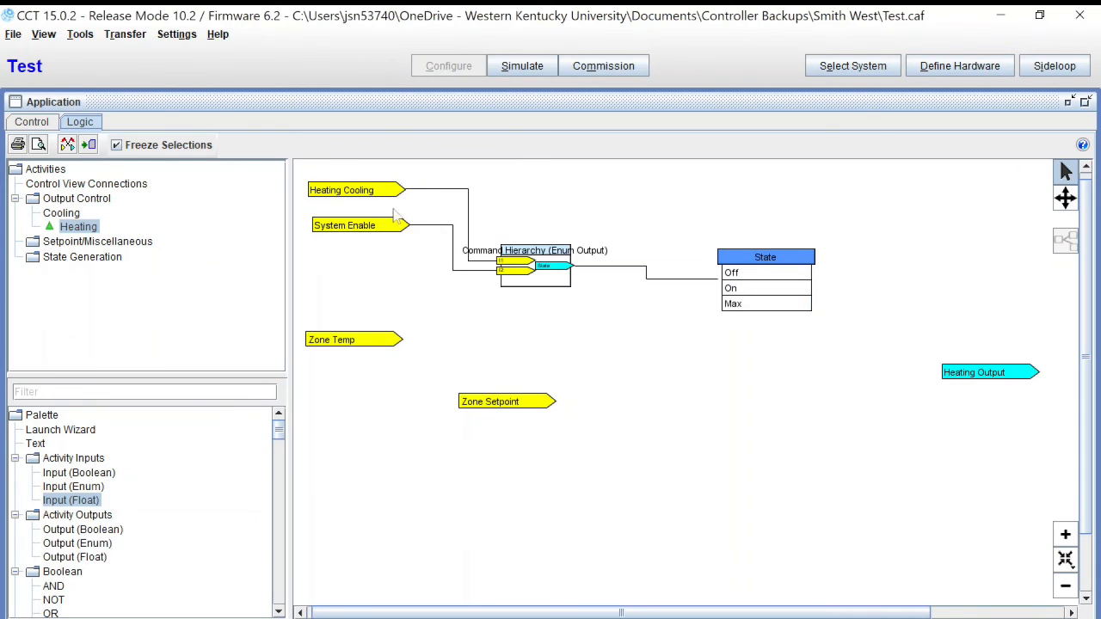
pyautogui.click(789, 277)
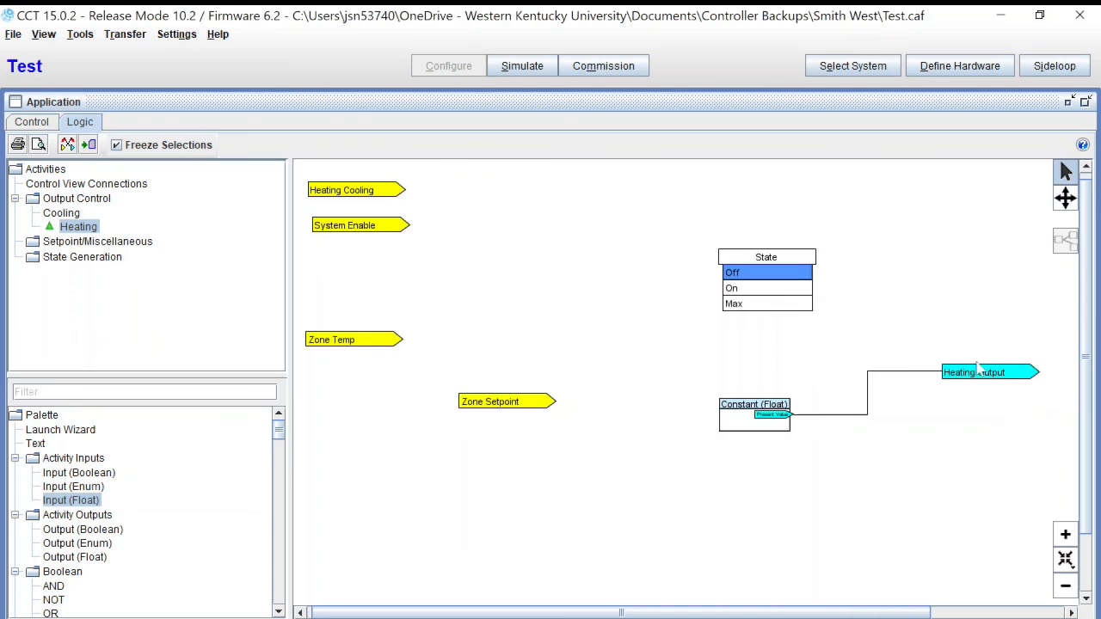
pyautogui.click(756, 291)
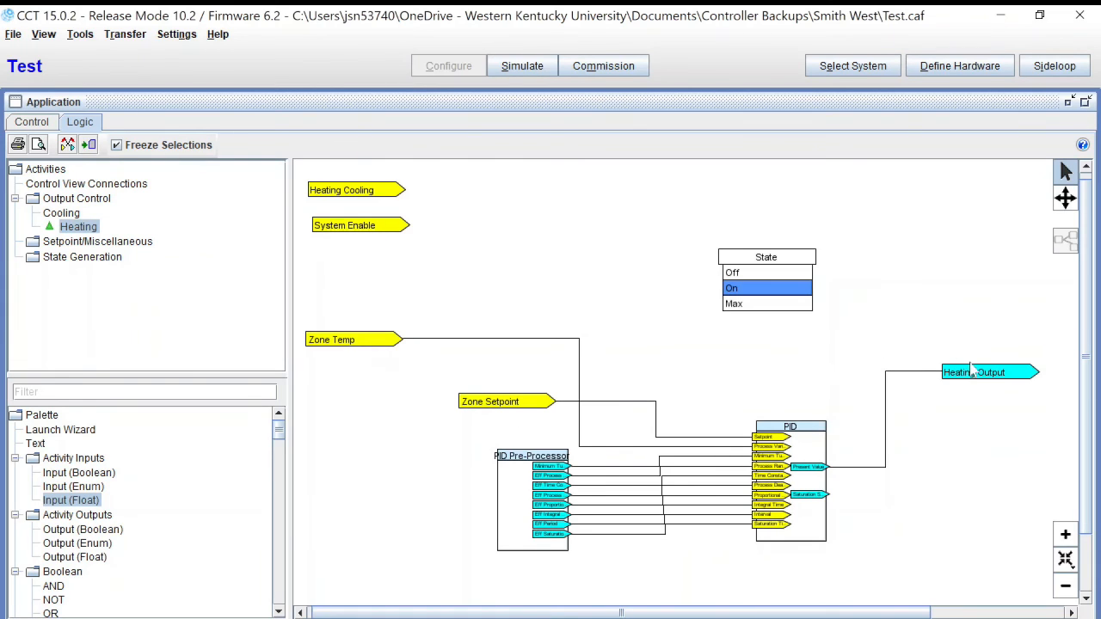
pyautogui.click(754, 304)
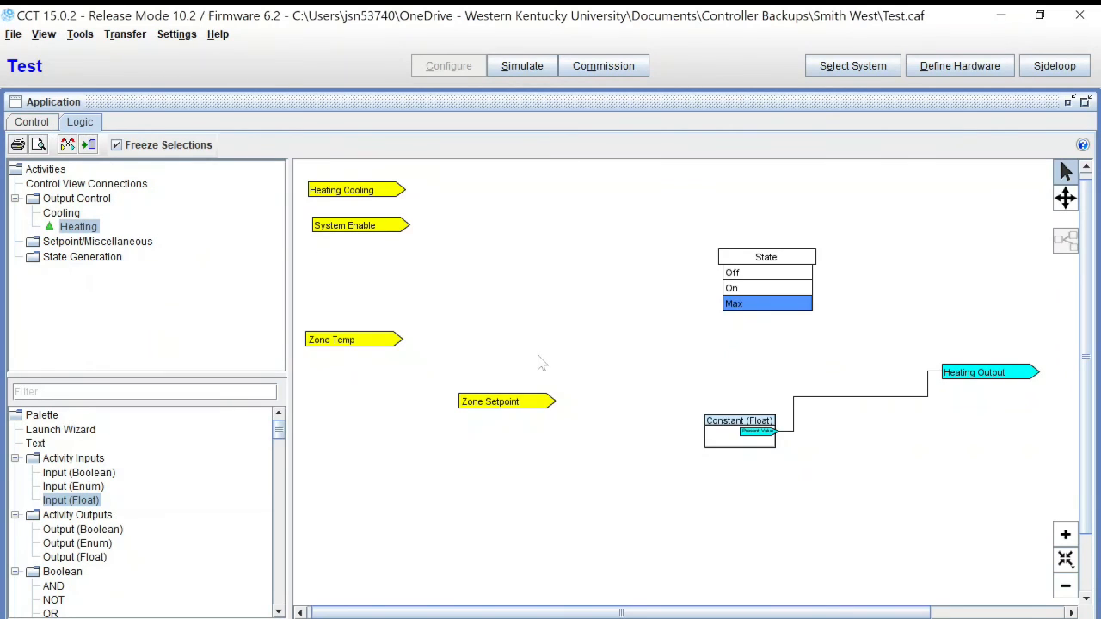
pyautogui.moveTo(406, 226)
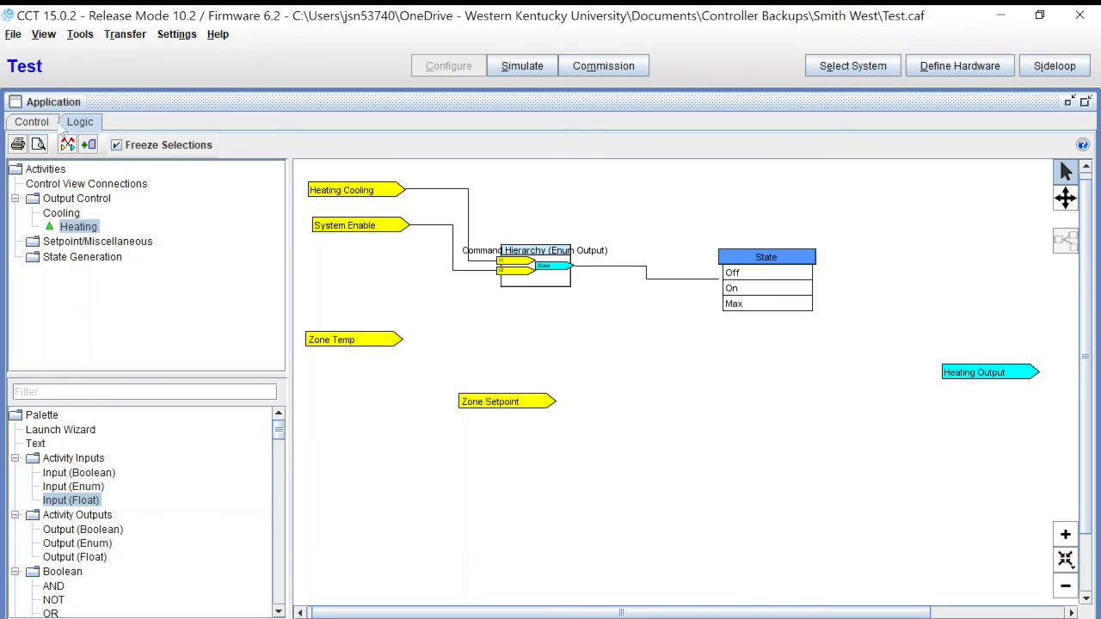
# Step: Return to the Control view and open the Cooling activity's logic in the enlarged Application pane
pyautogui.click(33, 123)
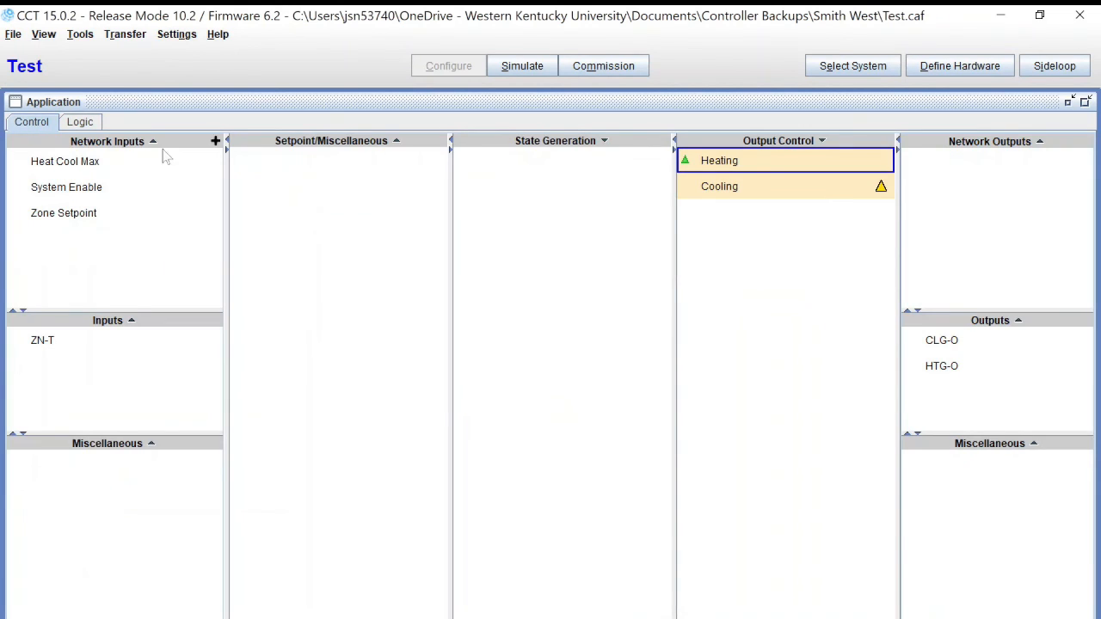
pyautogui.rightClick(717, 196)
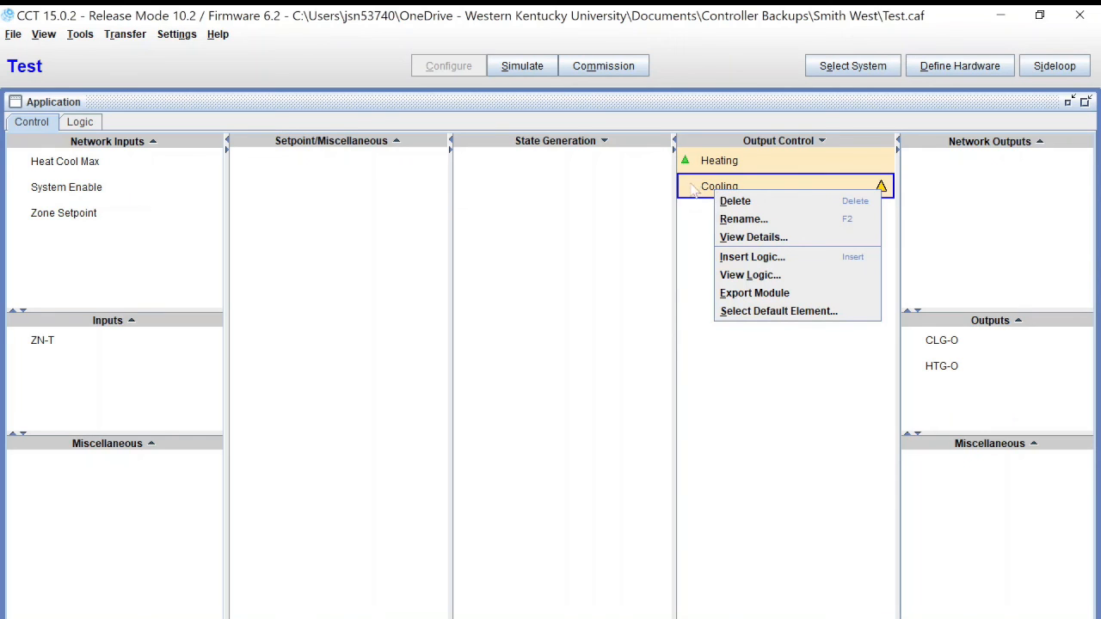
pyautogui.click(695, 191)
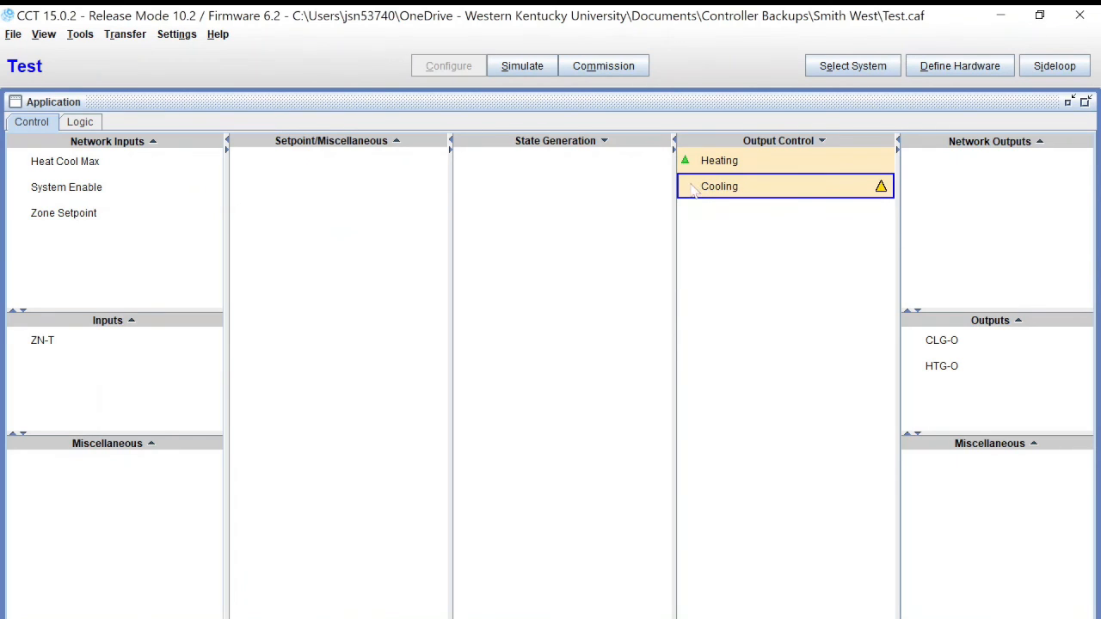
pyautogui.click(1086, 102)
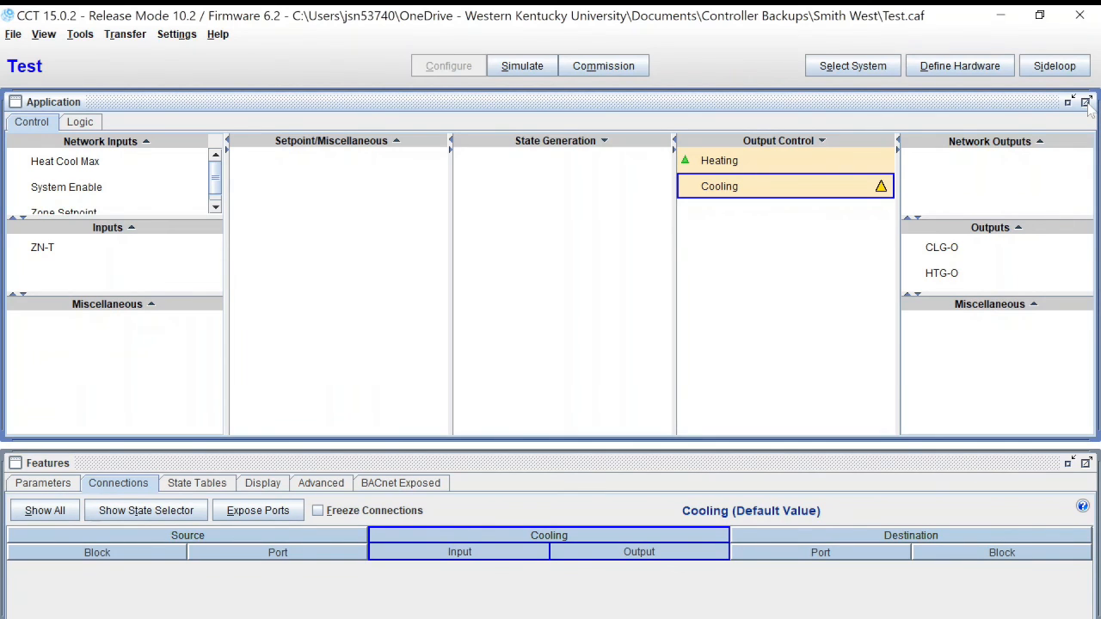
pyautogui.rightClick(743, 196)
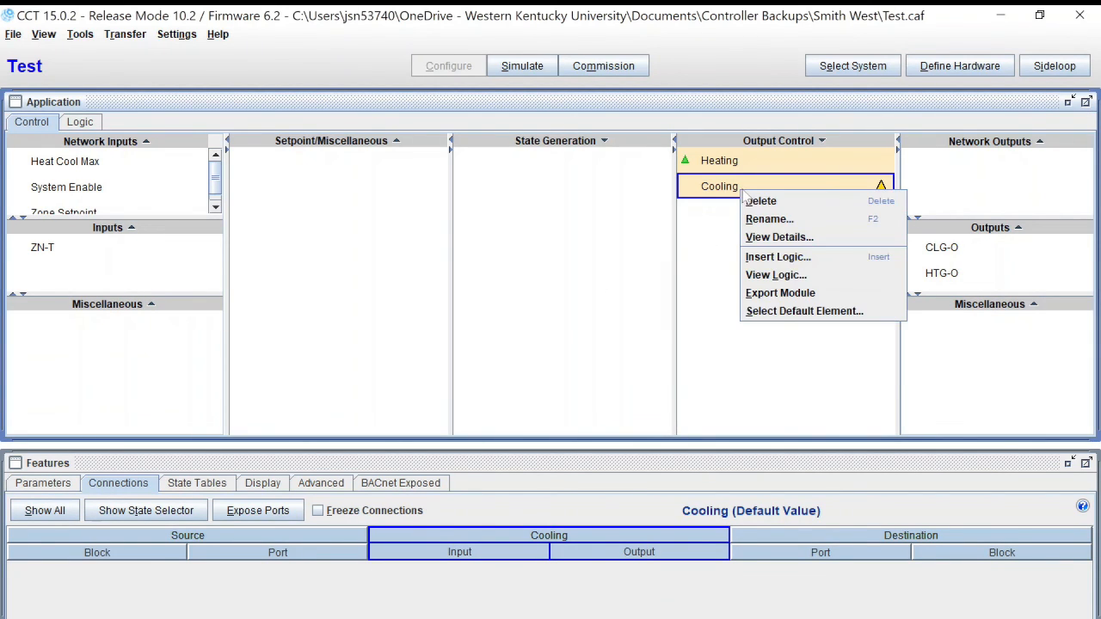
pyautogui.click(793, 279)
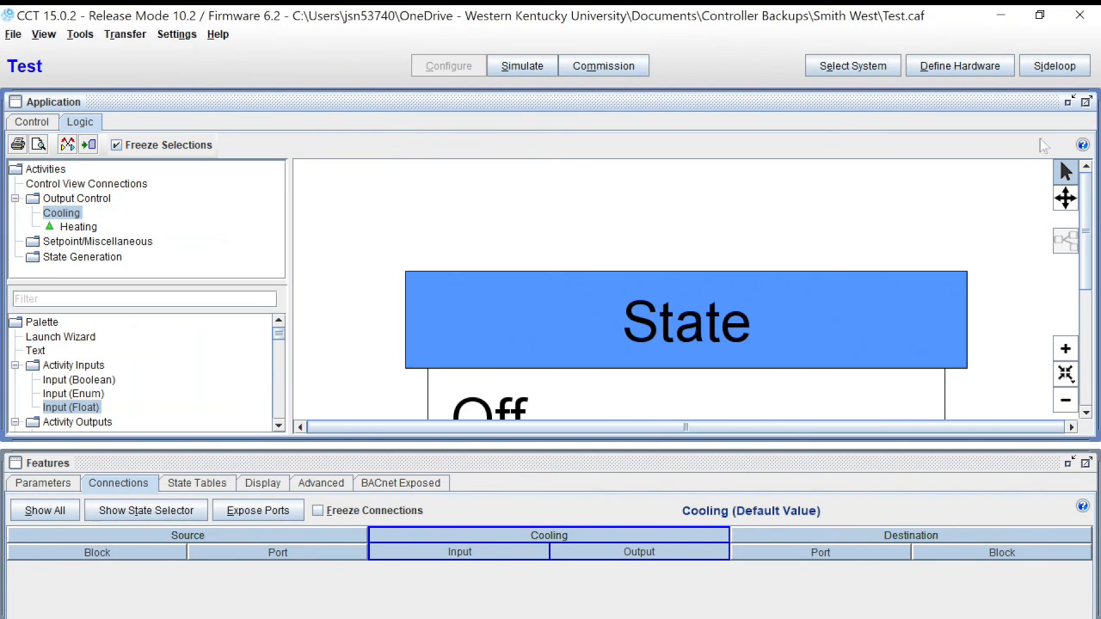
pyautogui.click(1086, 101)
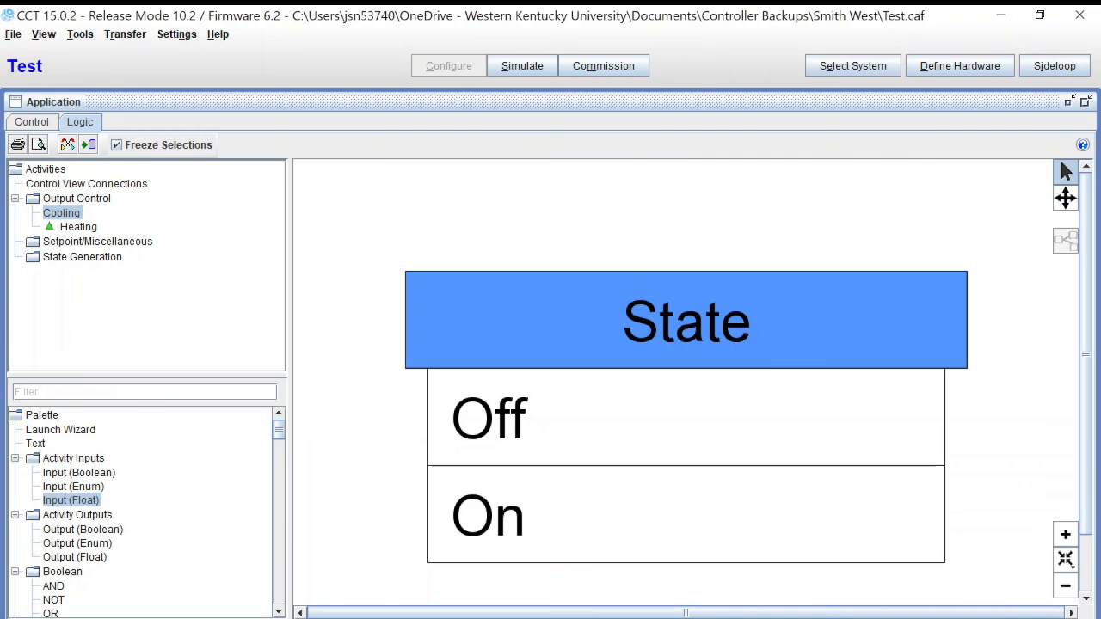
# Step: Examine the details of the Cooling activity's State block, including its States Text and default value
pyautogui.click(1066, 589)
pyautogui.click(1066, 588)
pyautogui.click(1066, 589)
pyautogui.click(1066, 589)
pyautogui.click(1066, 589)
pyautogui.click(678, 354)
pyautogui.rightClick(678, 355)
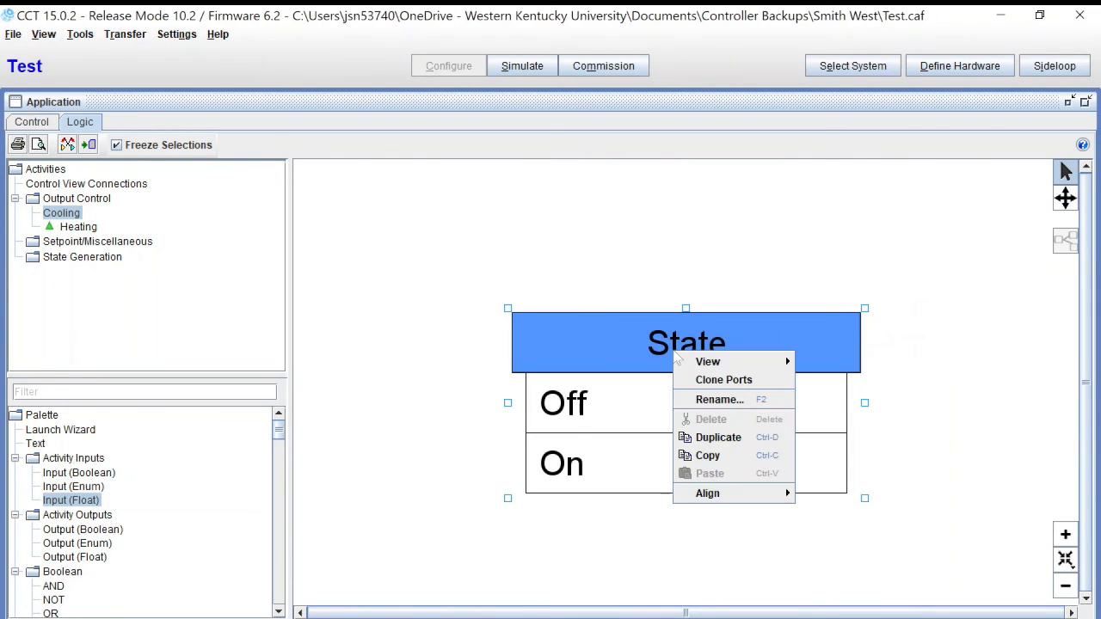
pyautogui.moveTo(759, 365)
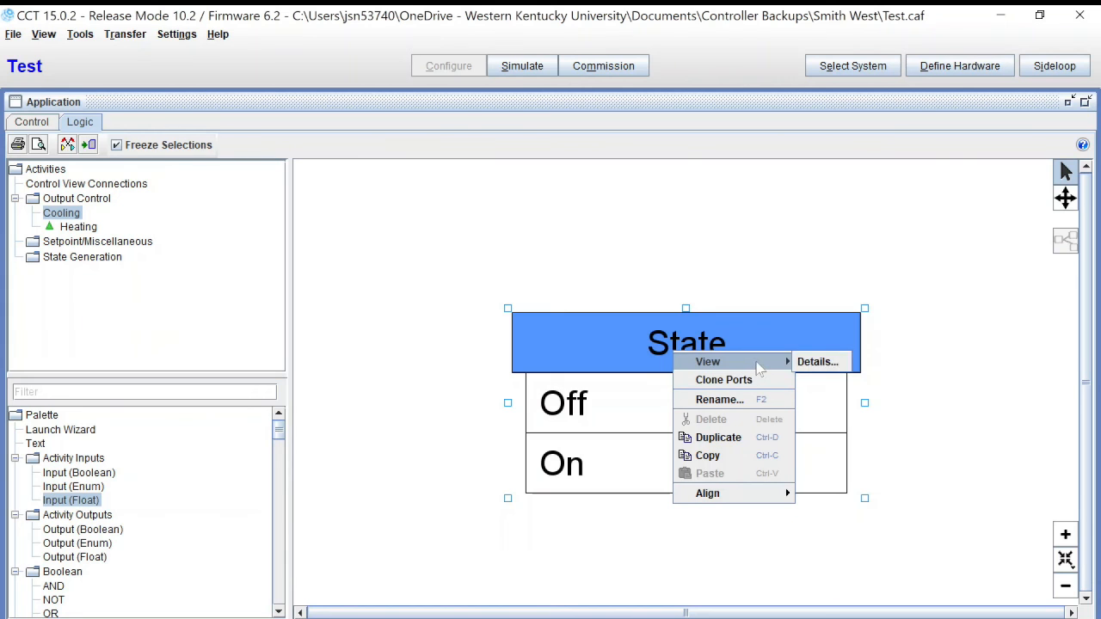
pyautogui.click(817, 363)
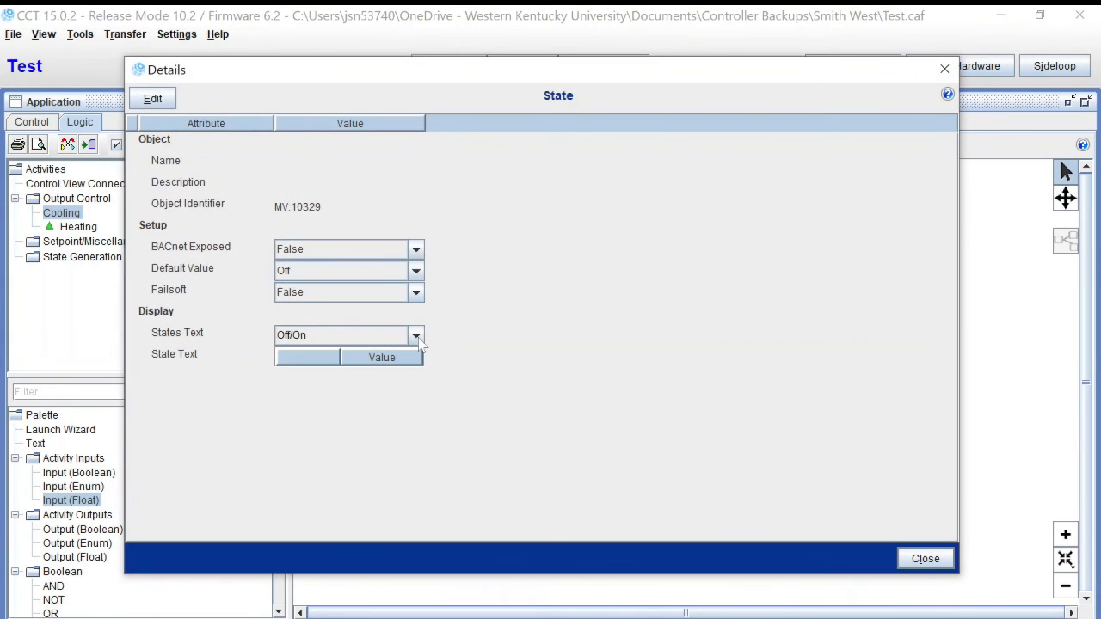
pyautogui.click(936, 559)
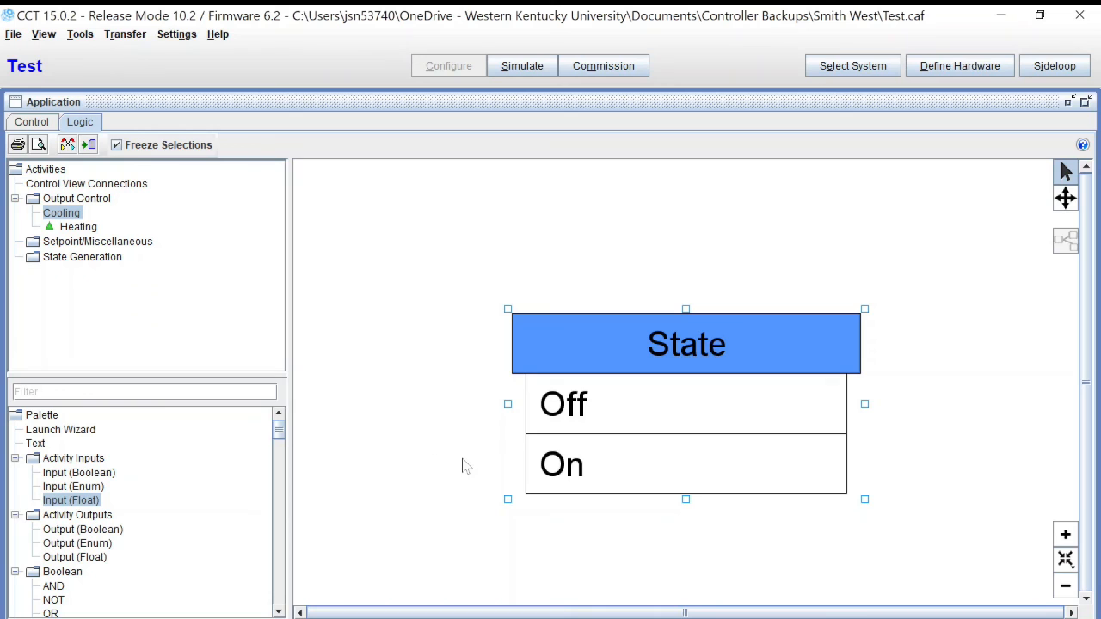
# Step: Switch back to the Heating logic and examine the full truth table of its Command Hierarchy block
pyautogui.click(79, 200)
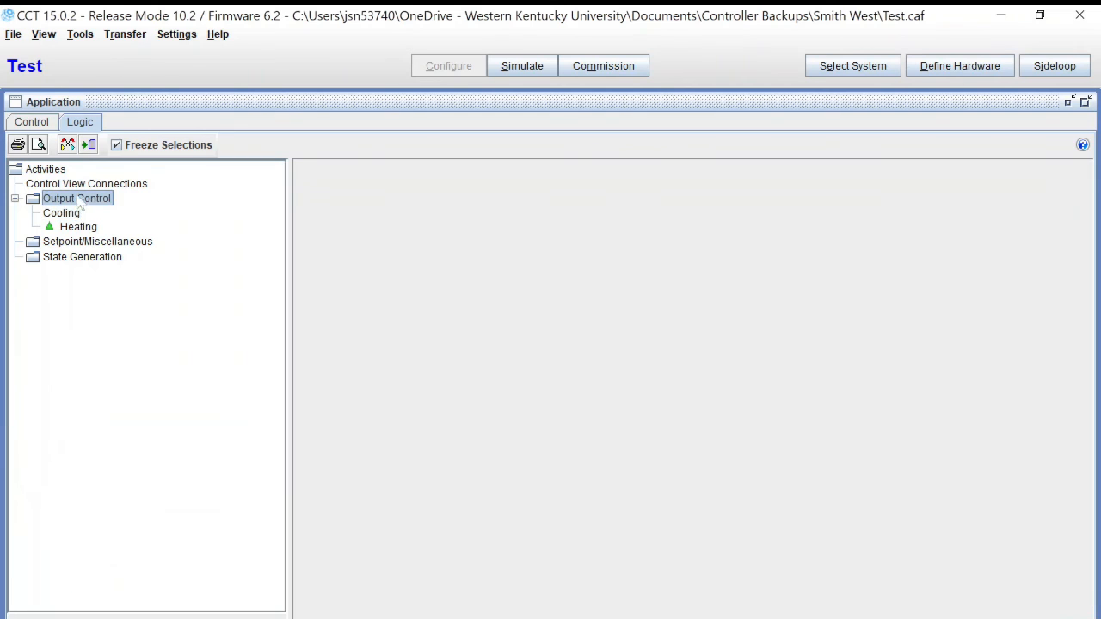
pyautogui.click(69, 213)
pyautogui.click(74, 227)
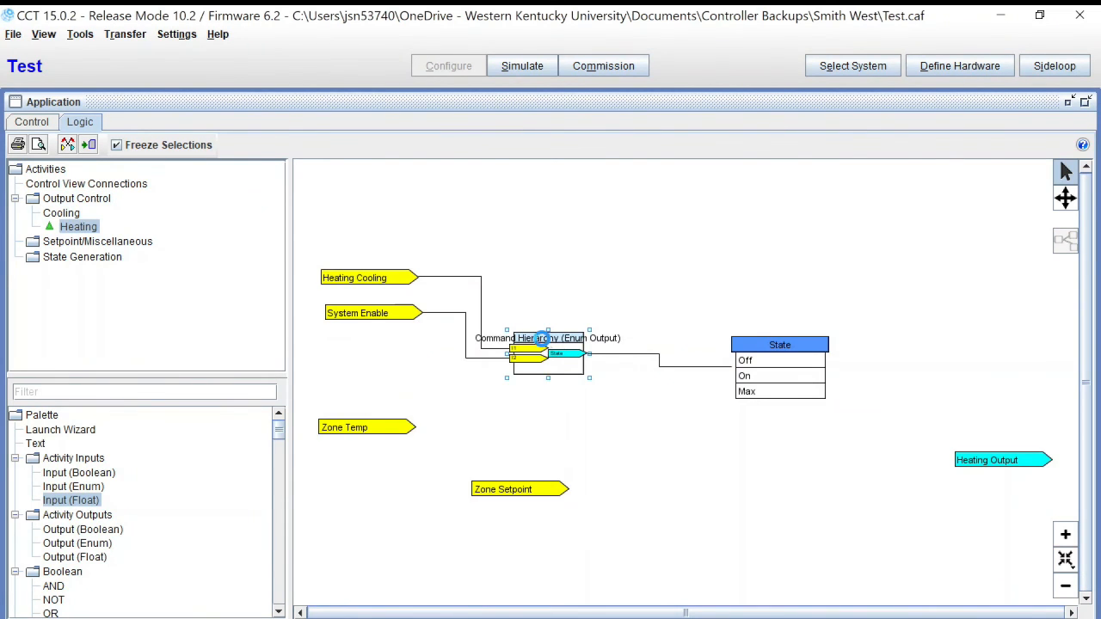
pyautogui.doubleClick(544, 346)
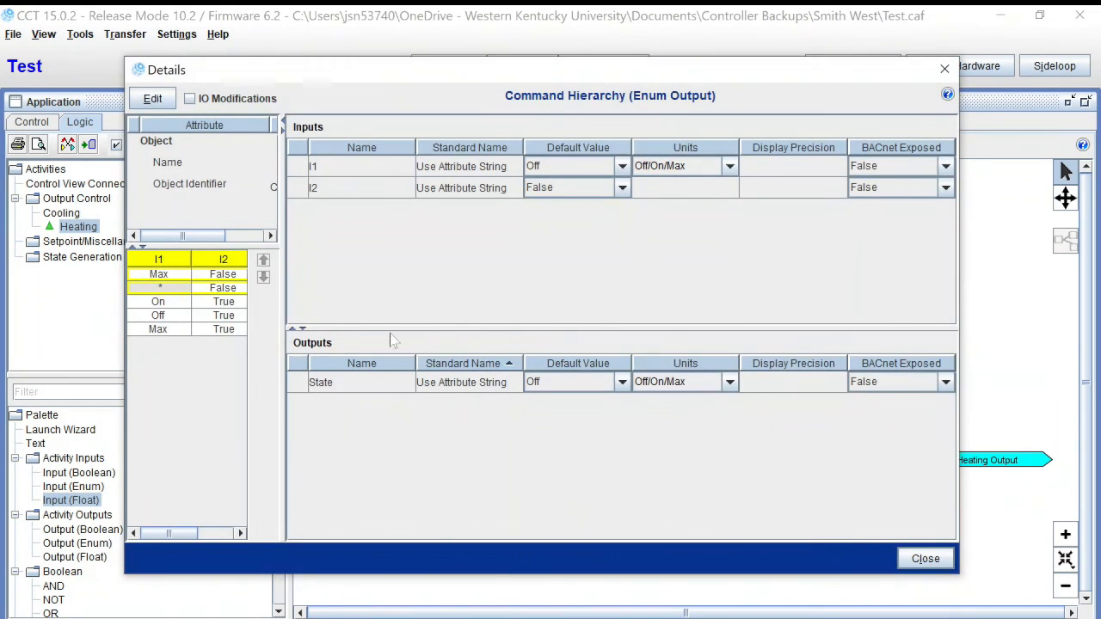
pyautogui.moveTo(285, 314); pyautogui.dragTo(448, 314)
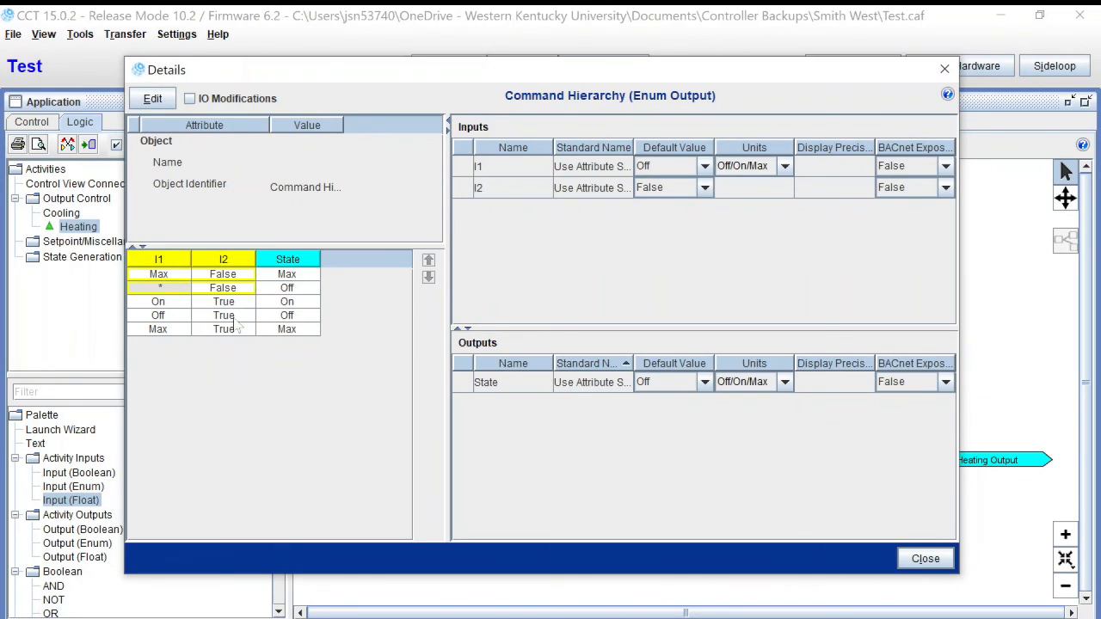
pyautogui.click(926, 560)
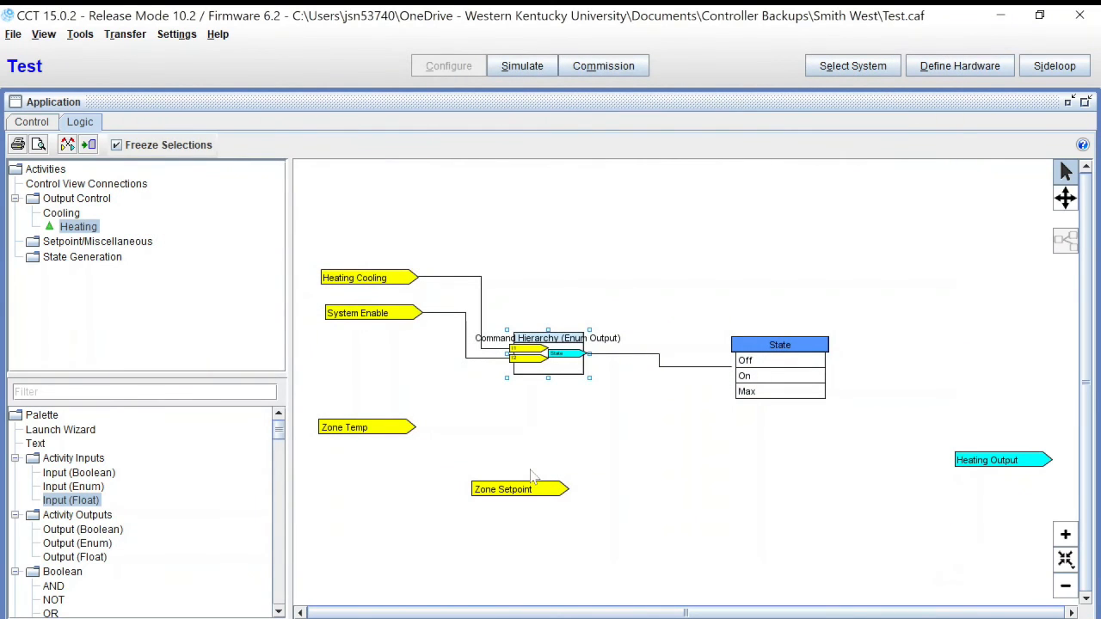